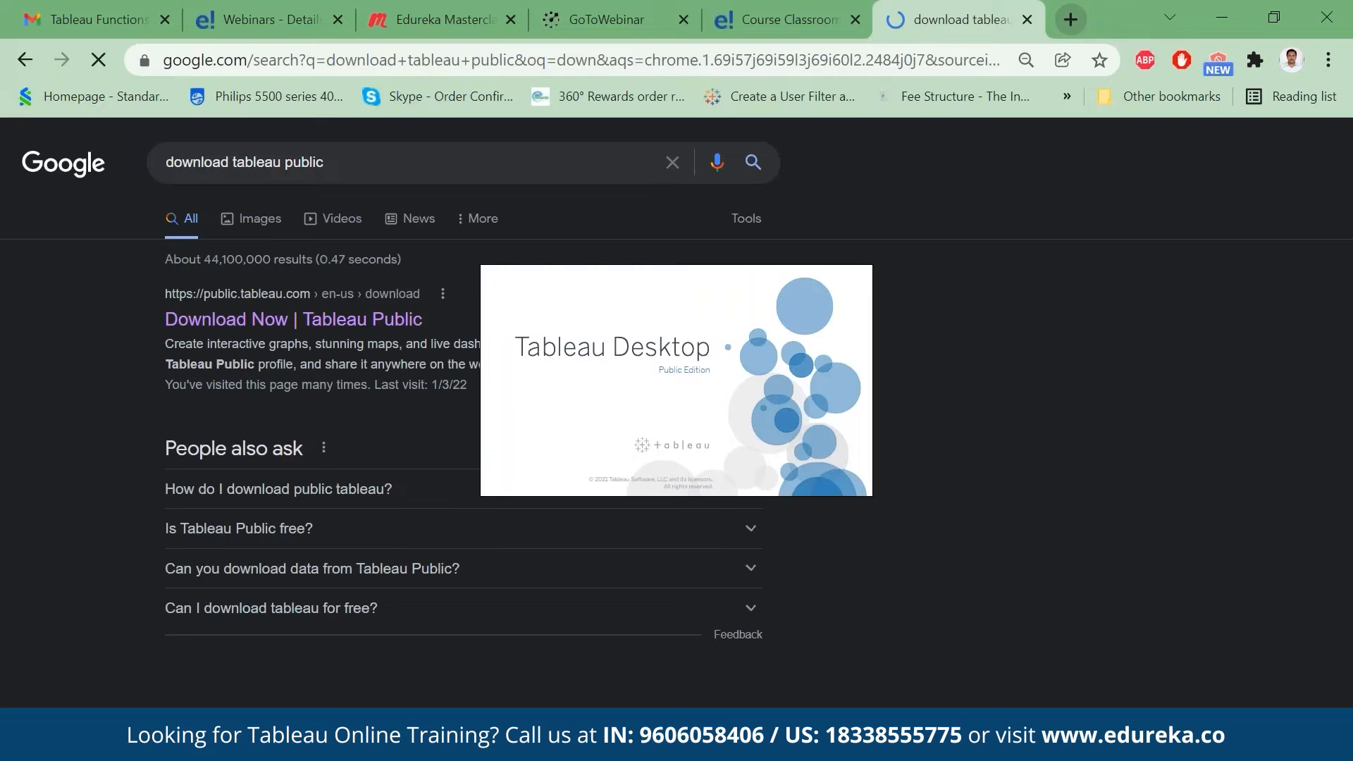
Step: Open the Tableau Public download page from the search results and select its web address
{"action": "left_click", "coordinate": [307, 323]}
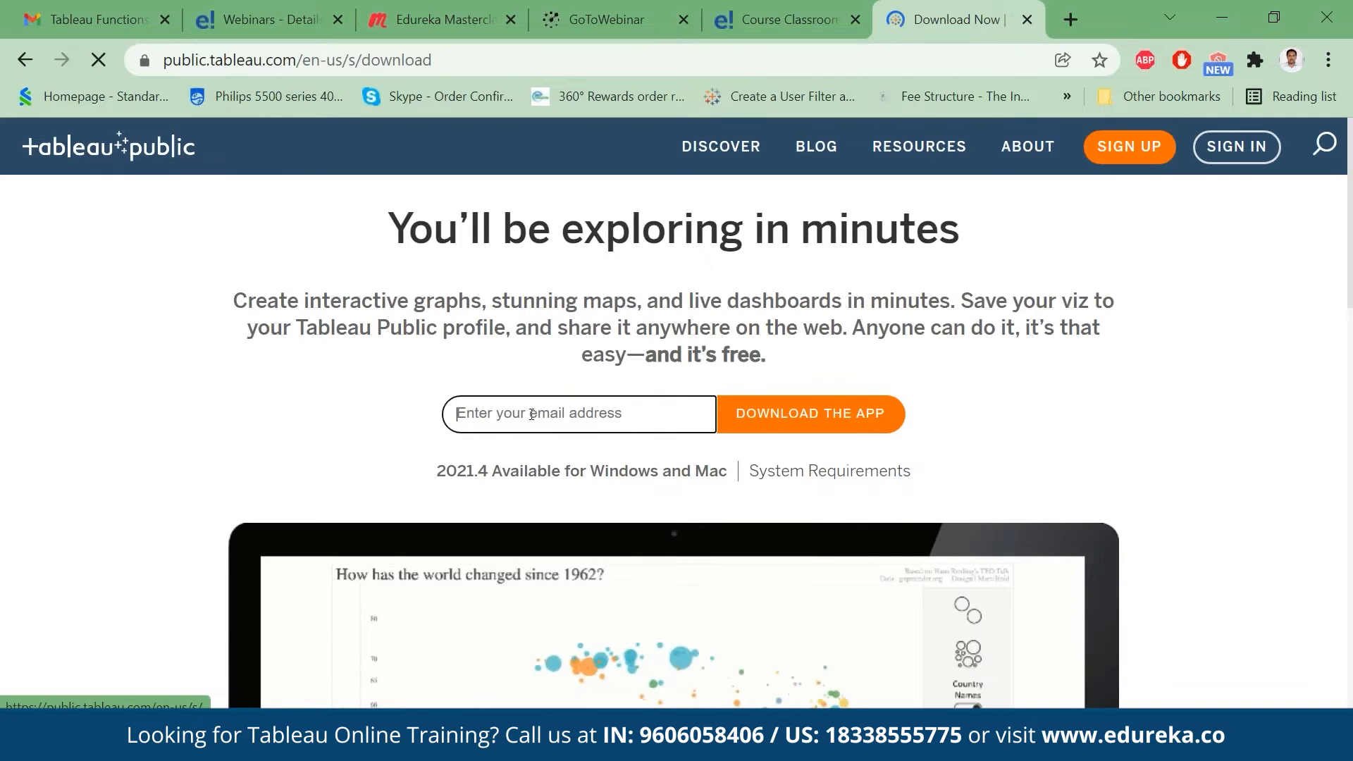
{"action": "left_click", "coordinate": [824, 428]}
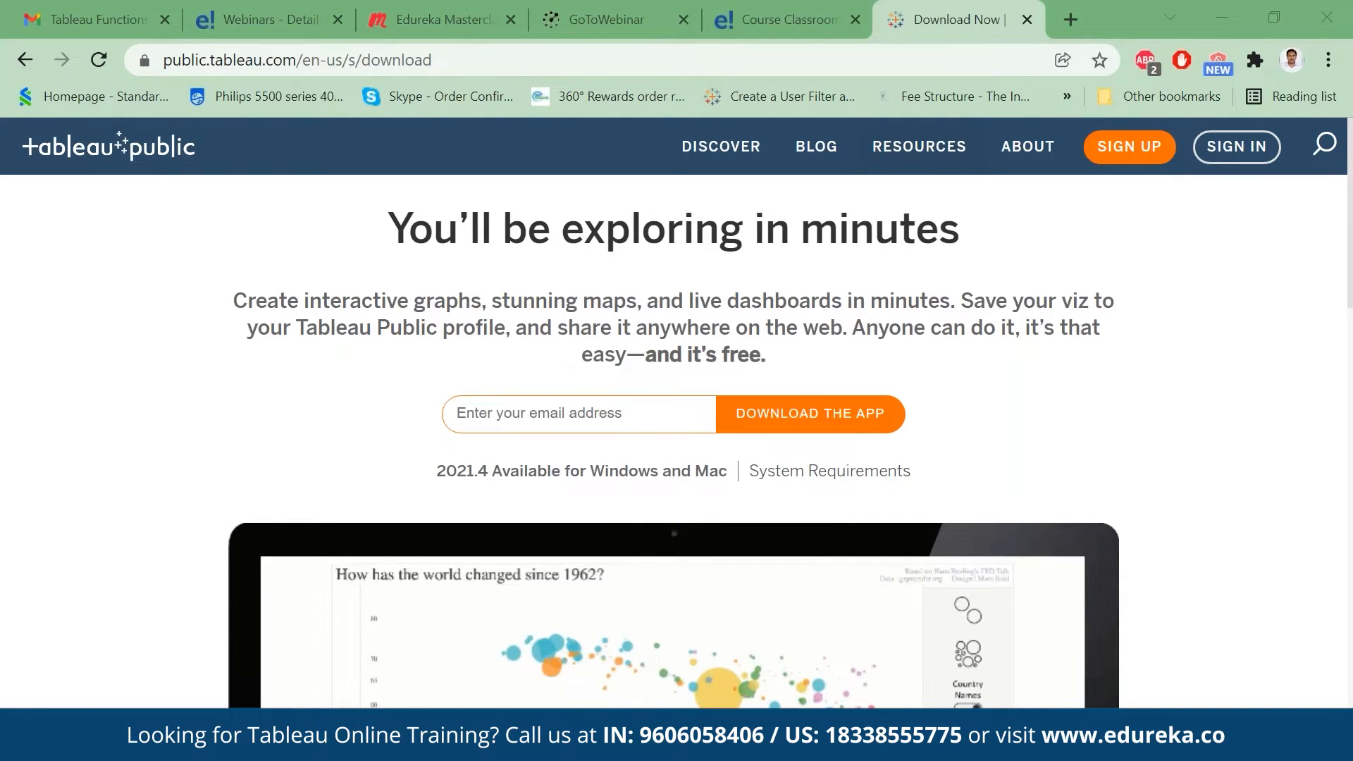
{"action": "key", "text": "ctrl+l"}
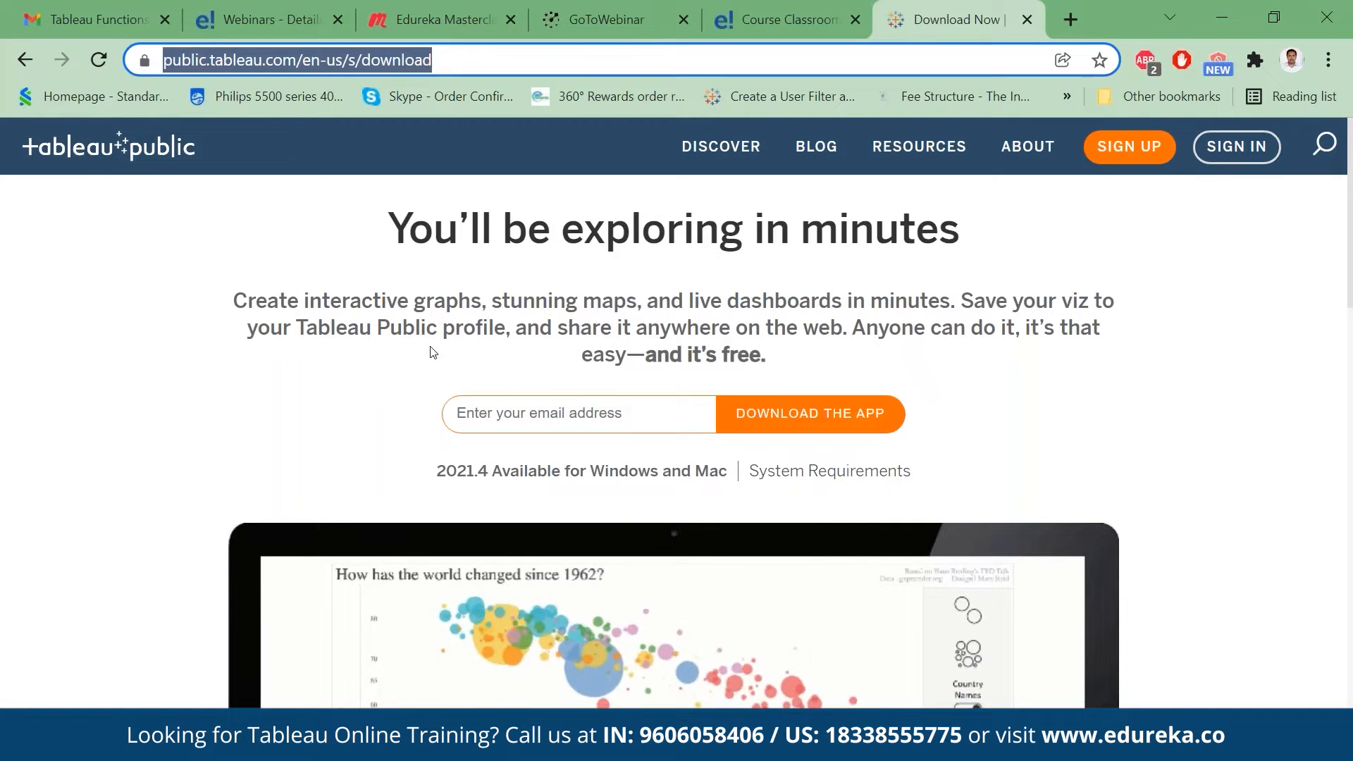
Step: Switch to Tableau Public and connect to the Excel workbook Sample_-_Superstore from the Tableau folder
{"action": "left_click", "coordinate": [1118, 447]}
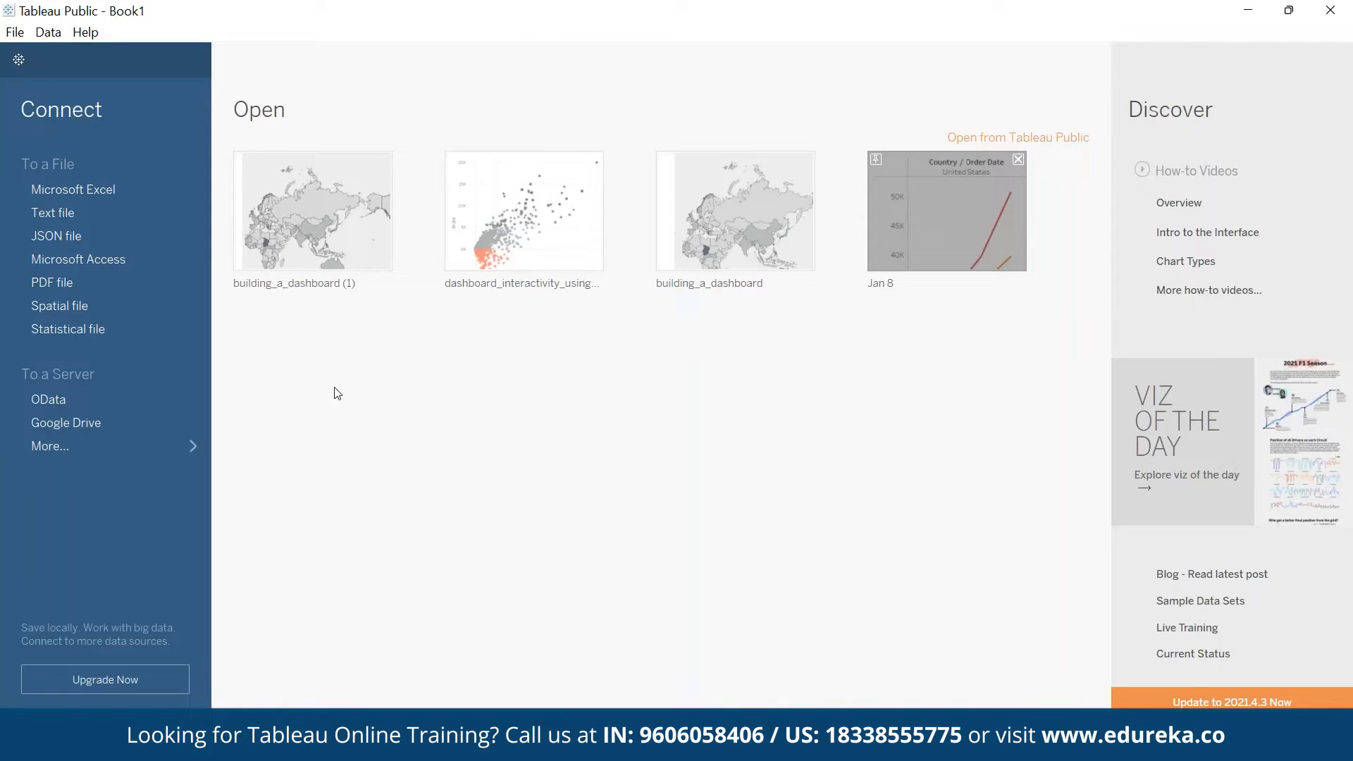
{"action": "left_click", "coordinate": [129, 189]}
{"action": "left_click", "coordinate": [531, 357]}
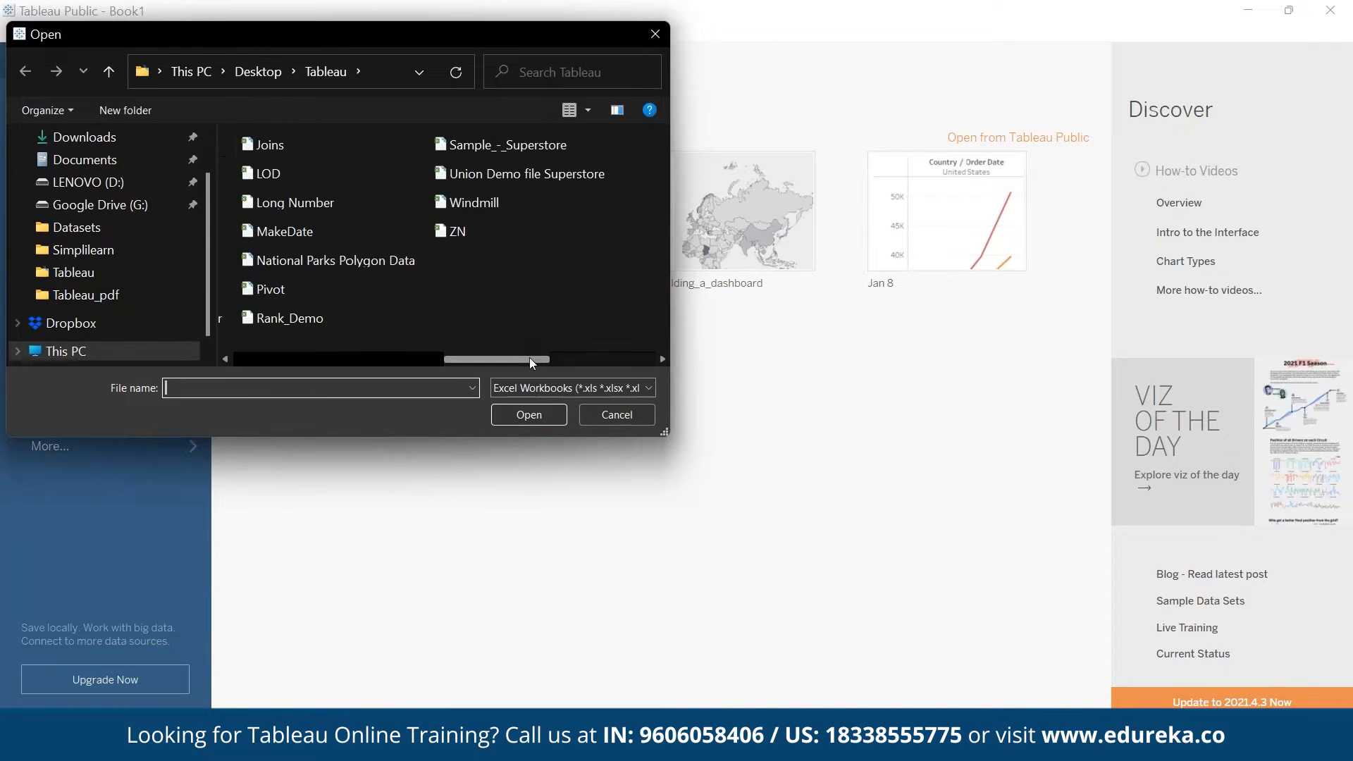
{"action": "left_click", "coordinate": [484, 150]}
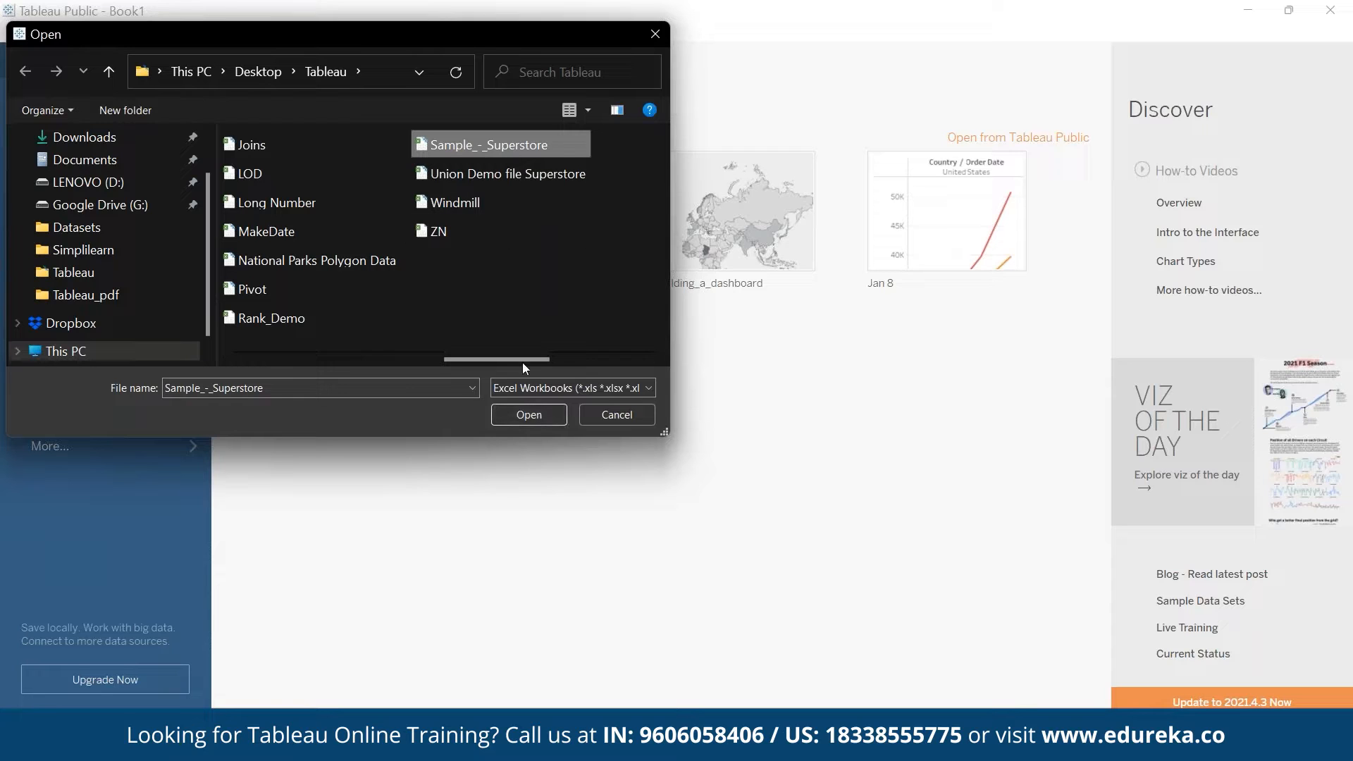
{"action": "left_click", "coordinate": [531, 414]}
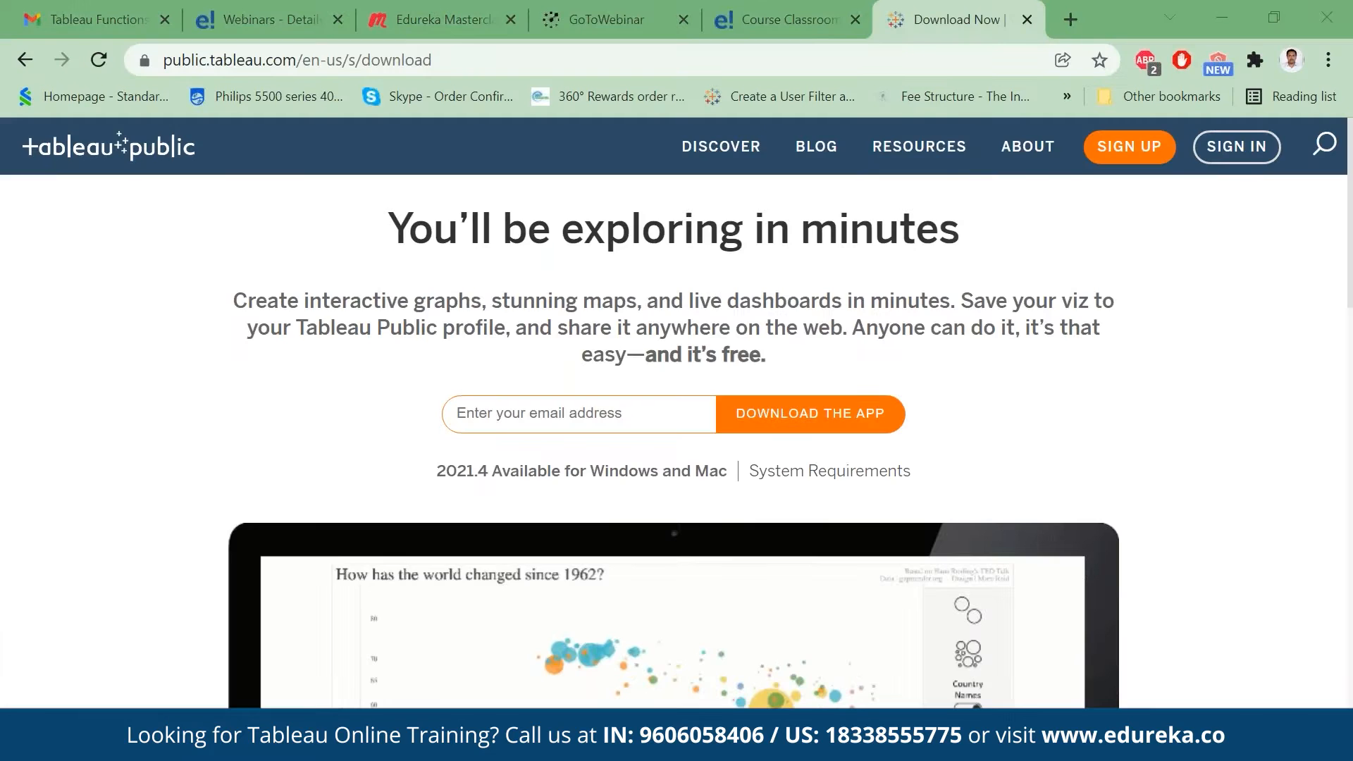
Step: Switch to Chrome and search the web for "download superstore" in a new tab
{"action": "left_click", "coordinate": [1066, 24]}
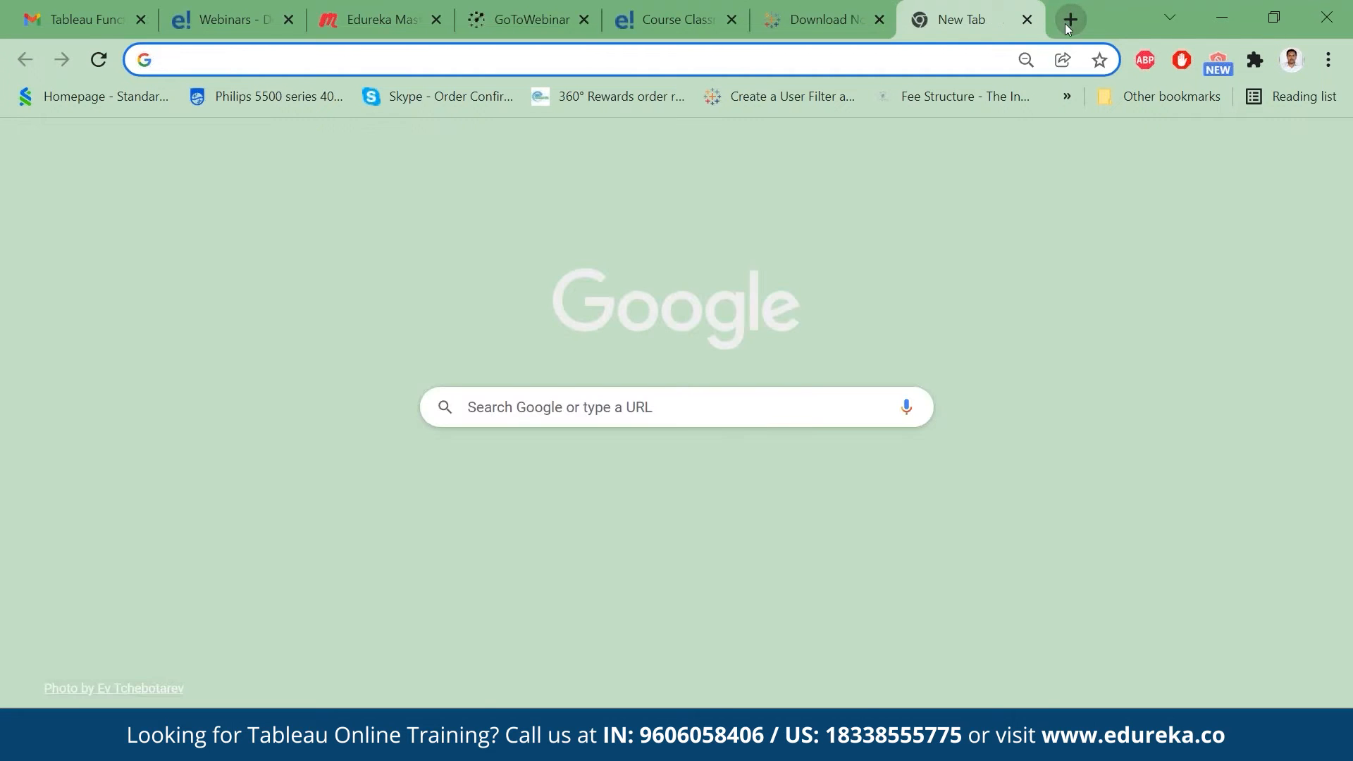
{"action": "type", "text": "s"}
{"action": "key", "text": "BackSpace"}
{"action": "type", "text": "d"}
{"action": "key", "text": "BackSpace"}
{"action": "key", "text": "BackSpace"}
{"action": "type", "text": "downl"}
{"action": "key", "text": "Down"}
{"action": "key", "text": "Down"}
{"action": "key", "text": "Down"}
{"action": "key", "text": "Down"}
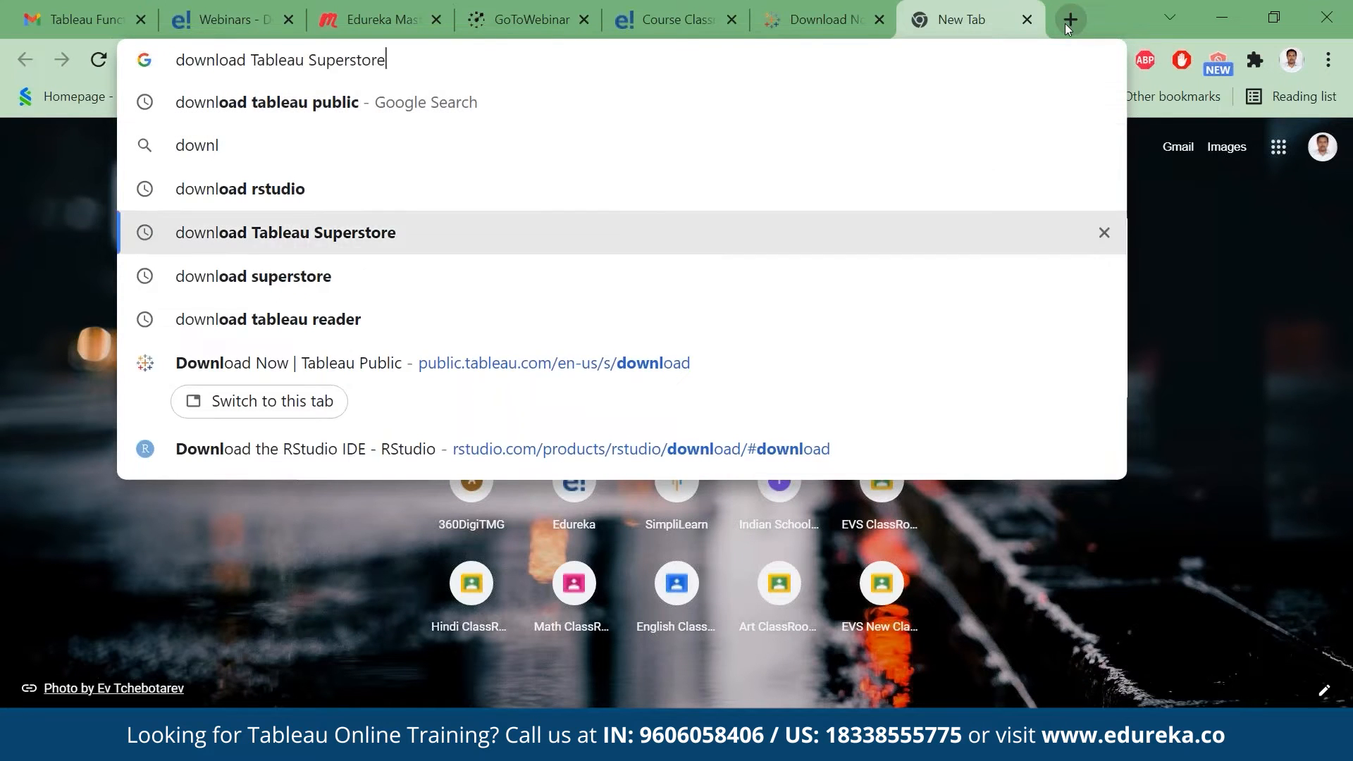
{"action": "key", "text": "Return"}
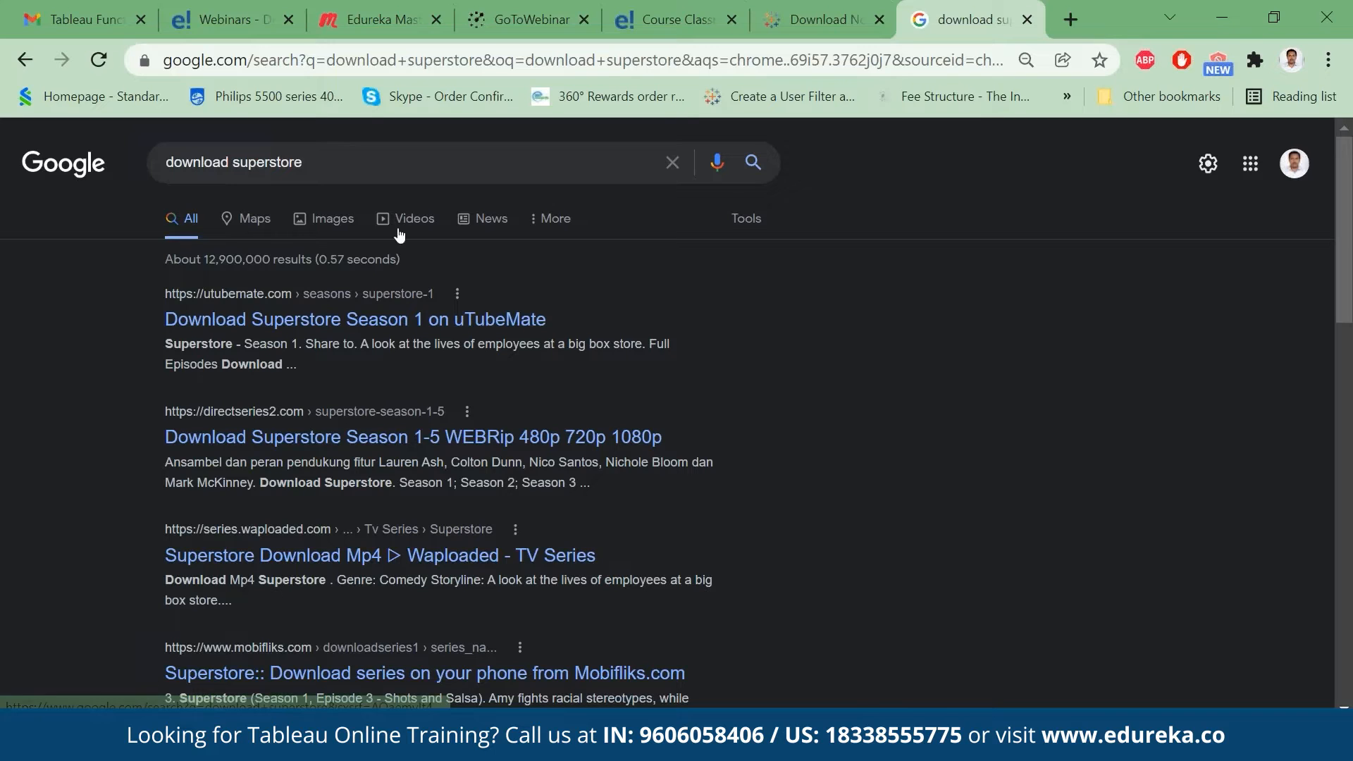
Step: Refine the search to "download superstore for tableau" and open the community result Sample - Superstore Sales (Excel).xls
{"action": "left_click", "coordinate": [345, 171]}
{"action": "type", "text": "for tableau"}
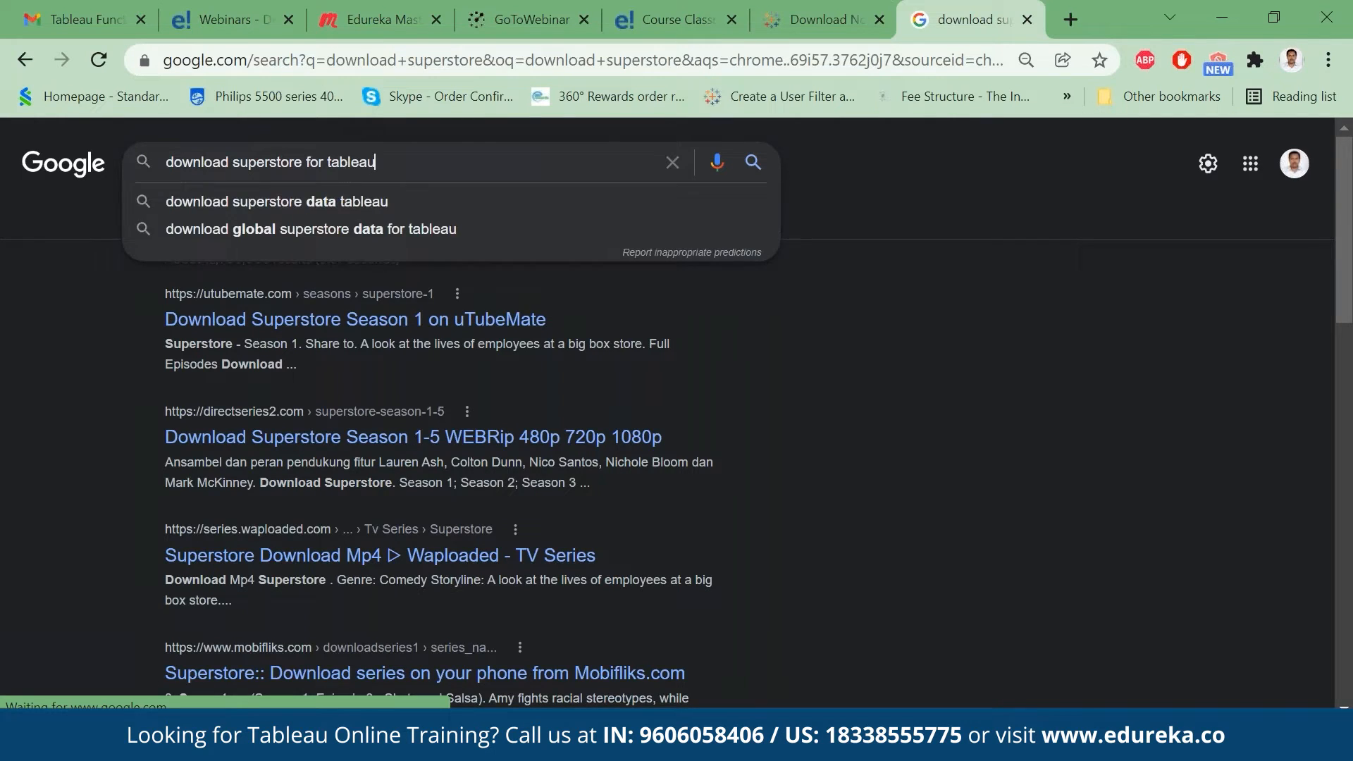
{"action": "key", "text": "Return"}
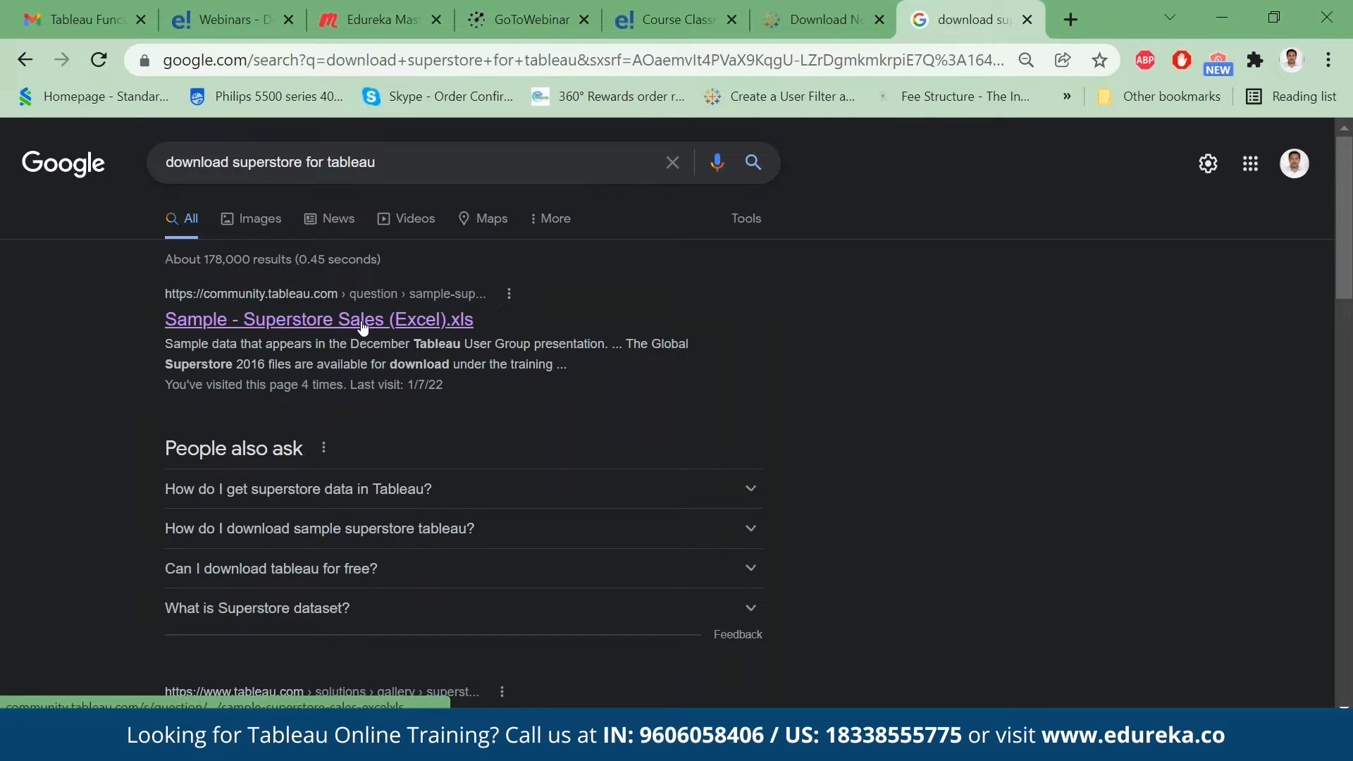
{"action": "left_click", "coordinate": [315, 329]}
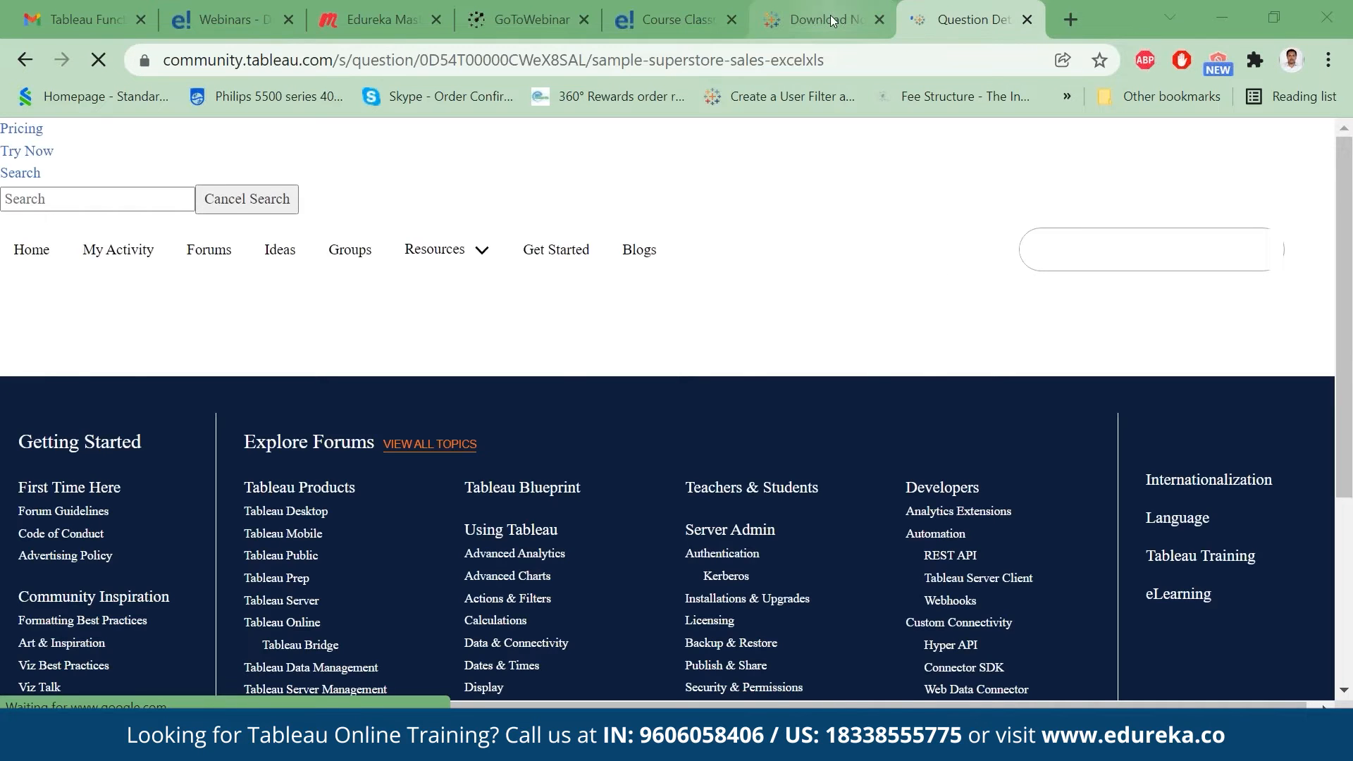
Step: Select the full address of the Tableau Public download page, then return to the Superstore sample data page
{"action": "left_click", "coordinate": [834, 21]}
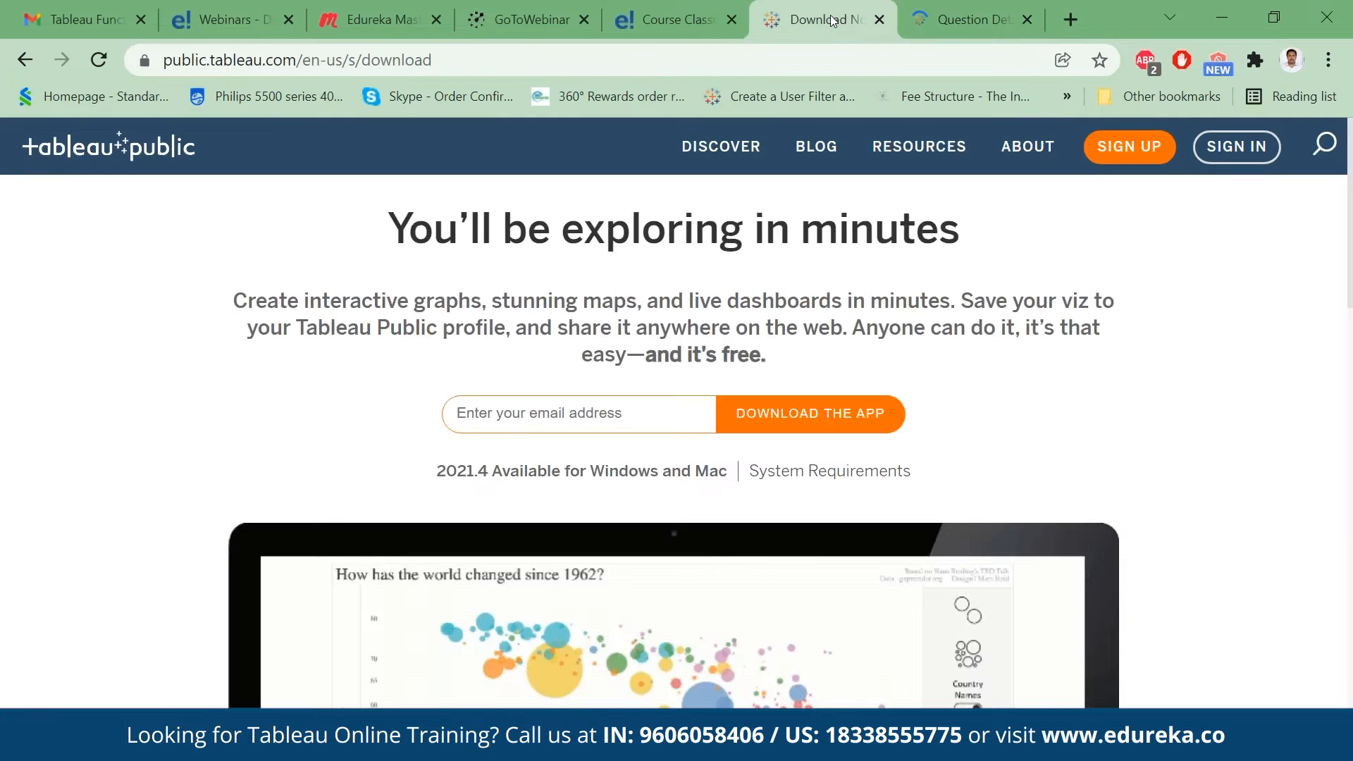
{"action": "double_click", "coordinate": [508, 62]}
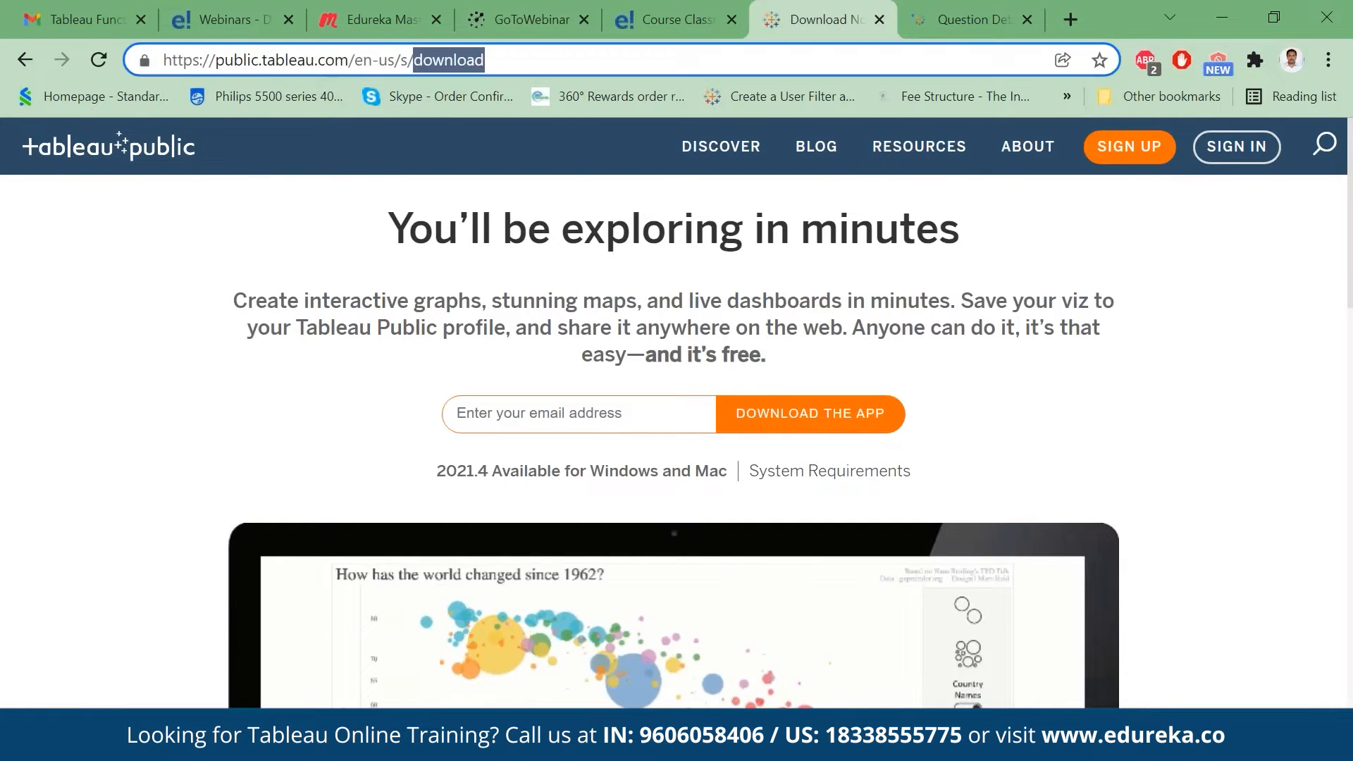
{"action": "left_click", "coordinate": [508, 62]}
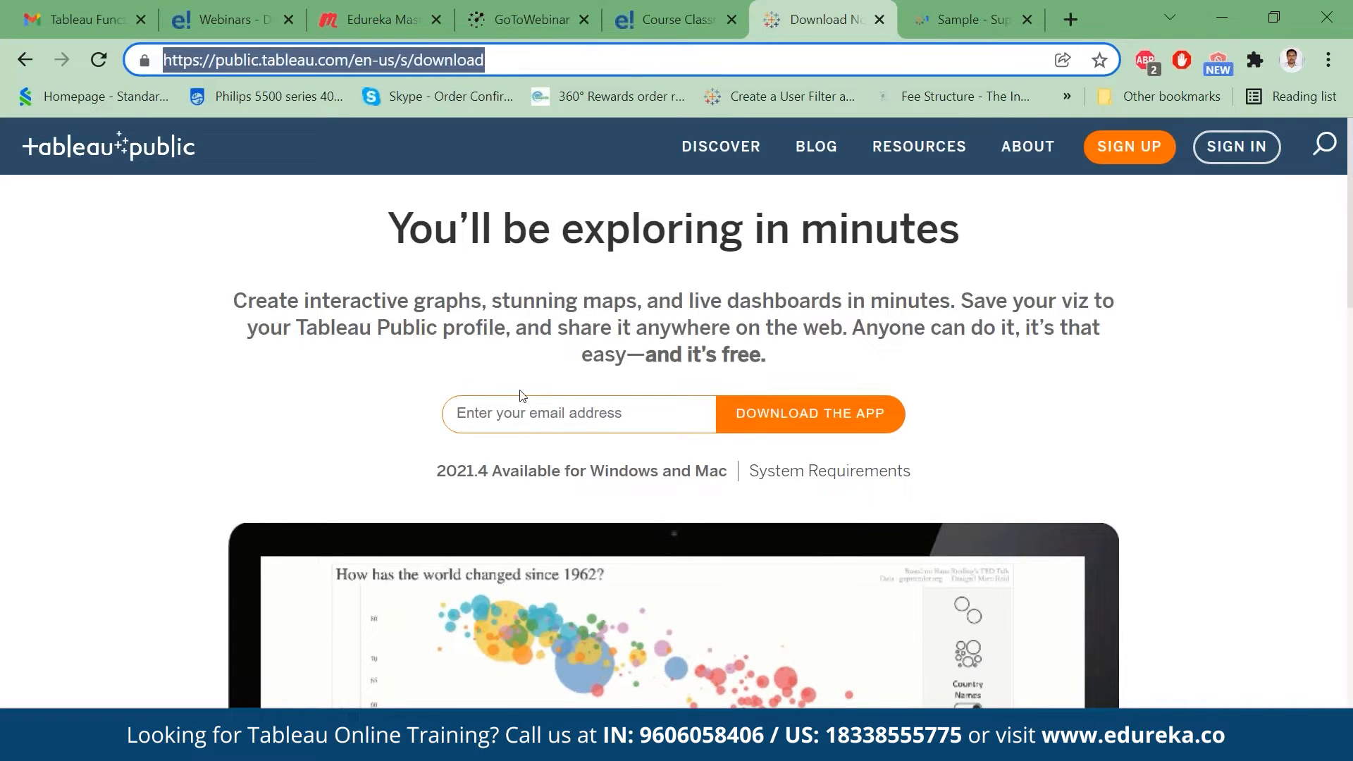
{"action": "left_click", "coordinate": [967, 20]}
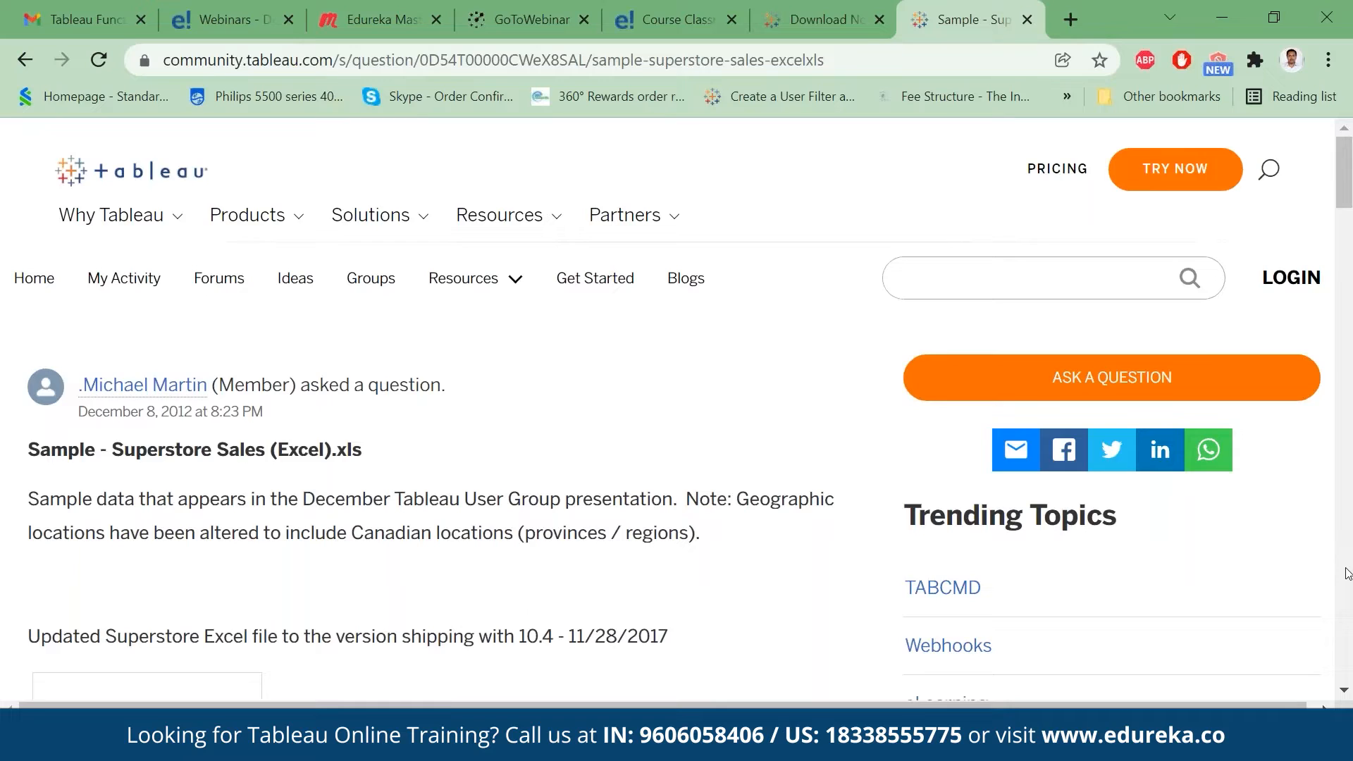
{"action": "left_click", "coordinate": [1348, 573]}
Step: Switch to Tableau Public, add the Orders sheet to the data source and open Sheet 1
{"action": "mouse_move", "coordinate": [132, 264]}
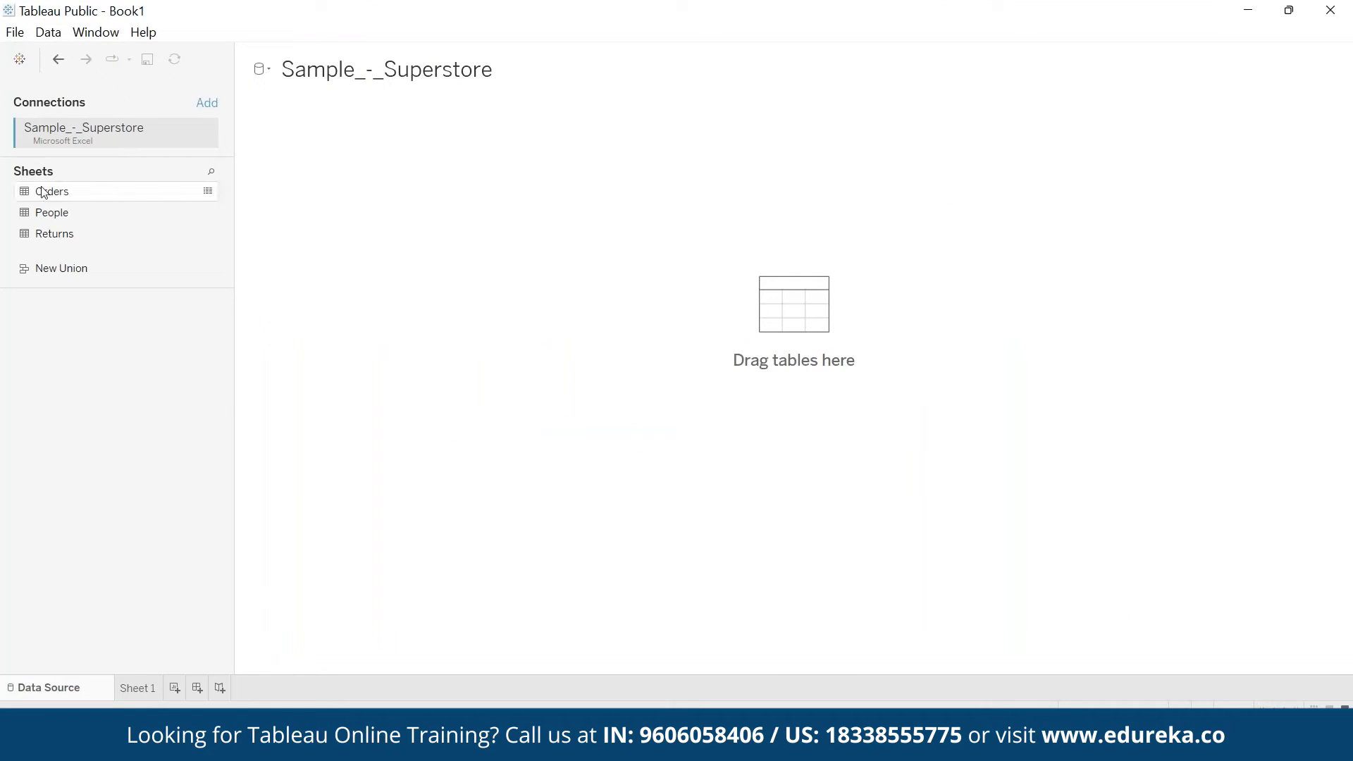
{"action": "double_click", "coordinate": [82, 191]}
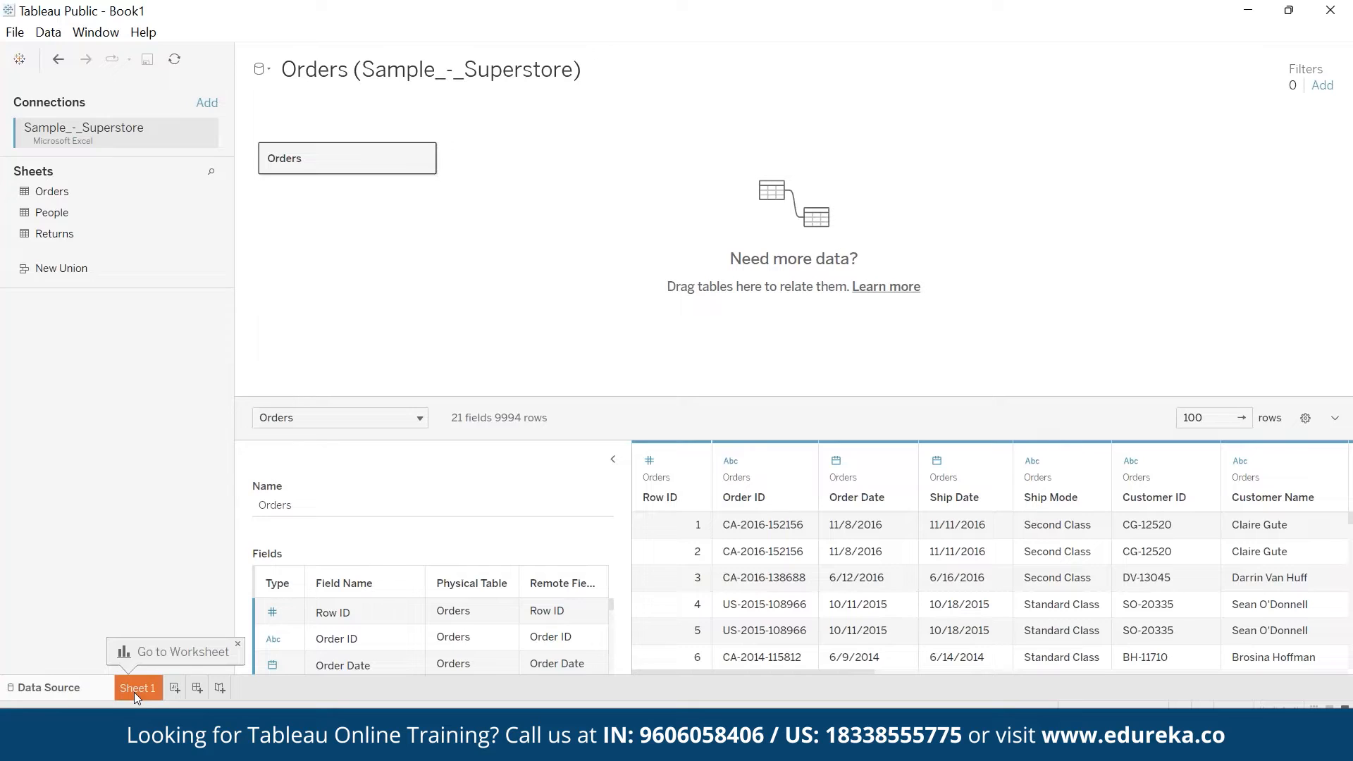
{"action": "left_click", "coordinate": [134, 688]}
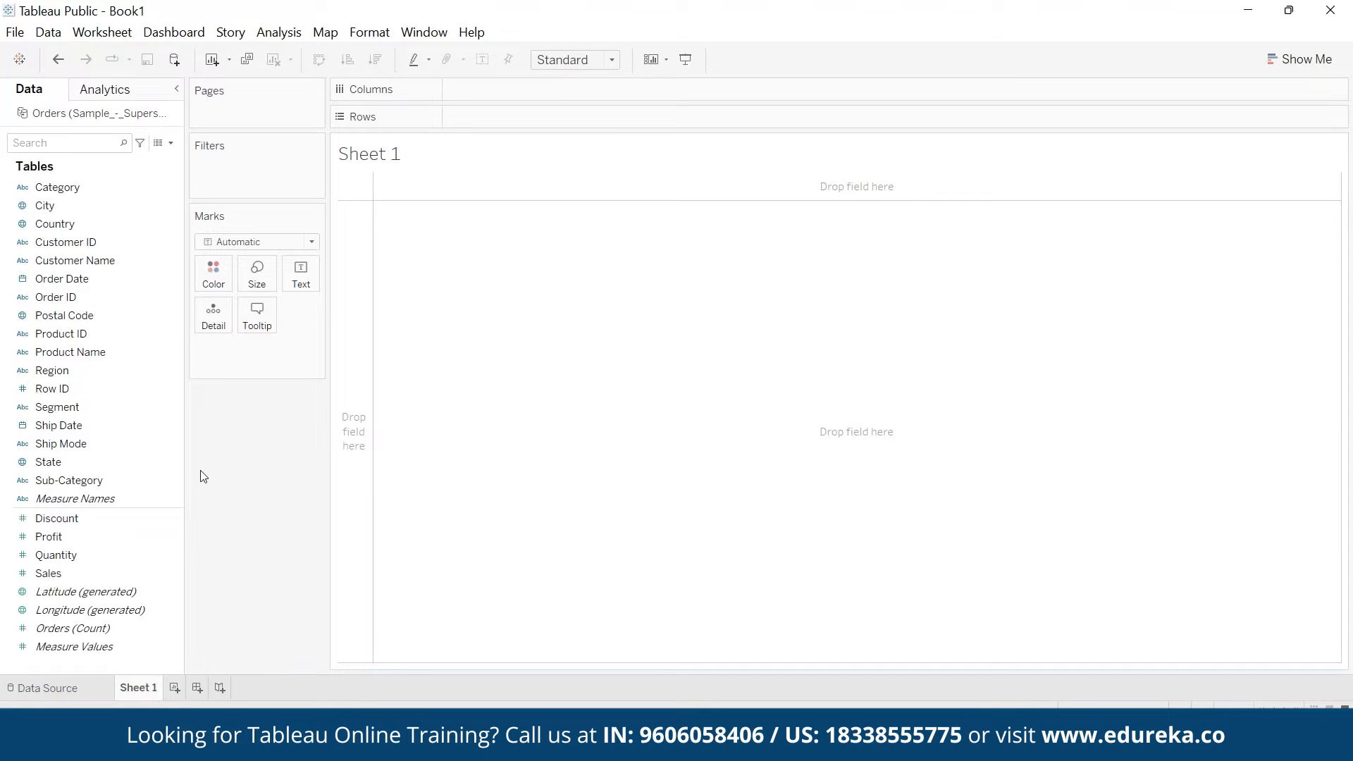
Step: Select the Profit measure and create a new calculated field named "Maximum Profit"
{"action": "left_click", "coordinate": [113, 545]}
{"action": "left_click", "coordinate": [109, 544]}
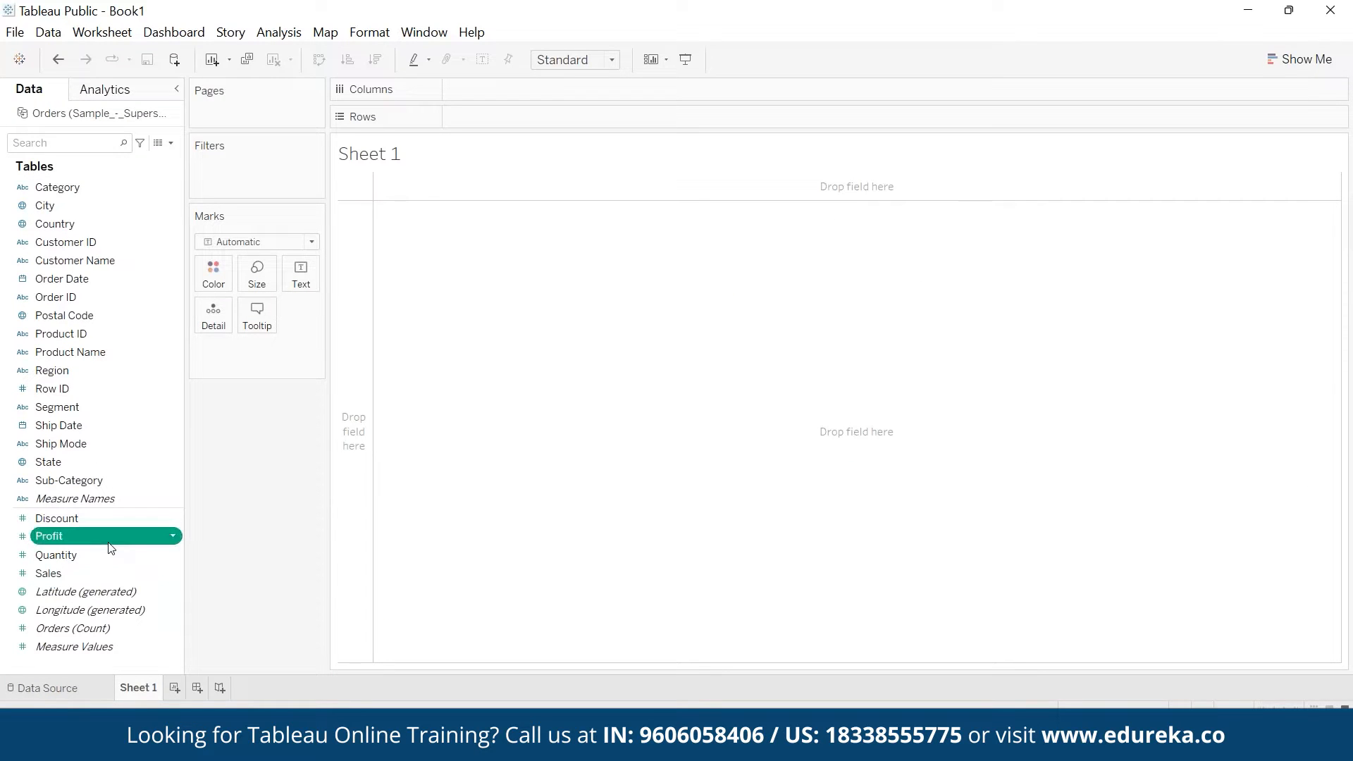
{"action": "left_click", "coordinate": [276, 37]}
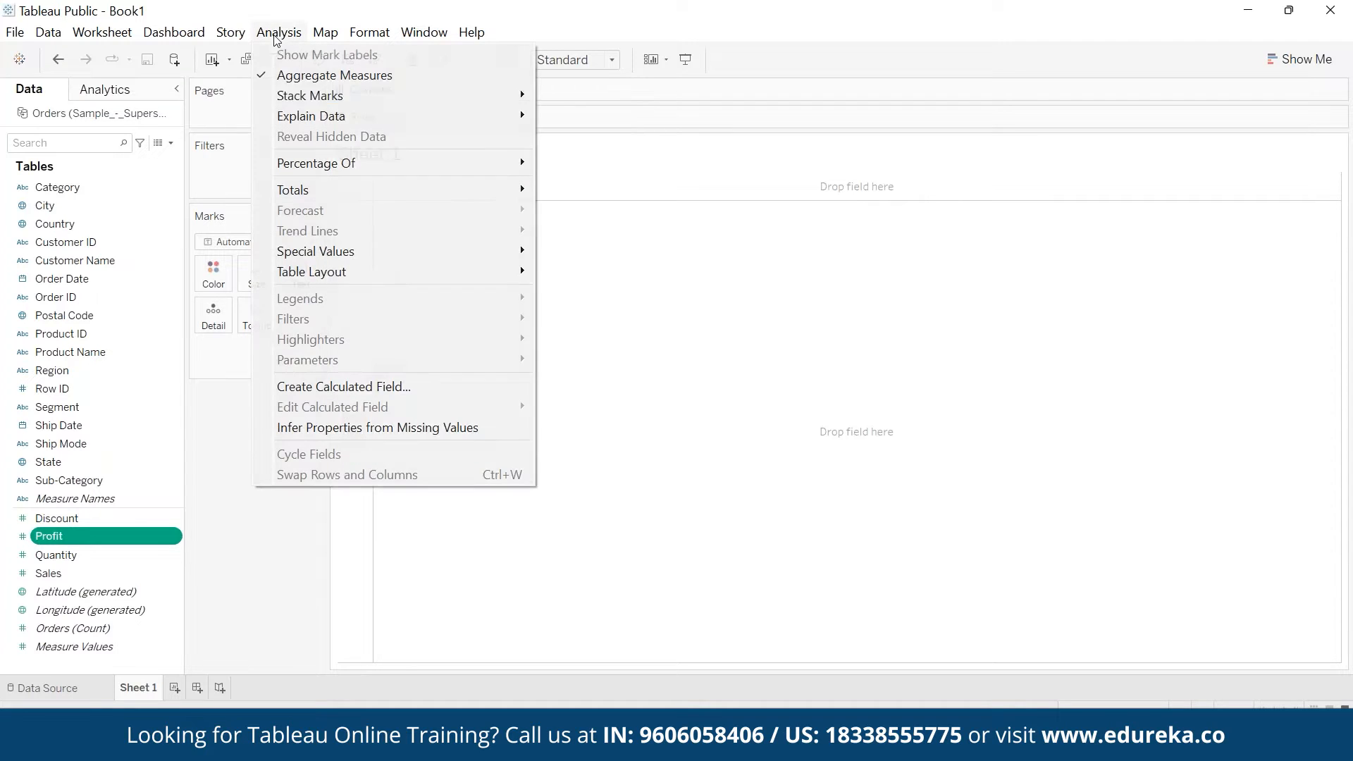
{"action": "left_click", "coordinate": [416, 382]}
{"action": "type", "text": "Maxi"}
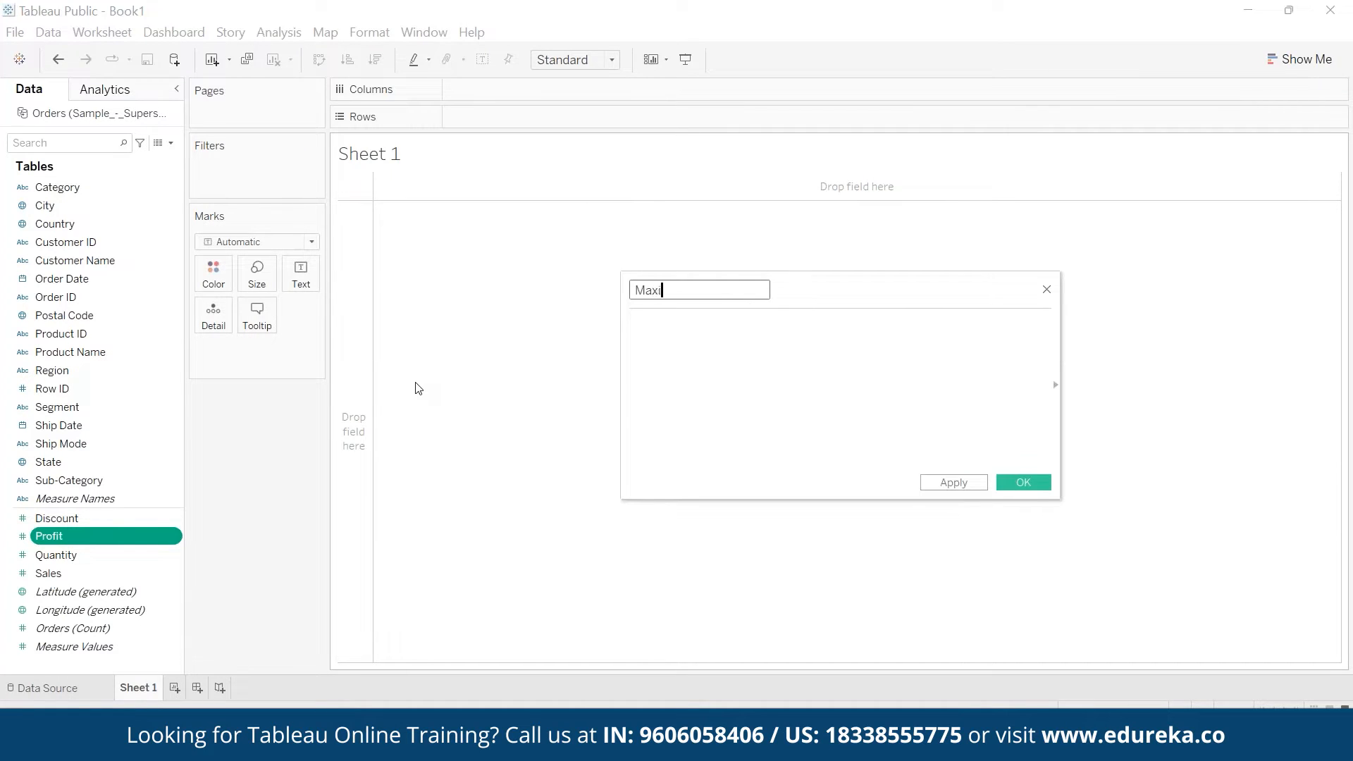
{"action": "type", "text": "mum Profit"}
{"action": "key", "text": "Tab"}
{"action": "left_click_drag", "start_coordinate": [868, 284], "coordinate": [671, 308]}
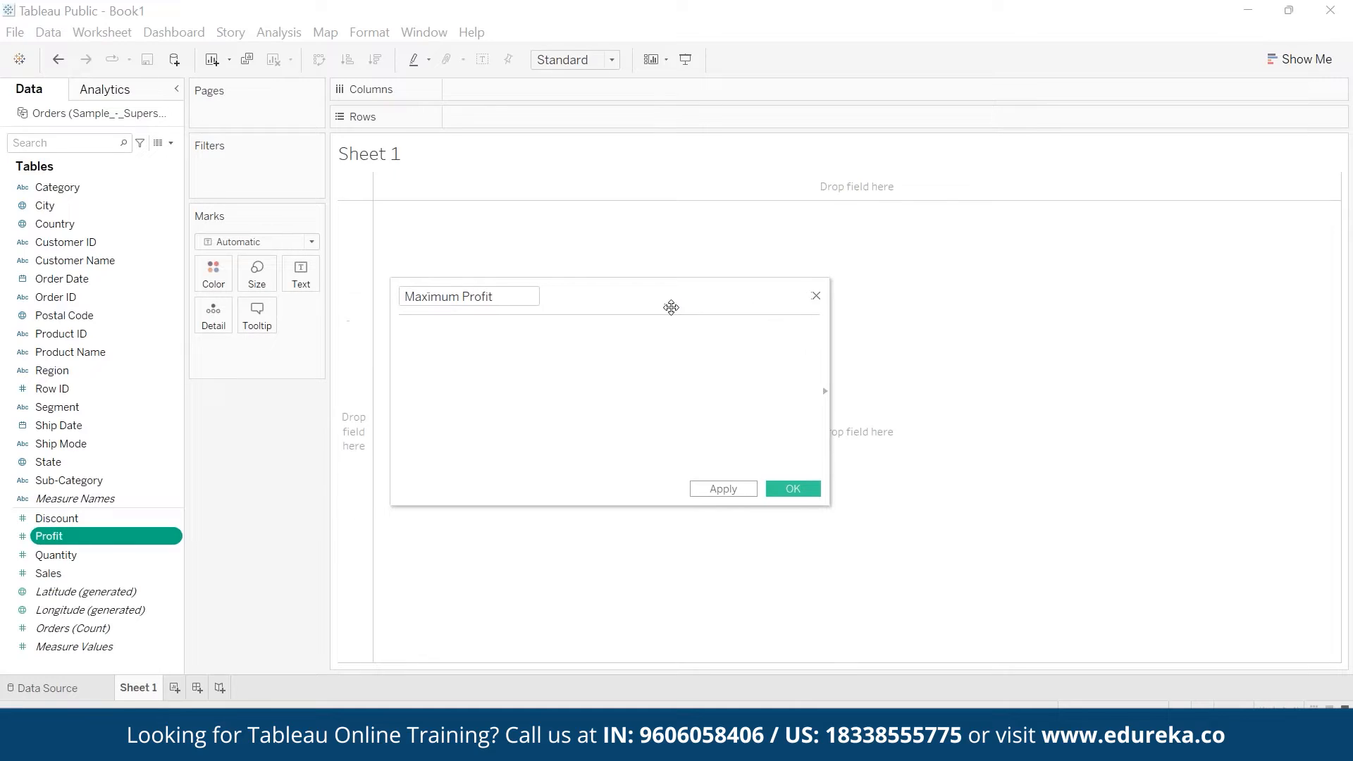
Step: Expand the function reference in the calculation editor and filter it to Number functions
{"action": "left_click", "coordinate": [824, 393]}
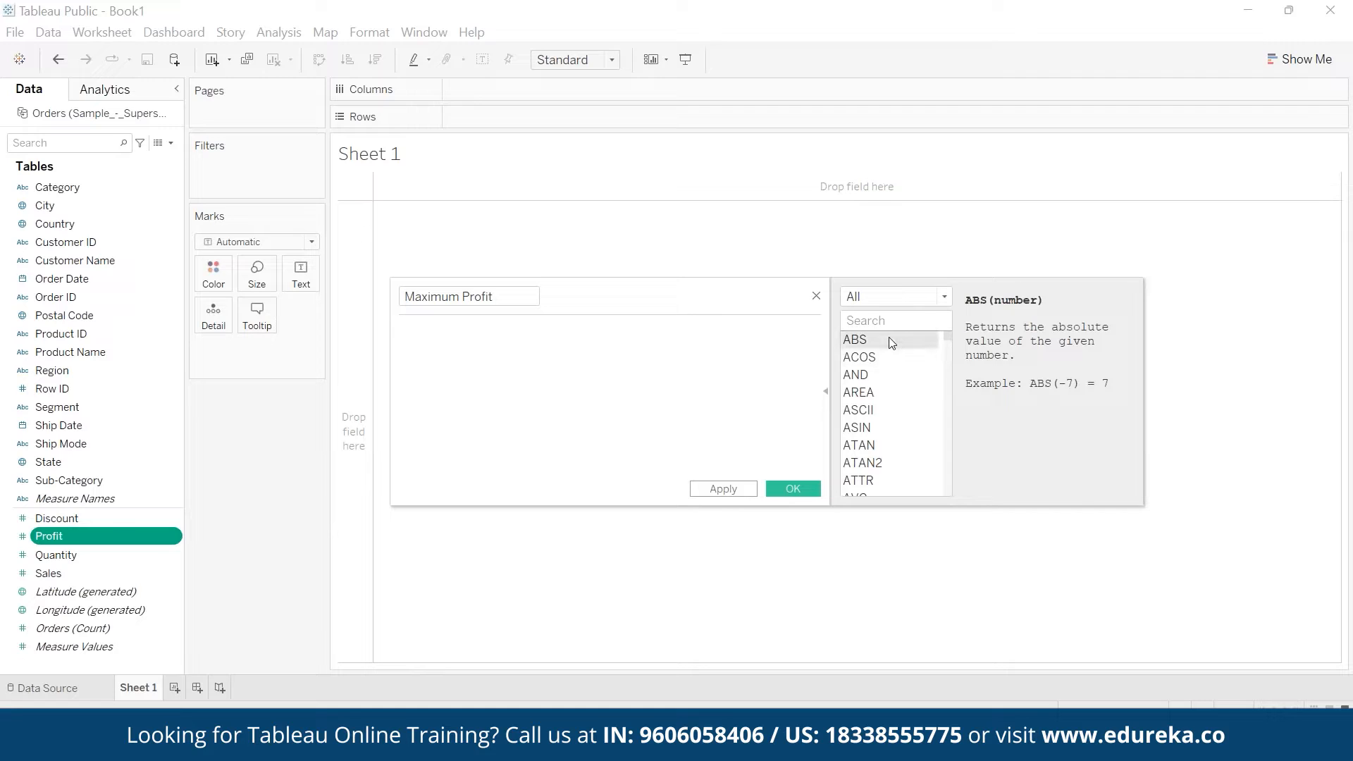
{"action": "left_click", "coordinate": [909, 296]}
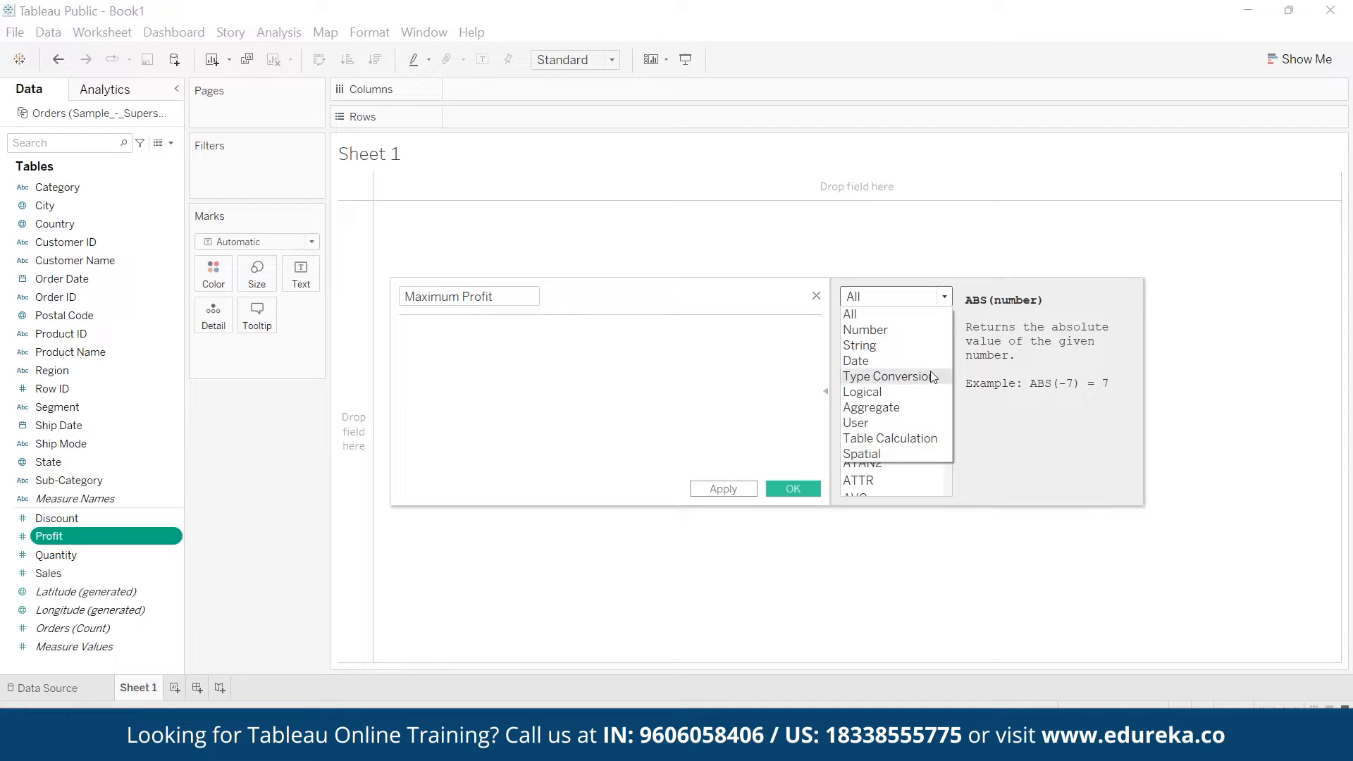
{"action": "left_click", "coordinate": [914, 339]}
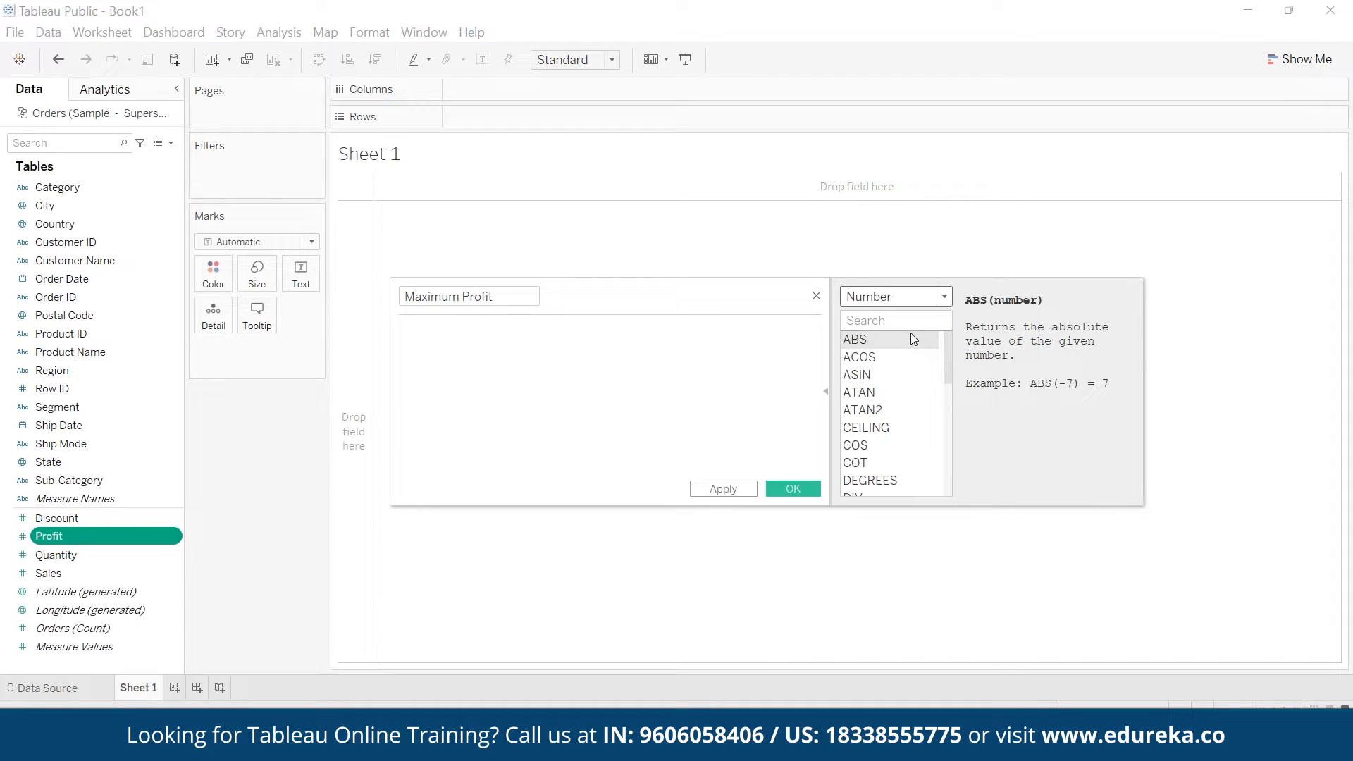
{"action": "left_click_drag", "start_coordinate": [775, 300], "coordinate": [713, 277]}
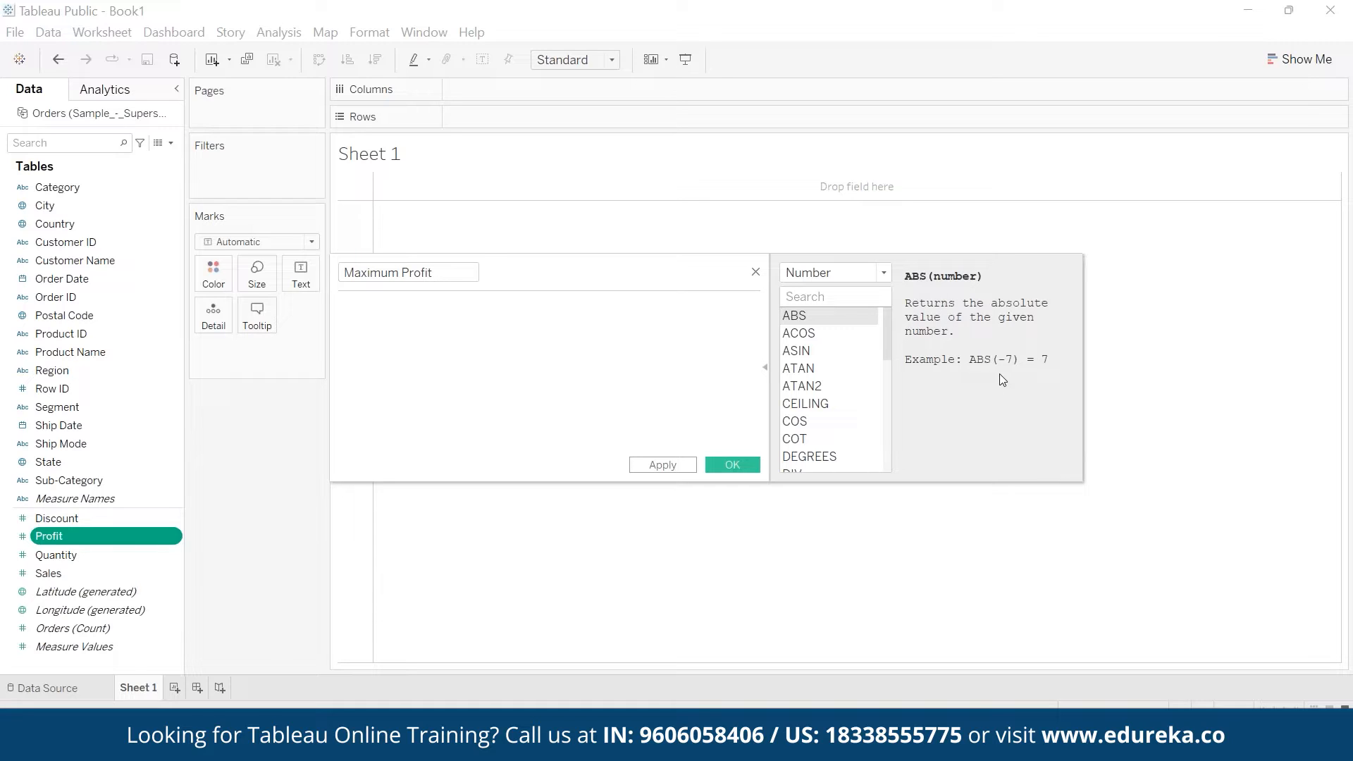
Step: Enter the formula MAX([Profit]) for the Maximum Profit calculated field
{"action": "type", "text": "m"}
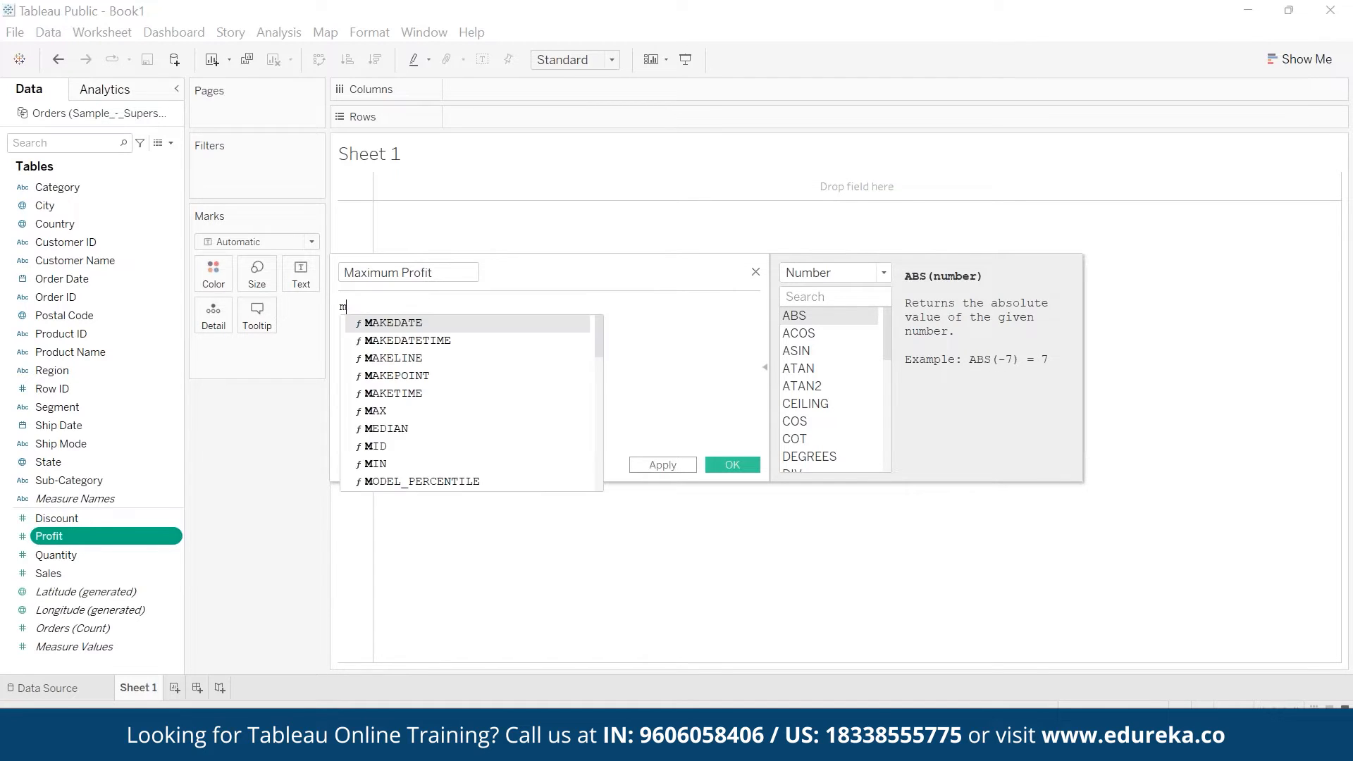
{"action": "type", "text": "ax"}
{"action": "key", "text": "Return"}
{"action": "type", "text": "pro"}
{"action": "key", "text": "Down"}
{"action": "key", "text": "Down"}
{"action": "key", "text": "Return"}
{"action": "left_click", "coordinate": [455, 354]}
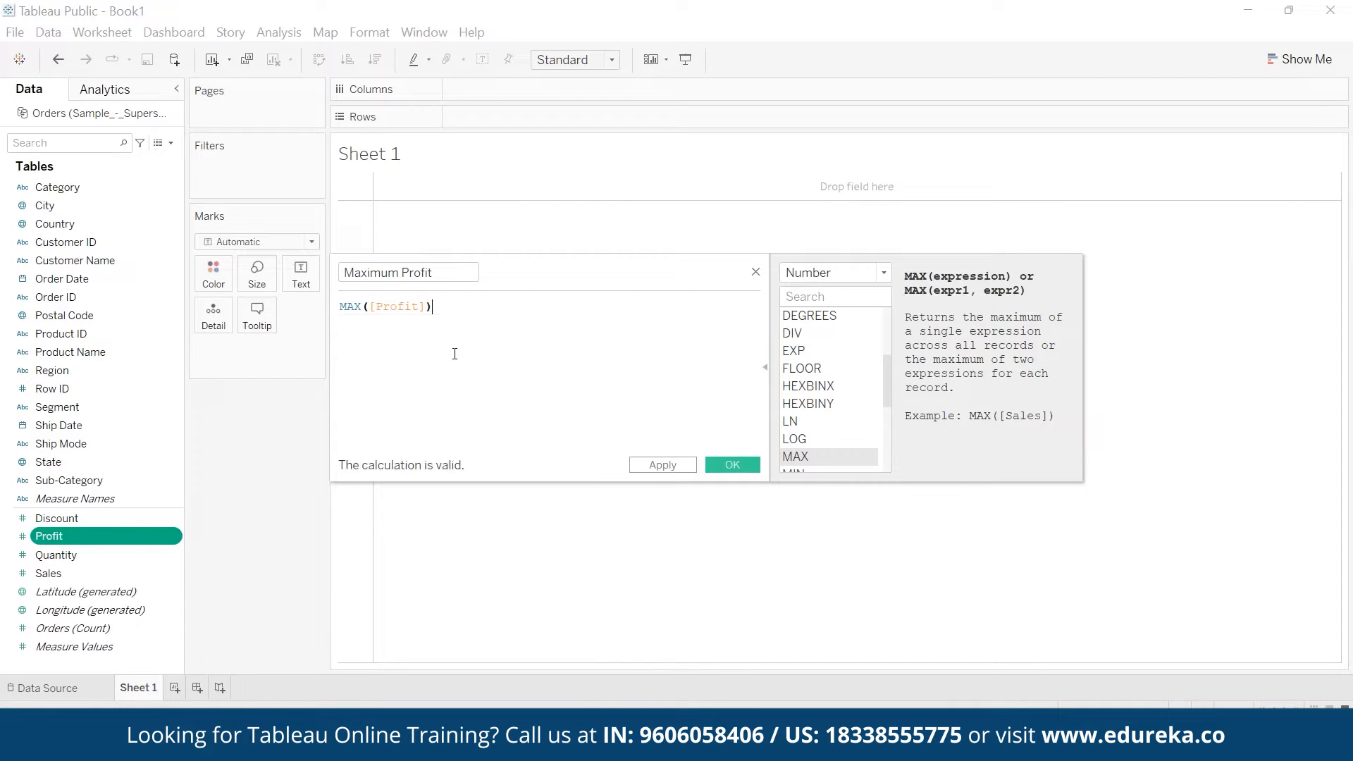
{"action": "left_click_drag", "start_coordinate": [428, 306], "coordinate": [372, 305]}
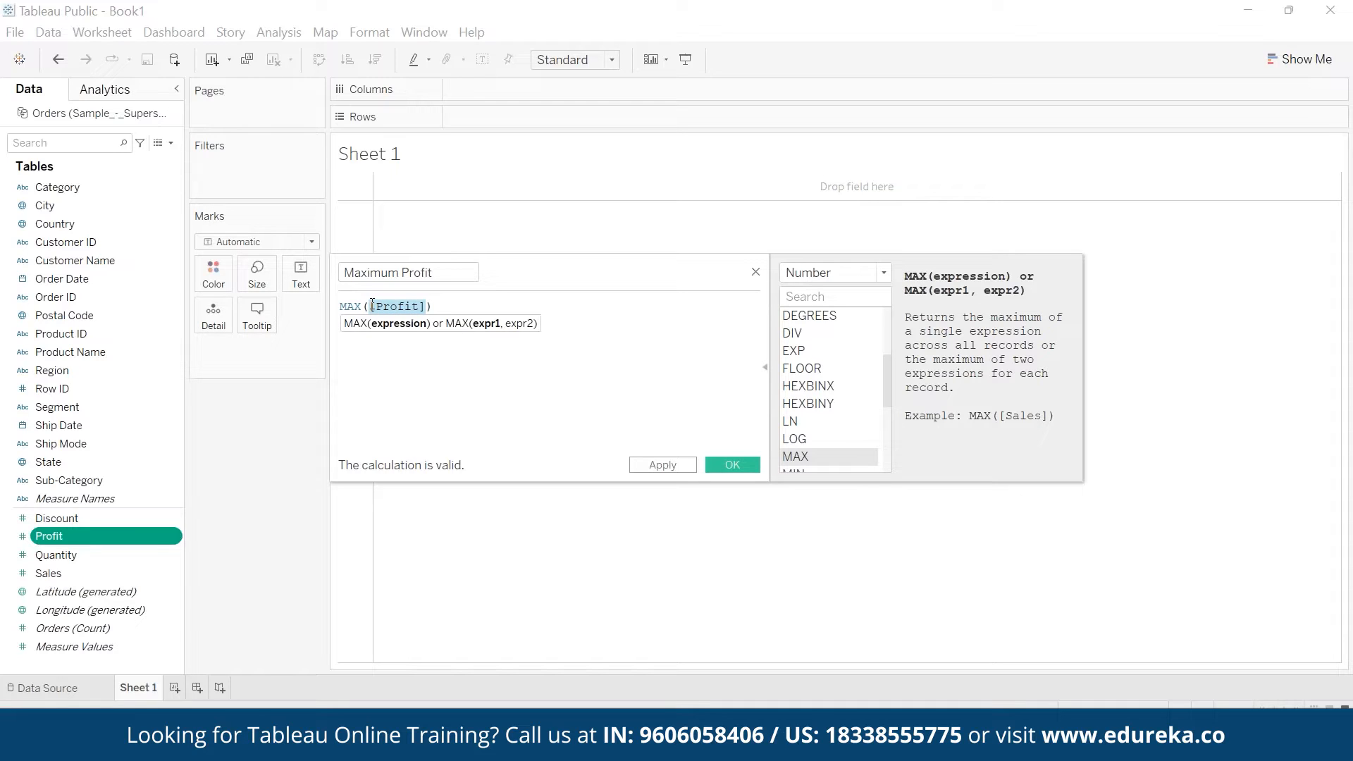
{"action": "left_click", "coordinate": [462, 371]}
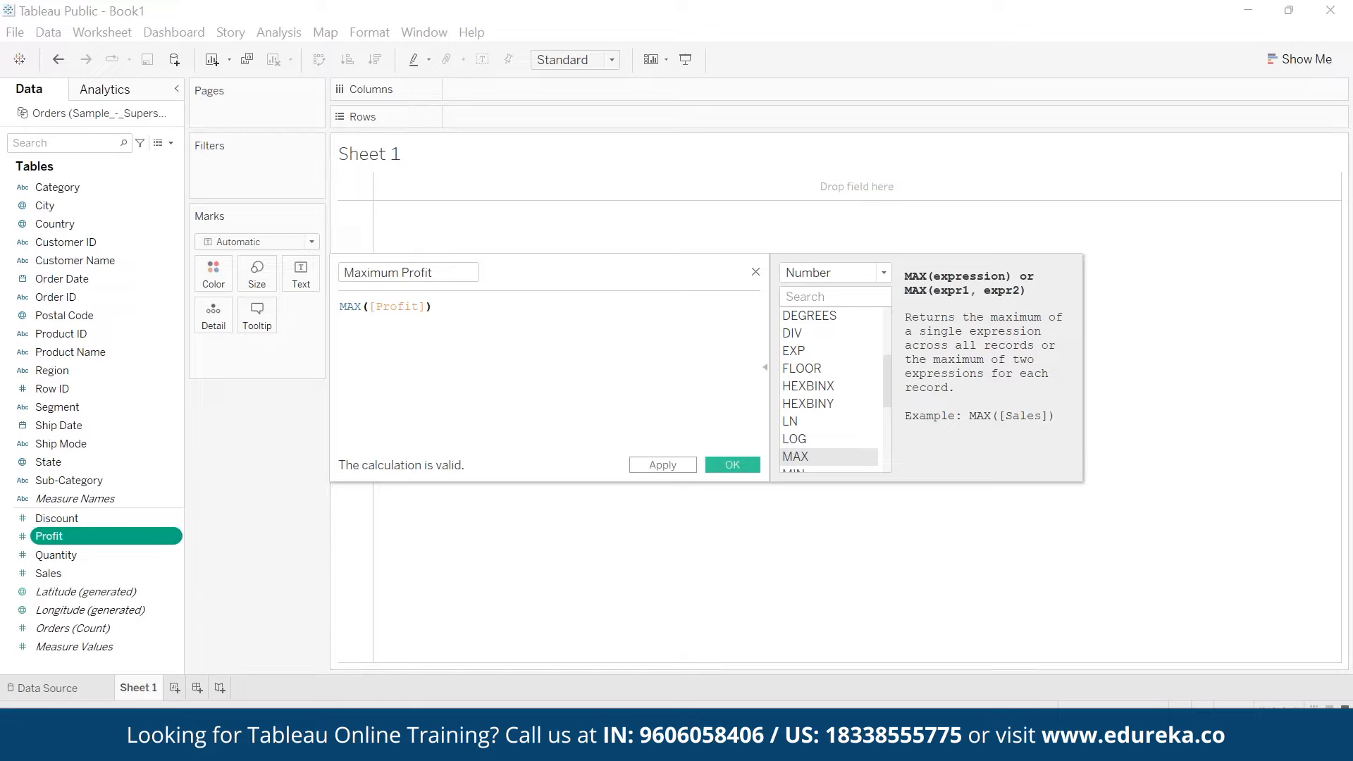
Step: Switch to Chrome and search Google in a new tab for "tableau functions in alphabetical order"
{"action": "key", "text": "alt+Tab"}
{"action": "left_click", "coordinate": [783, 56]}
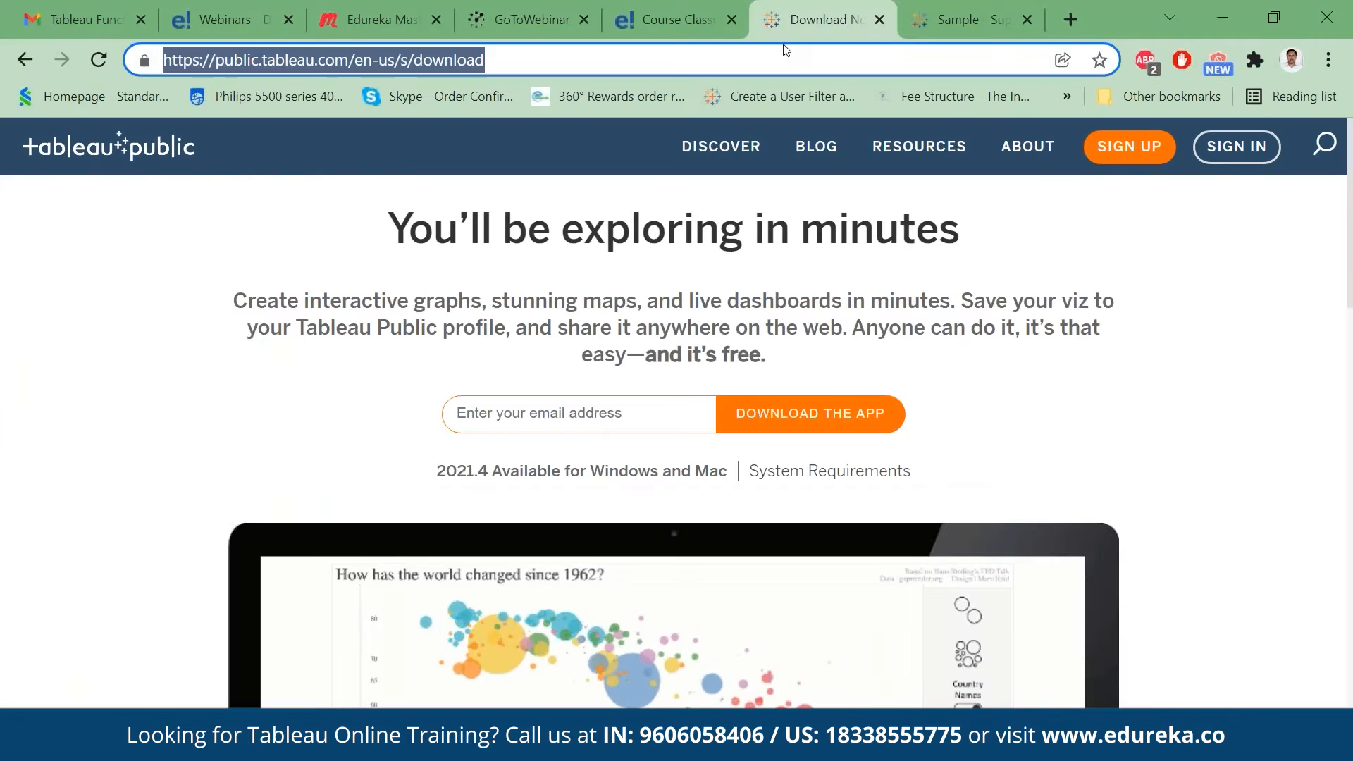
{"action": "left_click", "coordinate": [1078, 19]}
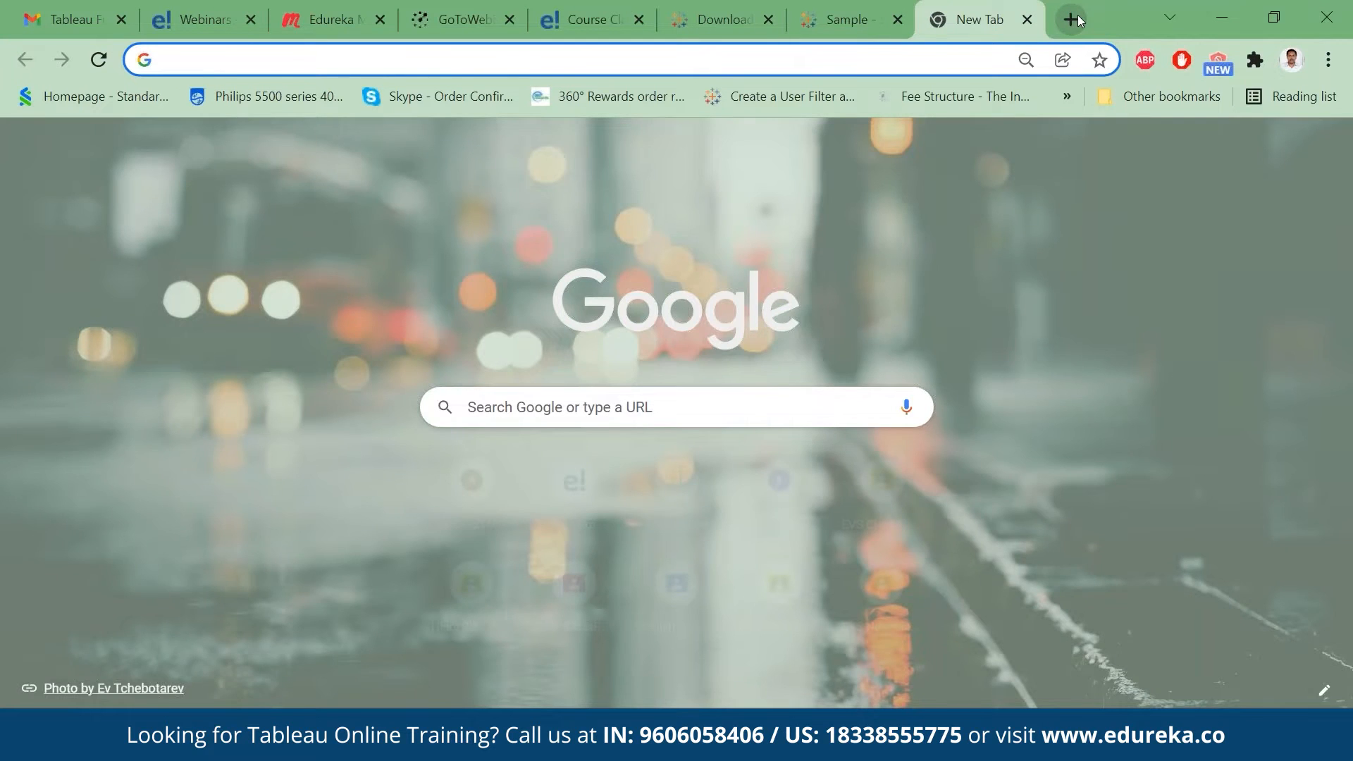
{"action": "type", "text": "tableeau function"}
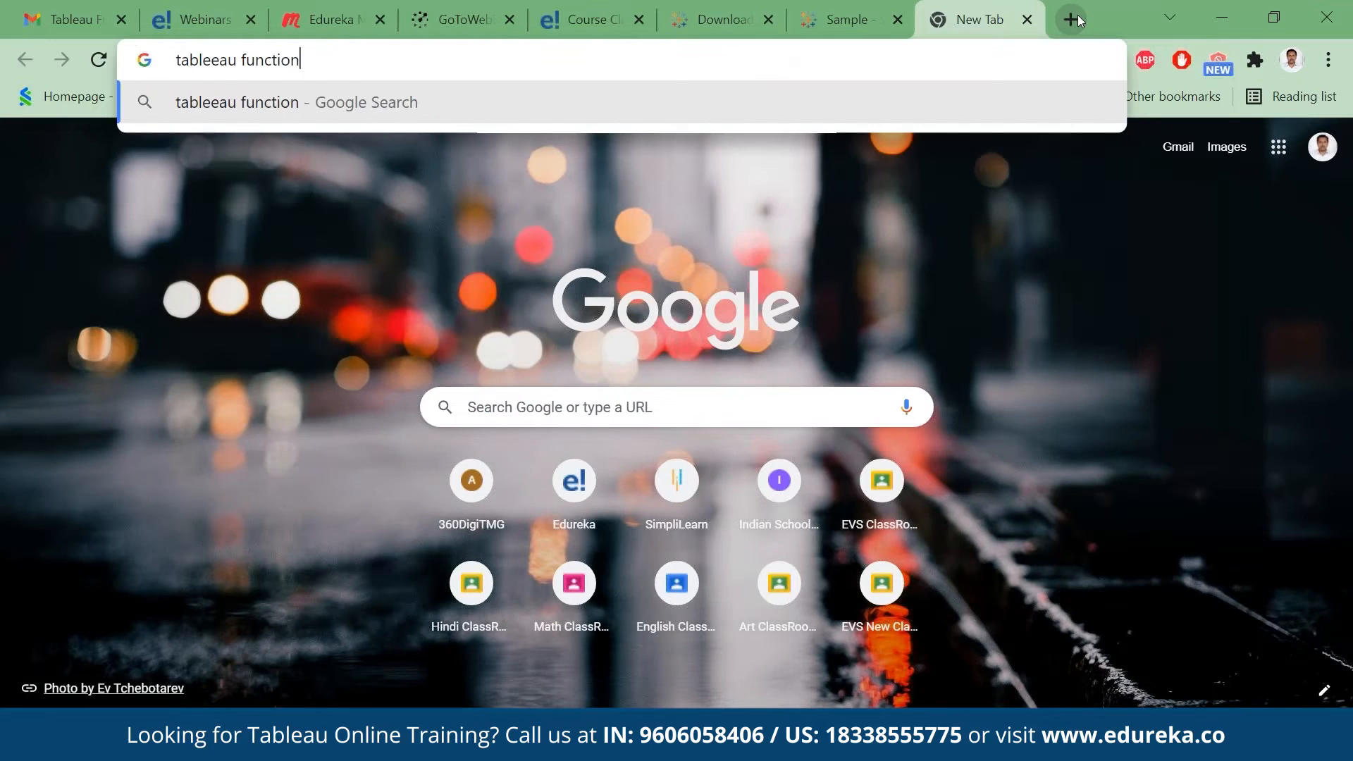
{"action": "type", "text": "s in al"}
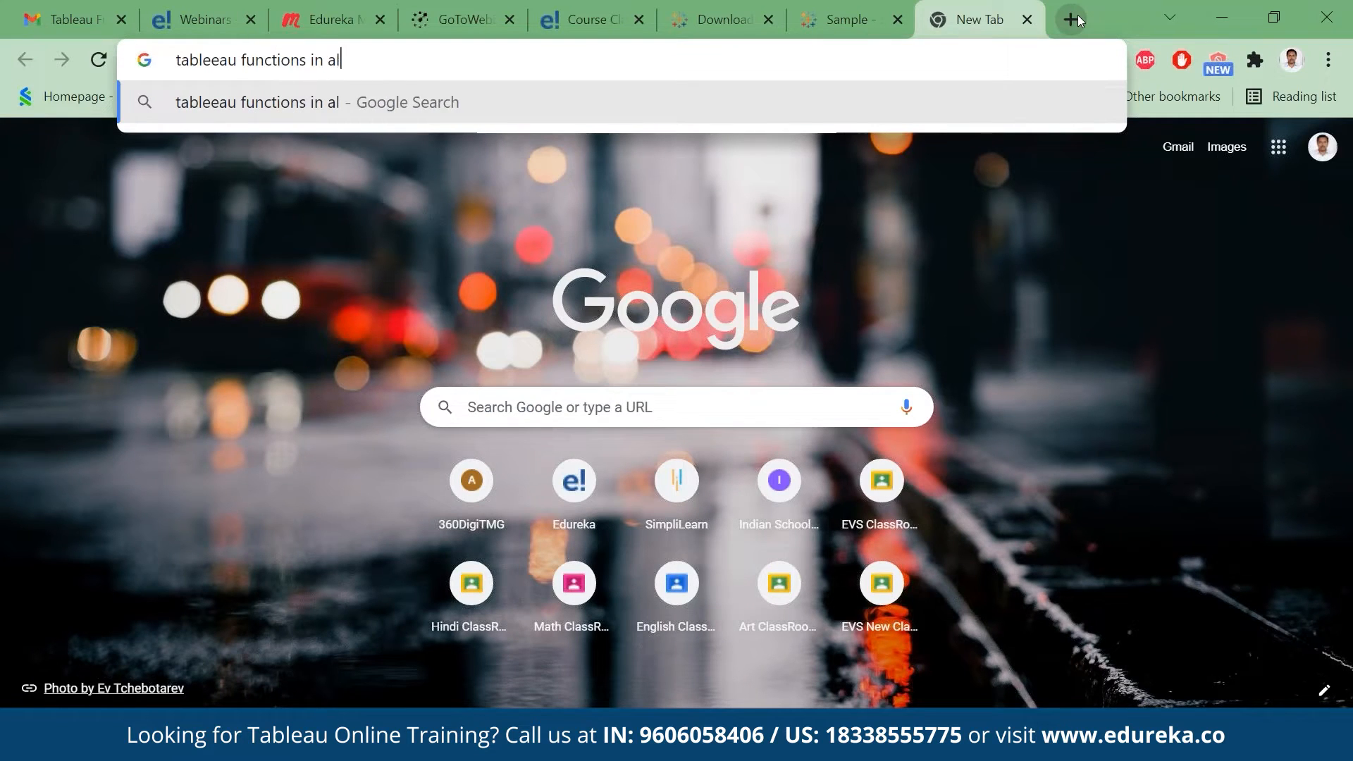
{"action": "type", "text": "phabetical order"}
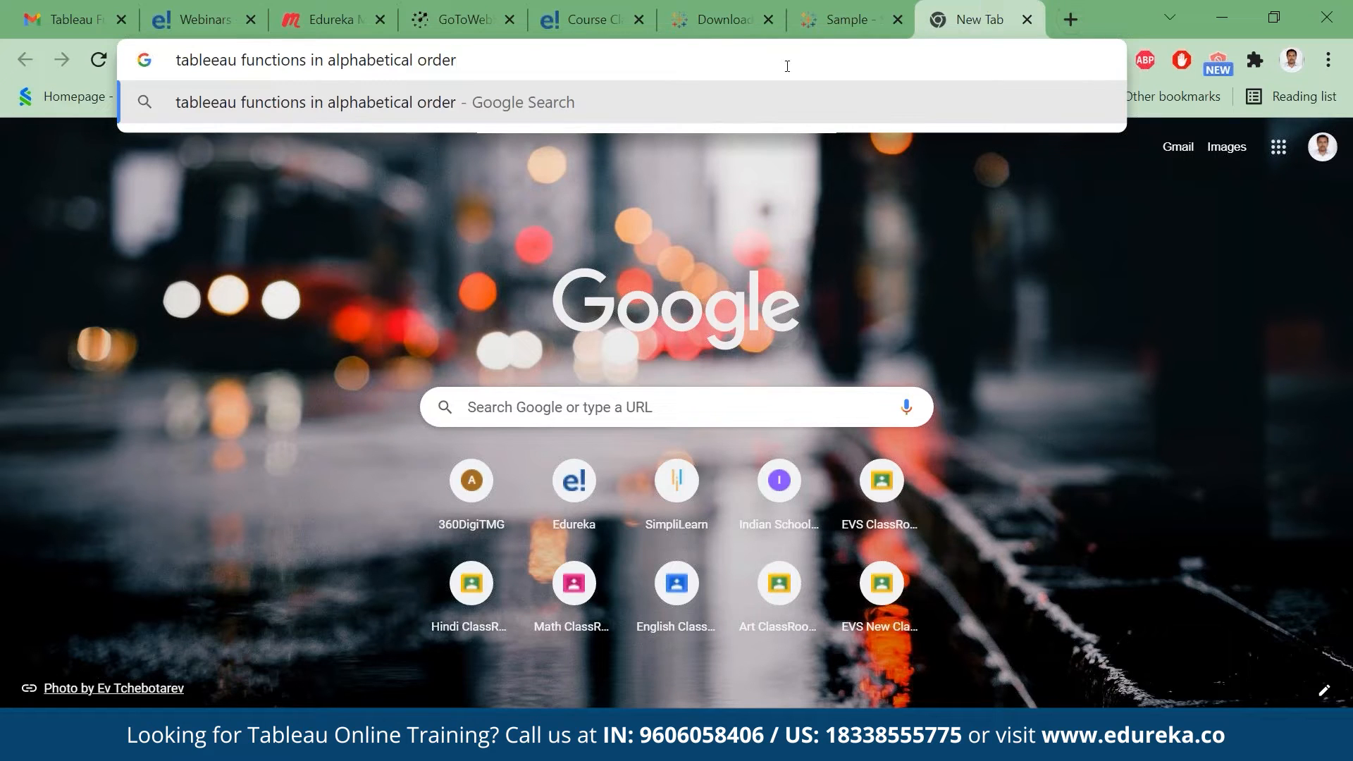
{"action": "key", "text": "BackSpace"}
{"action": "key", "text": "Return"}
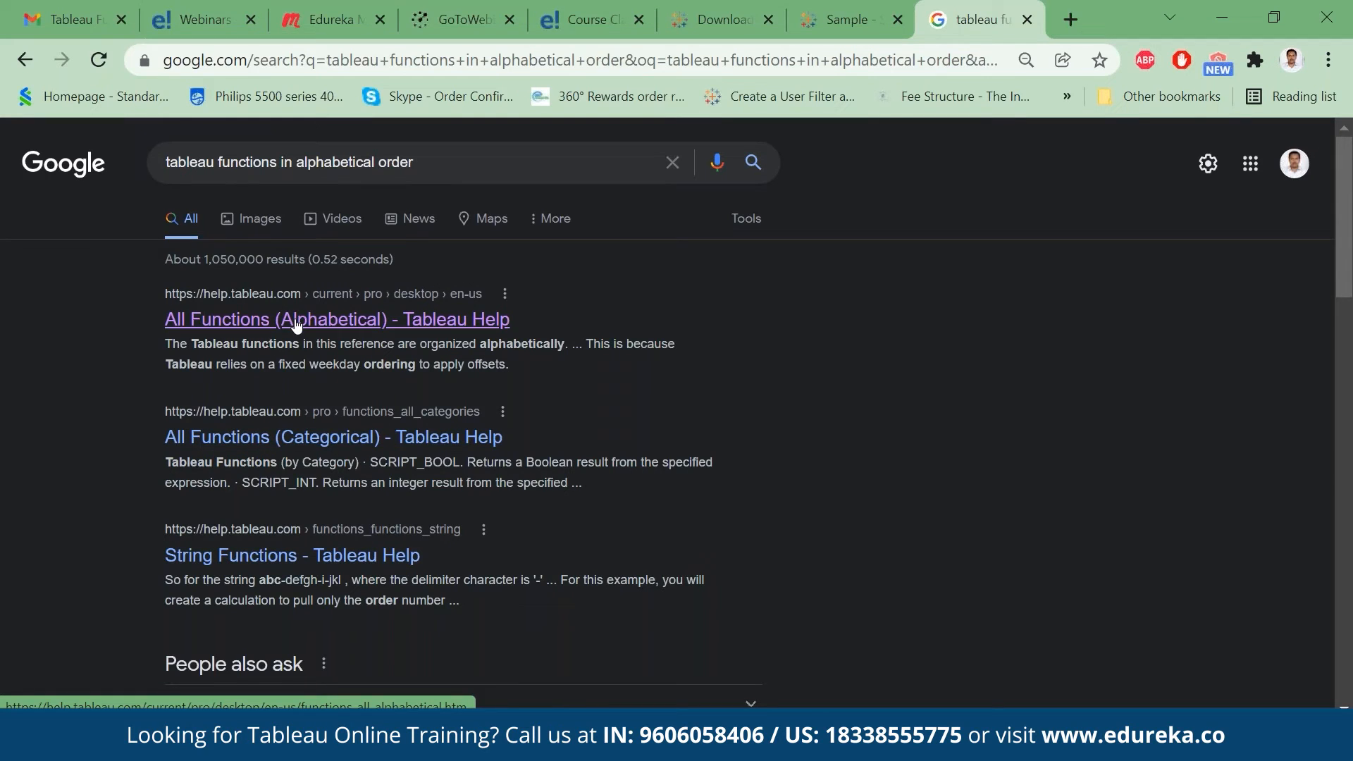
Step: Open the All Functions (Categorical) Tableau Help page and expand the Number functions section to examine its function entries
{"action": "left_click", "coordinate": [317, 437]}
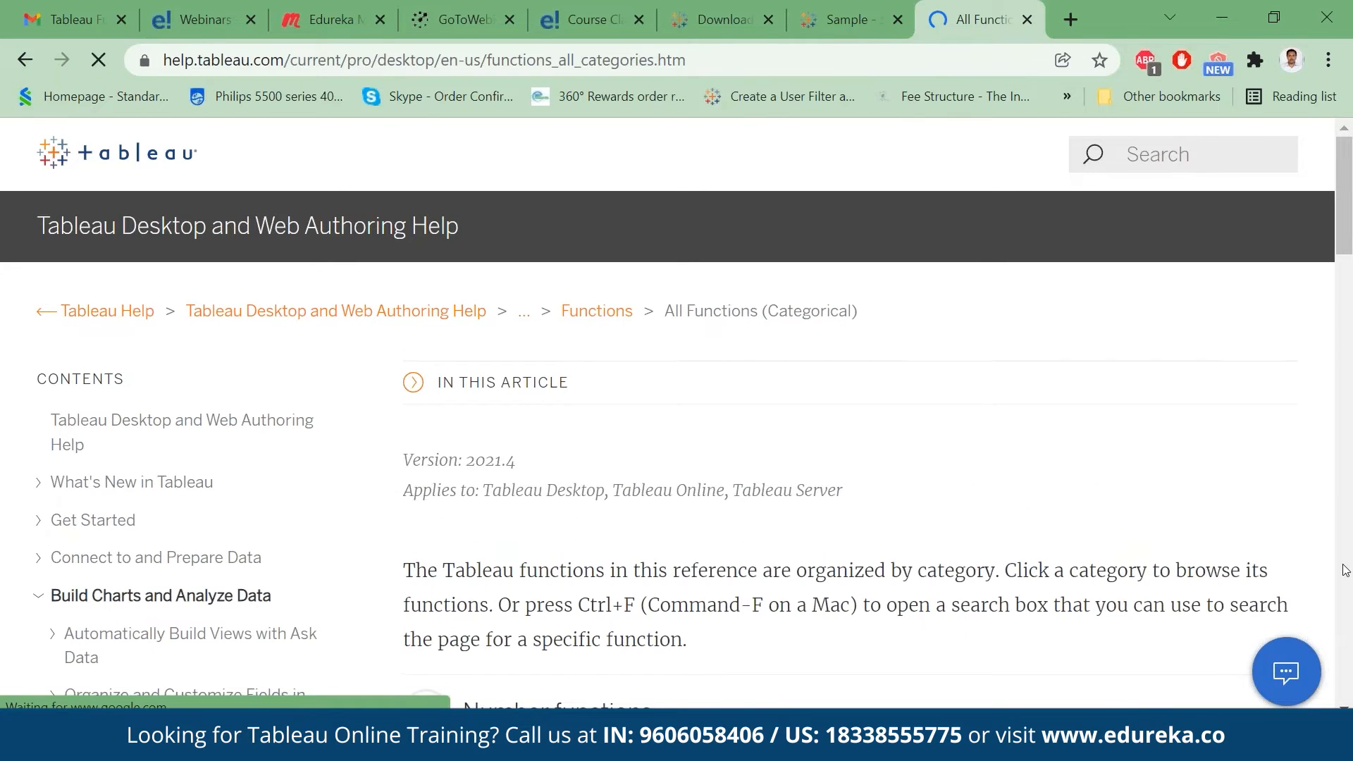
{"action": "scroll", "coordinate": [1346, 571], "scroll_direction": "down", "scroll_amount": 7}
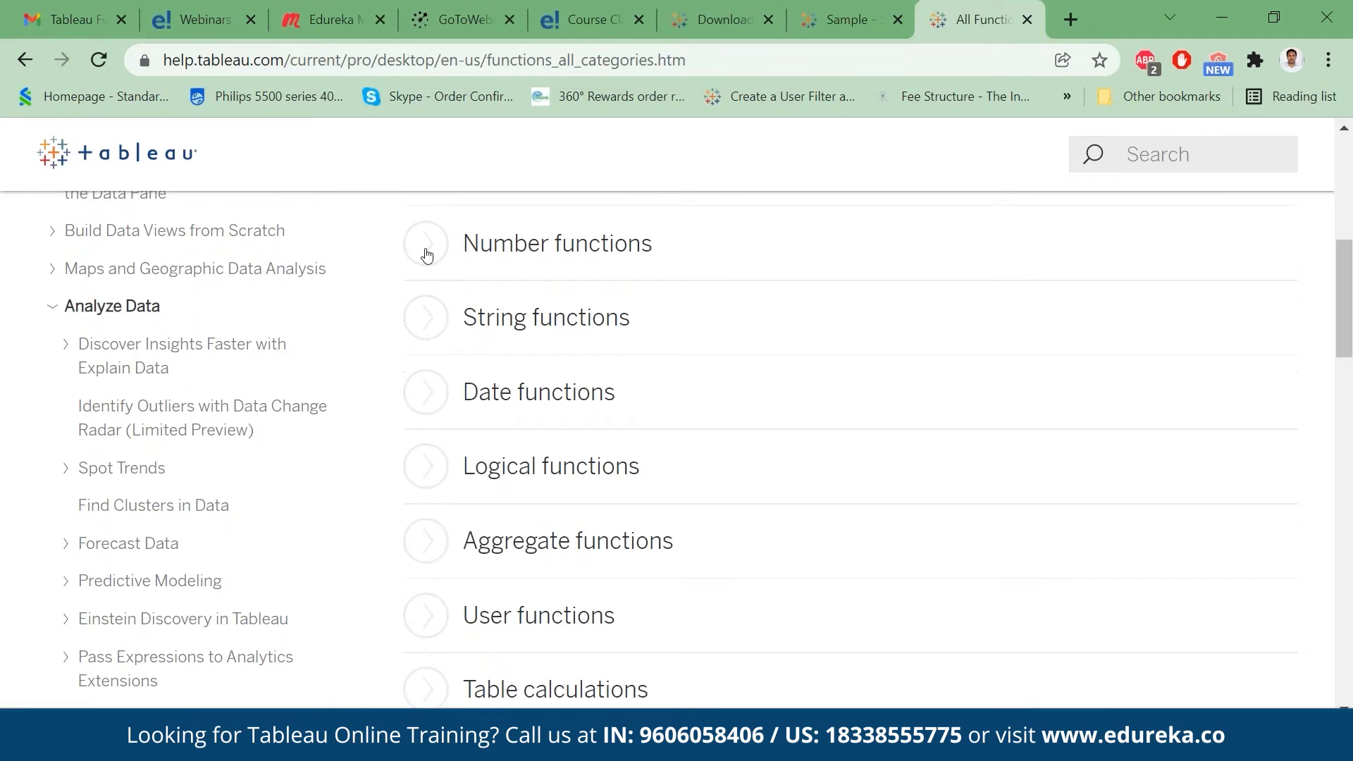
{"action": "left_click", "coordinate": [427, 253]}
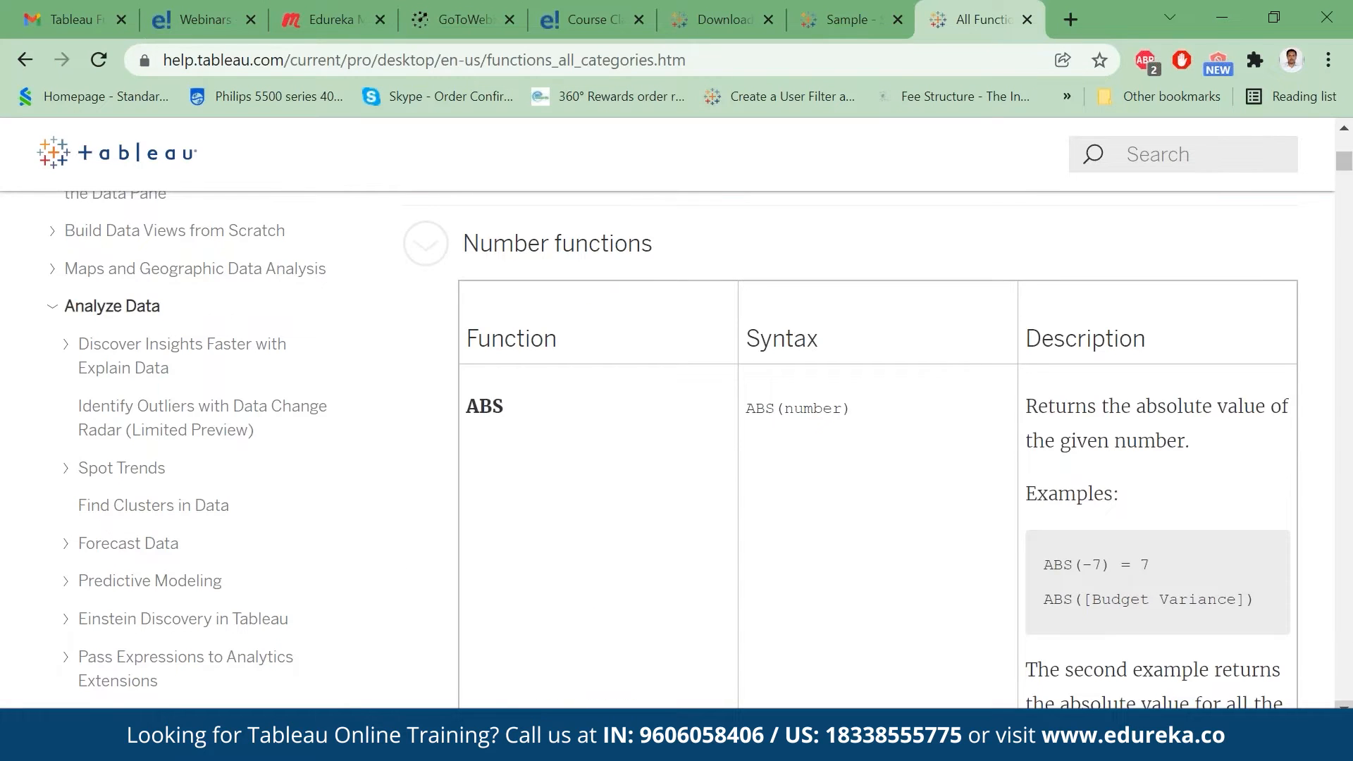
{"action": "scroll", "coordinate": [699, 450], "scroll_direction": "down", "scroll_amount": 5}
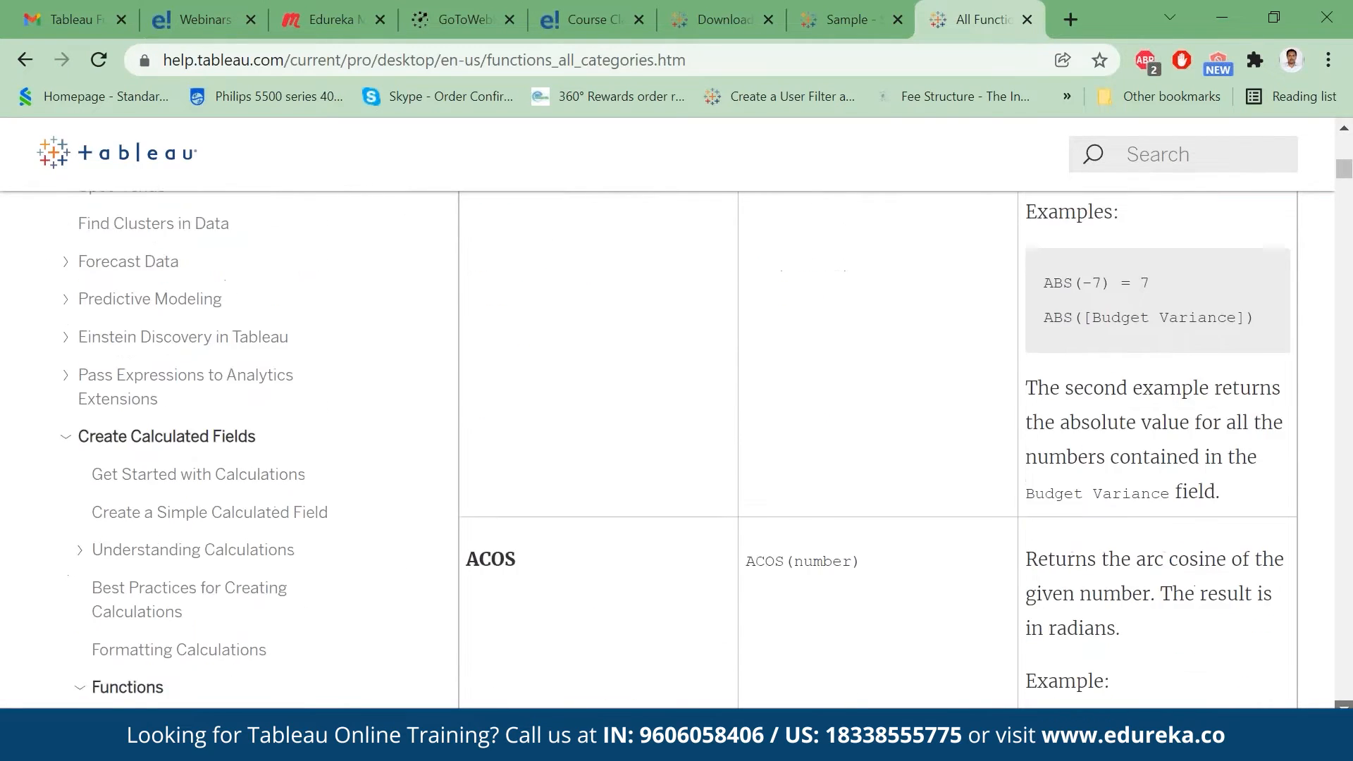
{"action": "scroll", "coordinate": [1184, 459], "scroll_direction": "down", "scroll_amount": 1}
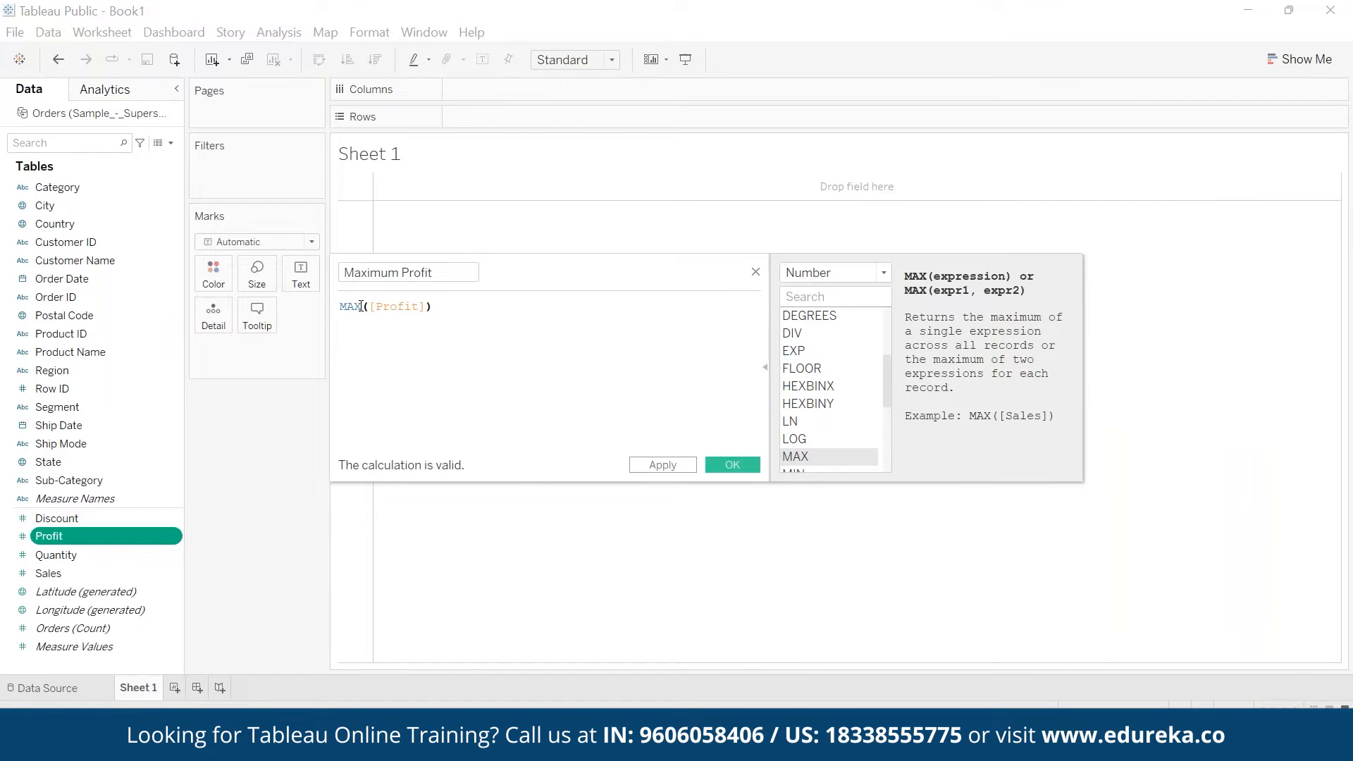
Step: Return to Tableau Public and rewrite the function name in the Maximum Profit formula in lowercase as max
{"action": "double_click", "coordinate": [356, 306]}
{"action": "type", "text": "max"}
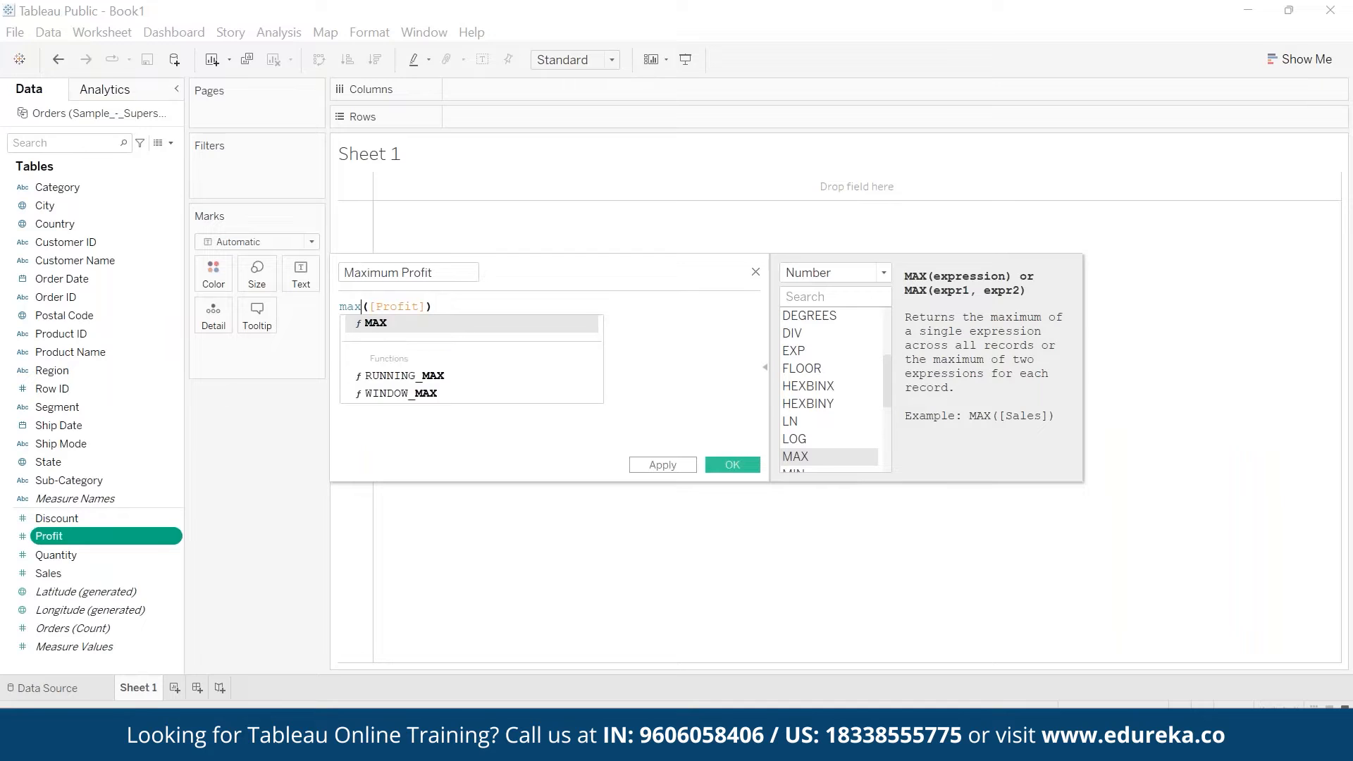
{"action": "left_click", "coordinate": [716, 369]}
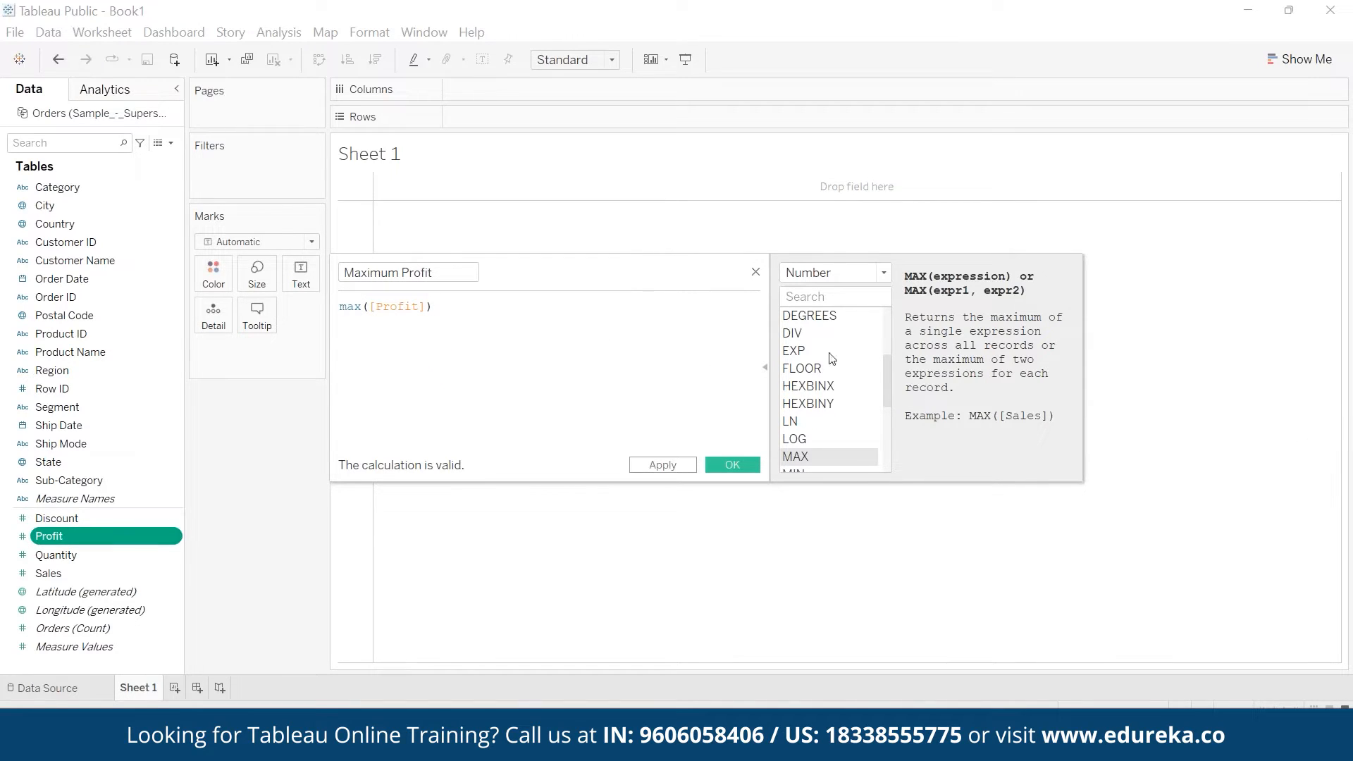
Step: Save the Maximum Profit calculated field and display it as text in the Sheet 1 view
{"action": "left_click", "coordinate": [732, 466]}
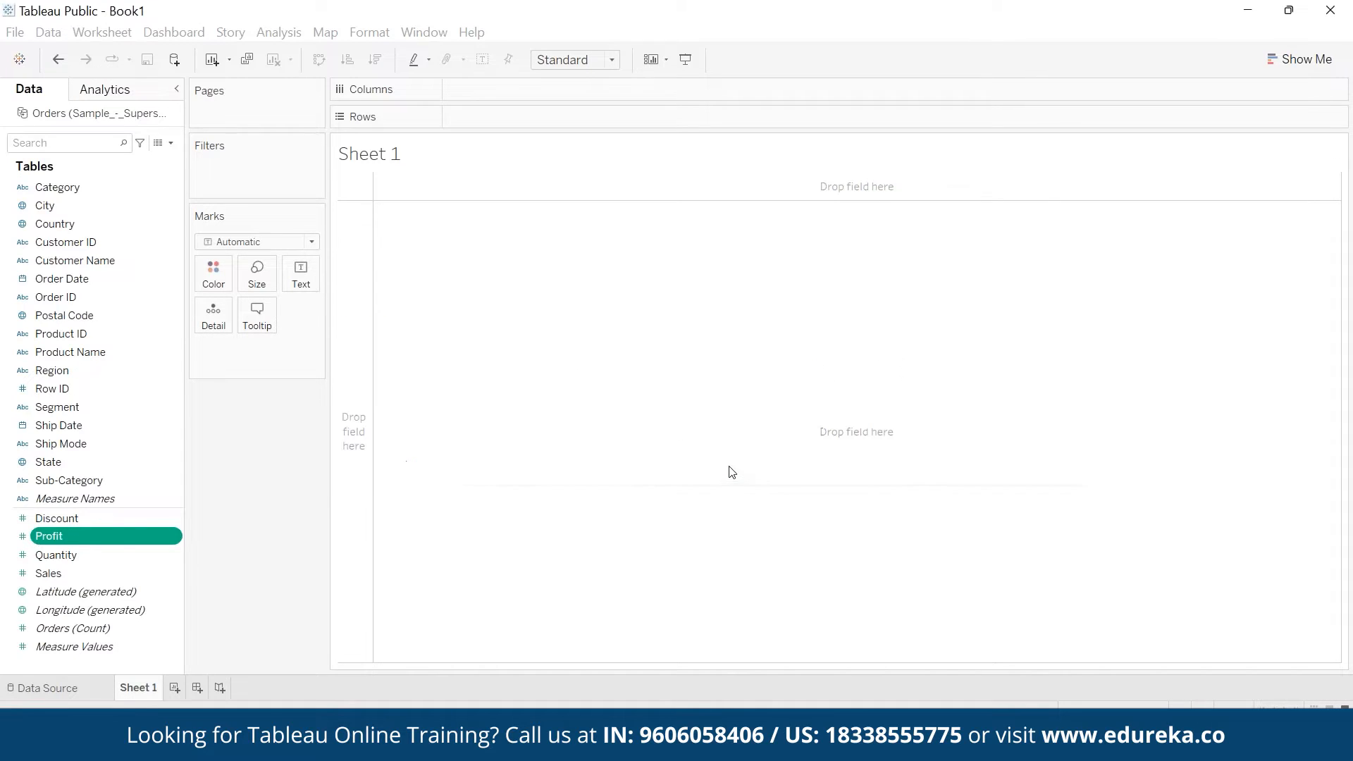
{"action": "left_click_drag", "start_coordinate": [105, 538], "coordinate": [295, 281]}
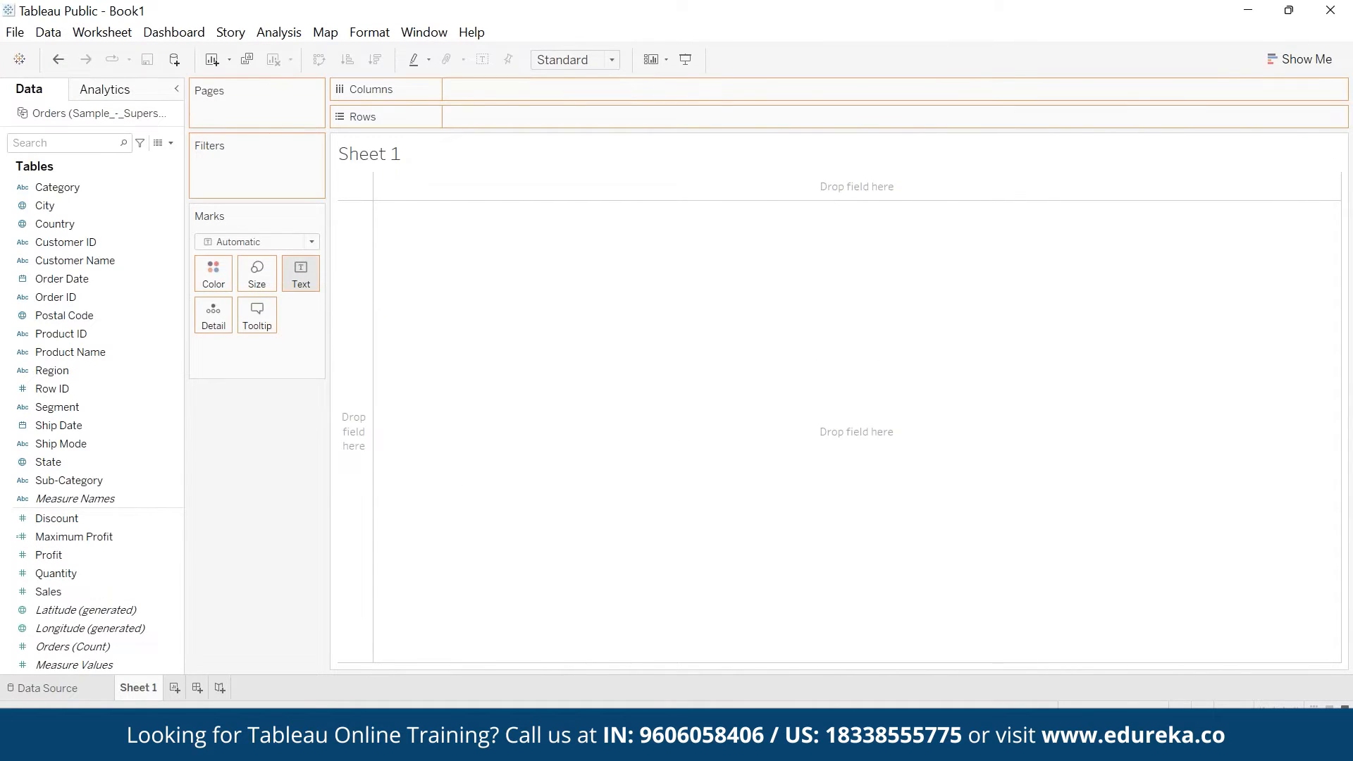
{"action": "mouse_move", "coordinate": [360, 187]}
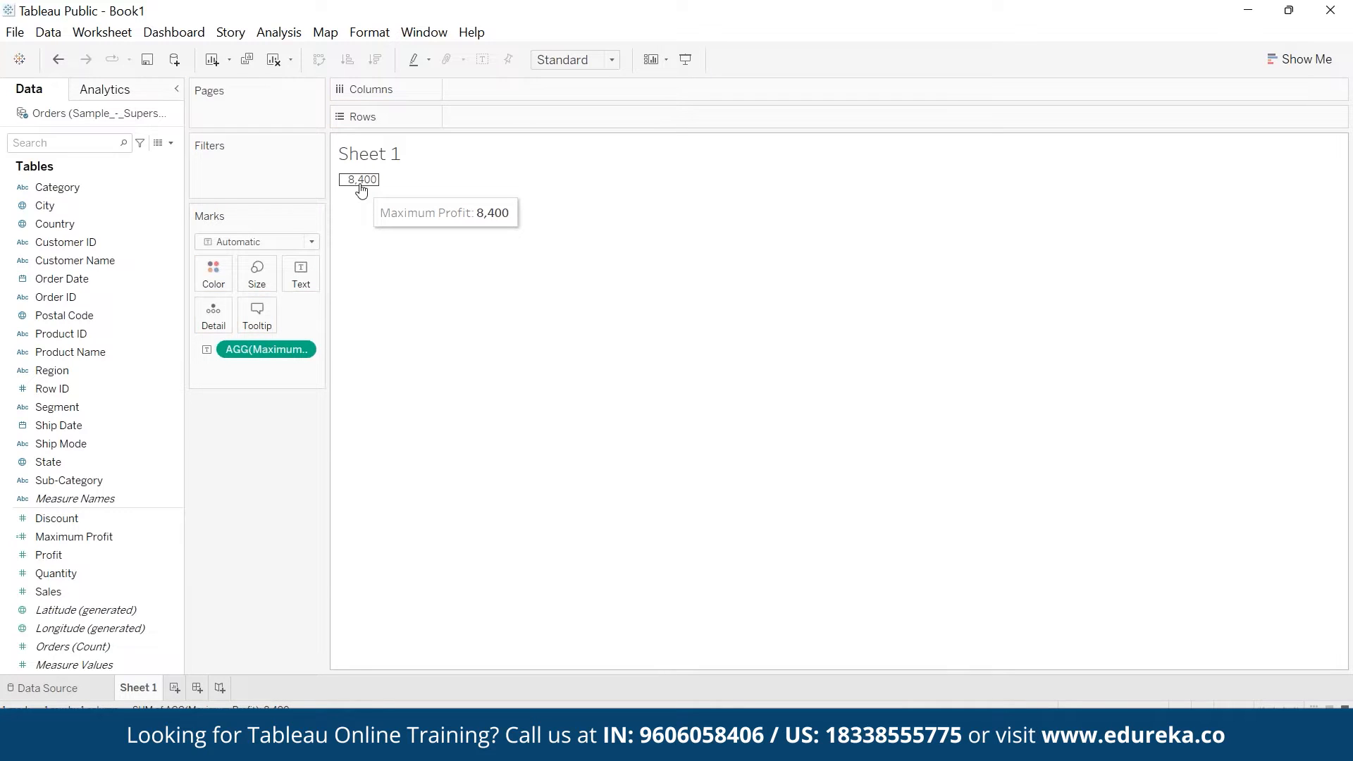
Step: View the Orders source data in a maximized window and examine the first values in the Profit column
{"action": "left_click", "coordinate": [158, 144]}
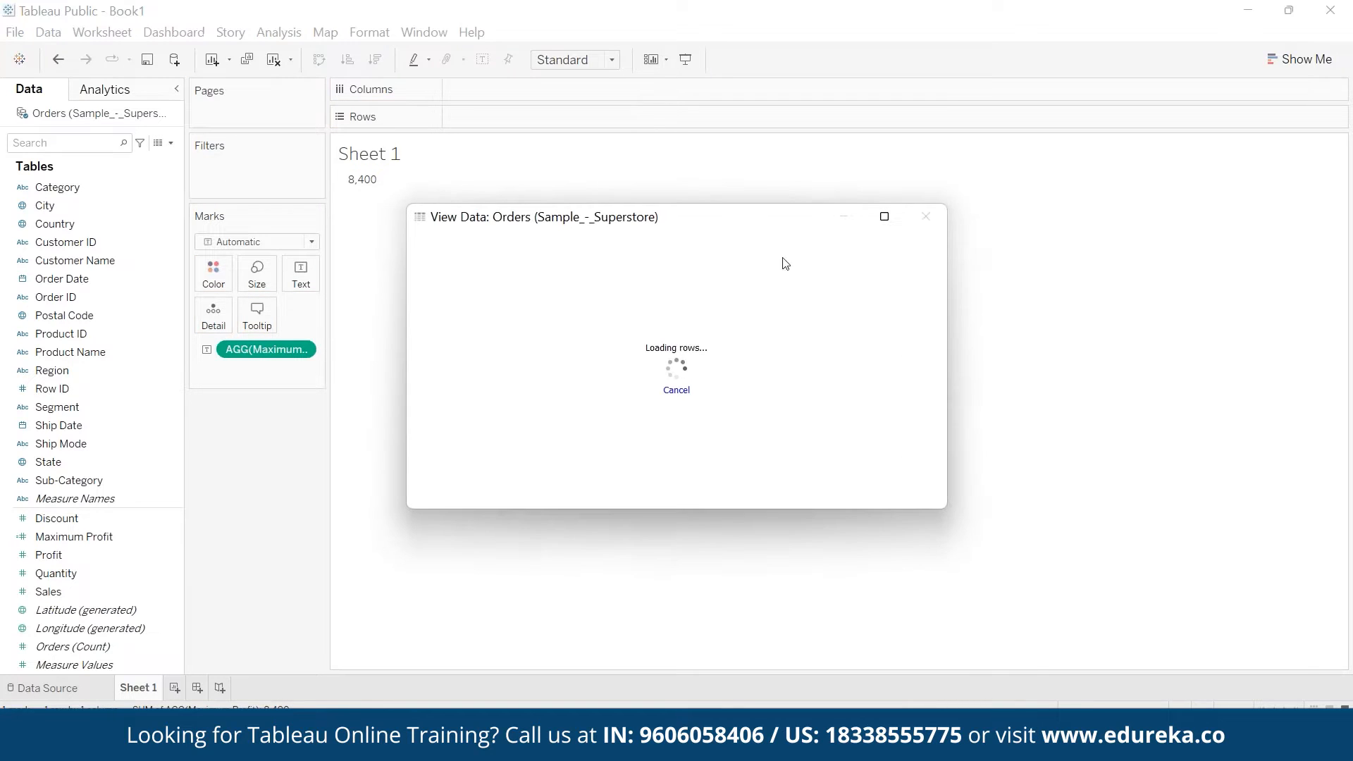
{"action": "left_click", "coordinate": [884, 218]}
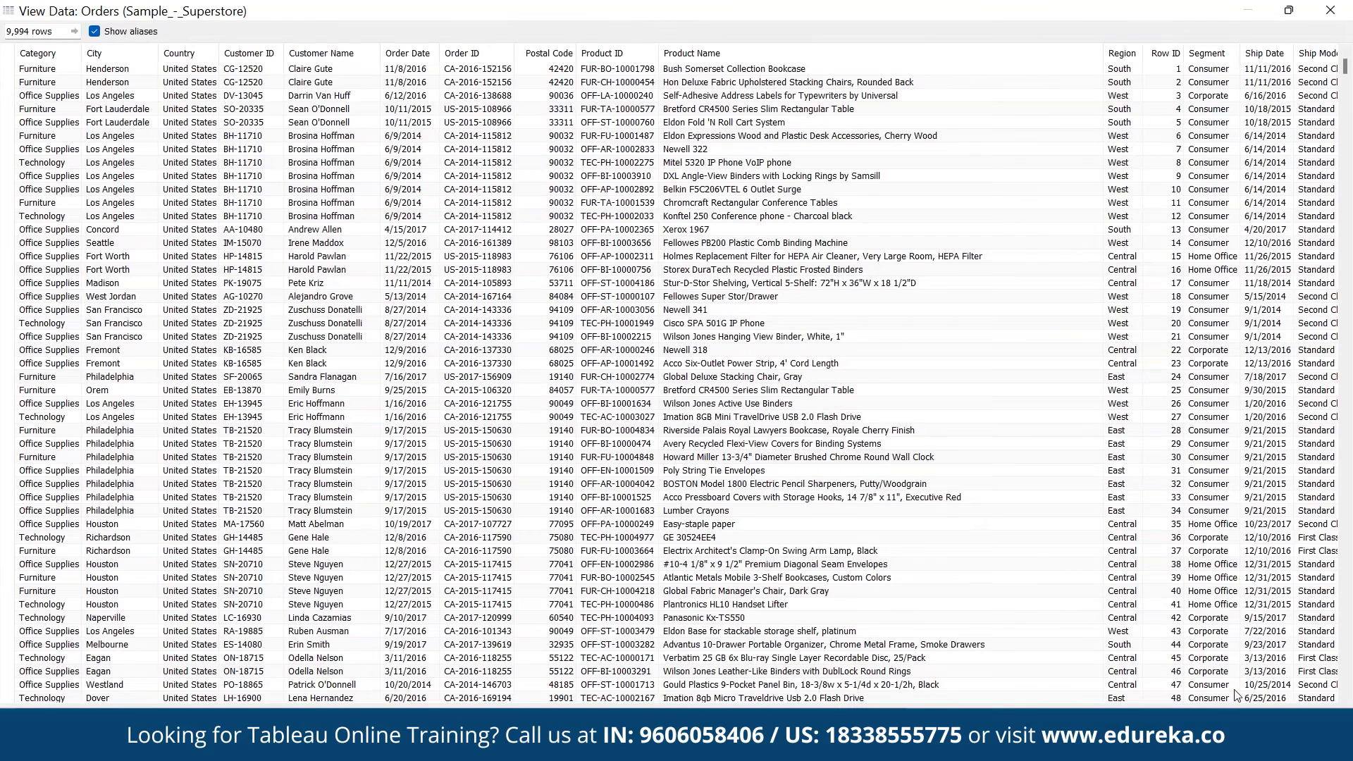
{"action": "left_click", "coordinate": [1218, 69]}
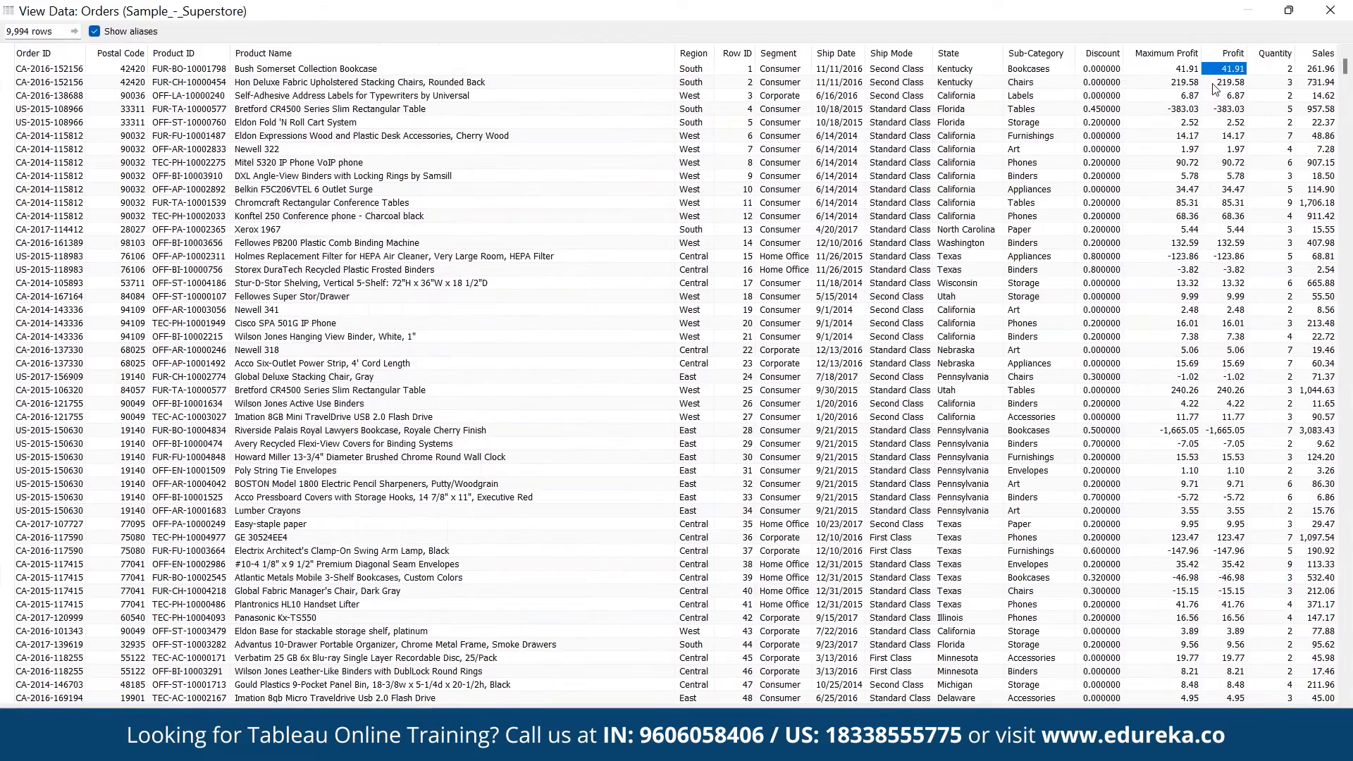
{"action": "left_click", "coordinate": [1214, 84]}
{"action": "left_click", "coordinate": [1213, 98]}
Step: Sort the viewed data by Profit in ascending and descending order to check the extremes, and close the data window
{"action": "left_click", "coordinate": [1232, 56]}
{"action": "left_click", "coordinate": [1232, 57]}
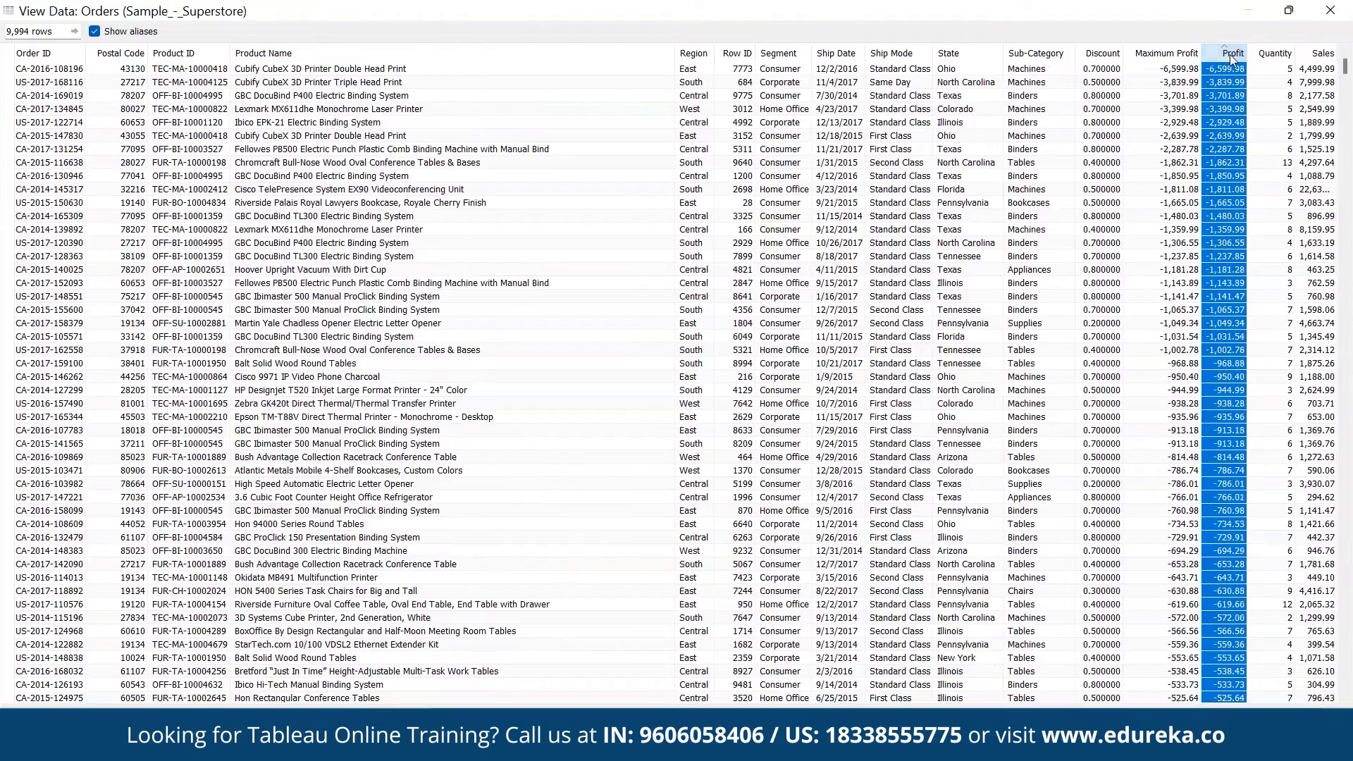
{"action": "left_click", "coordinate": [1232, 57]}
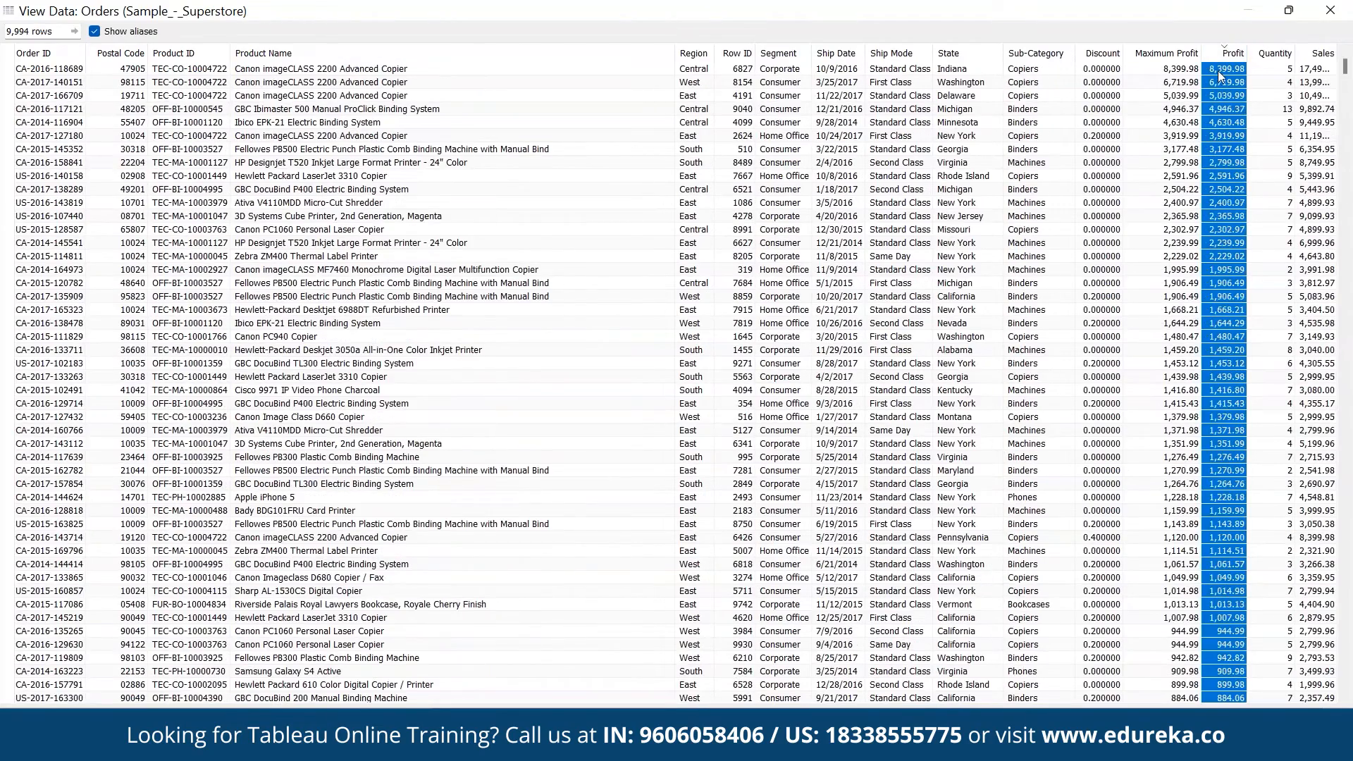
{"action": "left_click", "coordinate": [1328, 18]}
Step: Create a new calculated field named "Minimum Profit"
{"action": "left_click", "coordinate": [279, 33]}
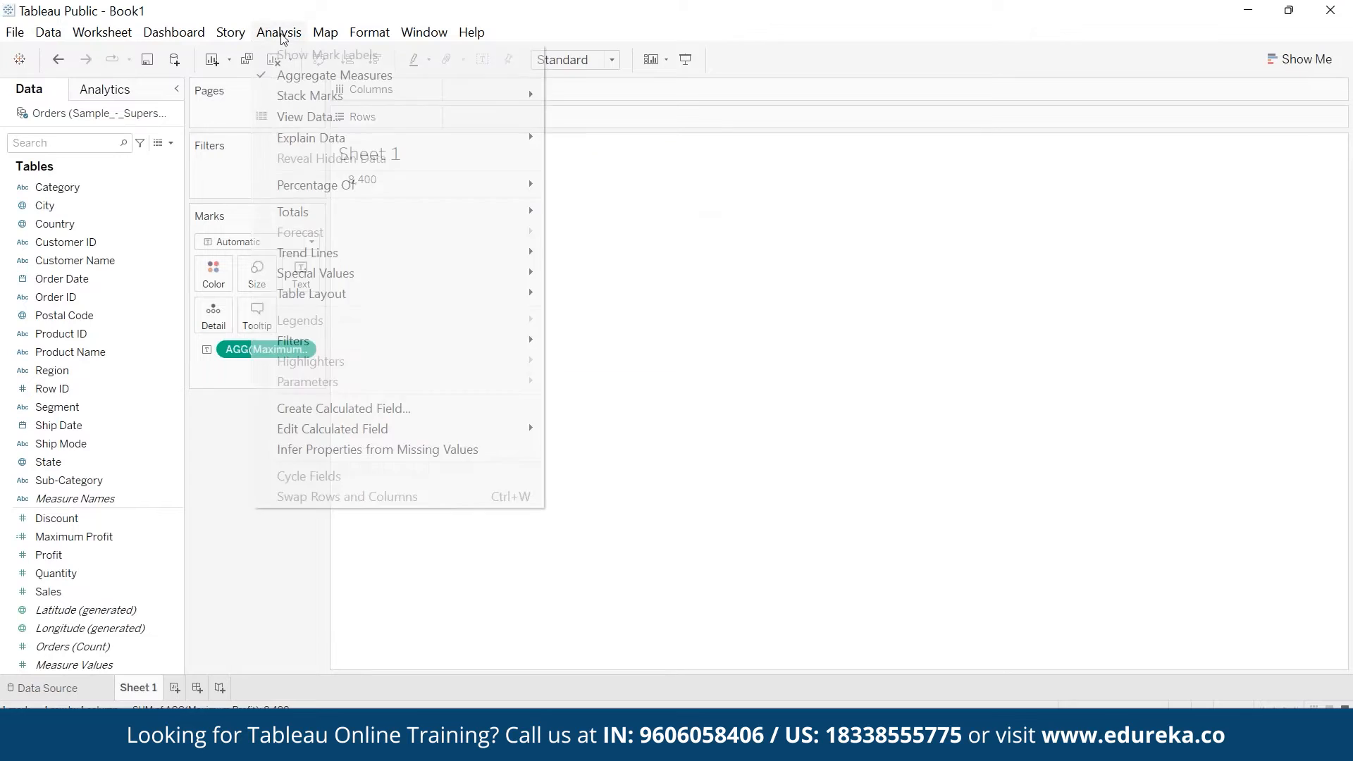
{"action": "left_click", "coordinate": [393, 409]}
{"action": "type", "text": "Minimum profit"}
{"action": "key", "text": "Left"}
{"action": "key", "text": "Left"}
{"action": "key", "text": "Left"}
{"action": "key", "text": "Left"}
{"action": "key", "text": "Left"}
{"action": "key", "text": "BackSpace"}
{"action": "type", "text": "P"}
Step: Enter the formula MIN([Profit]) for the Minimum Profit calculated field and save it
{"action": "left_click", "coordinate": [393, 411]}
{"action": "type", "text": "MIN(p"}
{"action": "type", "text": "rof"}
{"action": "key", "text": "Return"}
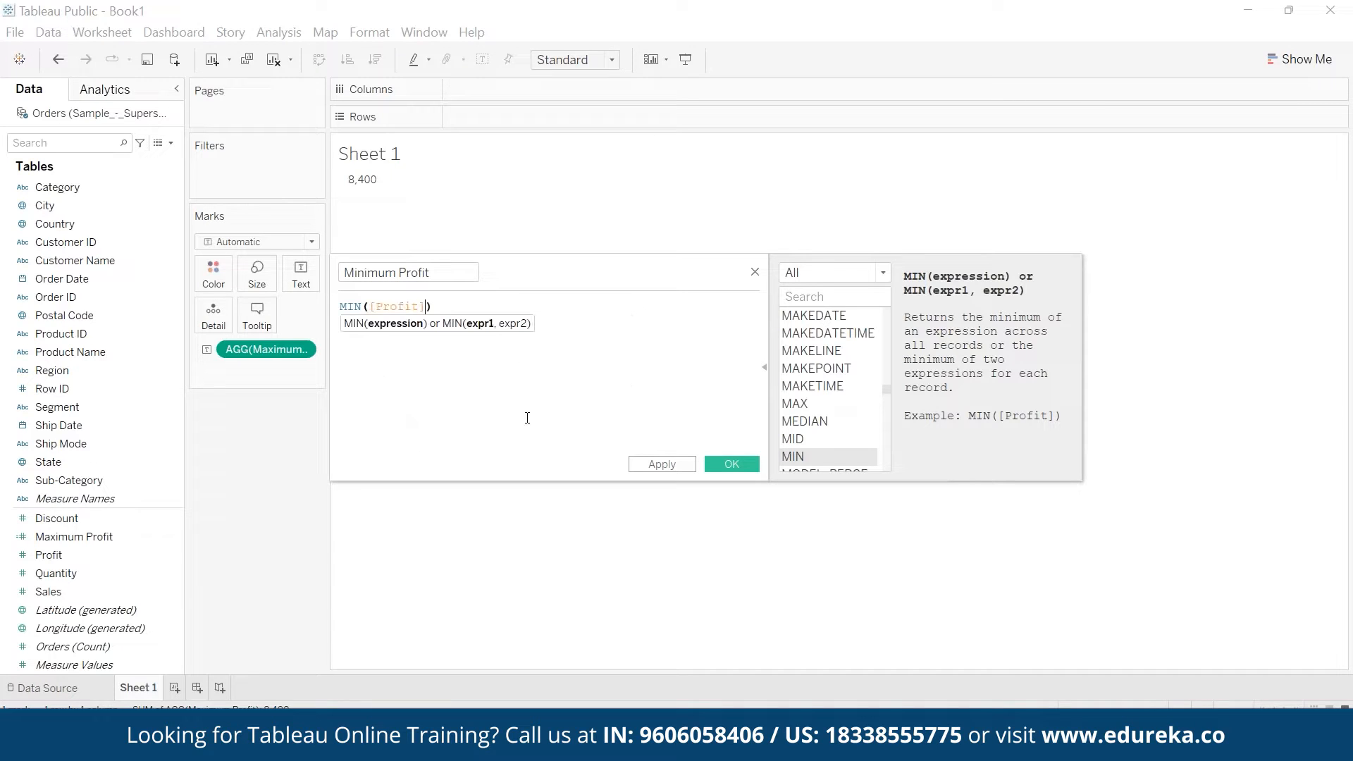
{"action": "left_click", "coordinate": [650, 386]}
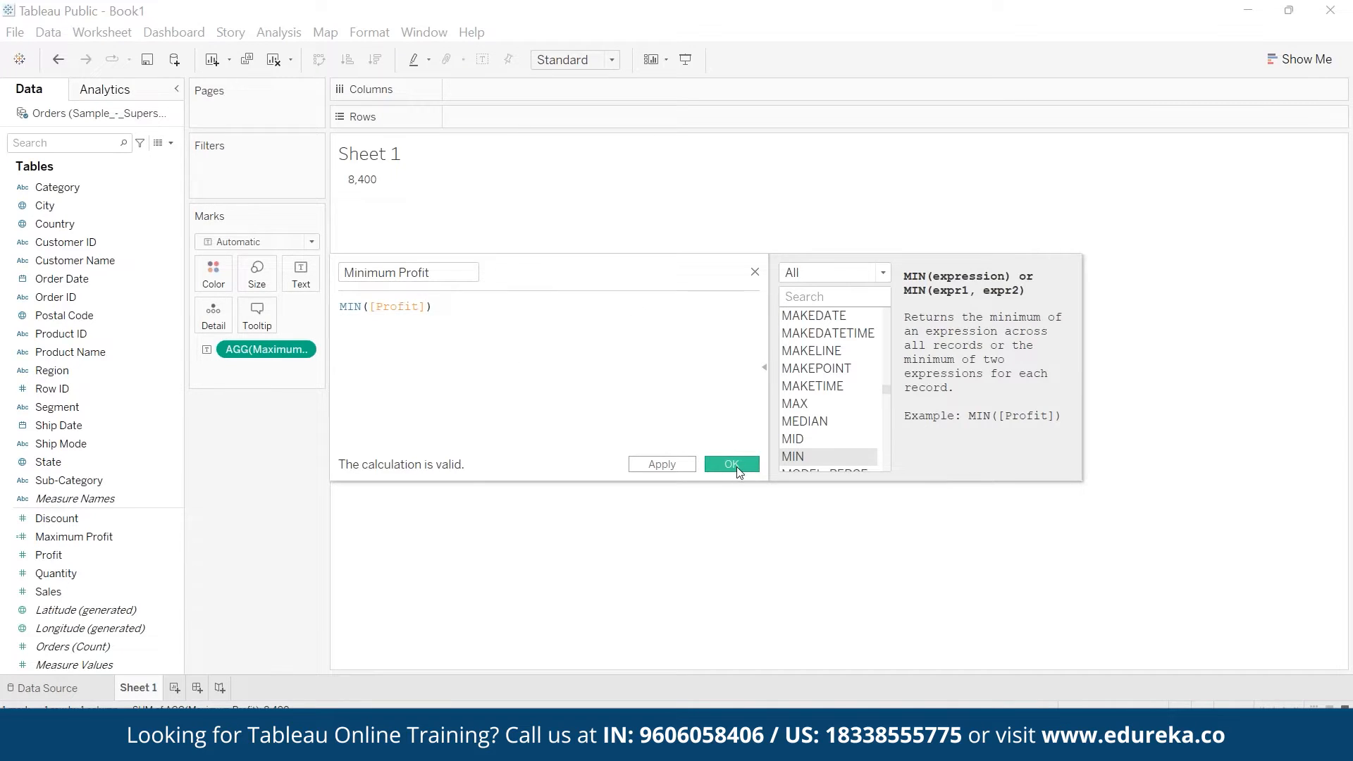
{"action": "left_click", "coordinate": [736, 468]}
Step: Add Minimum Profit and the sum of Profit as text to the Sheet 1 view
{"action": "left_click_drag", "start_coordinate": [74, 555], "coordinate": [295, 282]}
{"action": "mouse_move", "coordinate": [360, 203]}
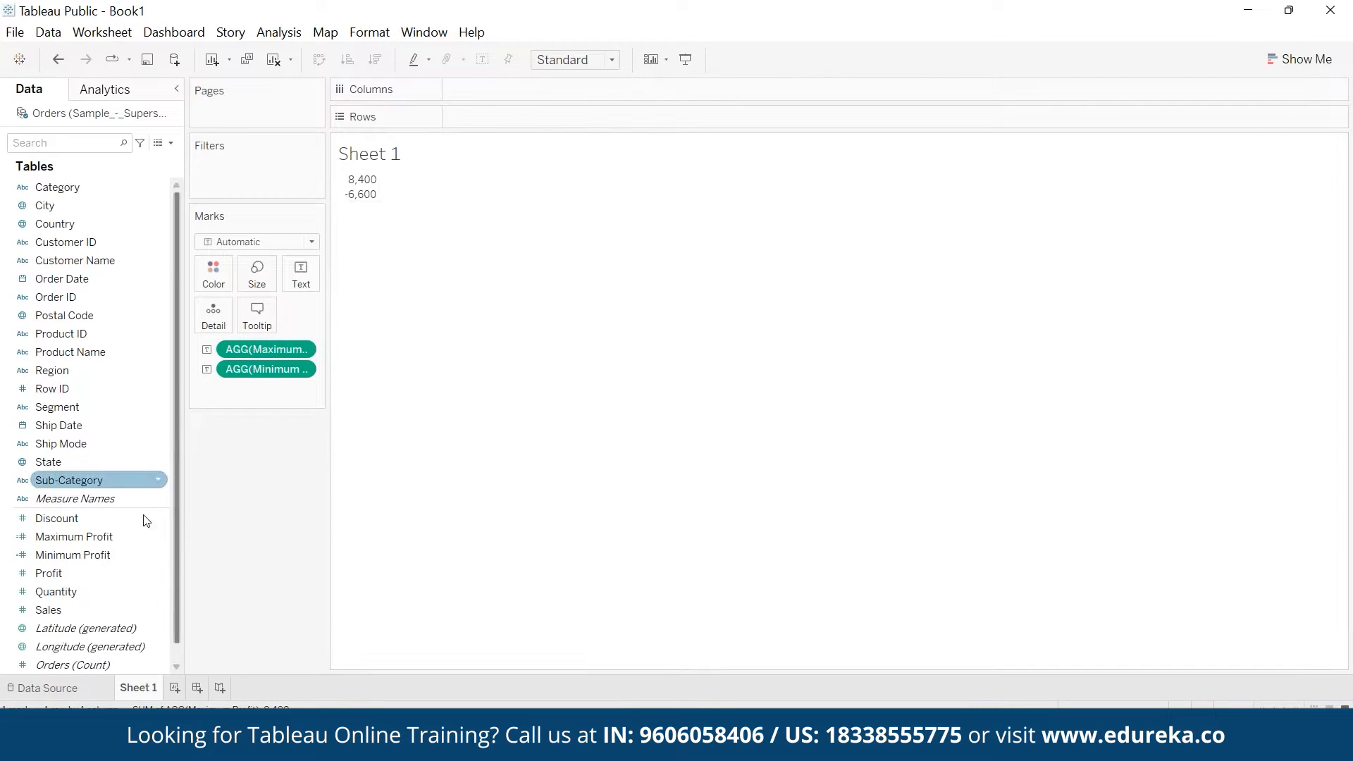
{"action": "left_click_drag", "start_coordinate": [66, 572], "coordinate": [301, 276]}
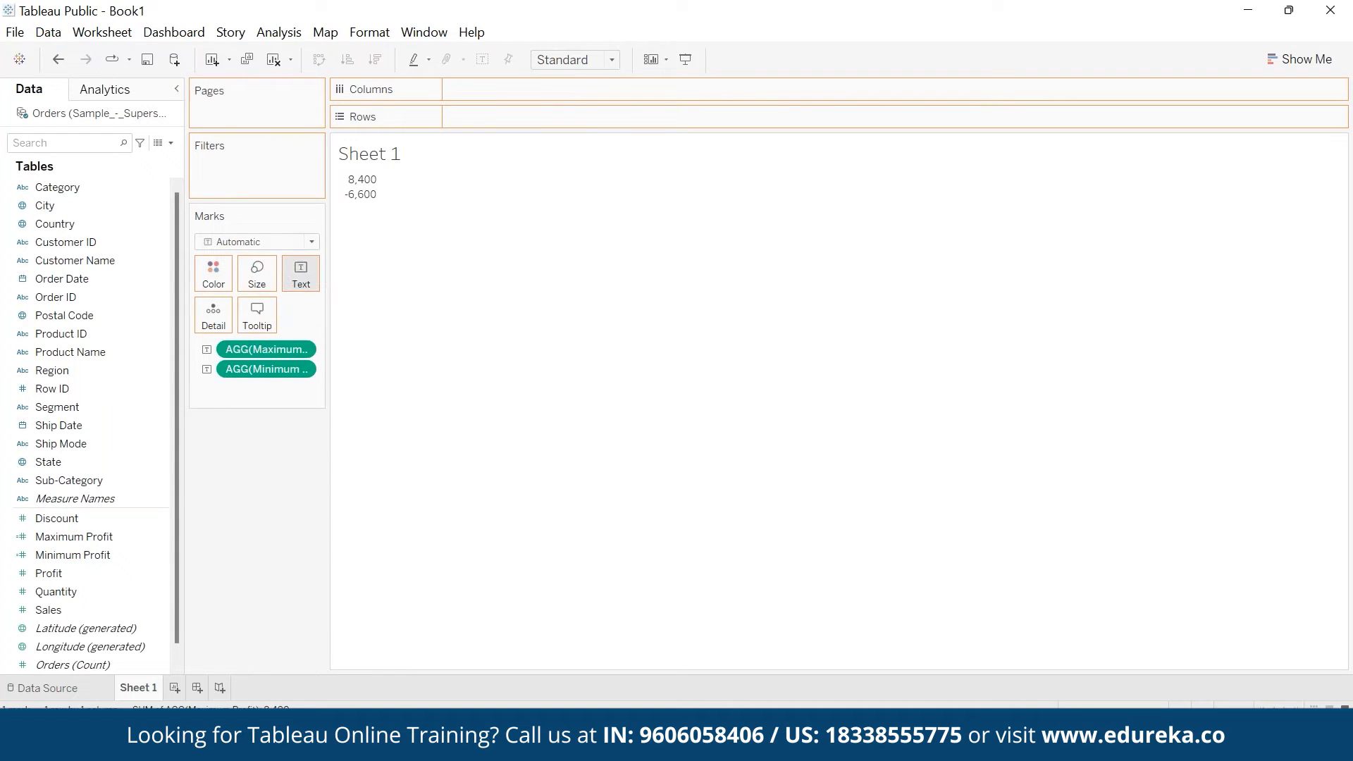
Step: Create a new calculated field named "Average Profit"
{"action": "left_click", "coordinate": [277, 33]}
{"action": "left_click", "coordinate": [371, 409]}
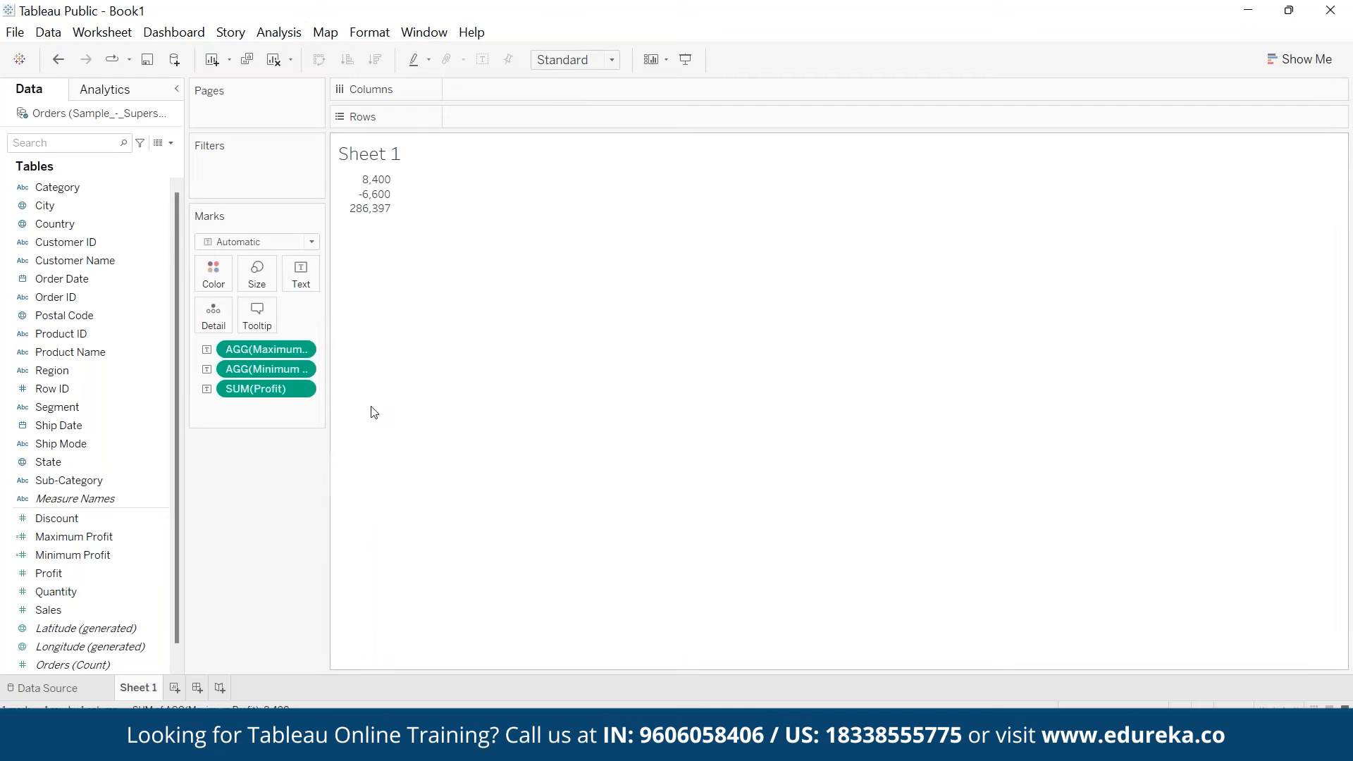
{"action": "type", "text": "Average"}
{"action": "key", "text": "BackSpace"}
{"action": "key", "text": "BackSpace"}
{"action": "key", "text": "BackSpace"}
{"action": "key", "text": "BackSpace"}
{"action": "type", "text": "ra"}
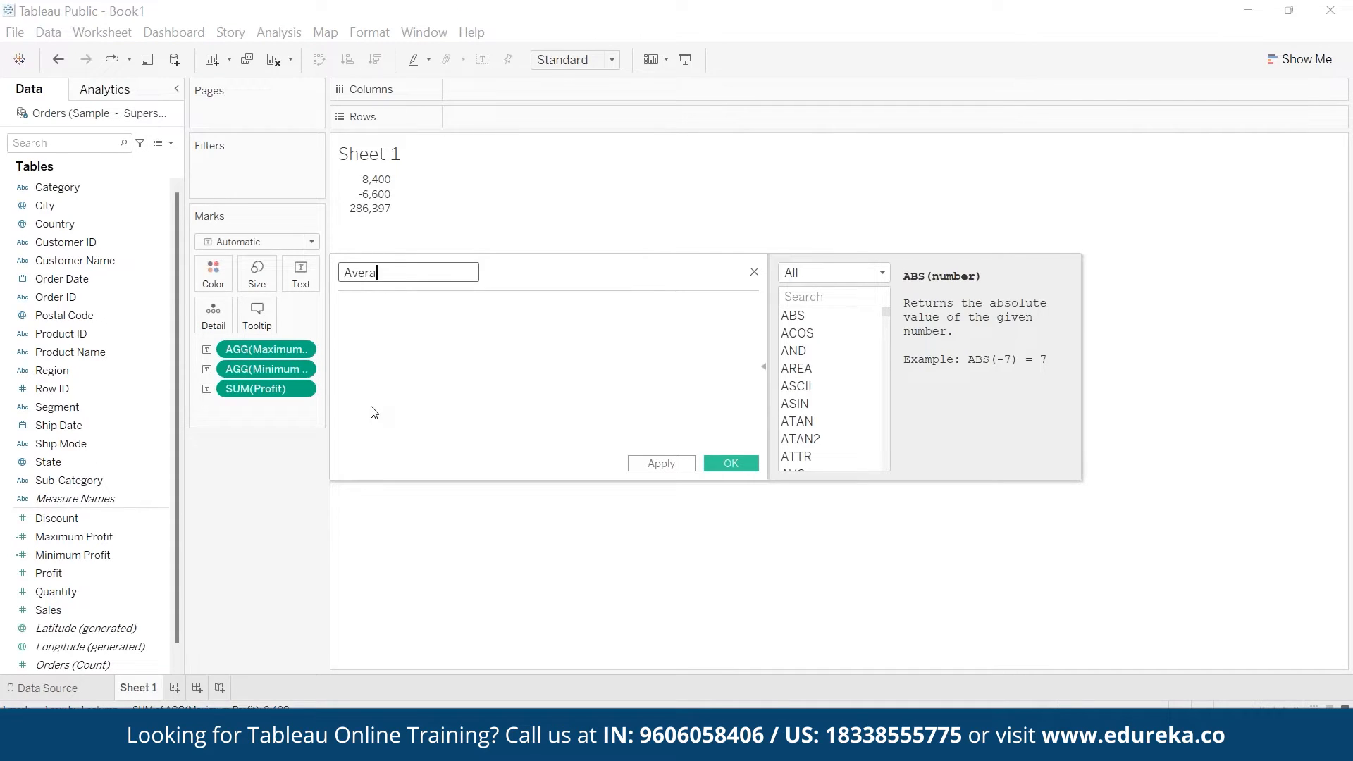
{"action": "type", "text": "ge Profit"}
Step: Enter the formula AVG([Profit]) for the Average Profit calculated field
{"action": "key", "text": "Tab"}
{"action": "type", "text": "avg"}
{"action": "key", "text": "Return"}
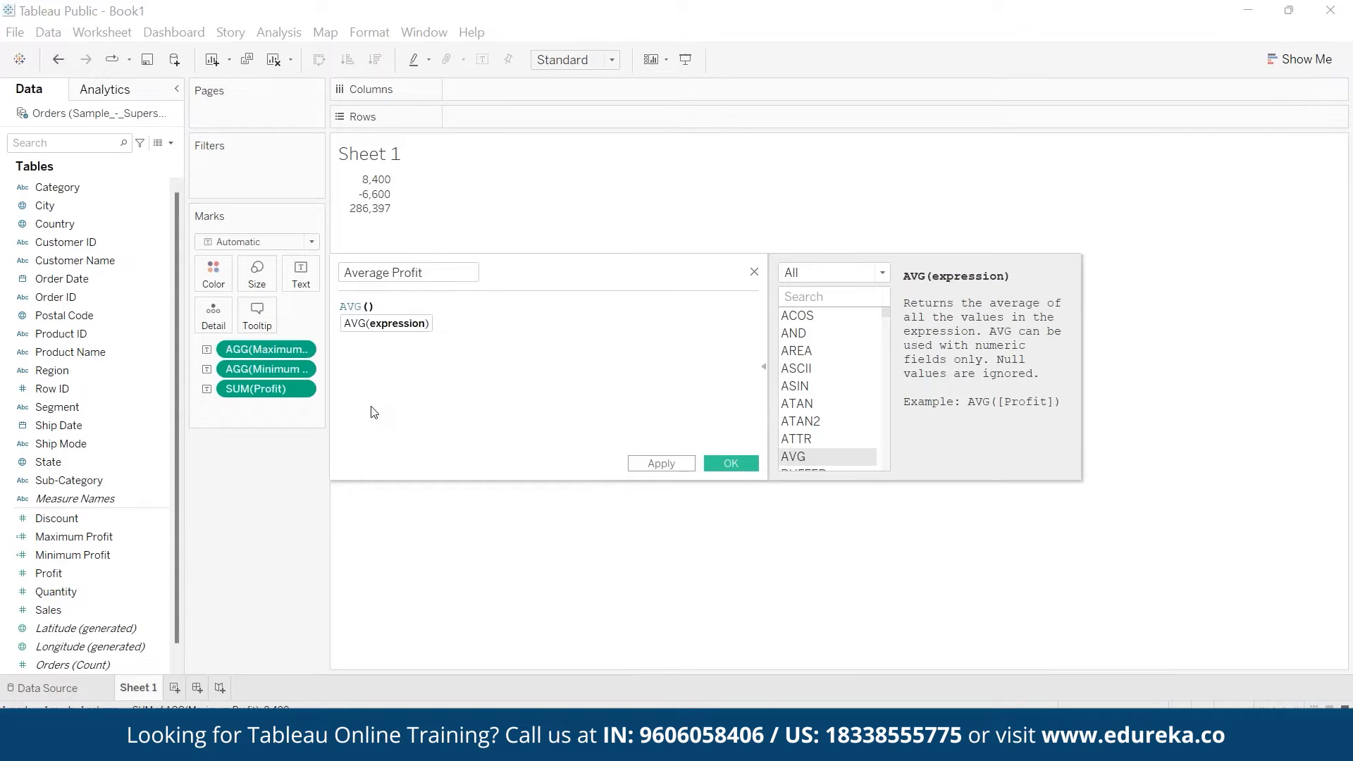
{"action": "type", "text": "pro"}
{"action": "key", "text": "Down"}
{"action": "key", "text": "Down"}
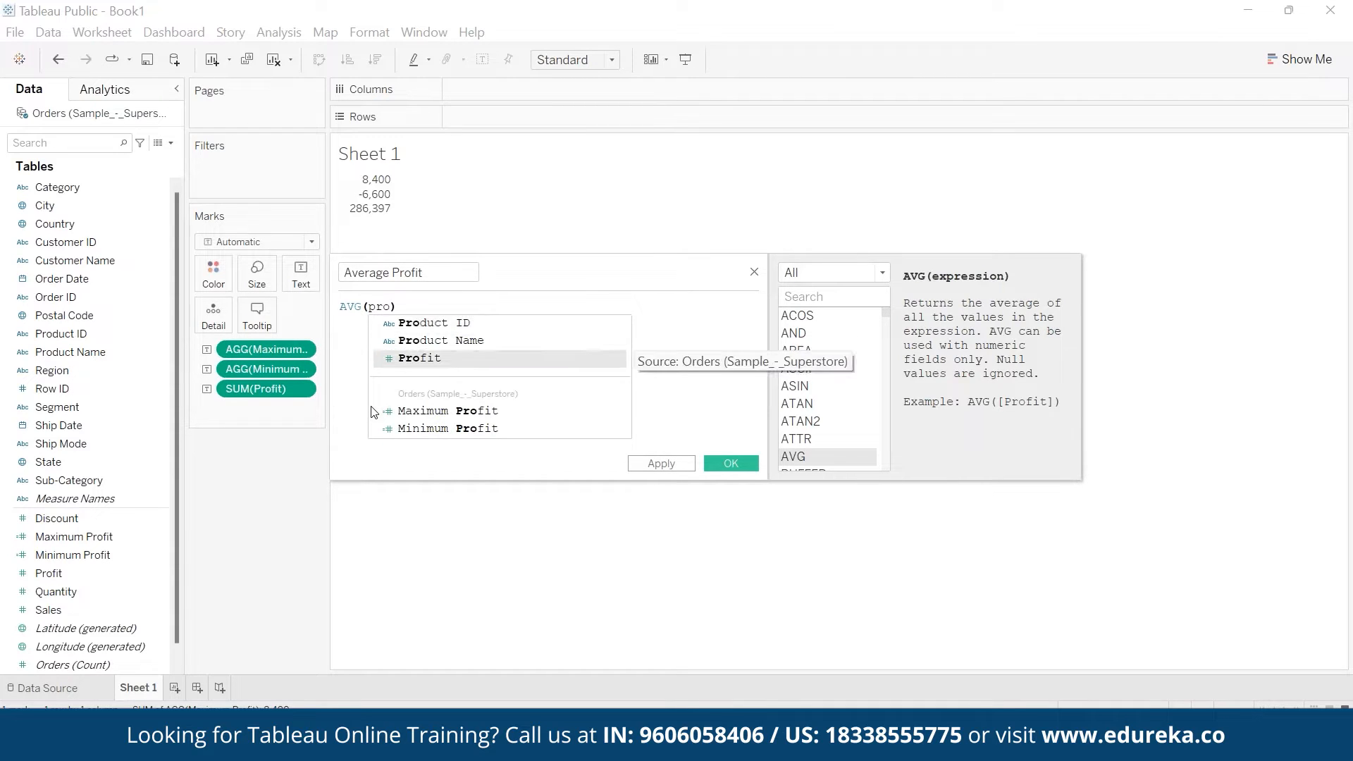
{"action": "key", "text": "Return"}
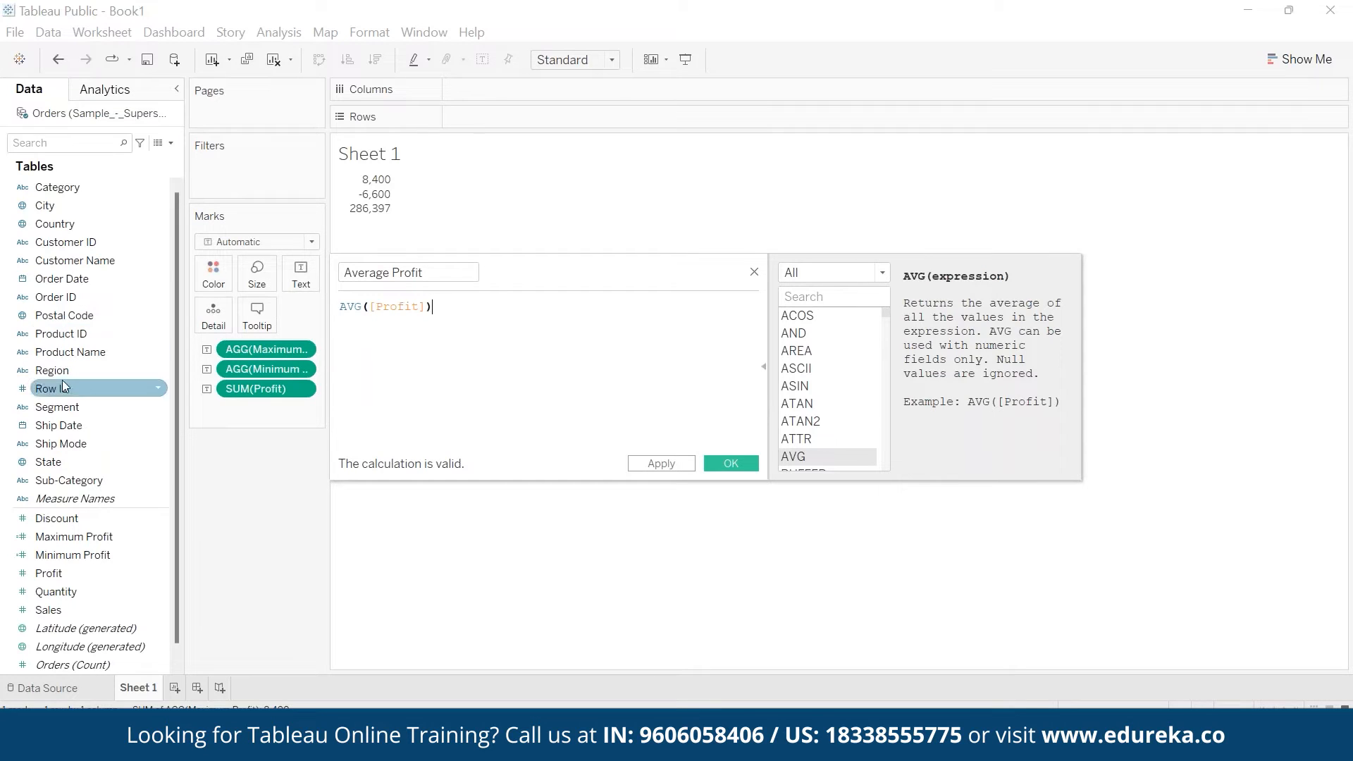
Step: Save the Average Profit calculated field and add it as text to the Sheet 1 view
{"action": "left_click", "coordinate": [722, 459]}
{"action": "left_click_drag", "start_coordinate": [57, 519], "coordinate": [301, 275]}
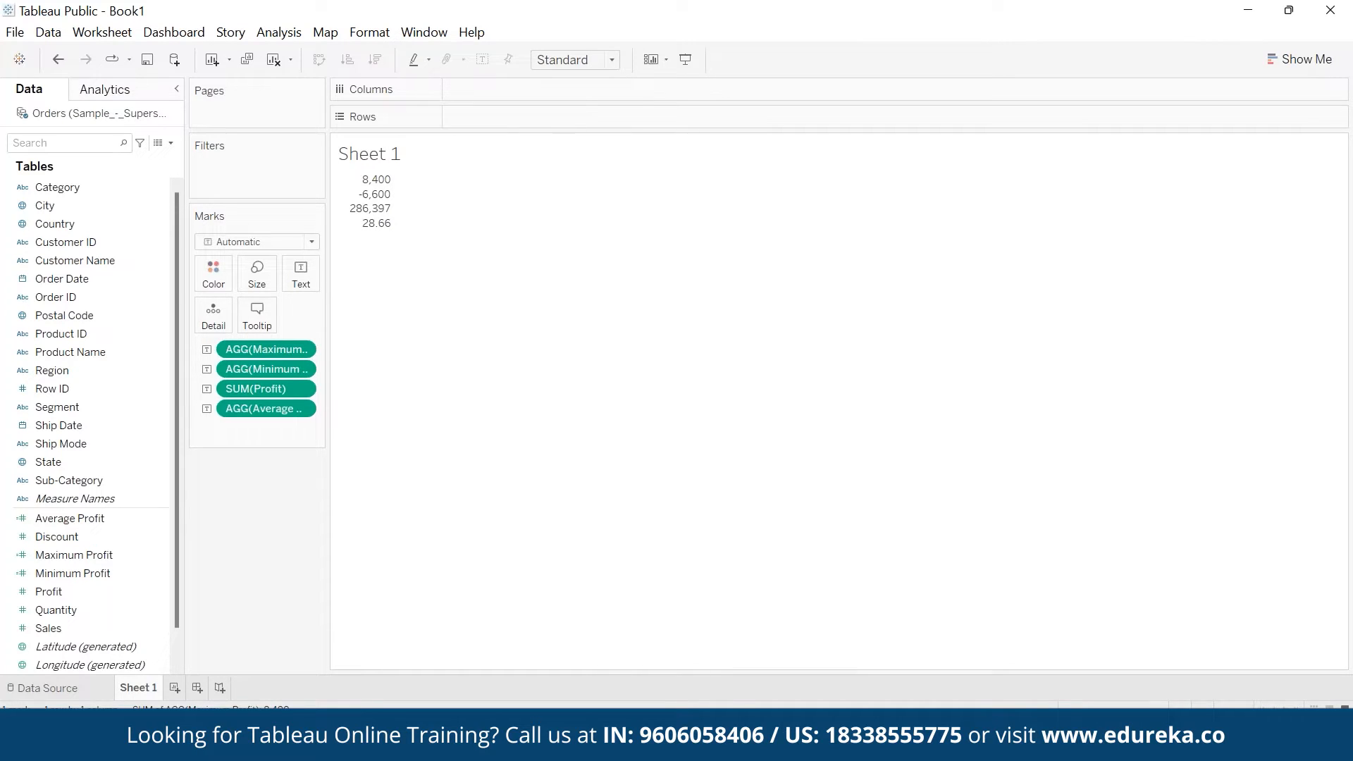
{"action": "mouse_move", "coordinate": [994, 747]}
{"action": "left_click", "coordinate": [990, 651]}
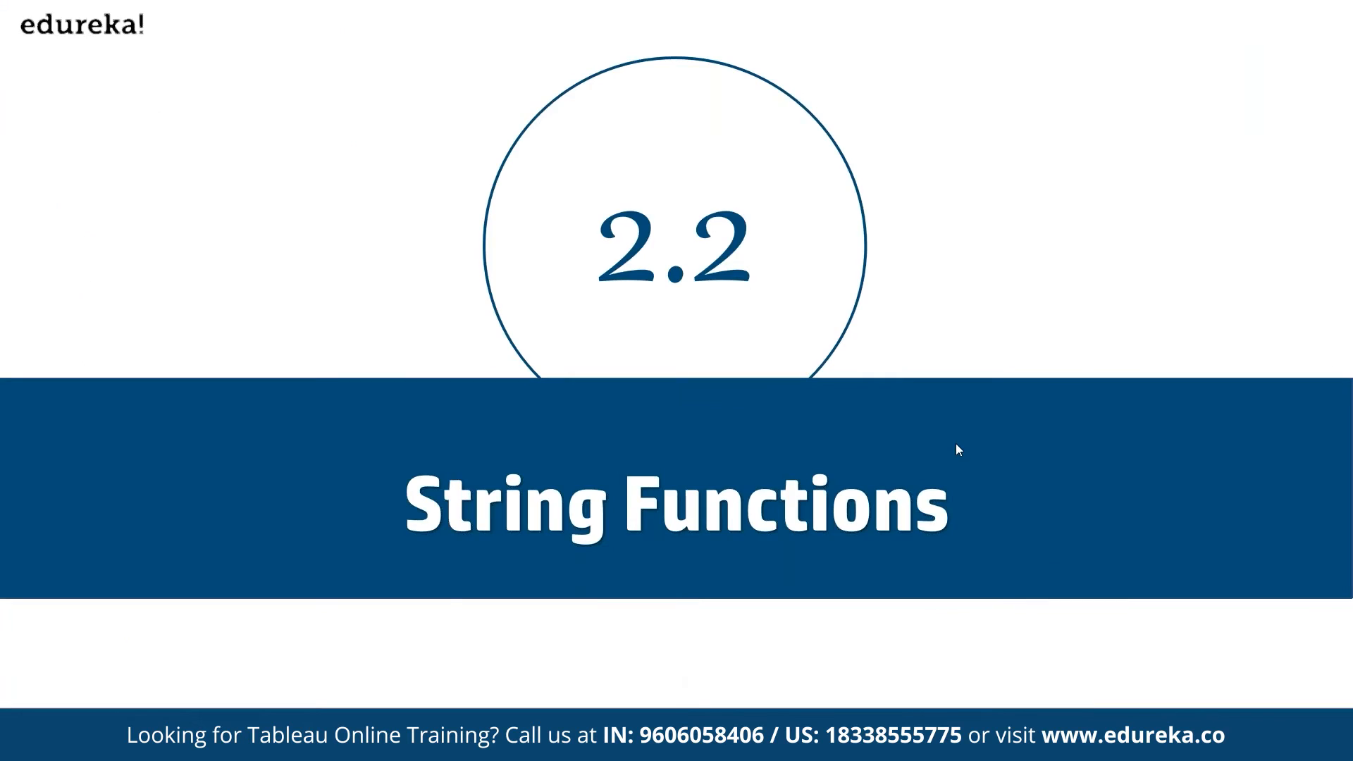
{"action": "left_click", "coordinate": [955, 443]}
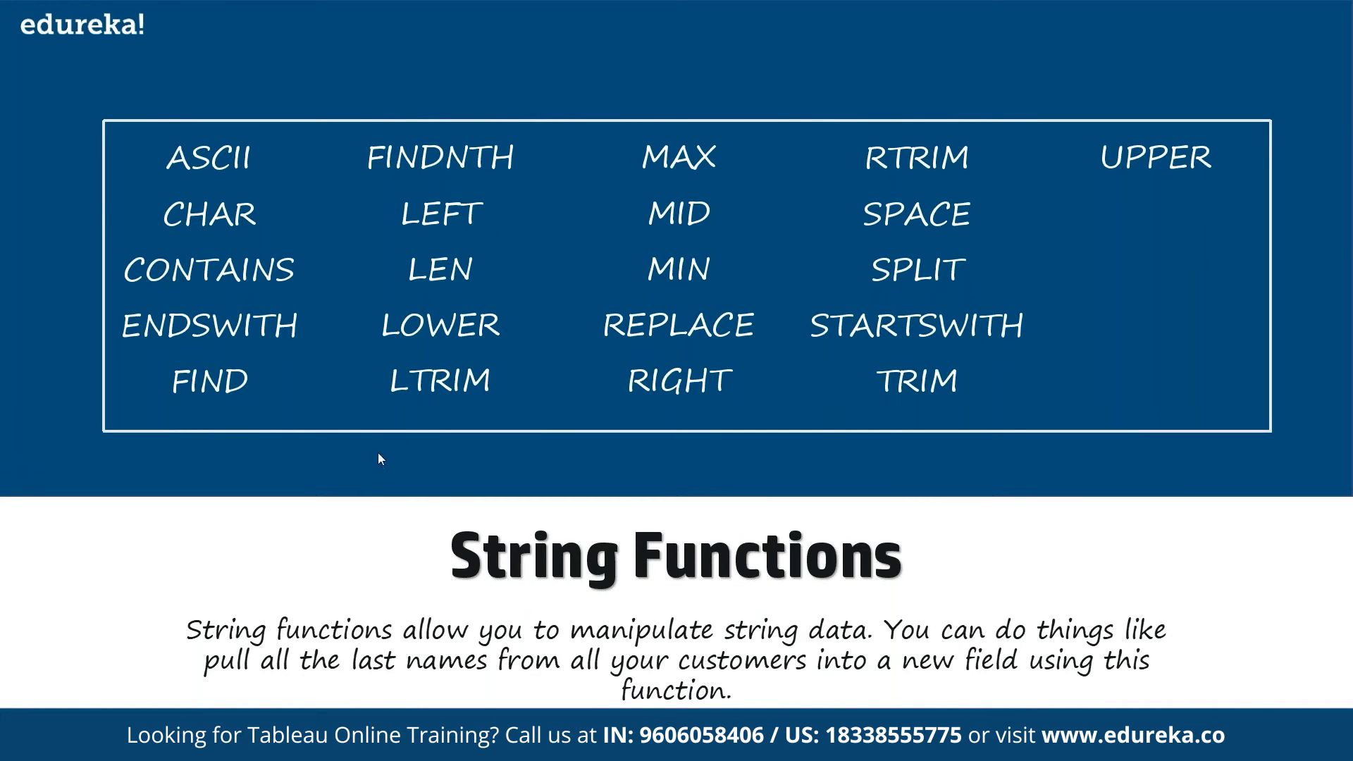
{"action": "left_click", "coordinate": [367, 506]}
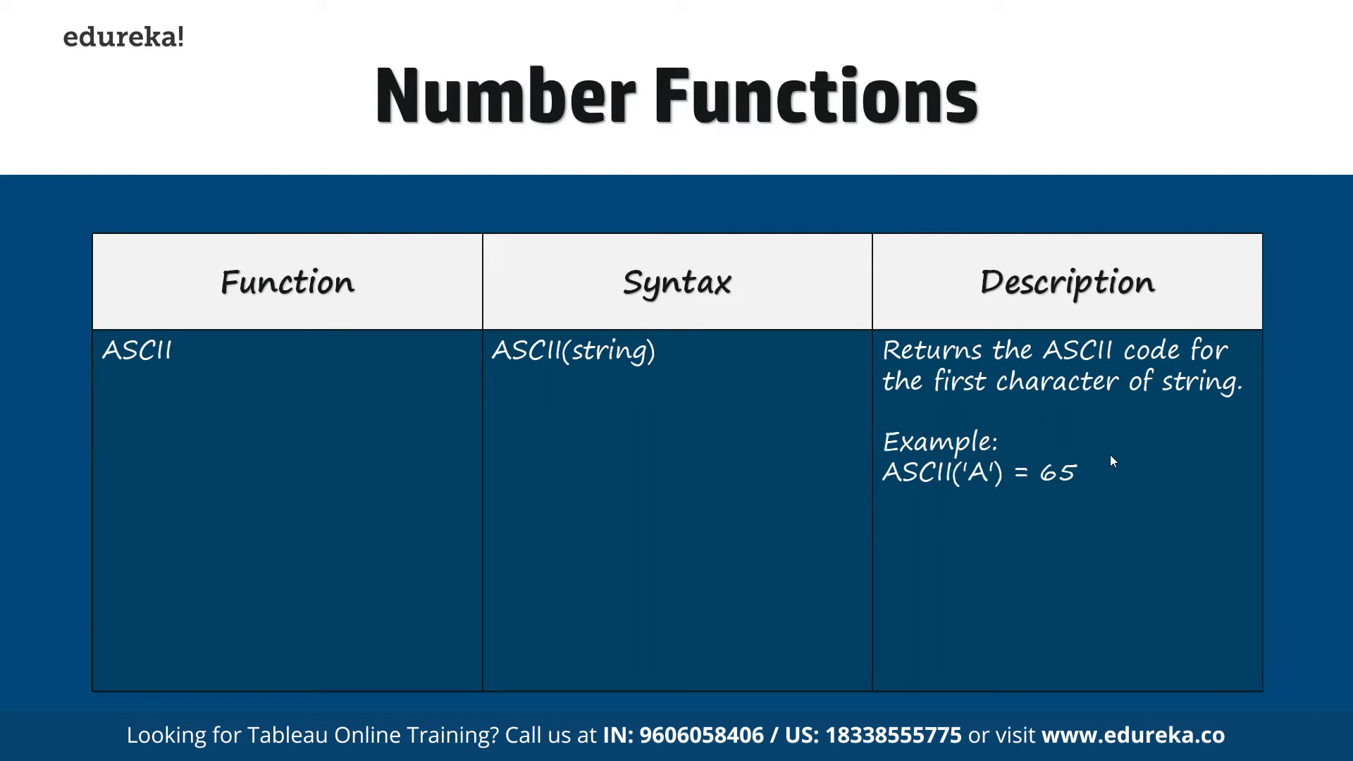
{"action": "left_click", "coordinate": [977, 497]}
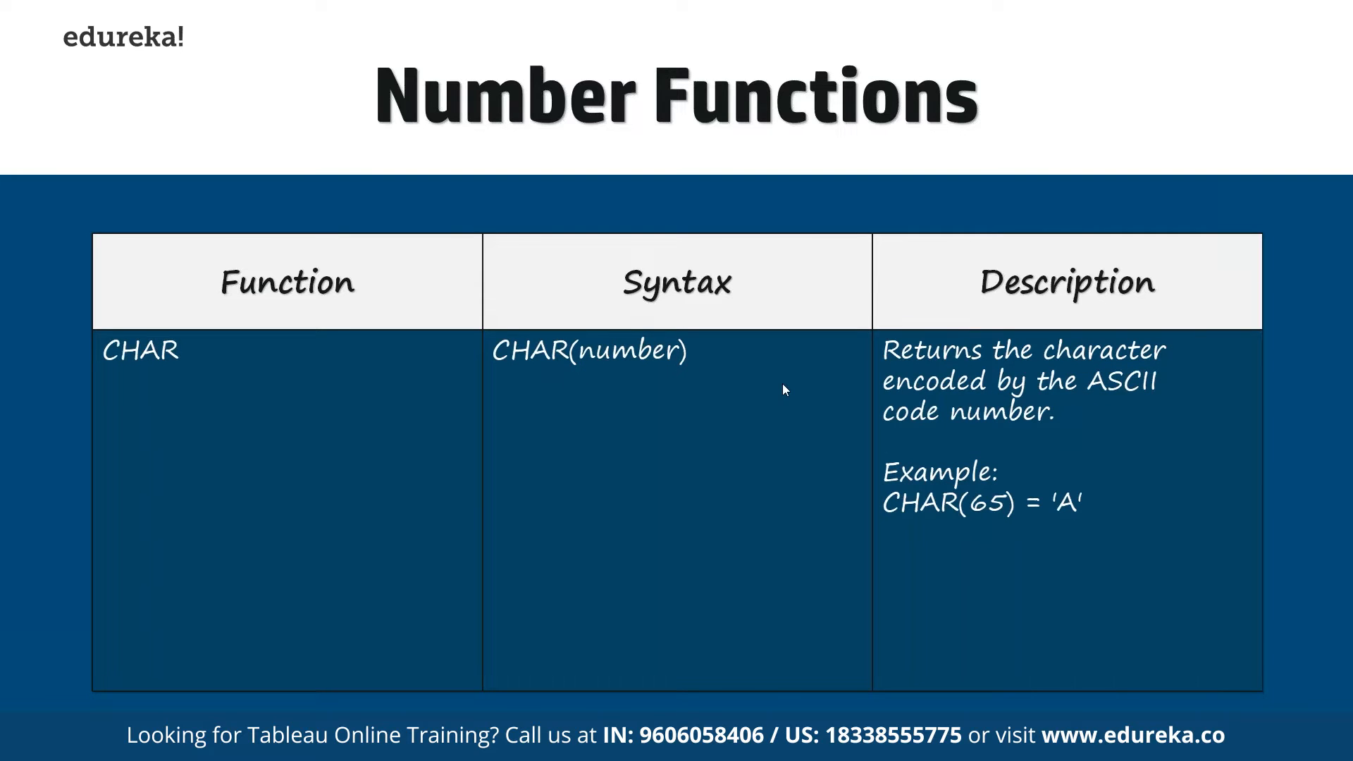
{"action": "left_click", "coordinate": [1066, 534]}
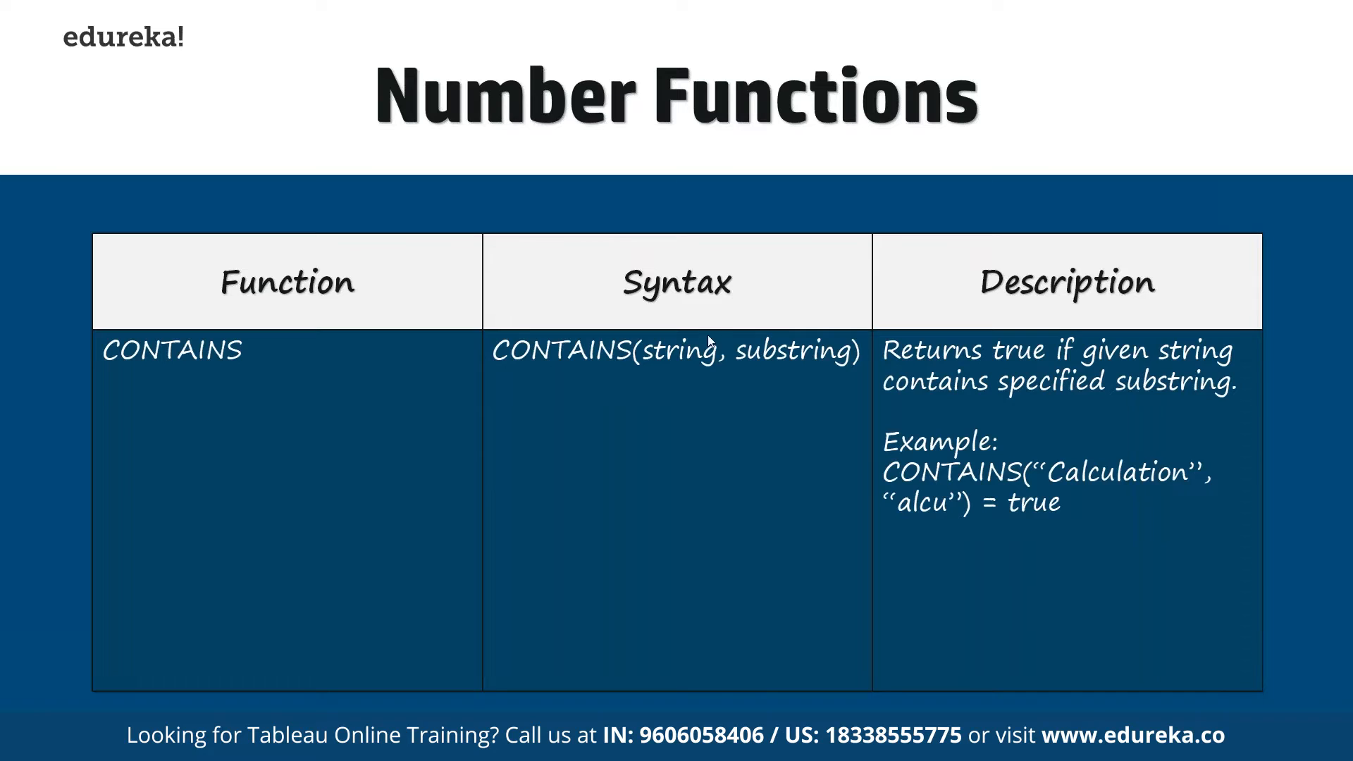
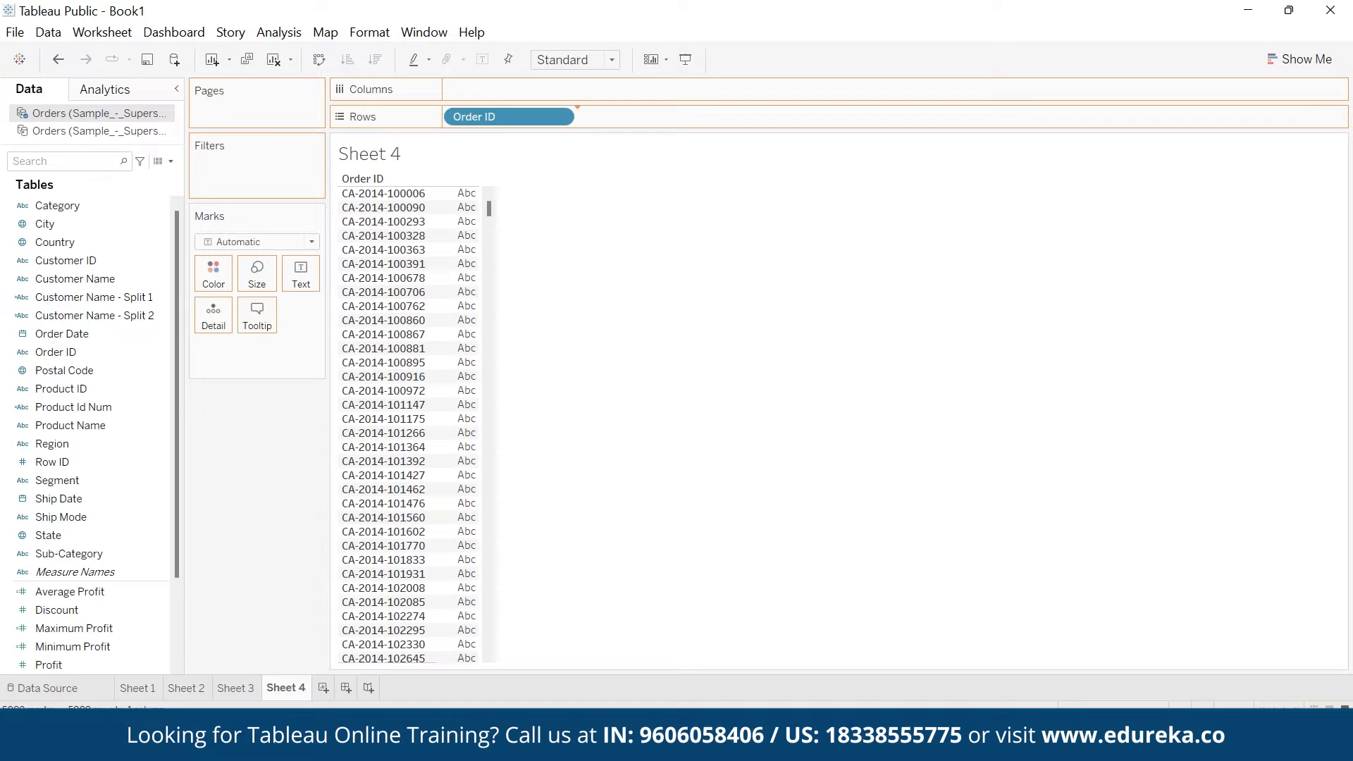
Step: Show Order Date on the rows of Sheet 4 as a custom Month / Day / Year date
{"action": "left_click", "coordinate": [693, 117]}
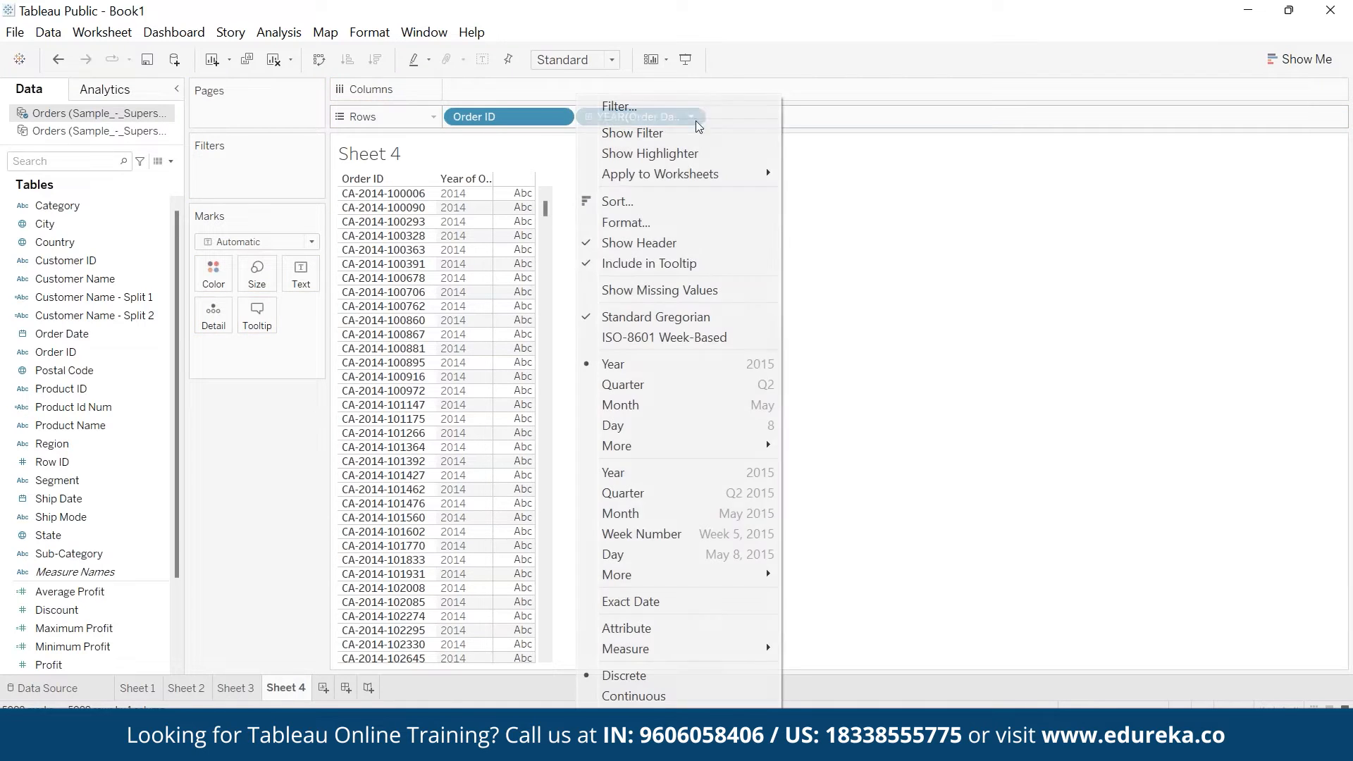
{"action": "mouse_move", "coordinate": [701, 446]}
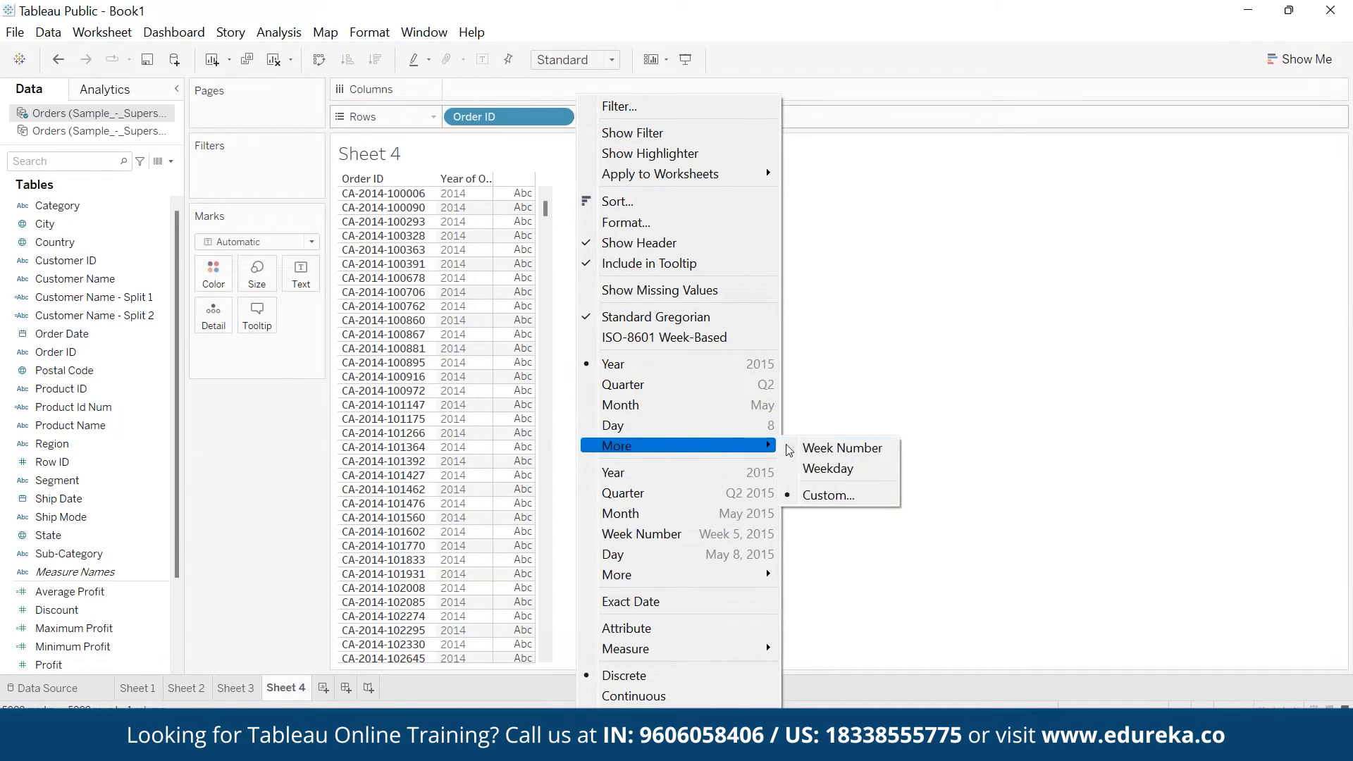
{"action": "left_click", "coordinate": [824, 497]}
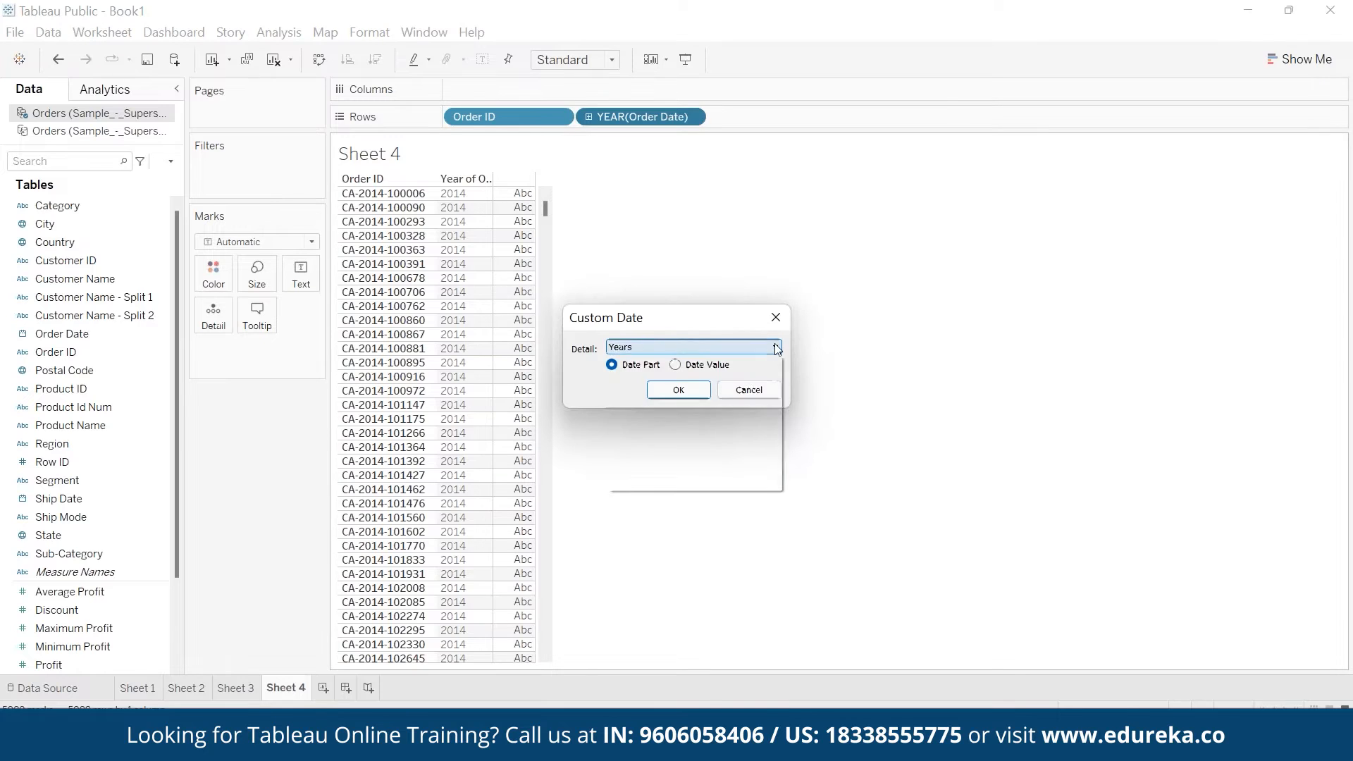
{"action": "left_click", "coordinate": [777, 347]}
{"action": "left_click", "coordinate": [670, 442]}
{"action": "left_click", "coordinate": [678, 392]}
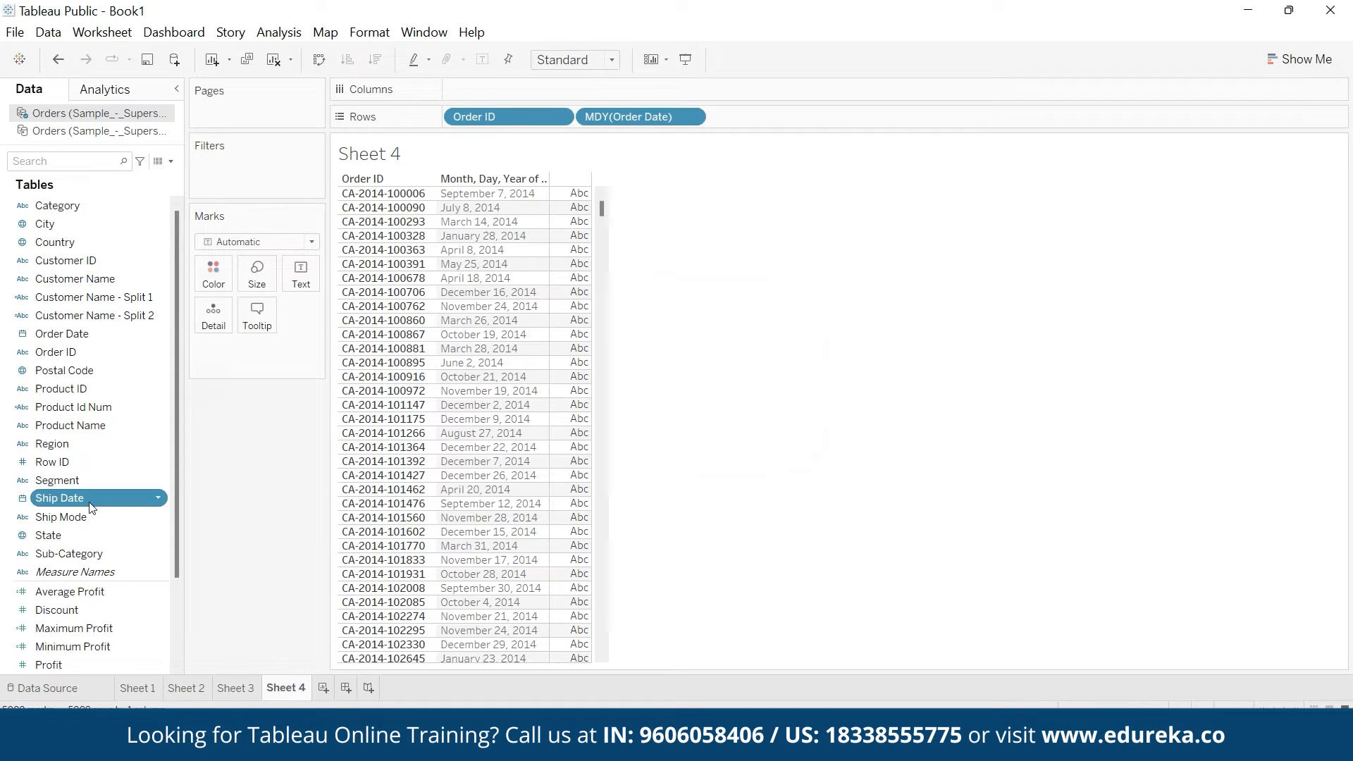
Step: Add Ship Date to the rows after Order Date and show it as a custom Month / Day / Year date
{"action": "left_click_drag", "start_coordinate": [94, 483], "coordinate": [819, 117]}
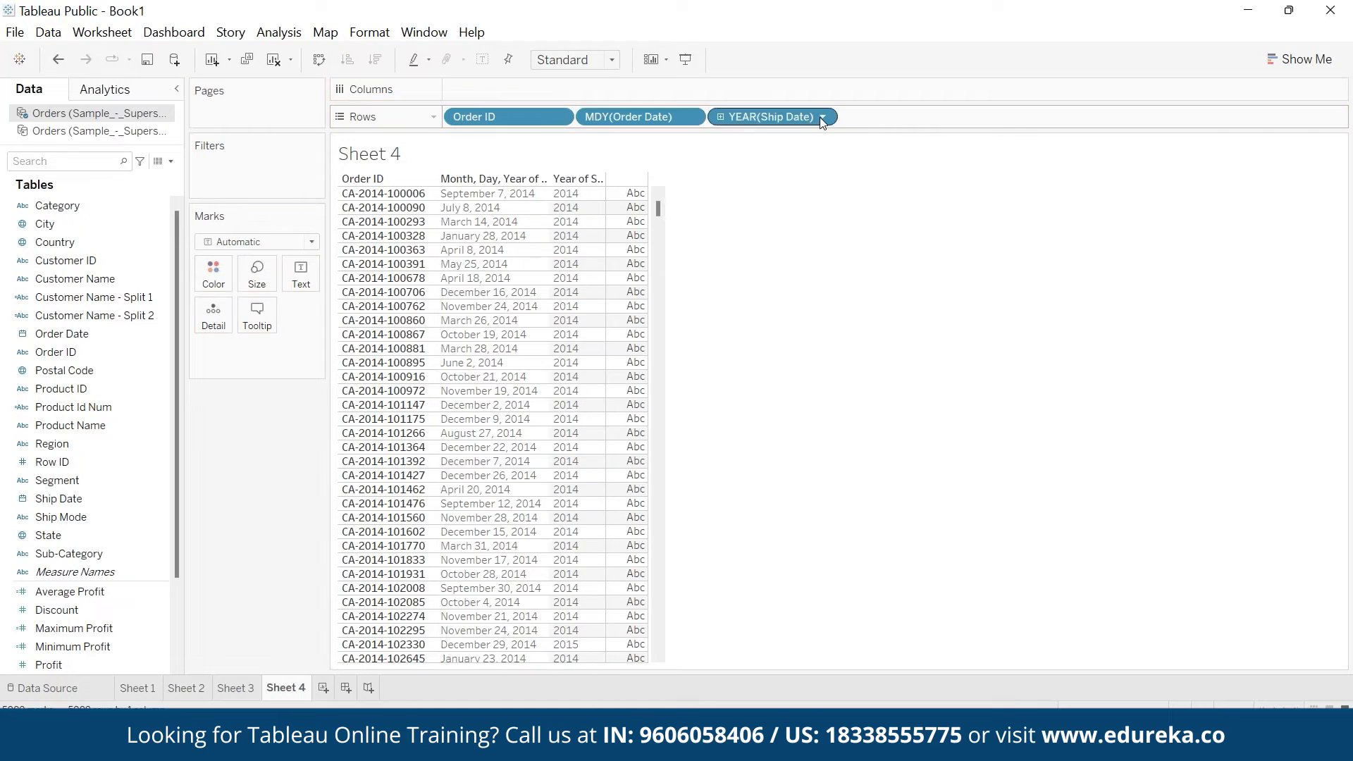
{"action": "left_click", "coordinate": [819, 117]}
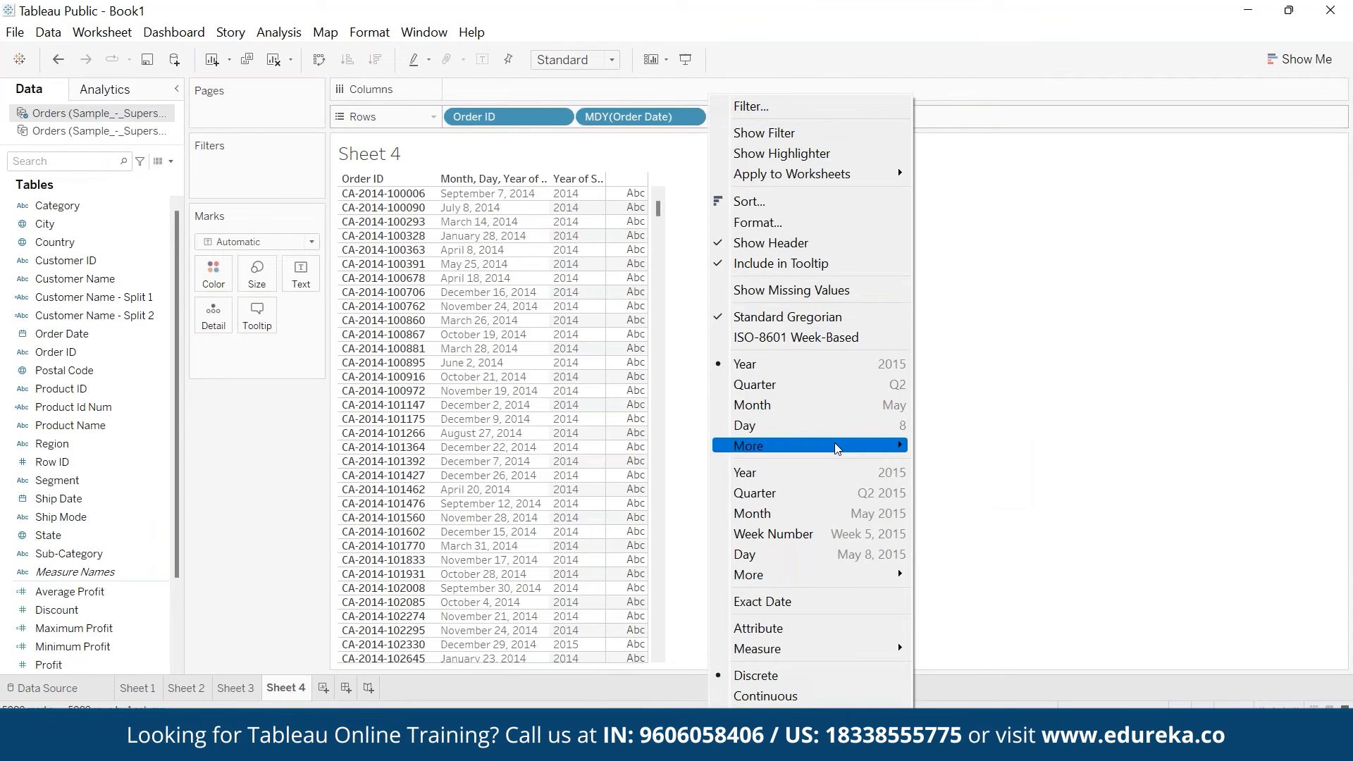
{"action": "mouse_move", "coordinate": [895, 446]}
{"action": "left_click", "coordinate": [969, 498]}
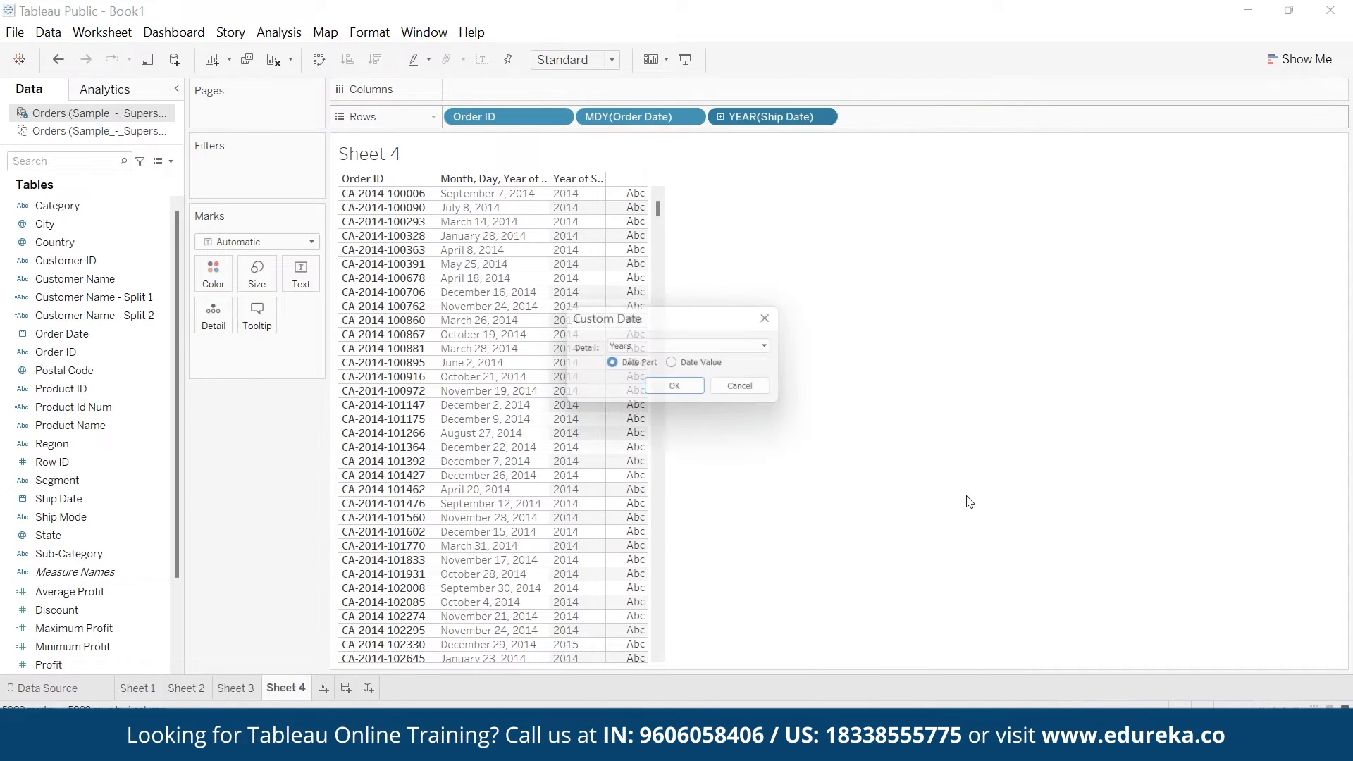
{"action": "left_click", "coordinate": [705, 347]}
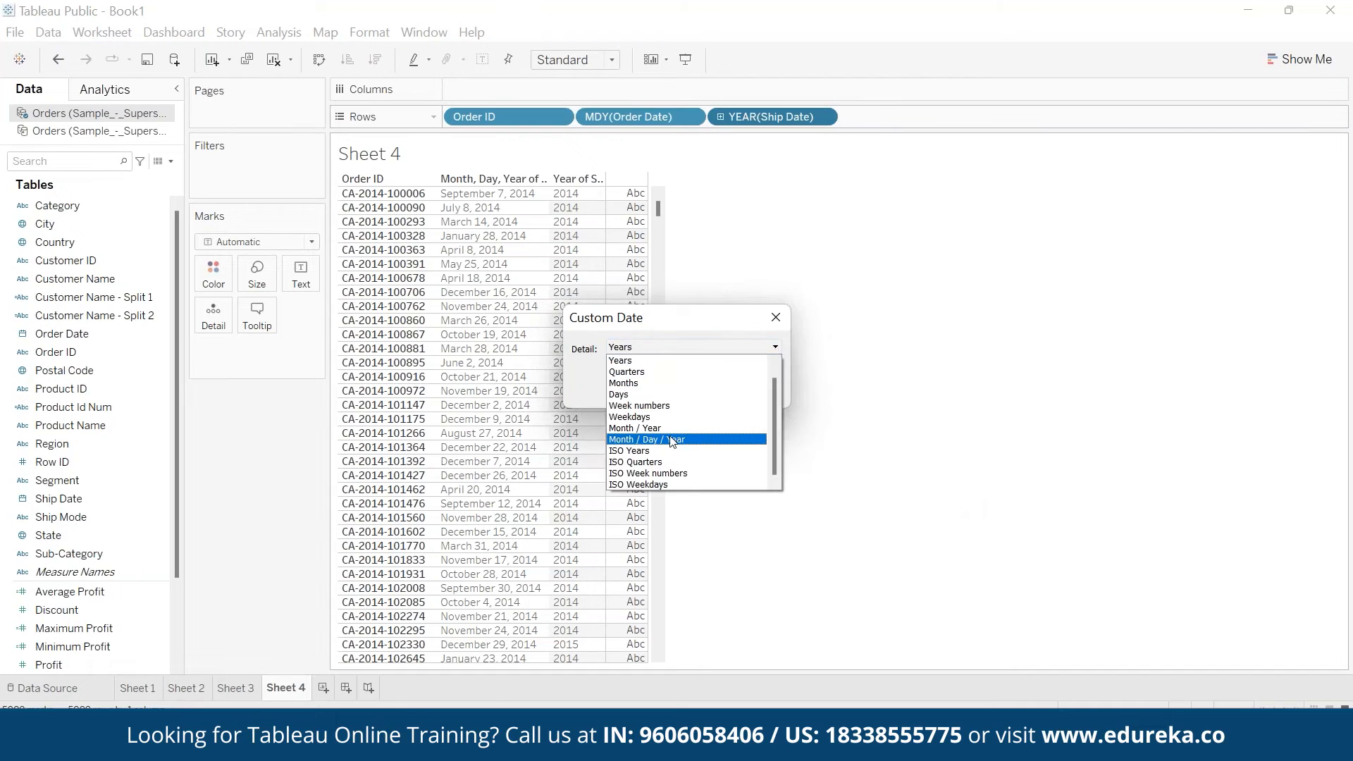
{"action": "left_click", "coordinate": [652, 439]}
{"action": "left_click", "coordinate": [678, 391]}
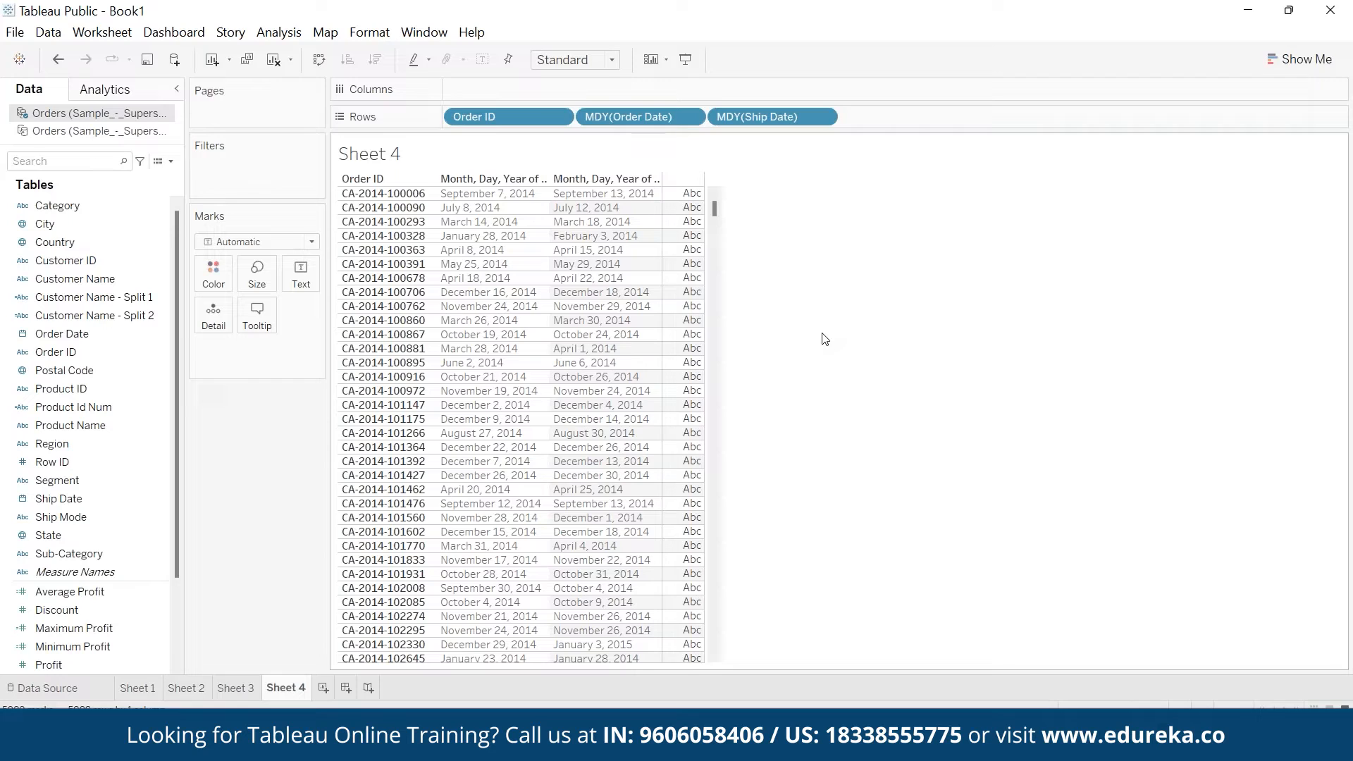
Step: Compare the order date and ship date of the first order in the table
{"action": "left_click", "coordinate": [498, 192]}
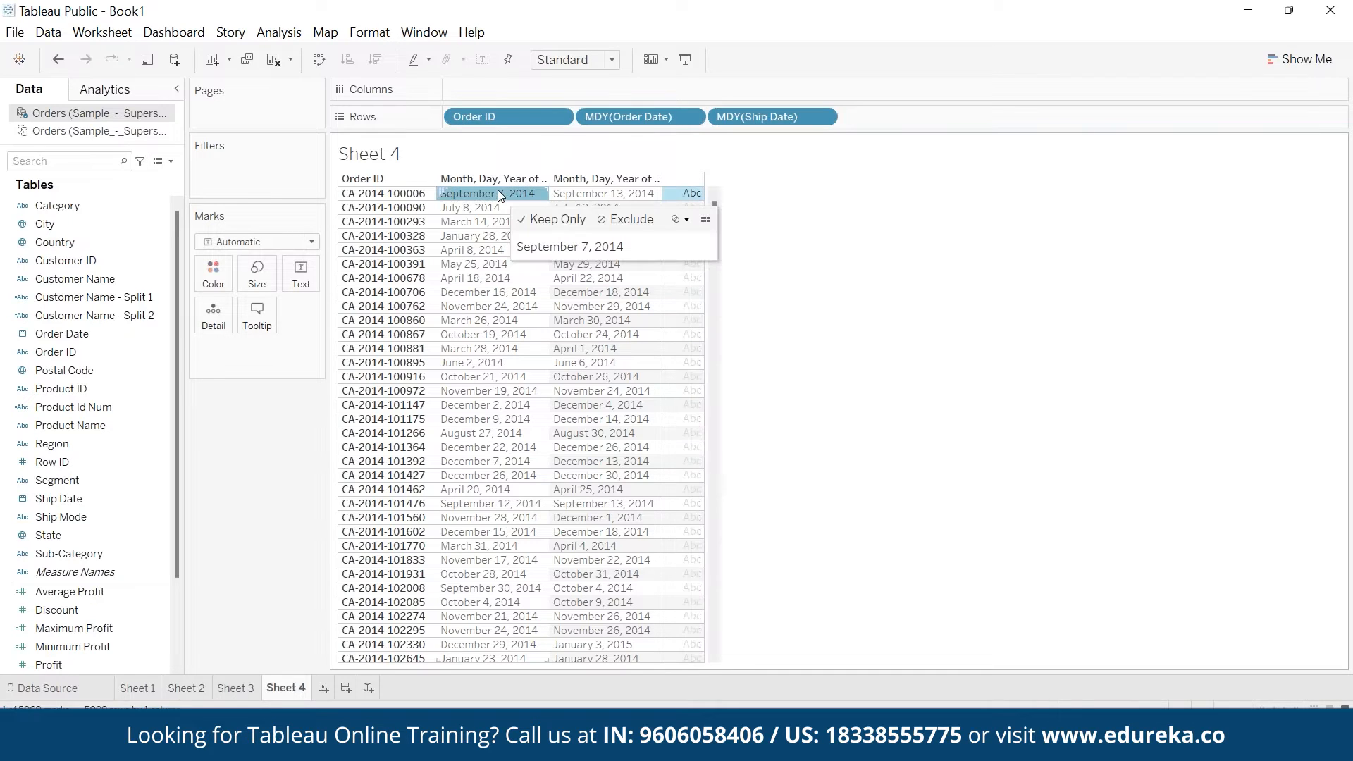
{"action": "left_click", "coordinate": [589, 193]}
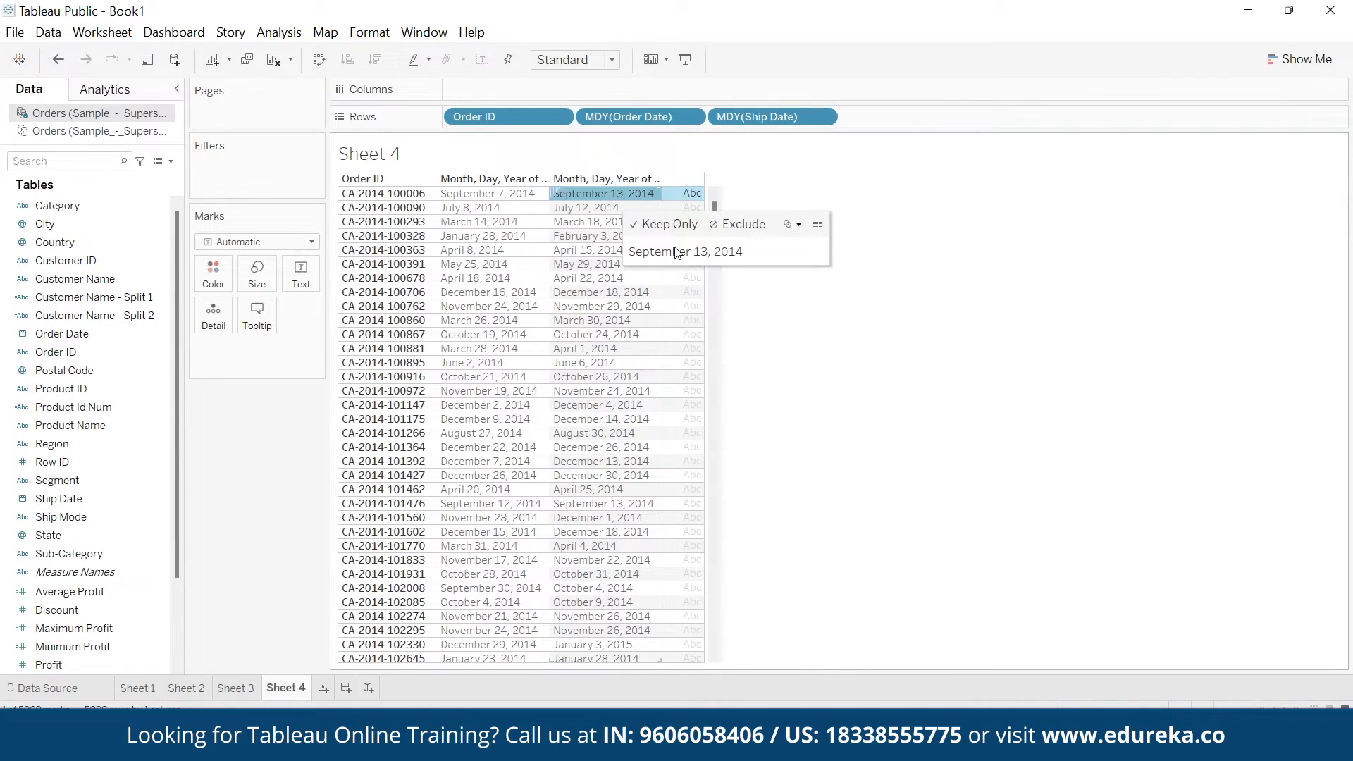
{"action": "left_click", "coordinate": [970, 439]}
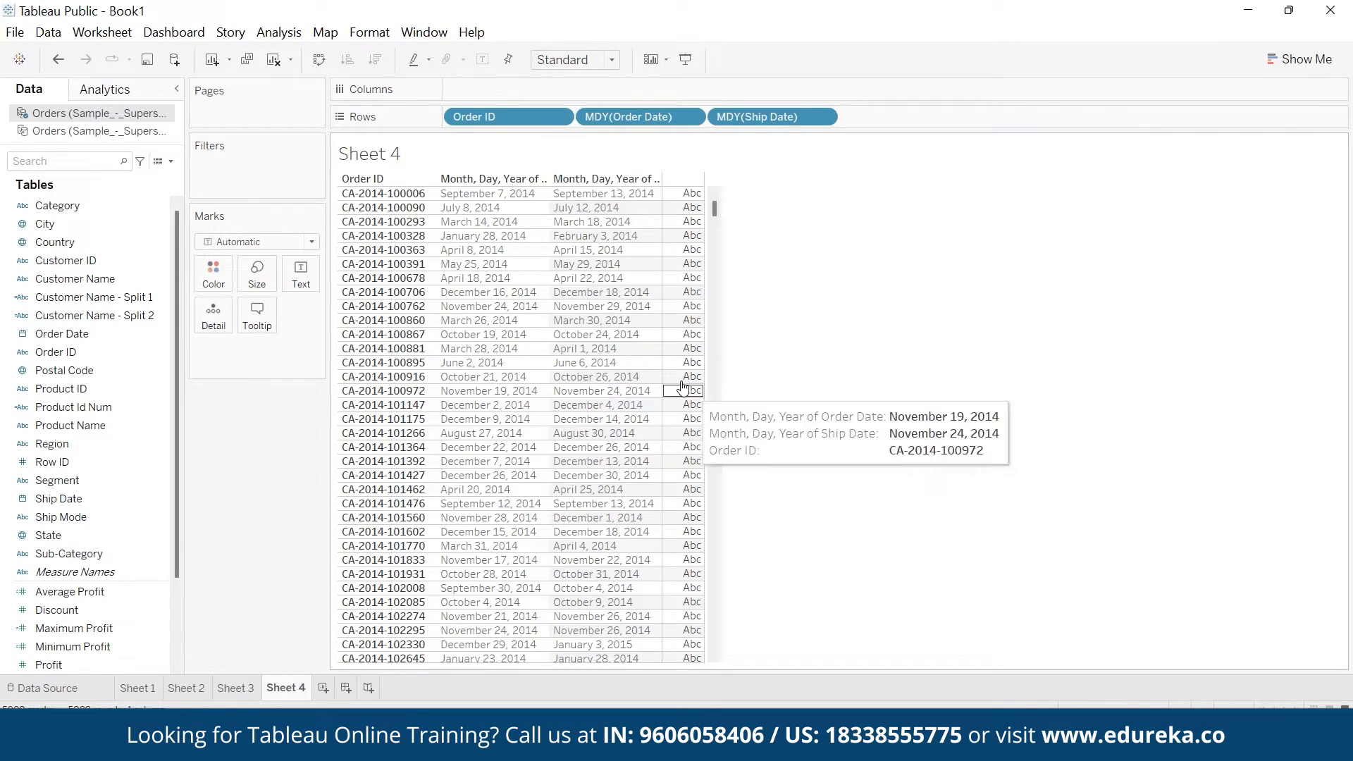
Step: Create a new calculated field named "No. of days to Ship"
{"action": "left_click", "coordinate": [278, 33]}
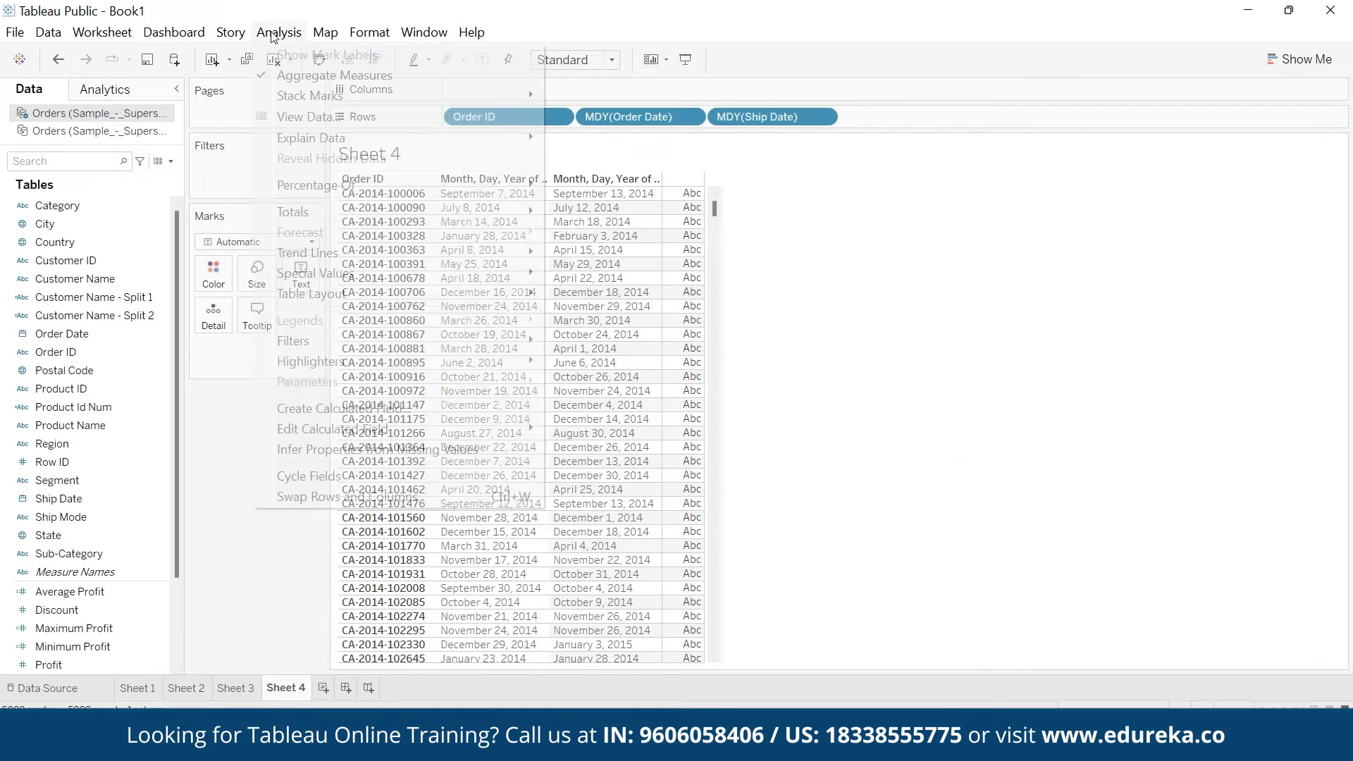
{"action": "left_click", "coordinate": [345, 409]}
{"action": "type", "text": "No. o f"}
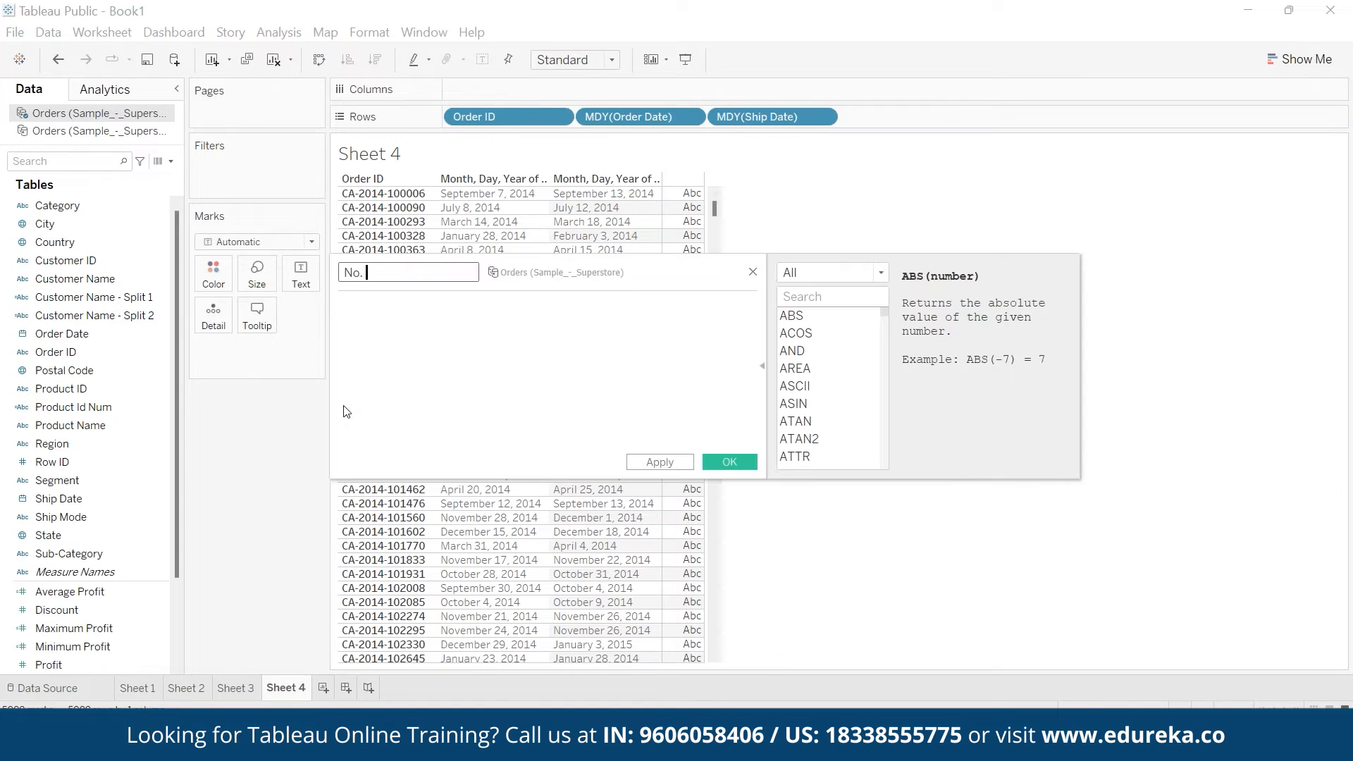
{"action": "key", "text": "BackSpace"}
{"action": "key", "text": "BackSpace"}
{"action": "type", "text": "f dats"}
{"action": "key", "text": "BackSpace"}
{"action": "key", "text": "BackSpace"}
{"action": "type", "text": "ys to Ship"}
{"action": "key", "text": "Tab"}
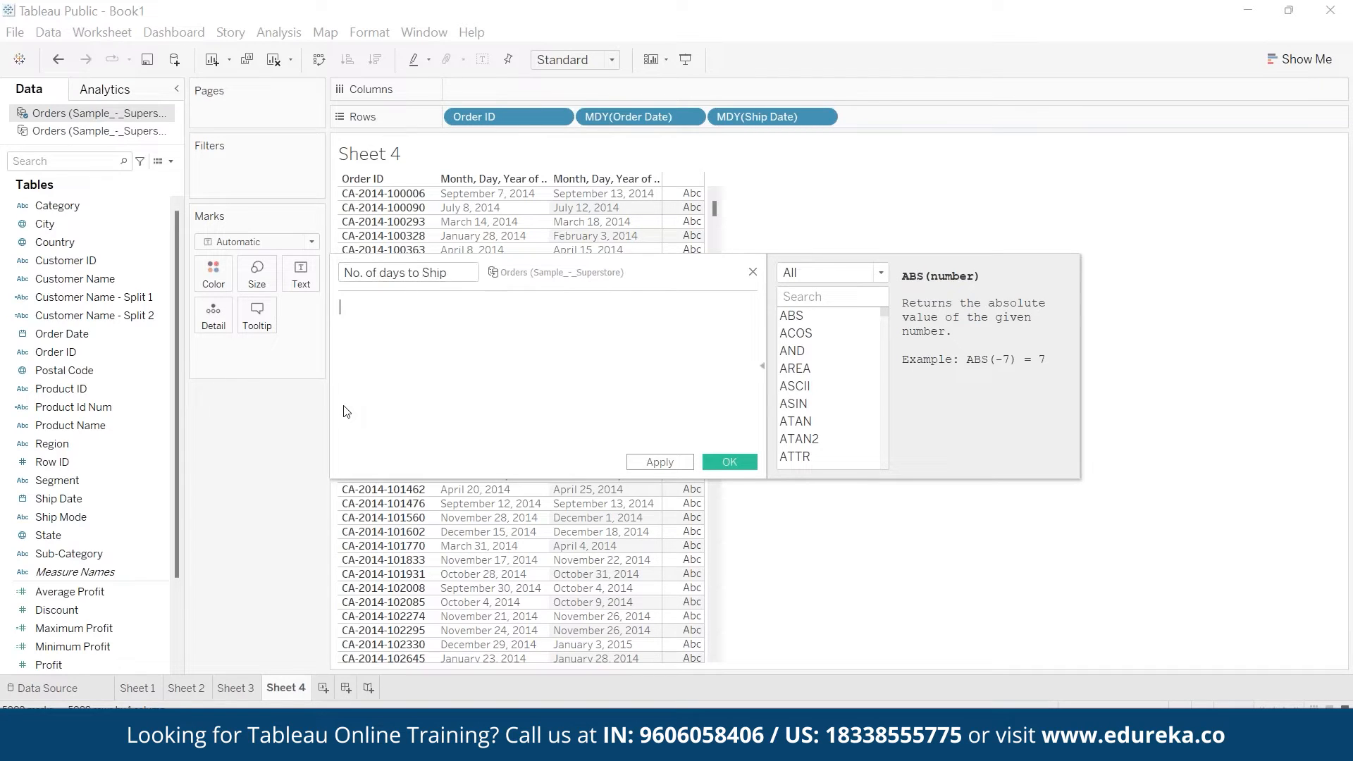
Step: Enter the formula DATEDIFF('day',[Order Date],[Ship Date]) for the No. of days to Ship field
{"action": "type", "text": "date"}
{"action": "key", "text": "Down"}
{"action": "key", "text": "Down"}
{"action": "key", "text": "Return"}
{"action": "type", "text": "'day'"}
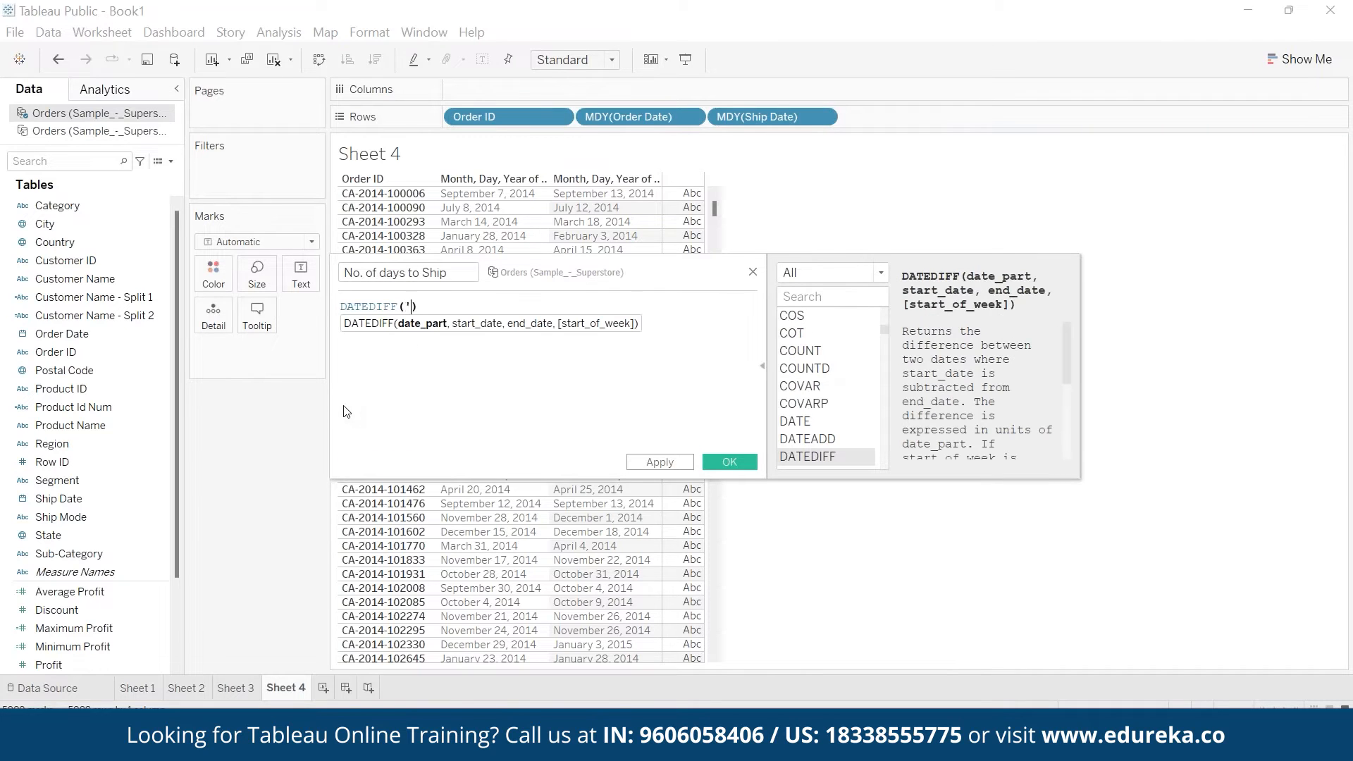
{"action": "type", "text": ",[order"}
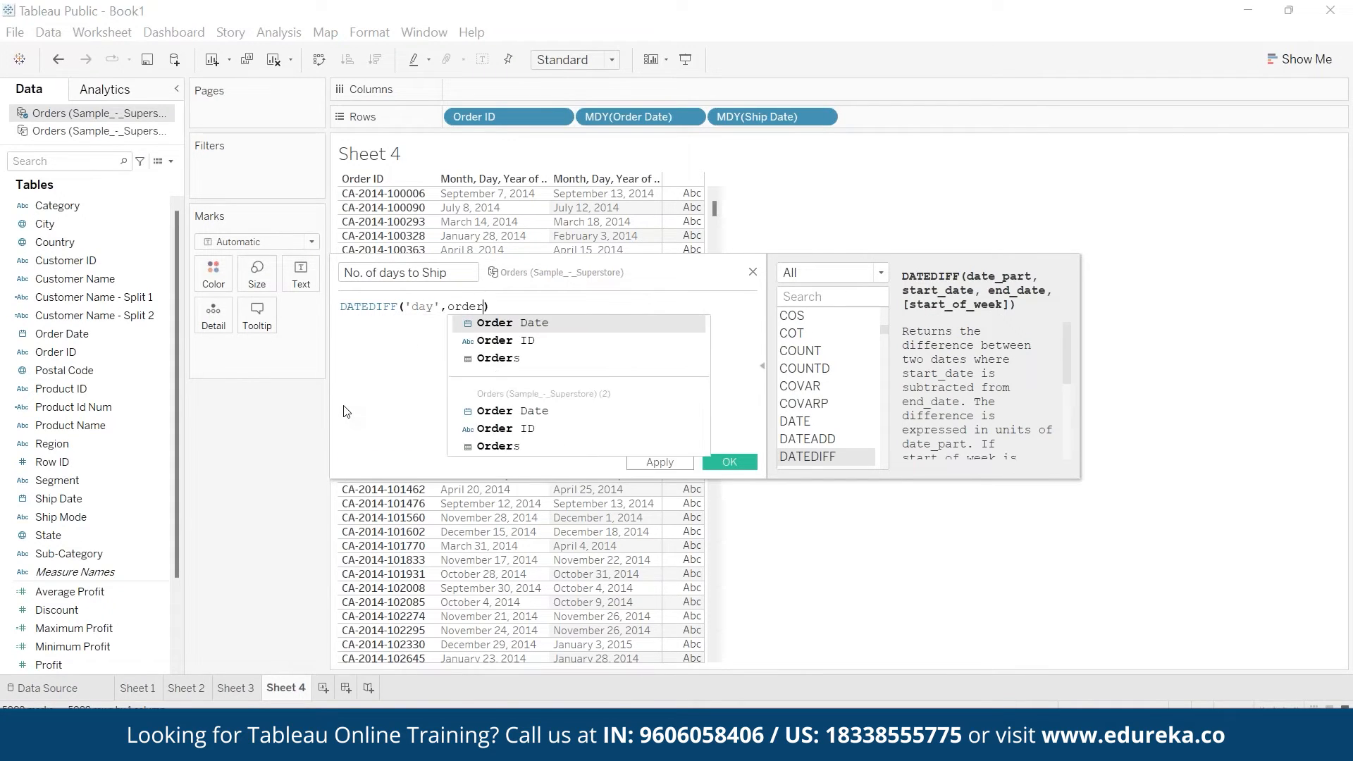
{"action": "key", "text": "Return"}
{"action": "type", "text": ",[ship"}
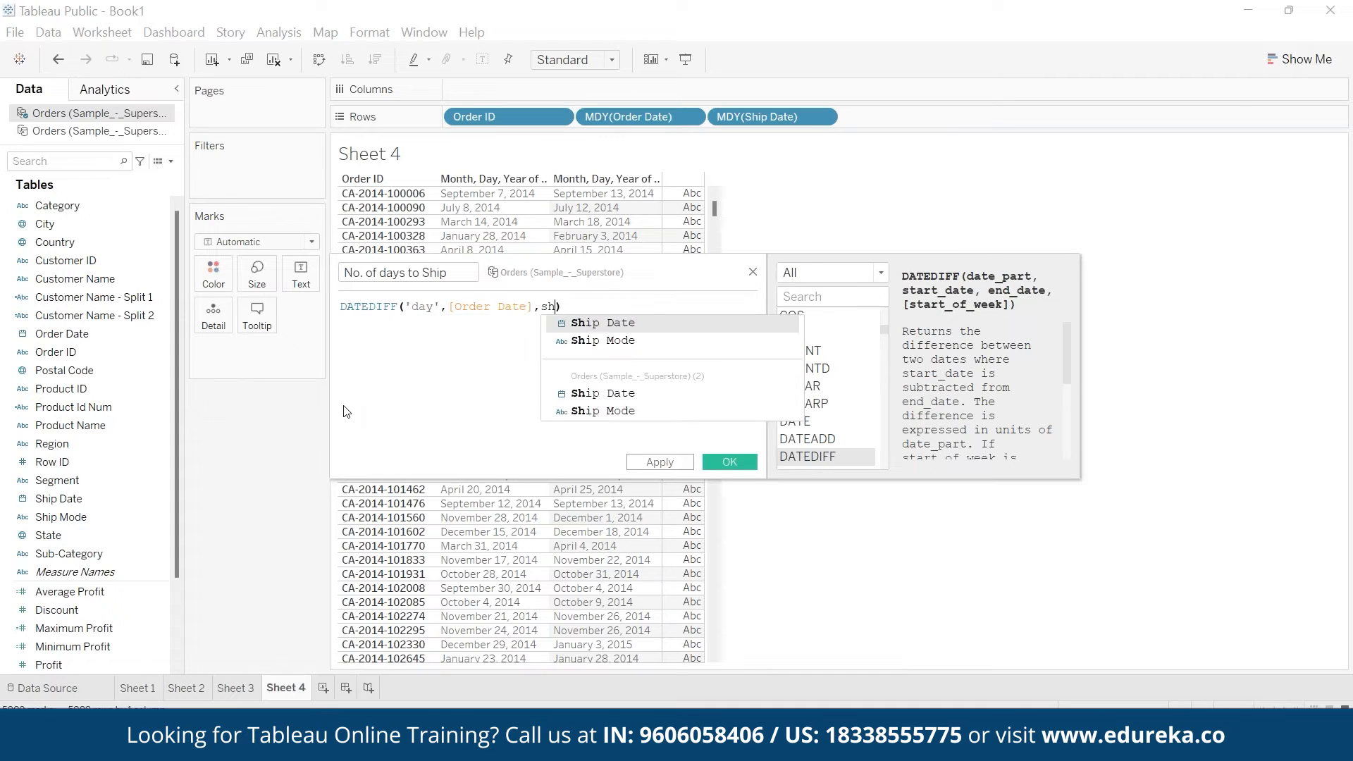
{"action": "key", "text": "Return"}
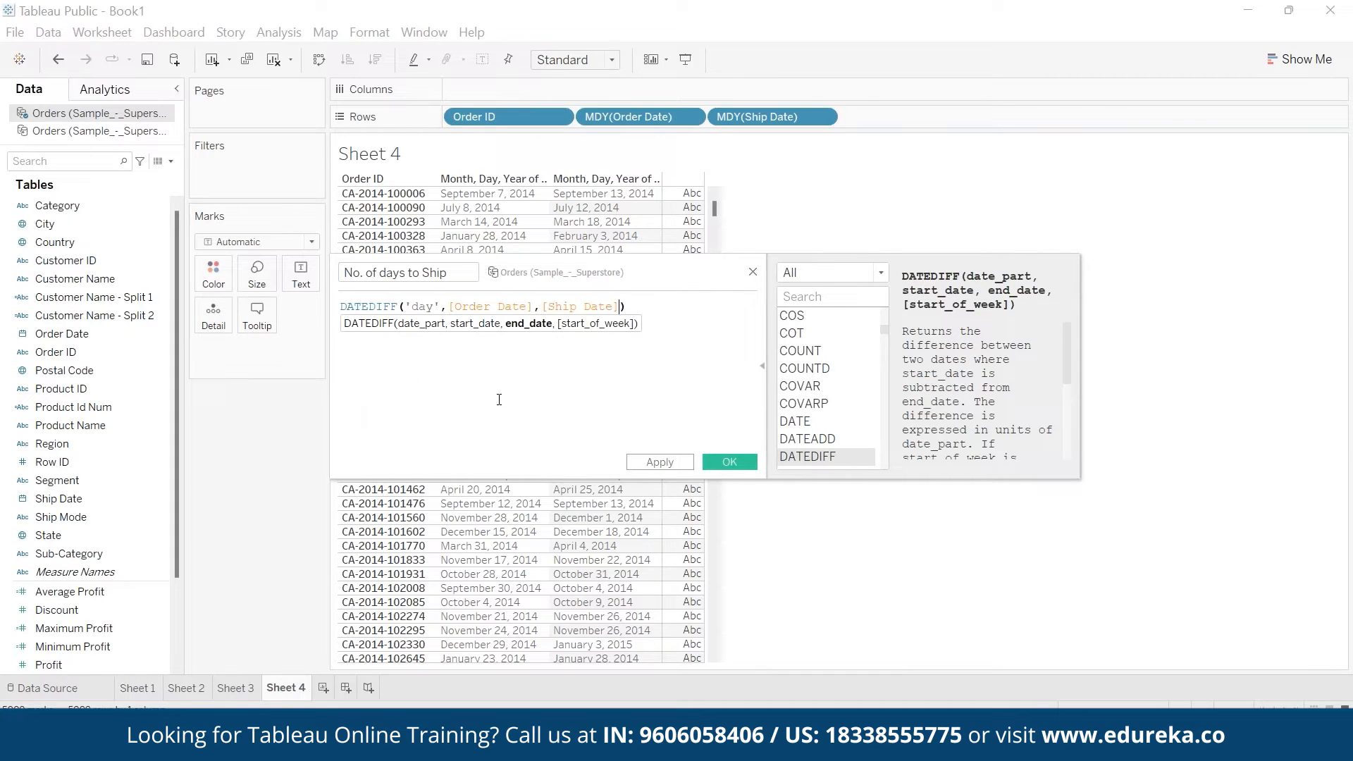
{"action": "type", "text": ")"}
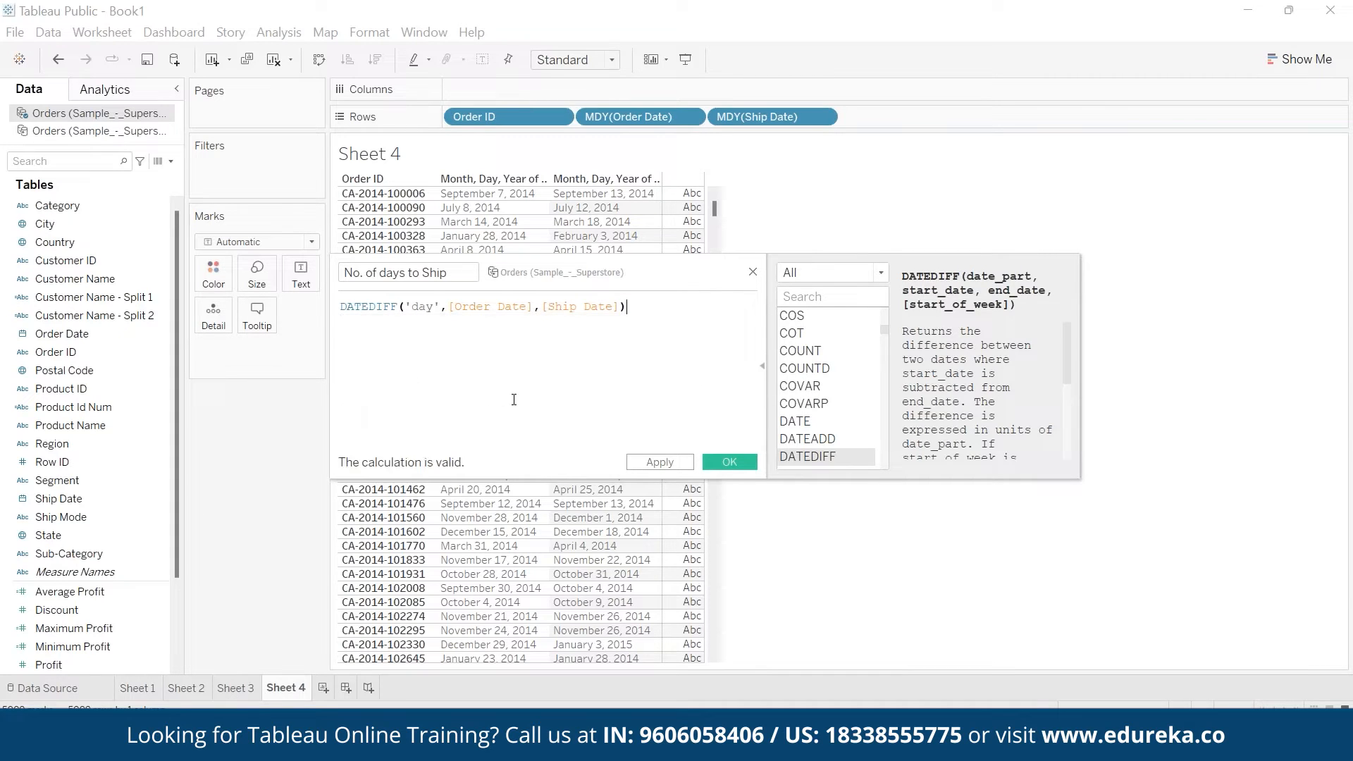
Step: Save the No. of days to Ship calculated field and add it as text to the Sheet 4 view
{"action": "left_click", "coordinate": [730, 462]}
{"action": "left_click_drag", "start_coordinate": [81, 665], "coordinate": [301, 274]}
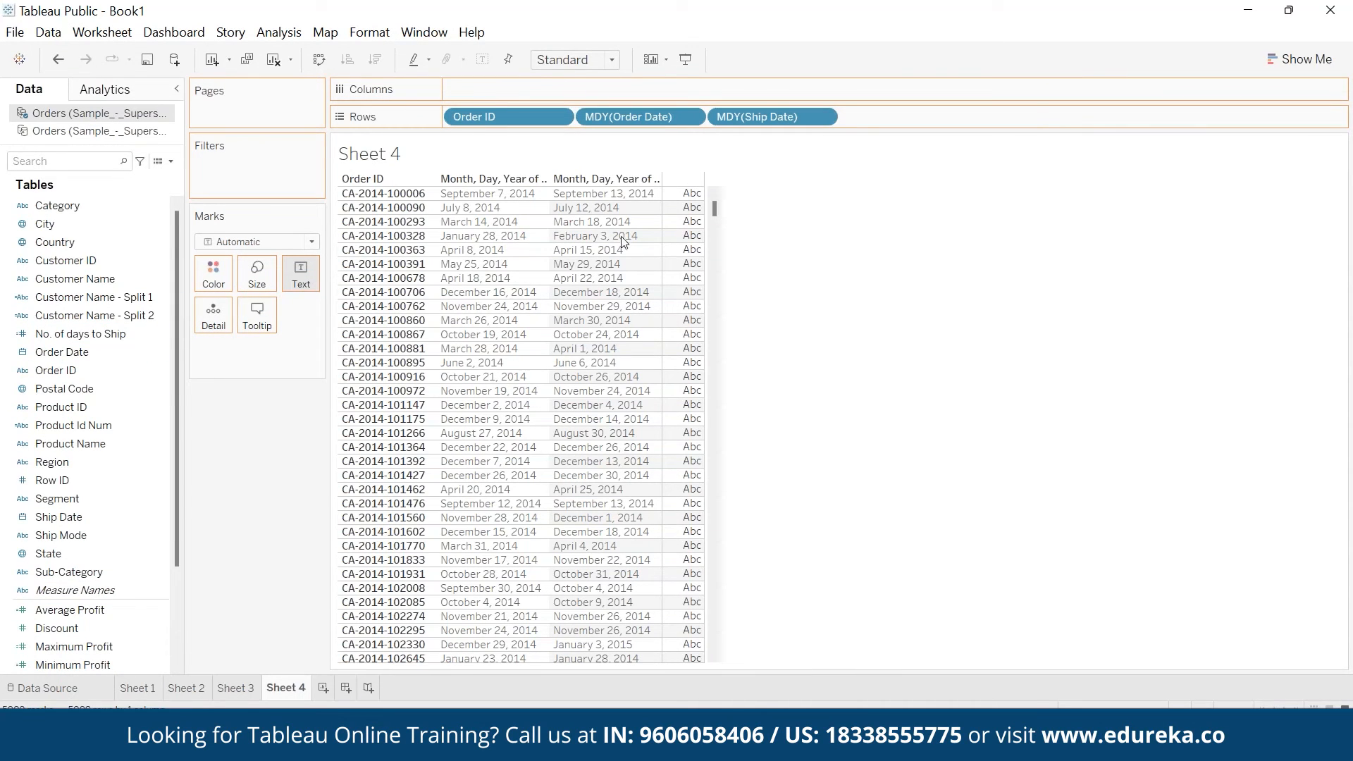
{"action": "left_click_drag", "start_coordinate": [624, 241], "coordinate": [624, 242]}
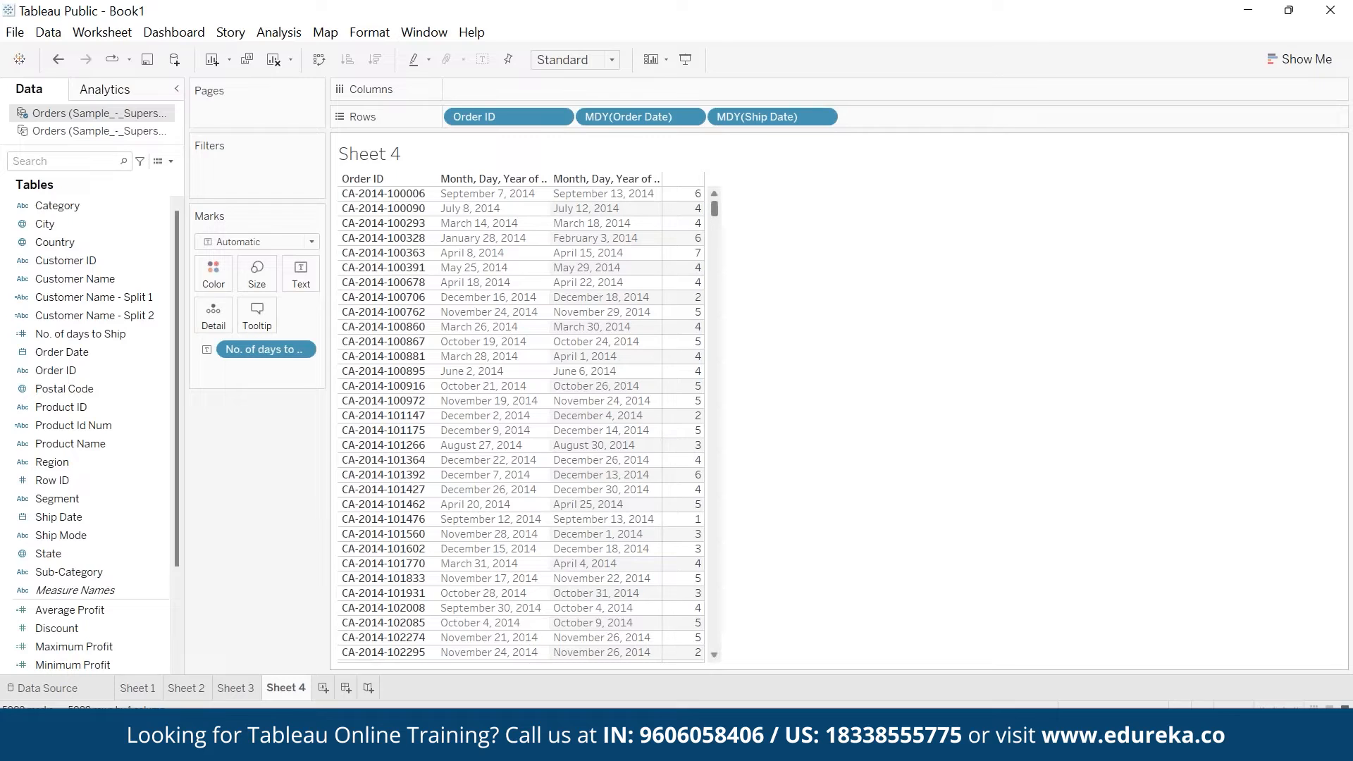
{"action": "mouse_move", "coordinate": [676, 234]}
Step: Connect to the MakeDate Excel workbook from the Tableau folder as a new data source
{"action": "left_click", "coordinate": [175, 59]}
{"action": "left_click", "coordinate": [268, 184]}
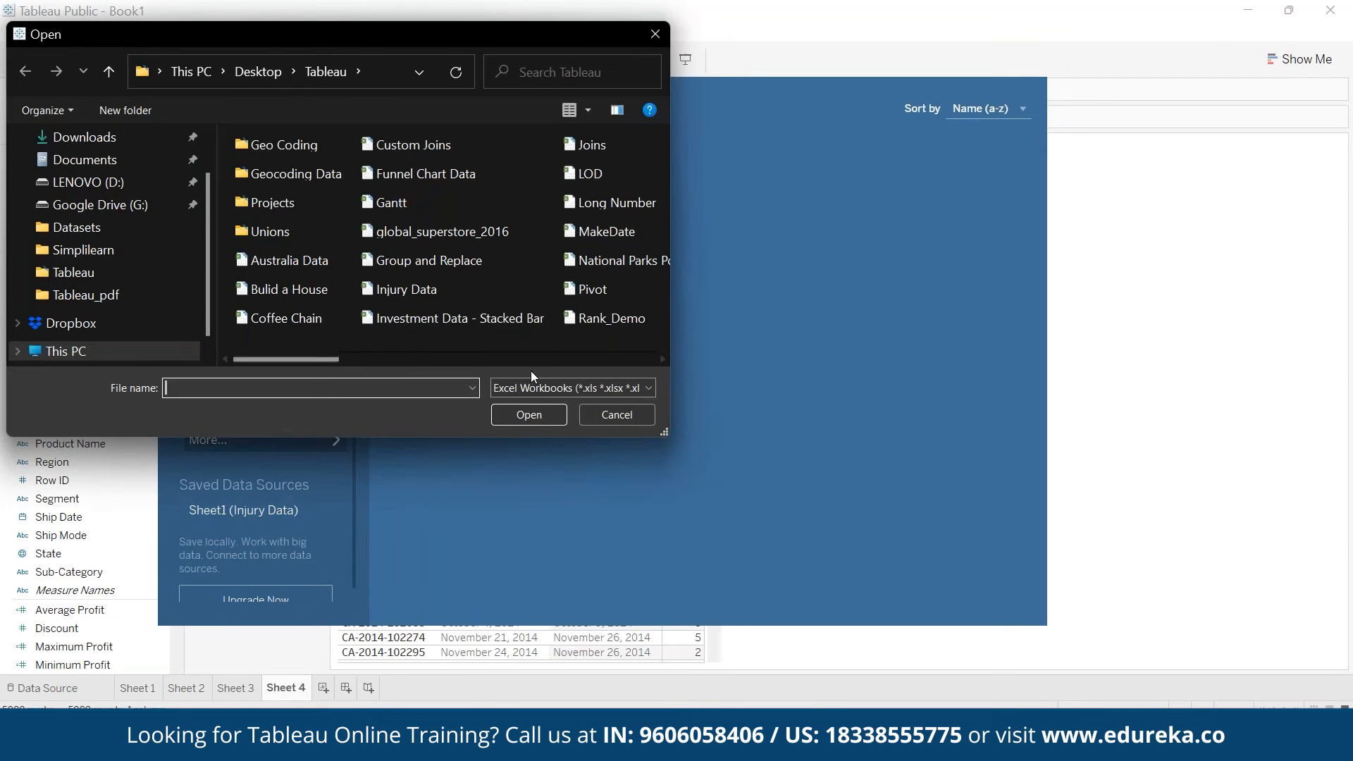
{"action": "left_click", "coordinate": [612, 230]}
{"action": "left_click", "coordinate": [540, 416]}
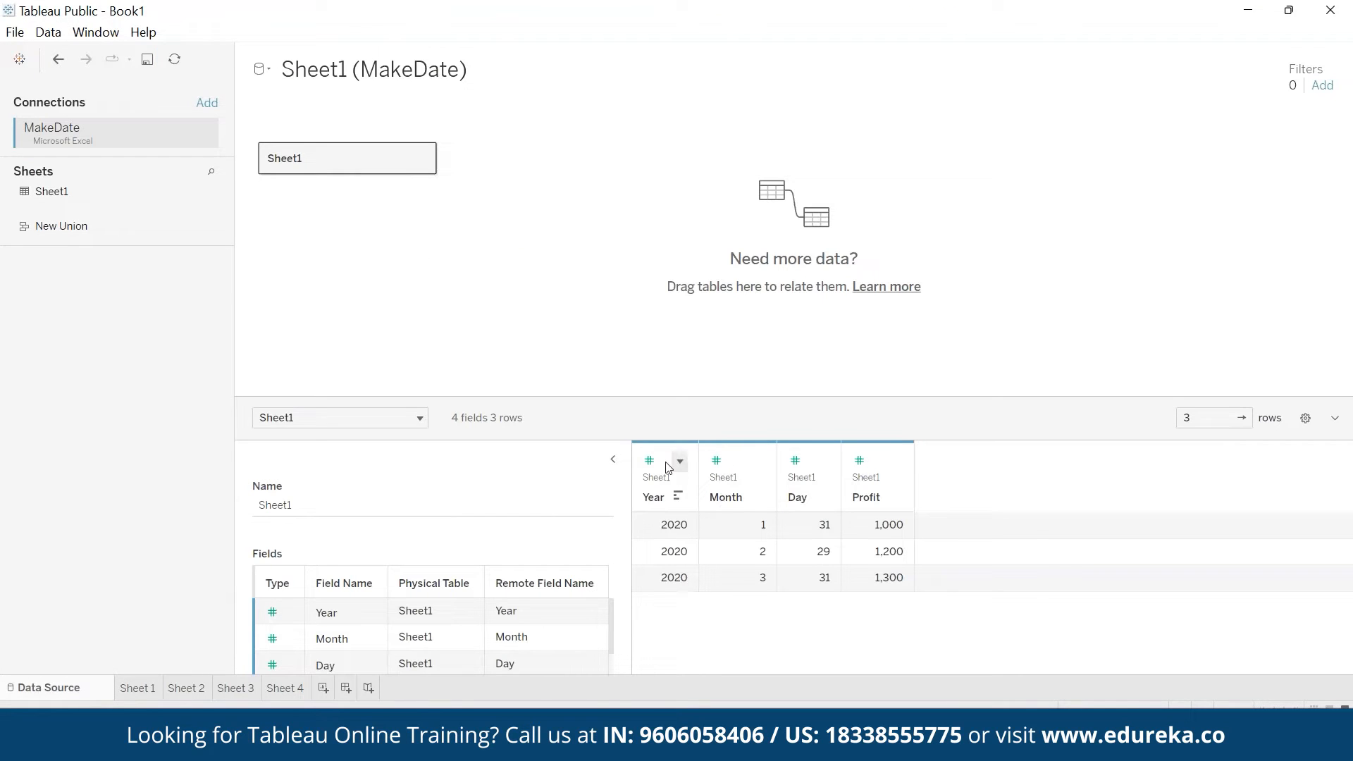
Step: Examine the Year, Month and Day columns of the MakeDate data
{"action": "left_click", "coordinate": [663, 459]}
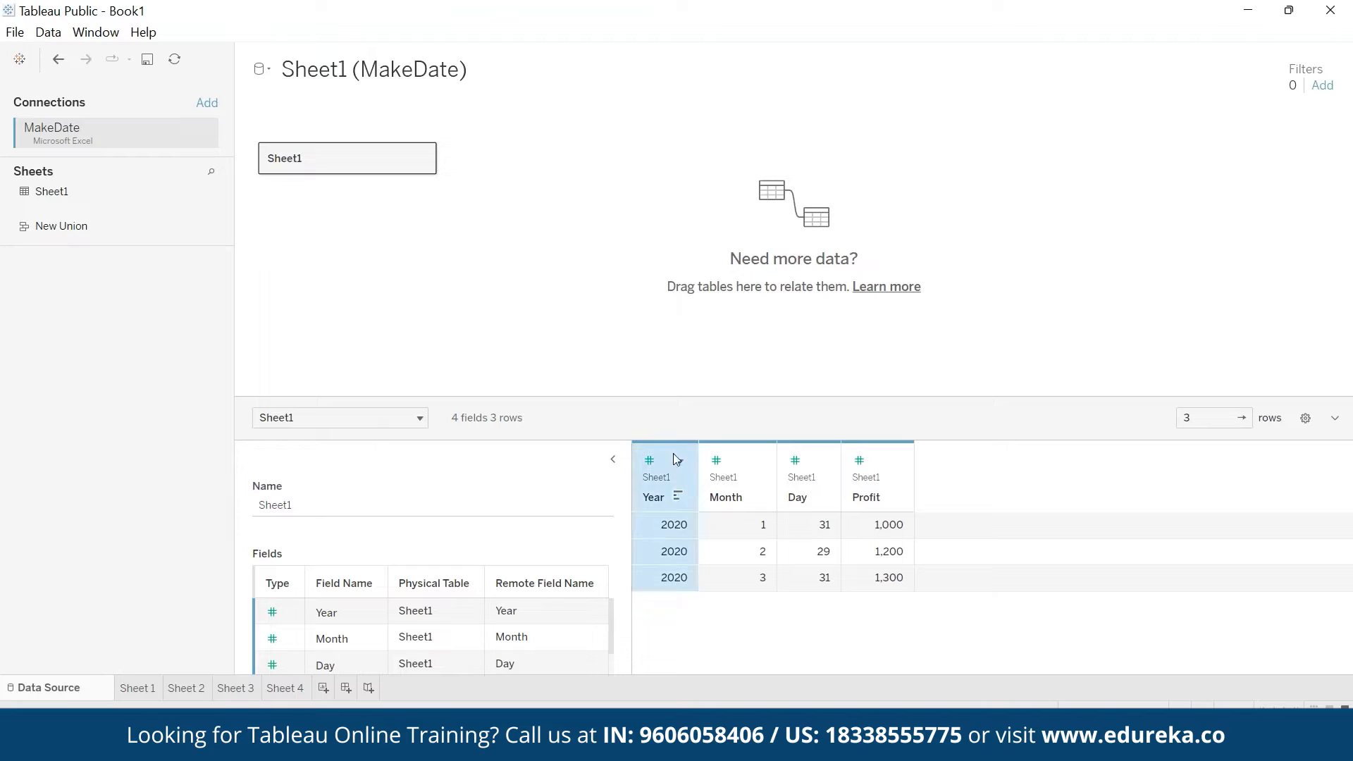
{"action": "left_click", "coordinate": [739, 459]}
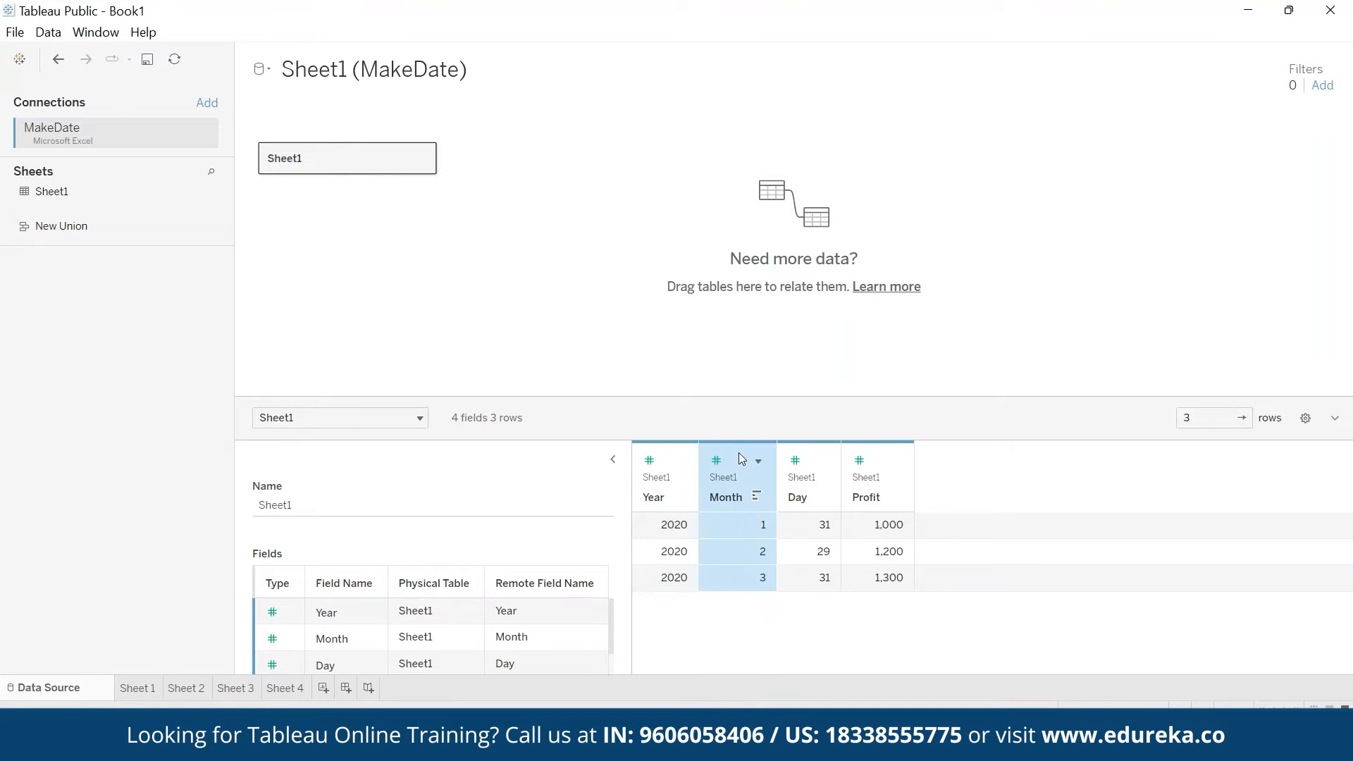
{"action": "left_click", "coordinate": [811, 453]}
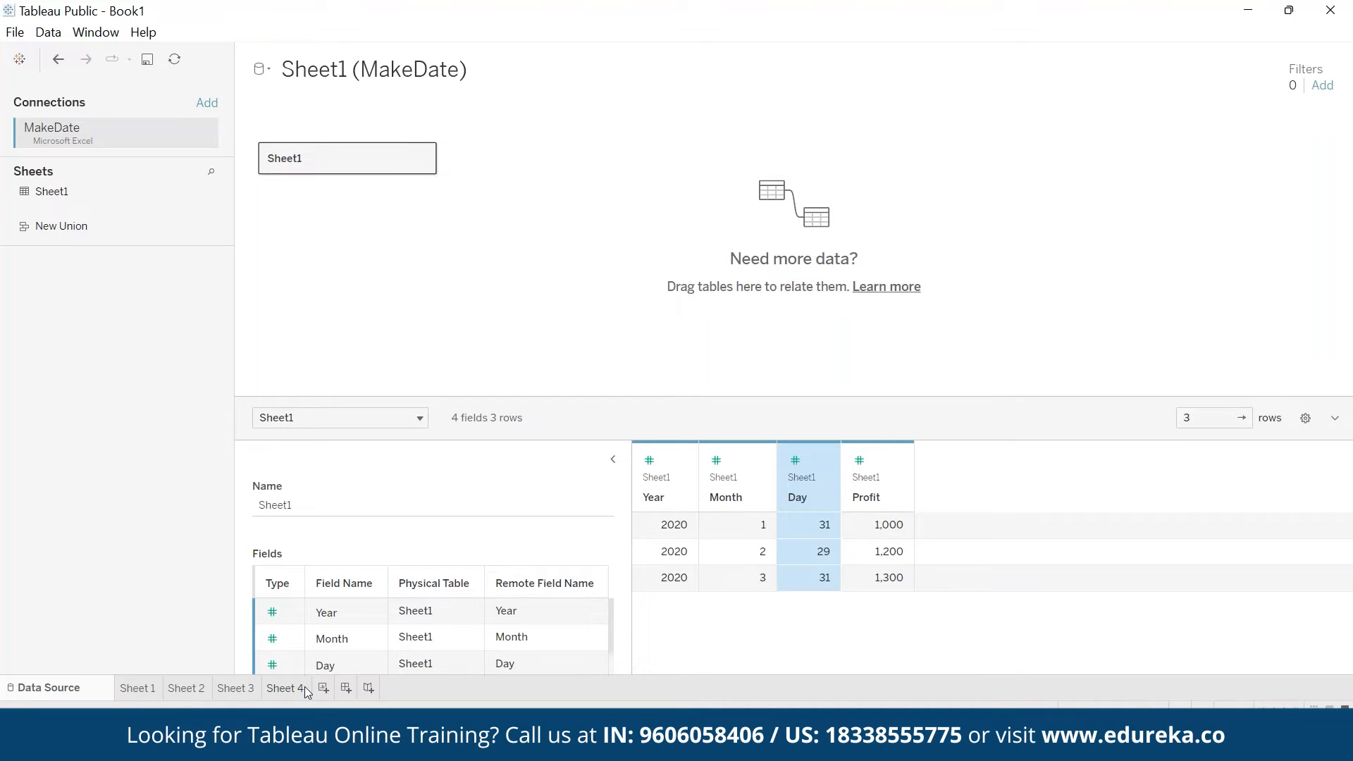
Step: Add a new worksheet and create a calculated field named "datee" on the MakeDate data
{"action": "left_click", "coordinate": [323, 688]}
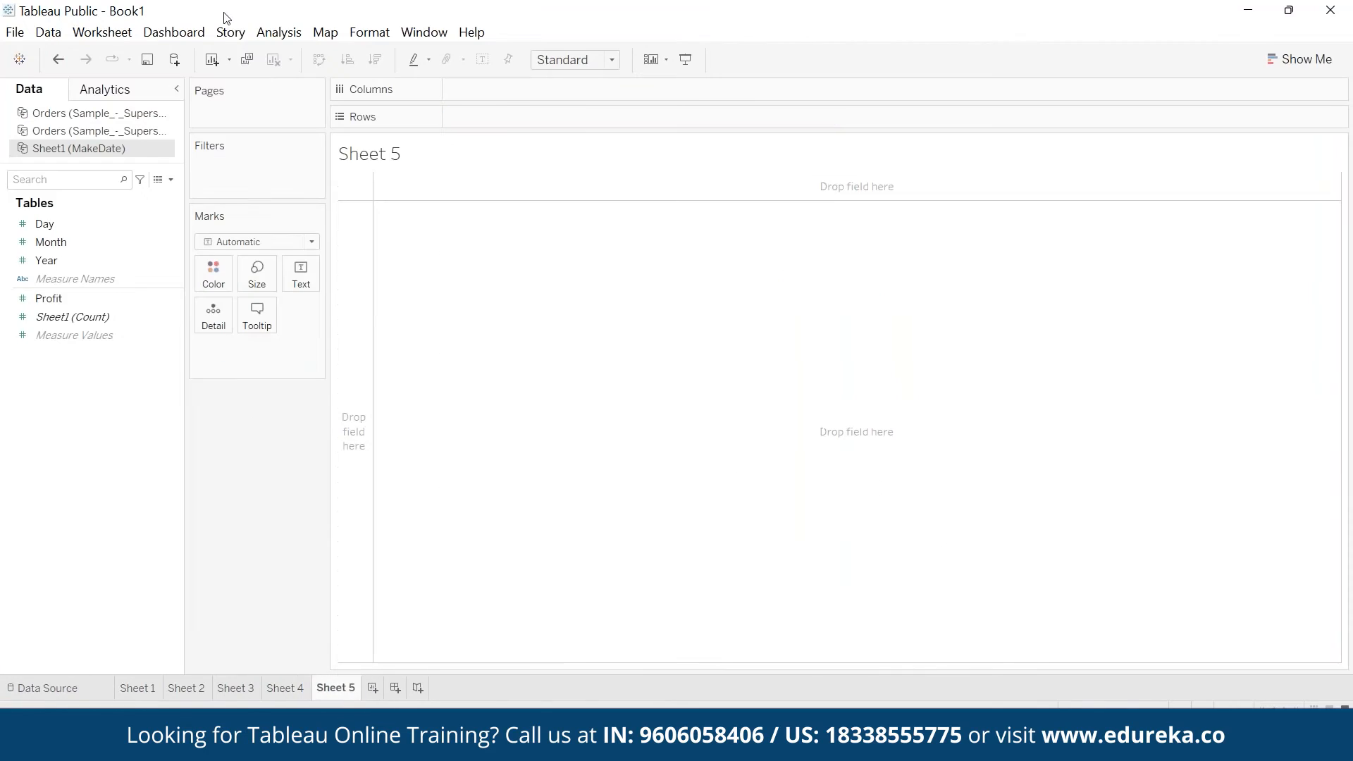
{"action": "left_click", "coordinate": [278, 32]}
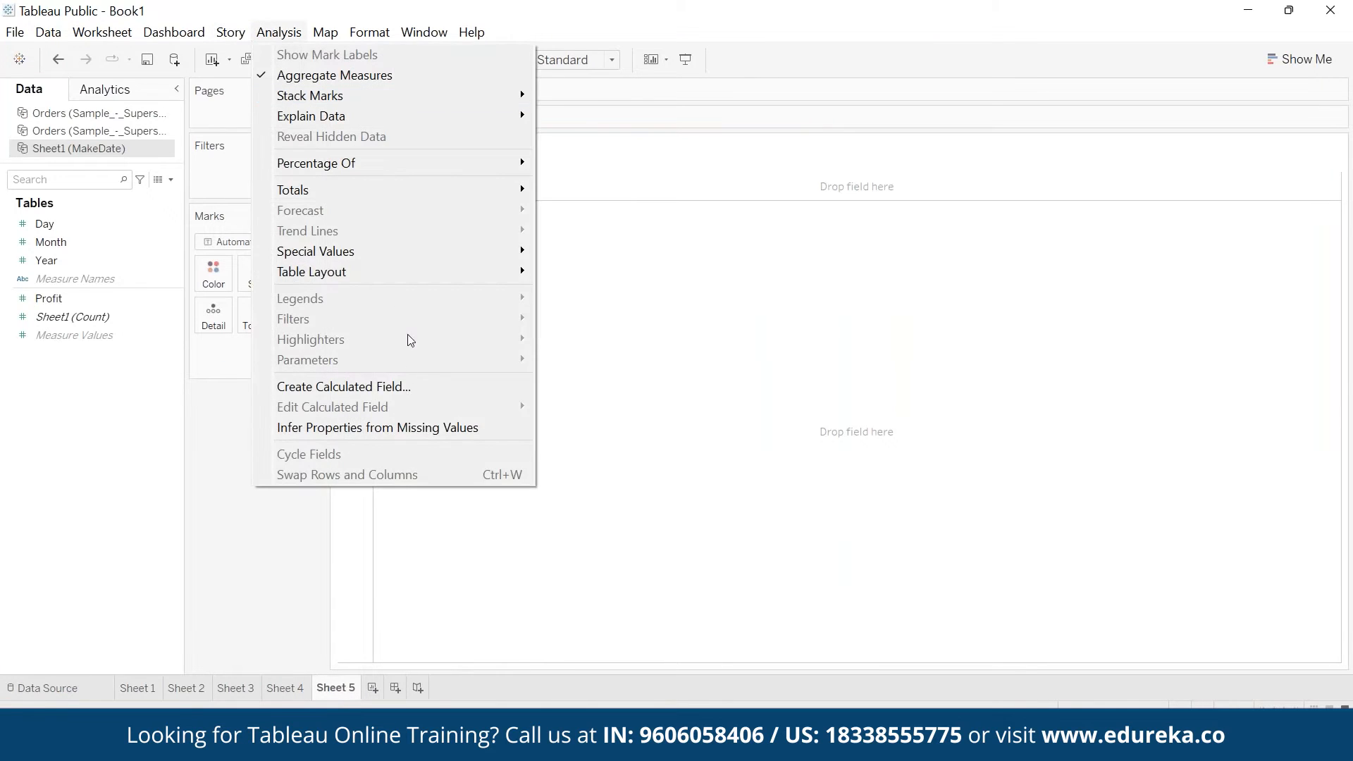
{"action": "left_click", "coordinate": [409, 387]}
{"action": "type", "text": "datw"}
{"action": "key", "text": "Tab"}
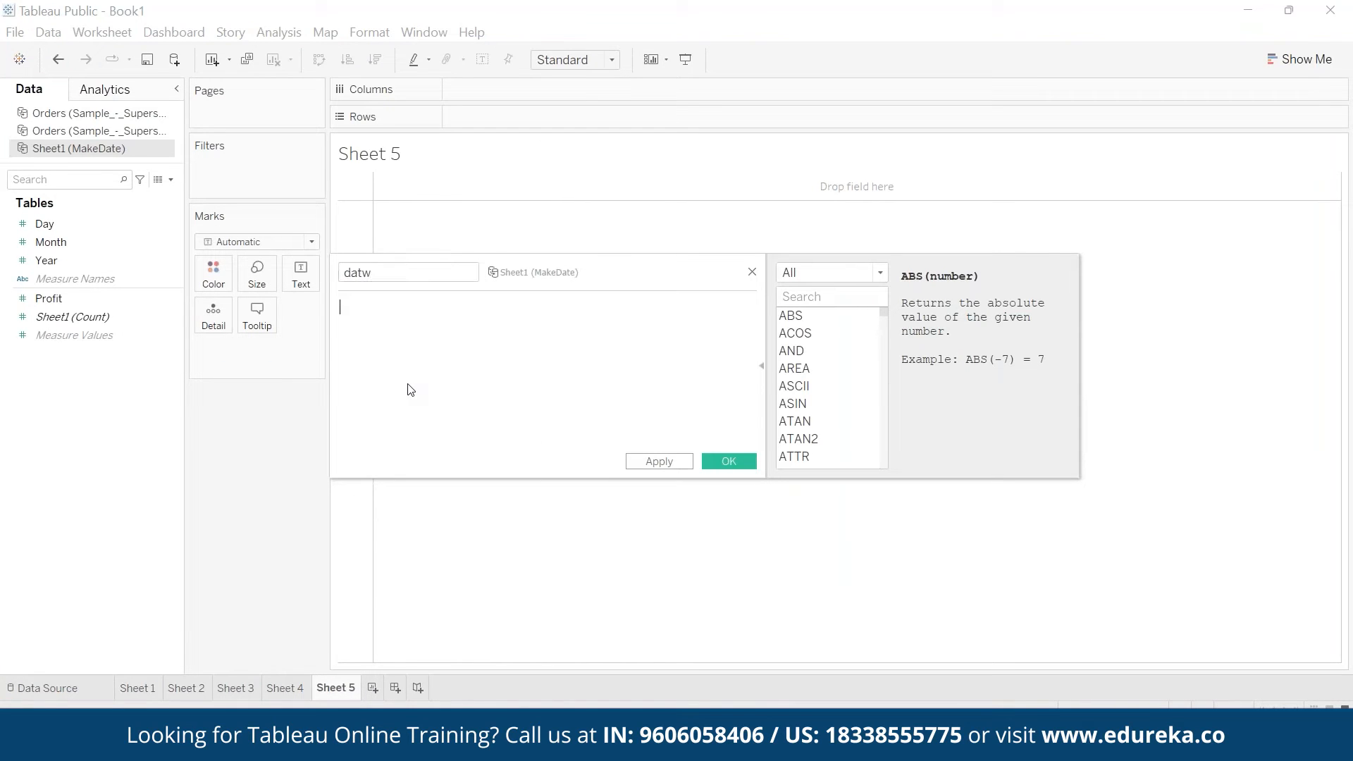
{"action": "left_click", "coordinate": [412, 273]}
{"action": "type", "text": "e"}
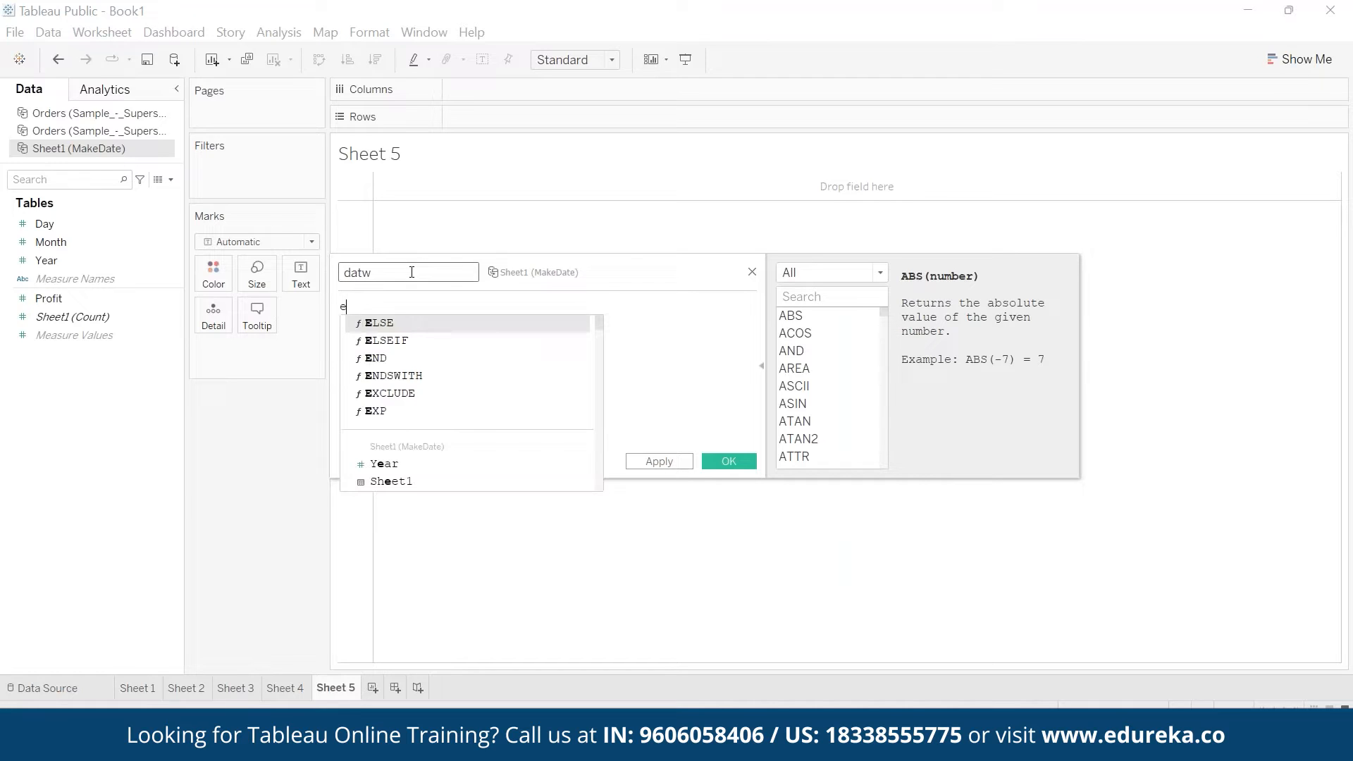
{"action": "key", "text": "Return"}
{"action": "key", "text": "BackSpace"}
{"action": "type", "text": "ee"}
{"action": "key", "text": "Tab"}
Step: Start the datee formula with the MAKEDATE function and use the Year field as its first argument
{"action": "type", "text": "make"}
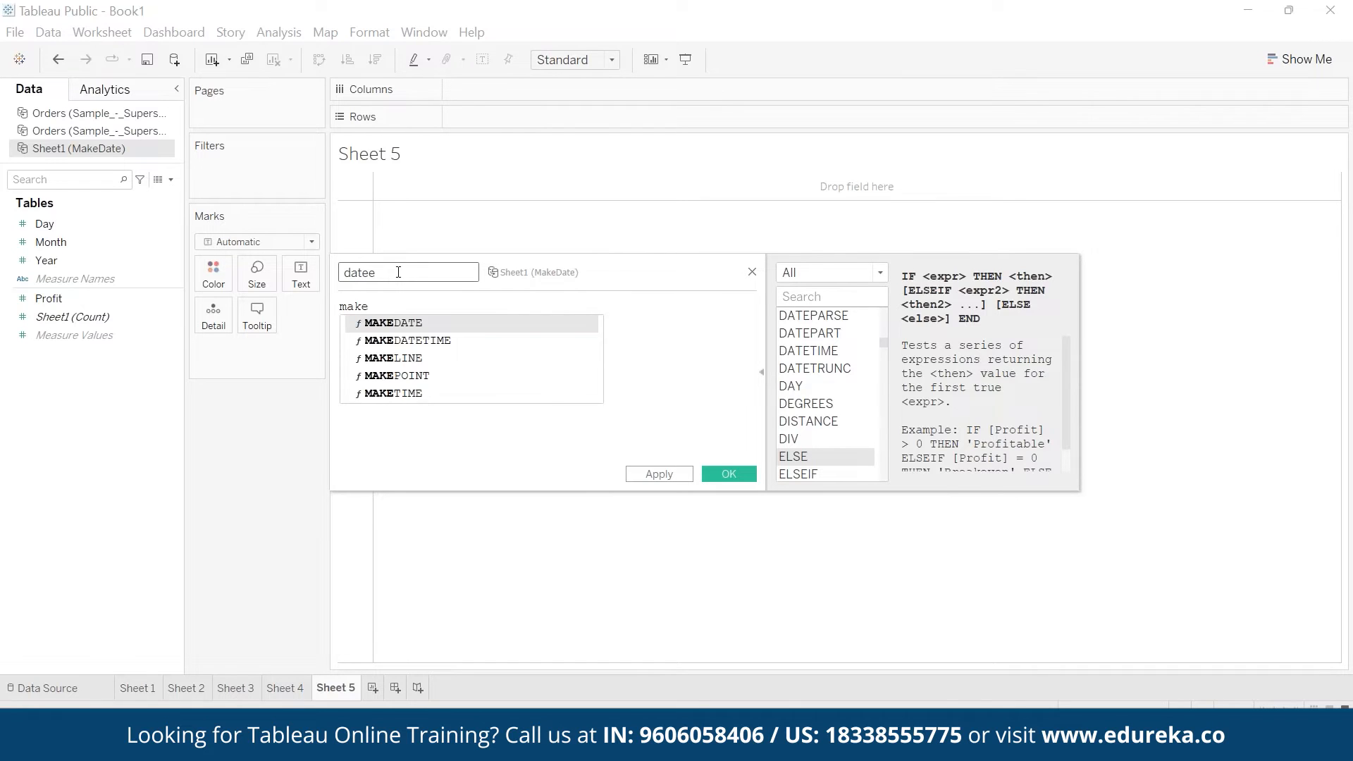
{"action": "key", "text": "Return"}
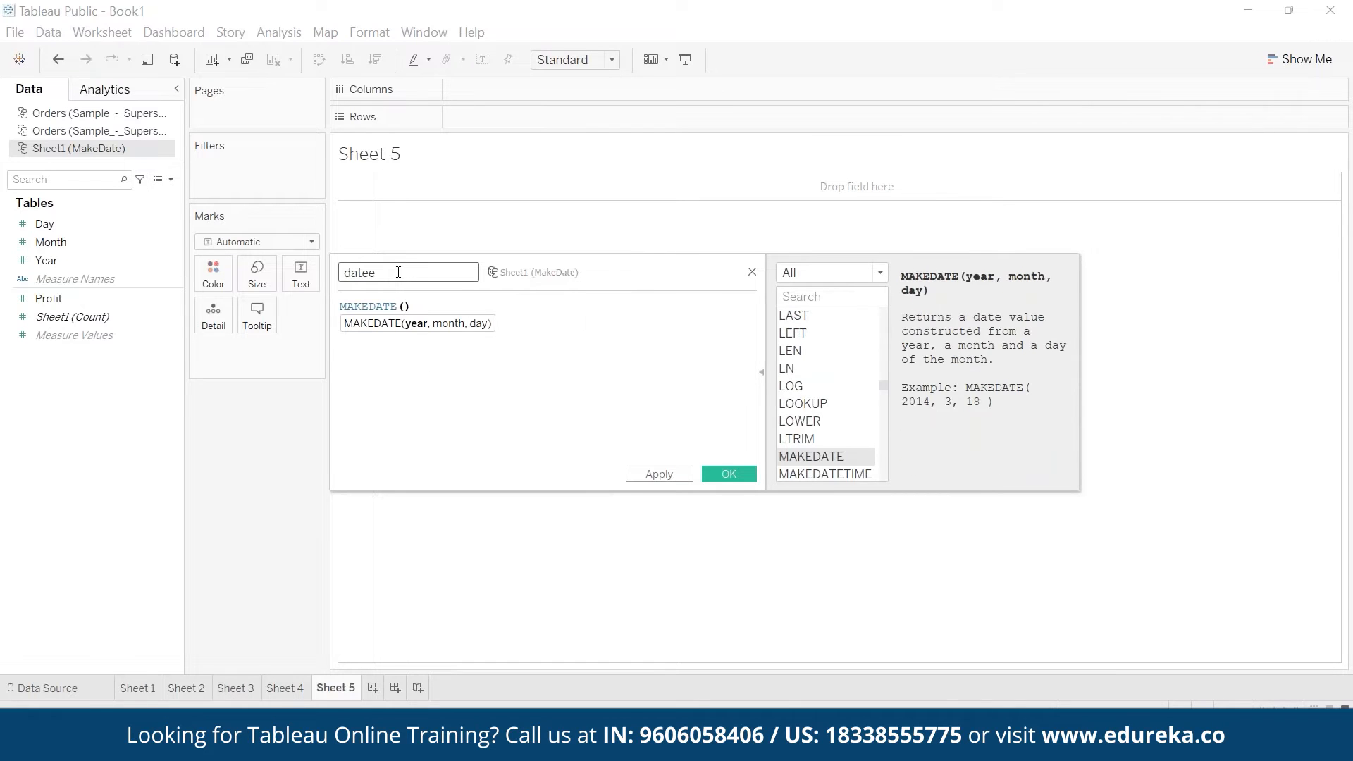
{"action": "left_click", "coordinate": [64, 261]}
{"action": "left_click_drag", "start_coordinate": [57, 261], "coordinate": [428, 310]}
{"action": "left_click", "coordinate": [413, 308]}
{"action": "key", "text": "BackSpace"}
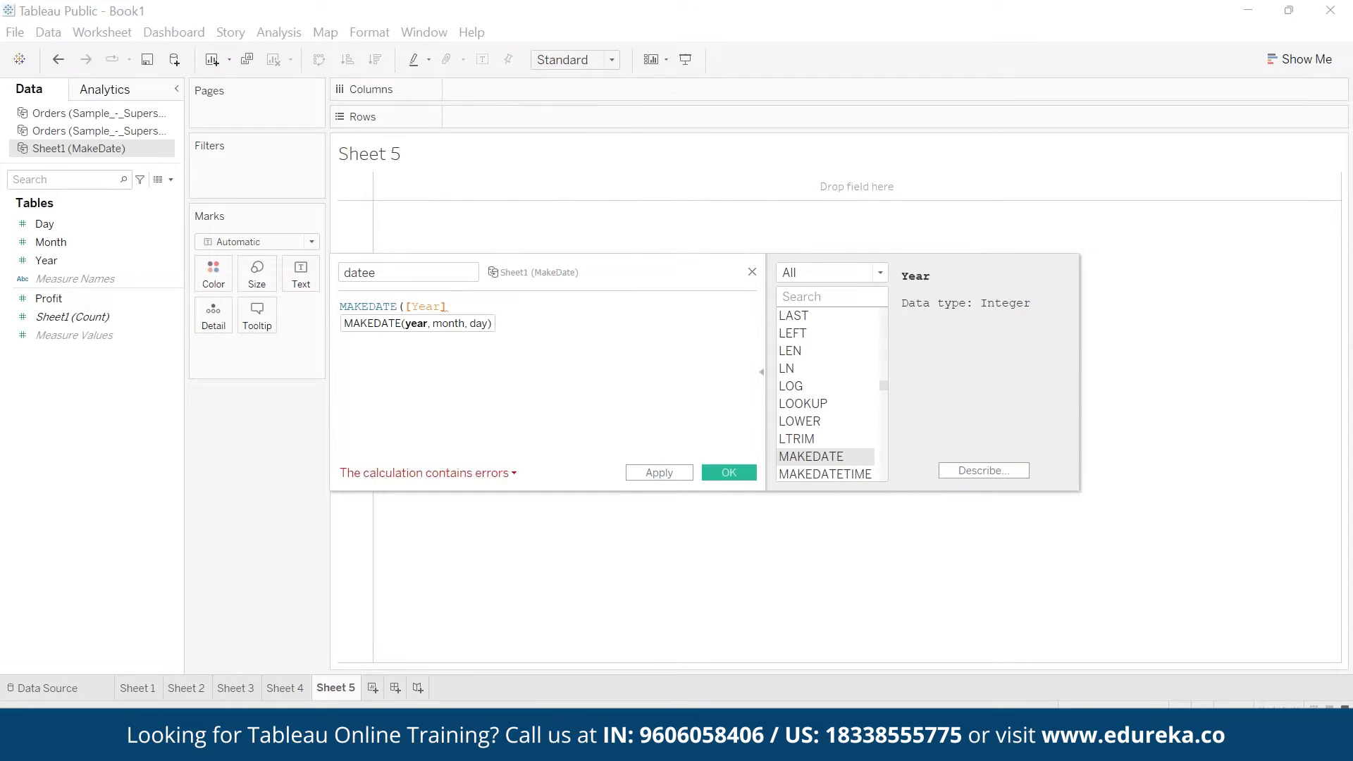
Step: Add Month and Day as the remaining MAKEDATE arguments and save the datee calculated field
{"action": "type", "text": ","}
{"action": "left_click_drag", "start_coordinate": [51, 242], "coordinate": [474, 310]}
{"action": "type", "text": ","}
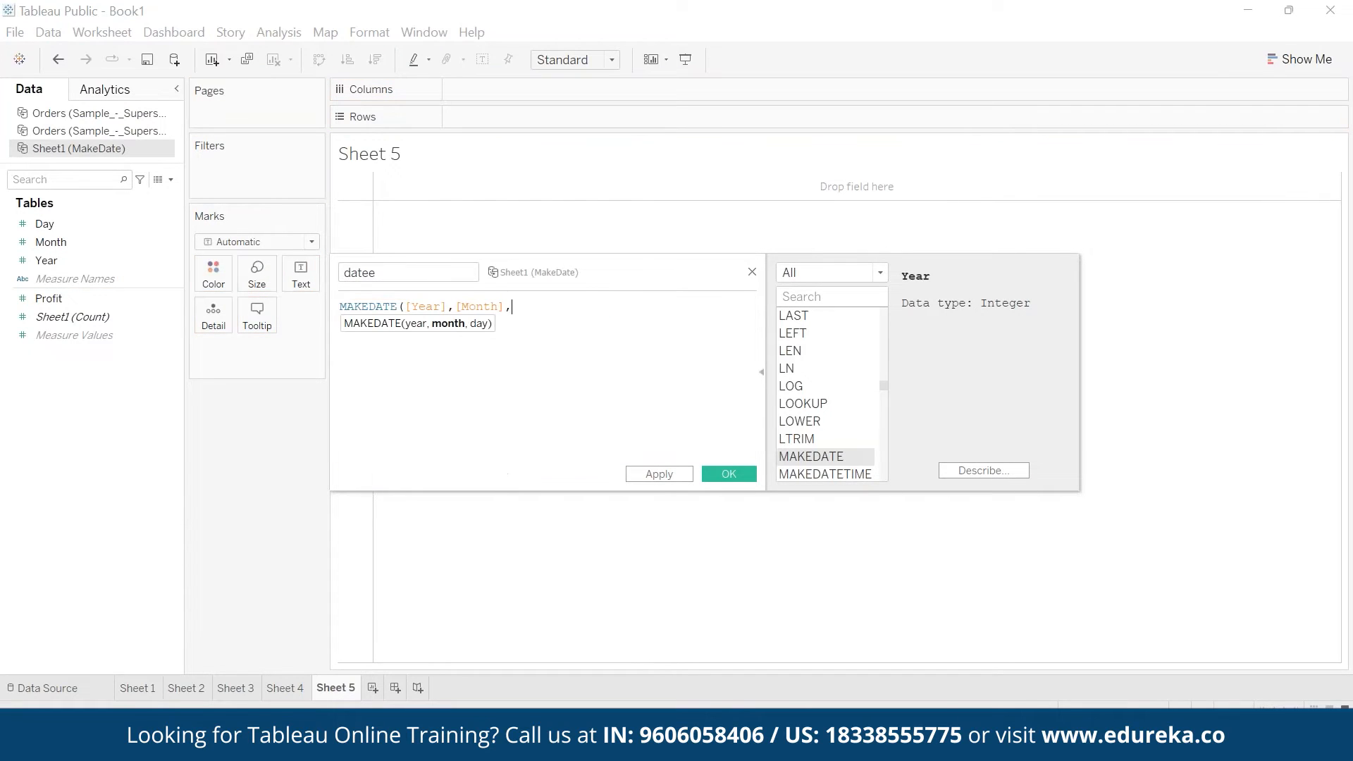
{"action": "left_click", "coordinate": [105, 223]}
{"action": "left_click_drag", "start_coordinate": [104, 223], "coordinate": [637, 328]}
{"action": "type", "text": ")"}
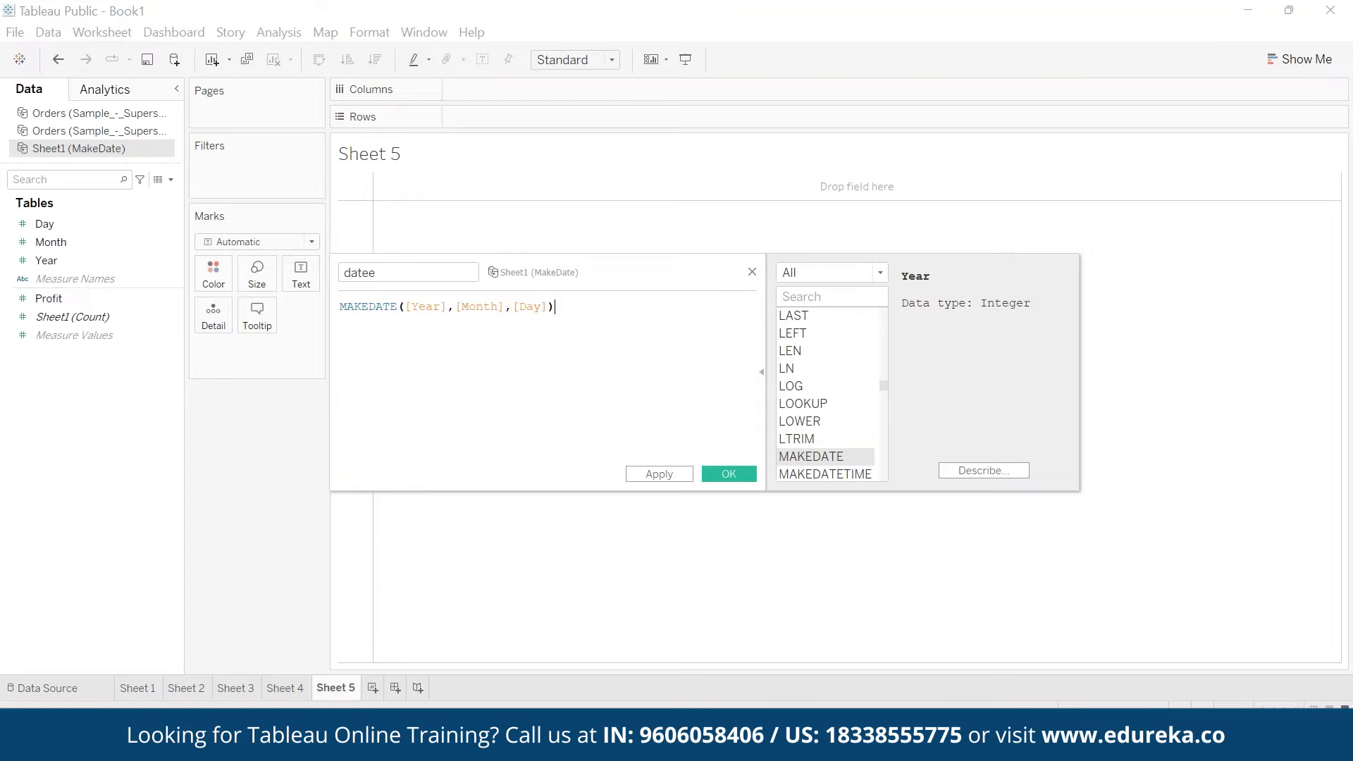
{"action": "left_click", "coordinate": [733, 478]}
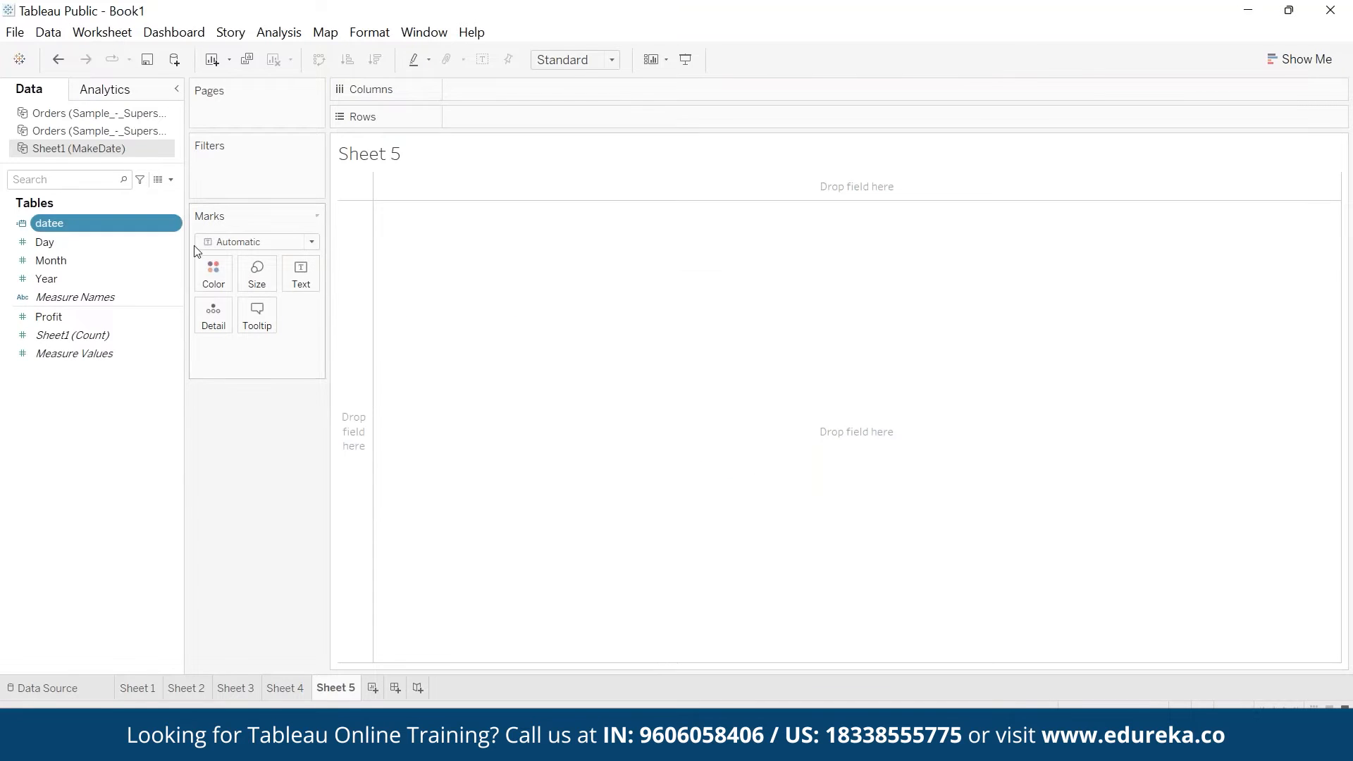
Step: Place datee on Rows expanded through quarter, month and day, and show Profit as text in the view
{"action": "left_click_drag", "start_coordinate": [90, 227], "coordinate": [468, 129]}
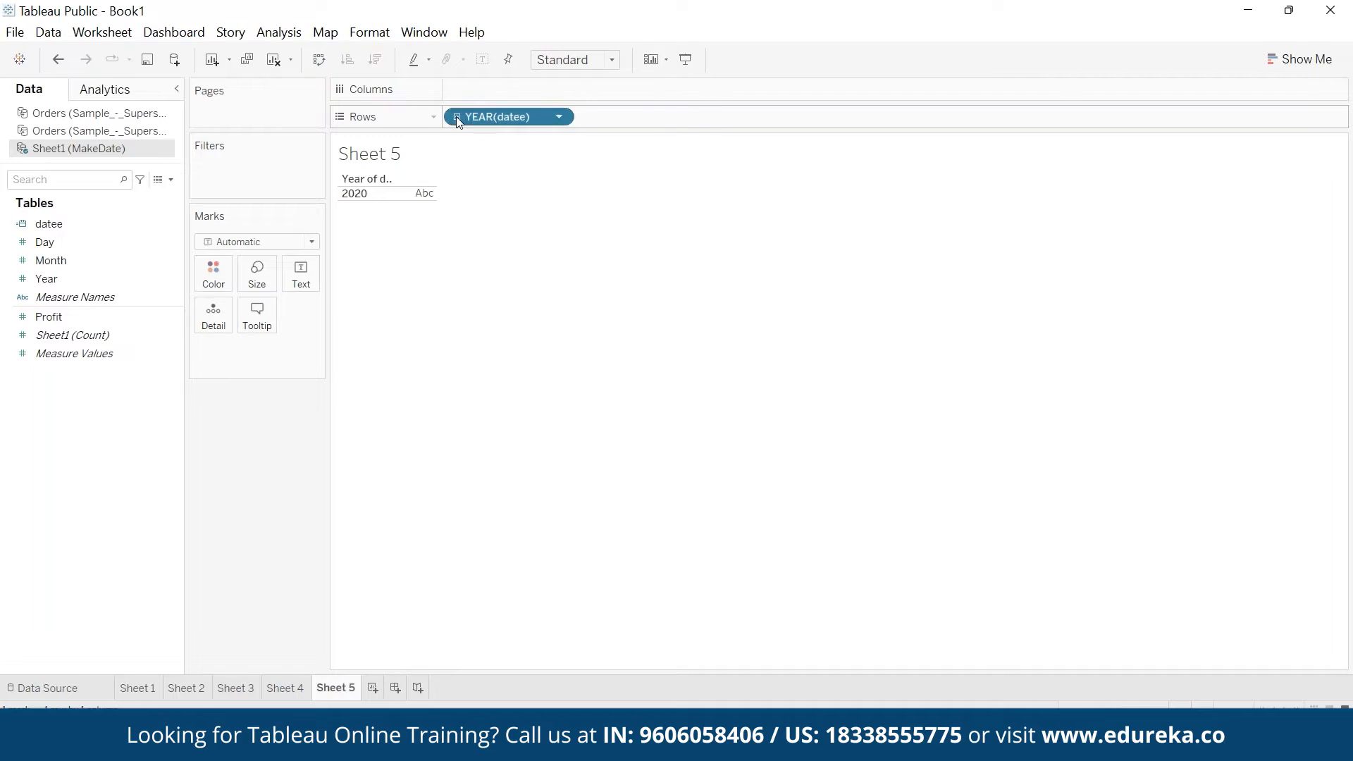
{"action": "left_click", "coordinate": [456, 117]}
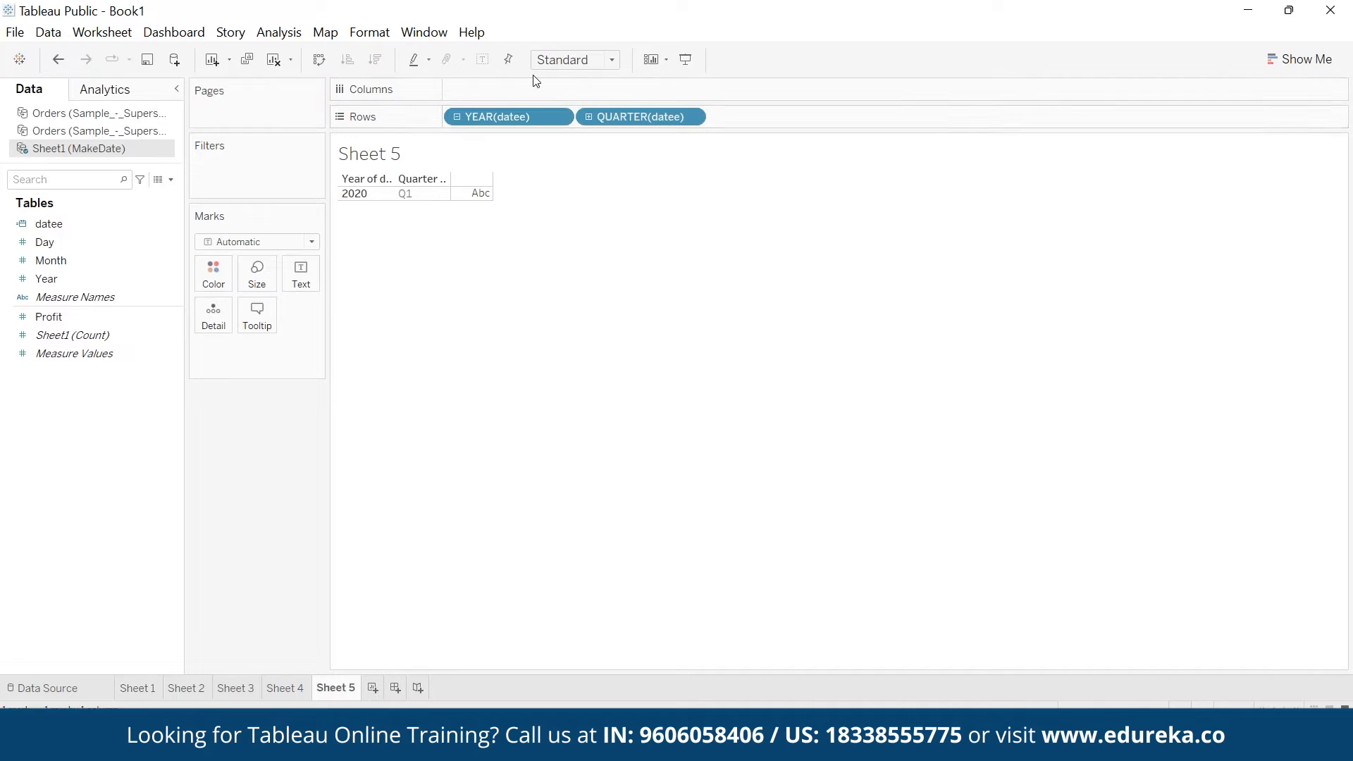
{"action": "left_click", "coordinate": [590, 117]}
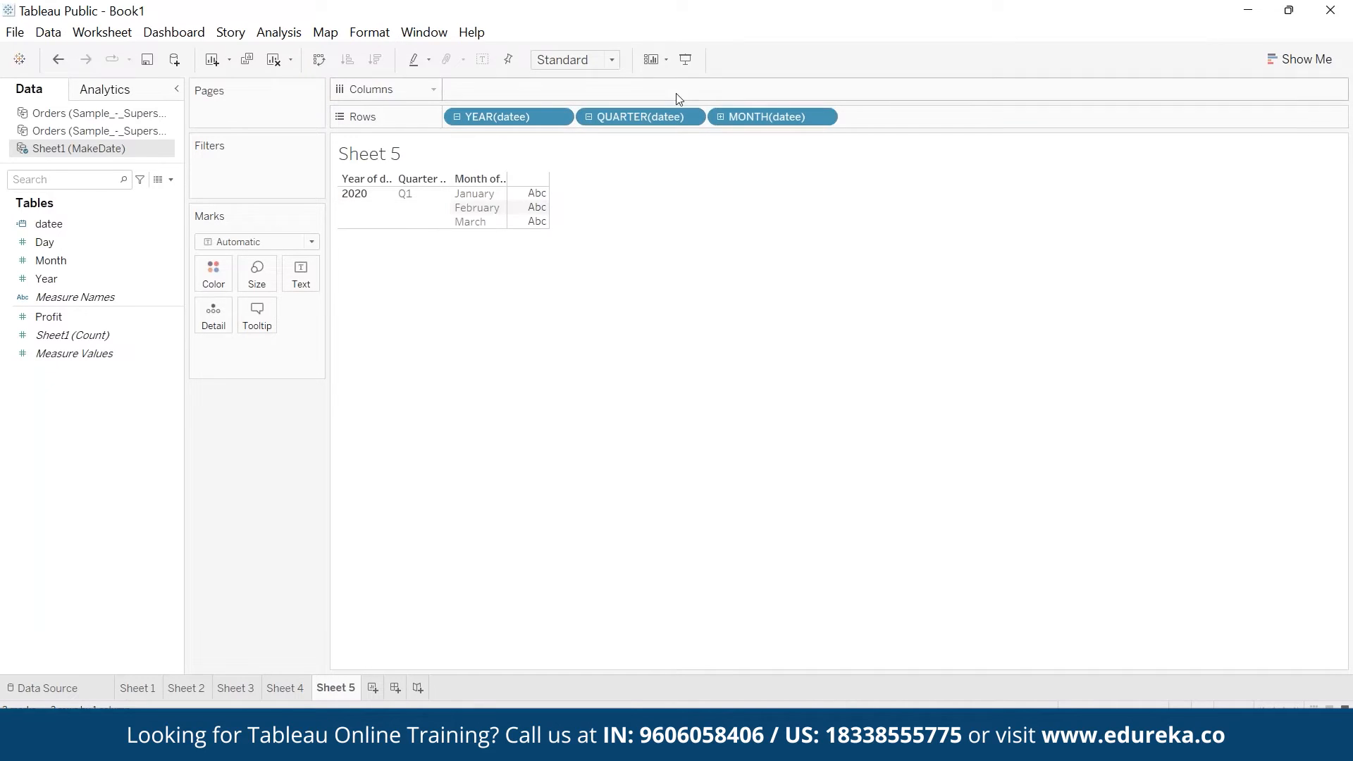
{"action": "left_click", "coordinate": [720, 117]}
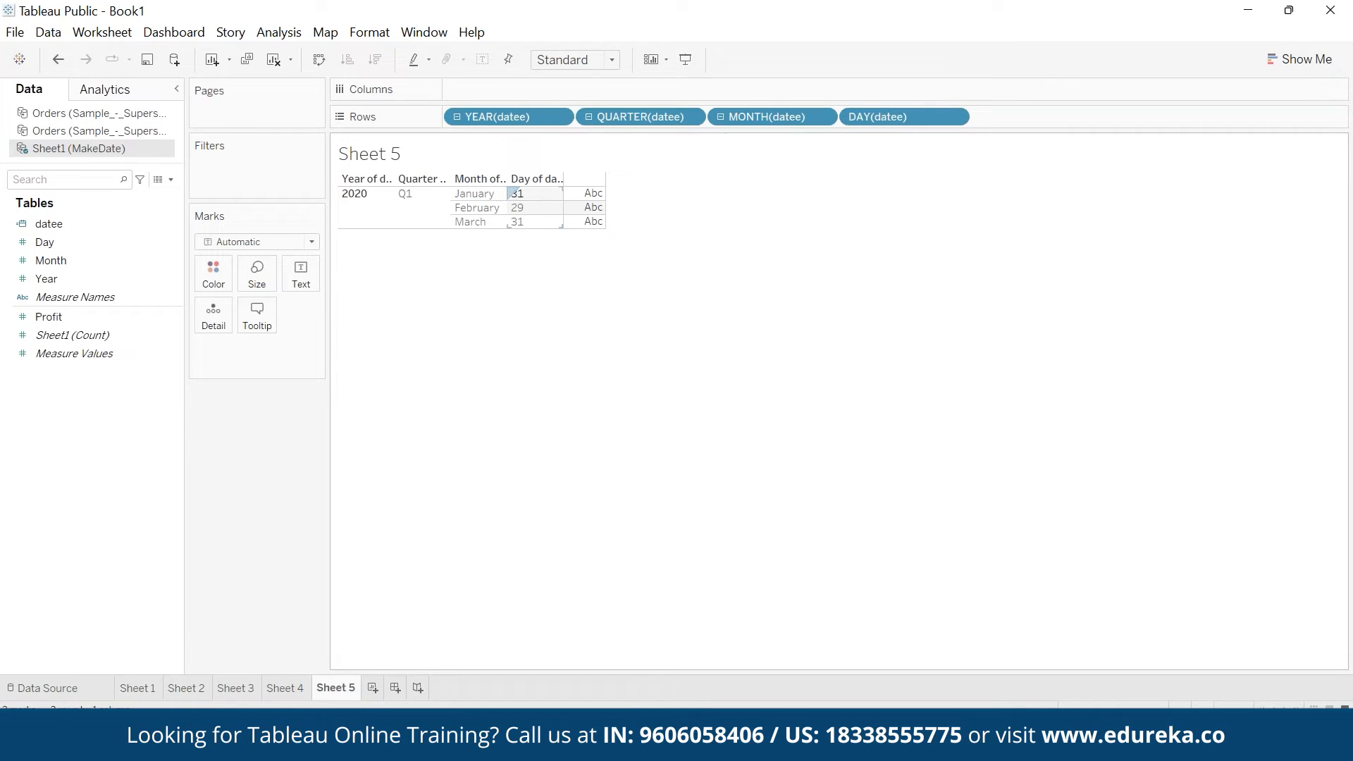
{"action": "left_click", "coordinate": [97, 314]}
{"action": "left_click_drag", "start_coordinate": [91, 311], "coordinate": [299, 279]}
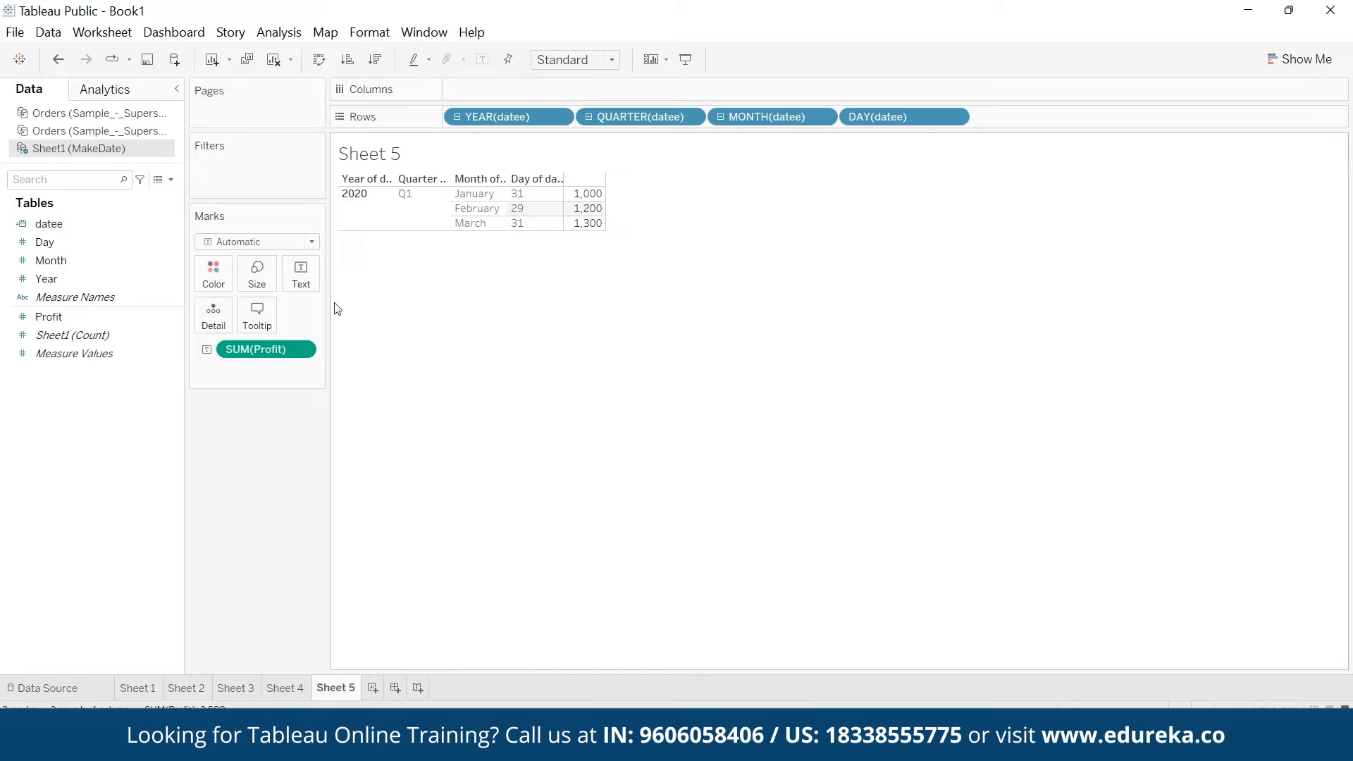
Step: Add a new worksheet and create a calculated field named "month" on the first Sample Superstore Orders data source
{"action": "left_click", "coordinate": [373, 687]}
{"action": "left_click", "coordinate": [130, 116]}
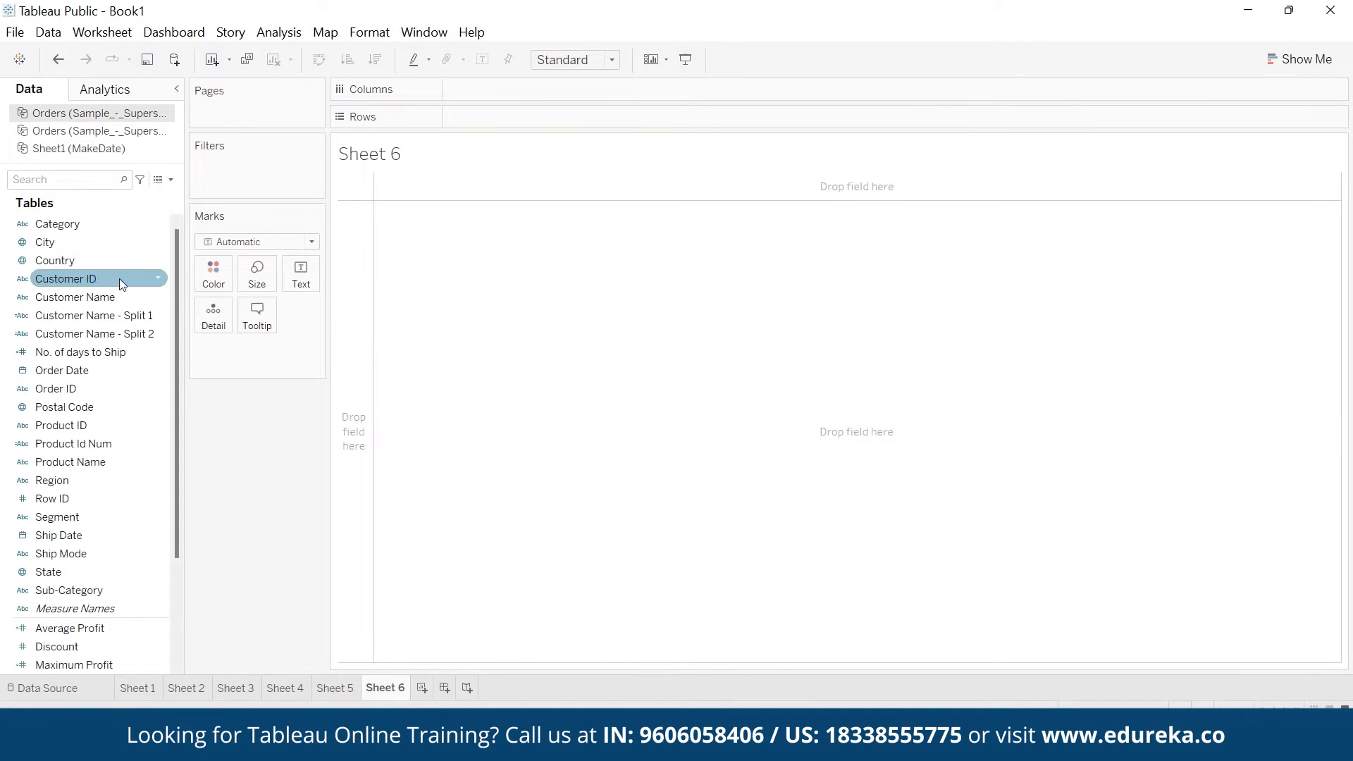
{"action": "left_click", "coordinate": [107, 370]}
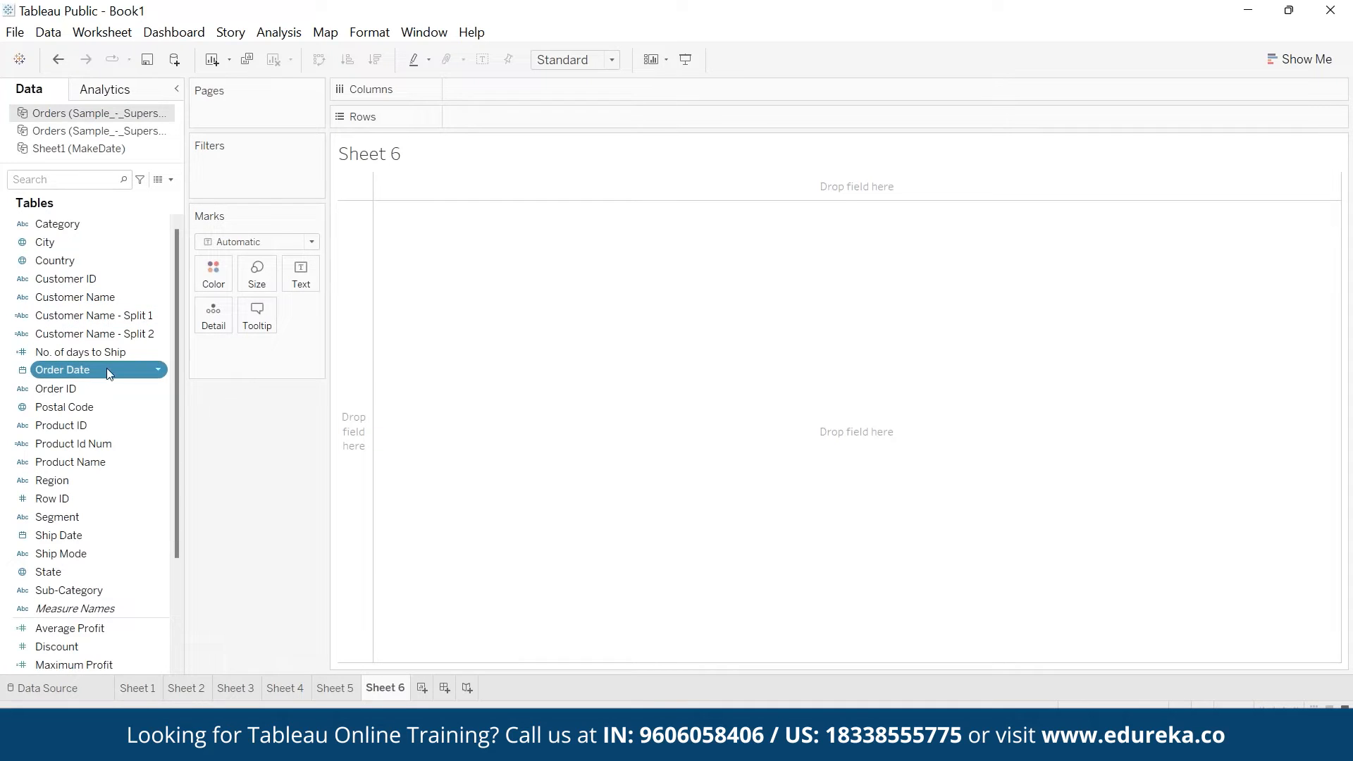
{"action": "left_click", "coordinate": [289, 33]}
{"action": "left_click", "coordinate": [389, 384]}
{"action": "type", "text": "month"}
Step: Define the month field as MONTH([Order Date]) and save it
{"action": "left_click", "coordinate": [392, 387]}
{"action": "type", "text": "mo"}
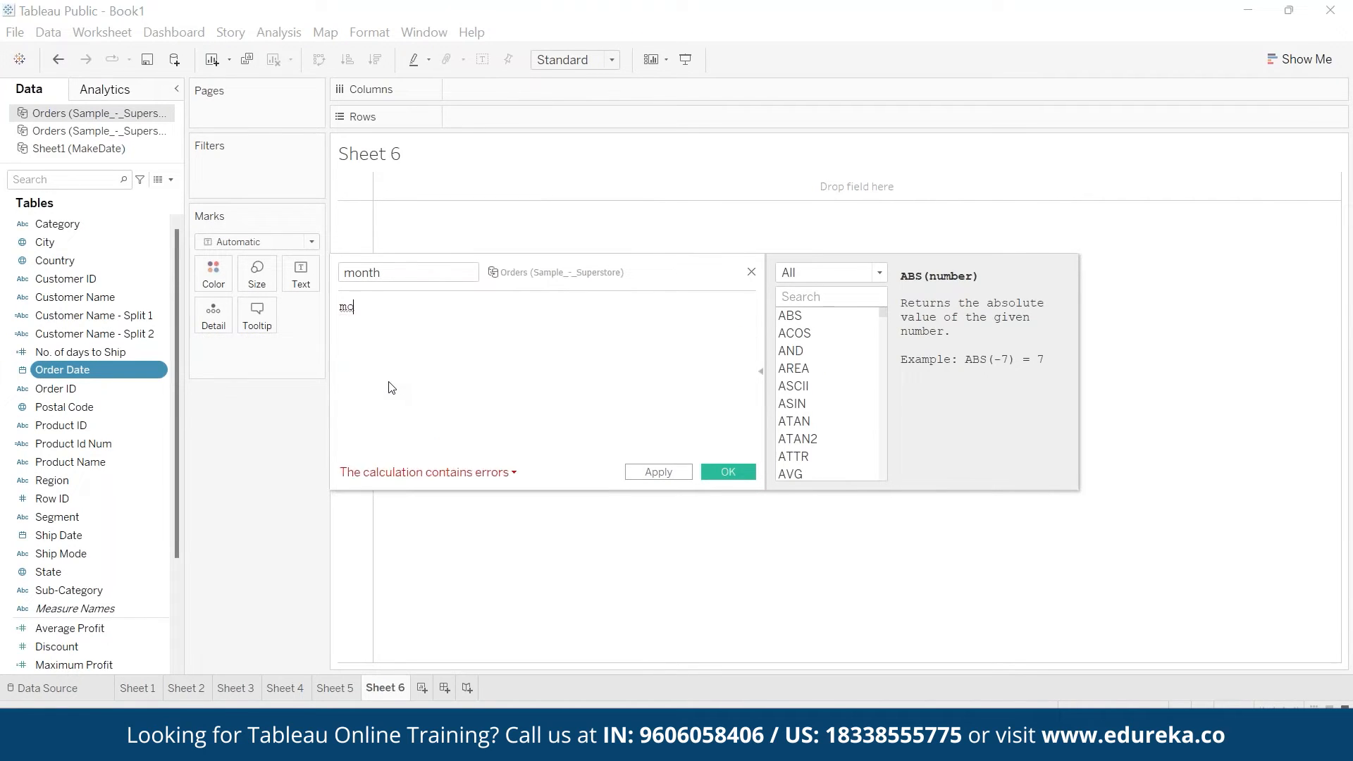
{"action": "key", "text": "Return"}
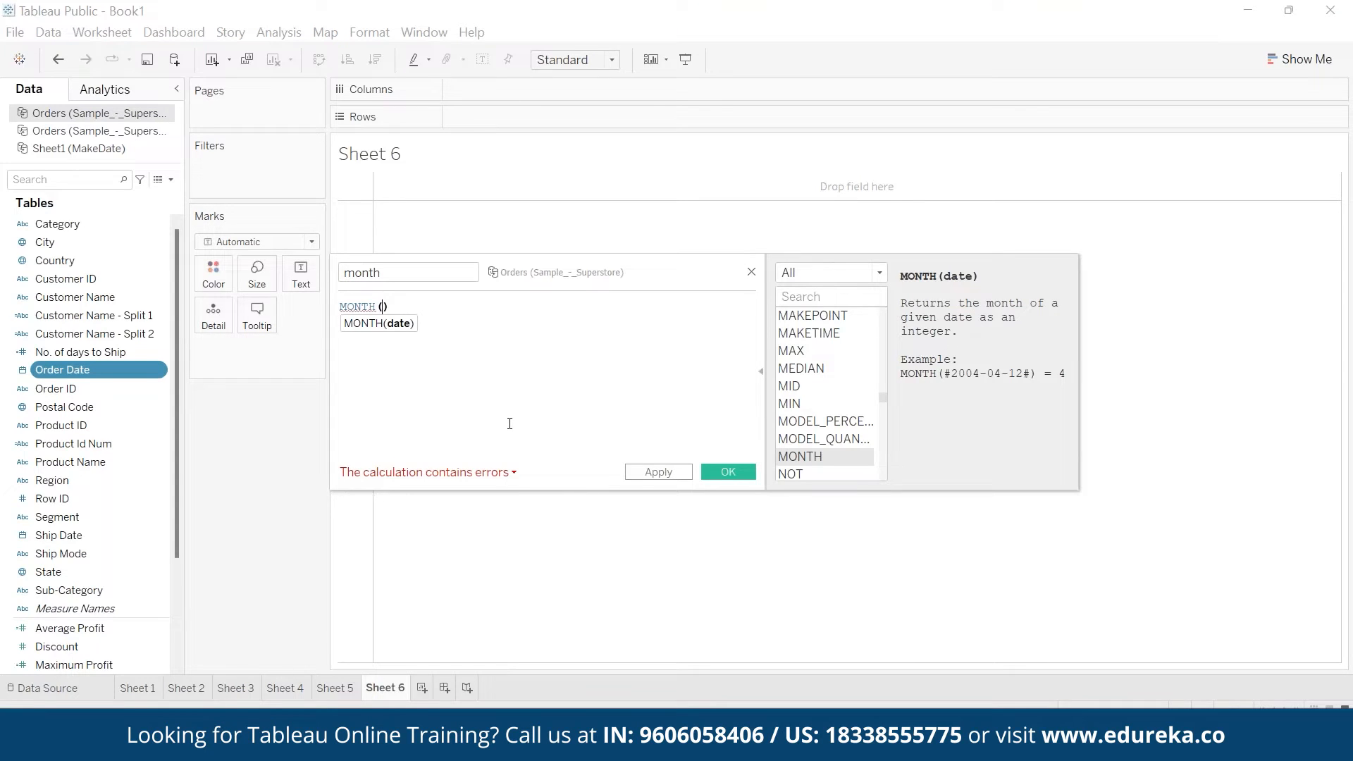
{"action": "type", "text": "ord"}
{"action": "key", "text": "Return"}
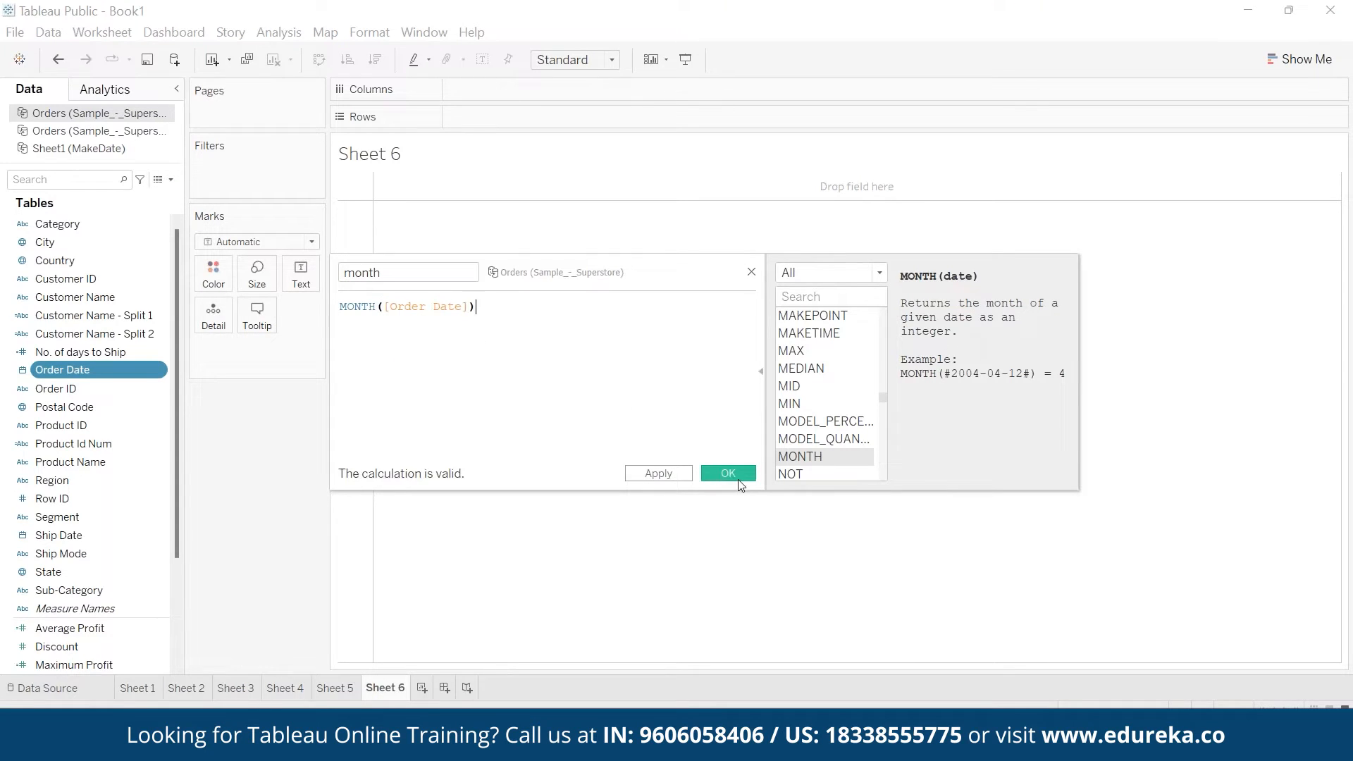
{"action": "left_click", "coordinate": [728, 473]}
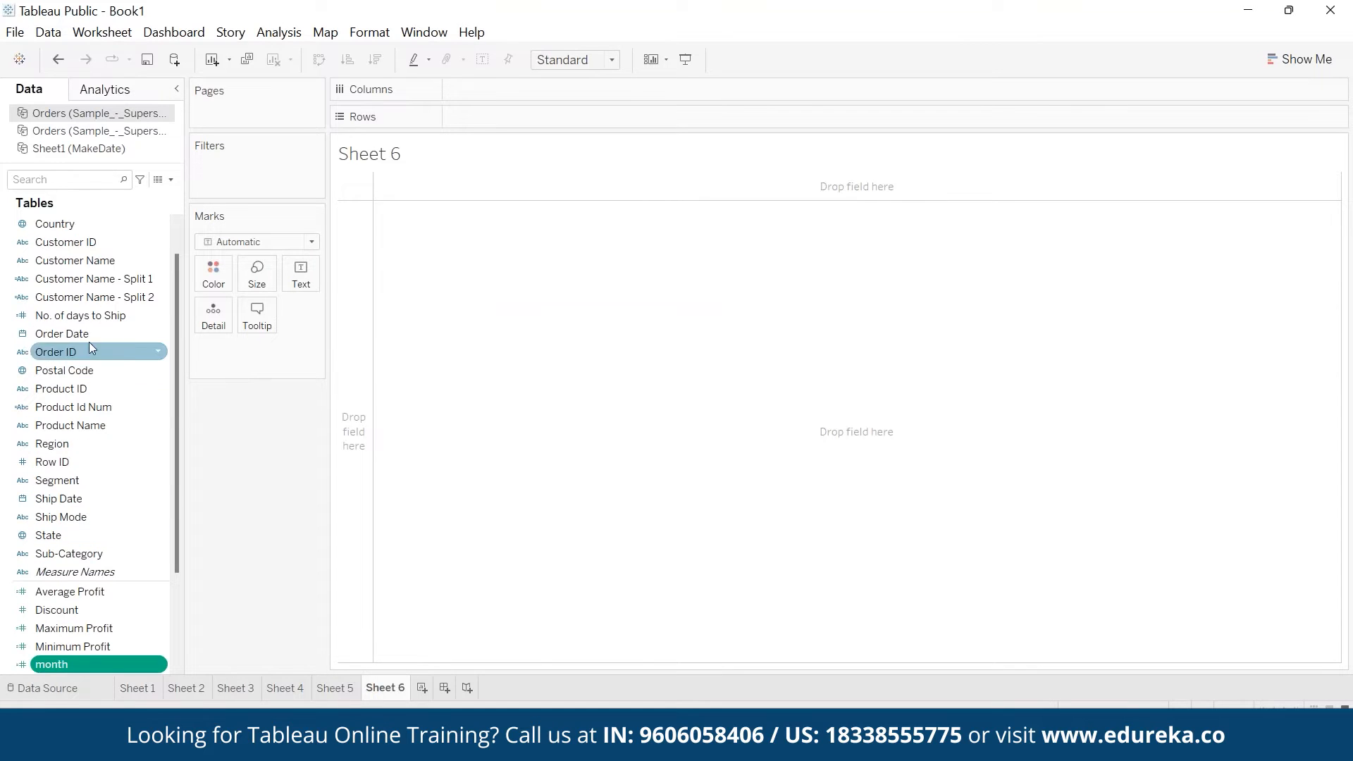
Step: Place the year of Order Date on Rows, followed by the month calculated field
{"action": "left_click_drag", "start_coordinate": [69, 330], "coordinate": [490, 108]}
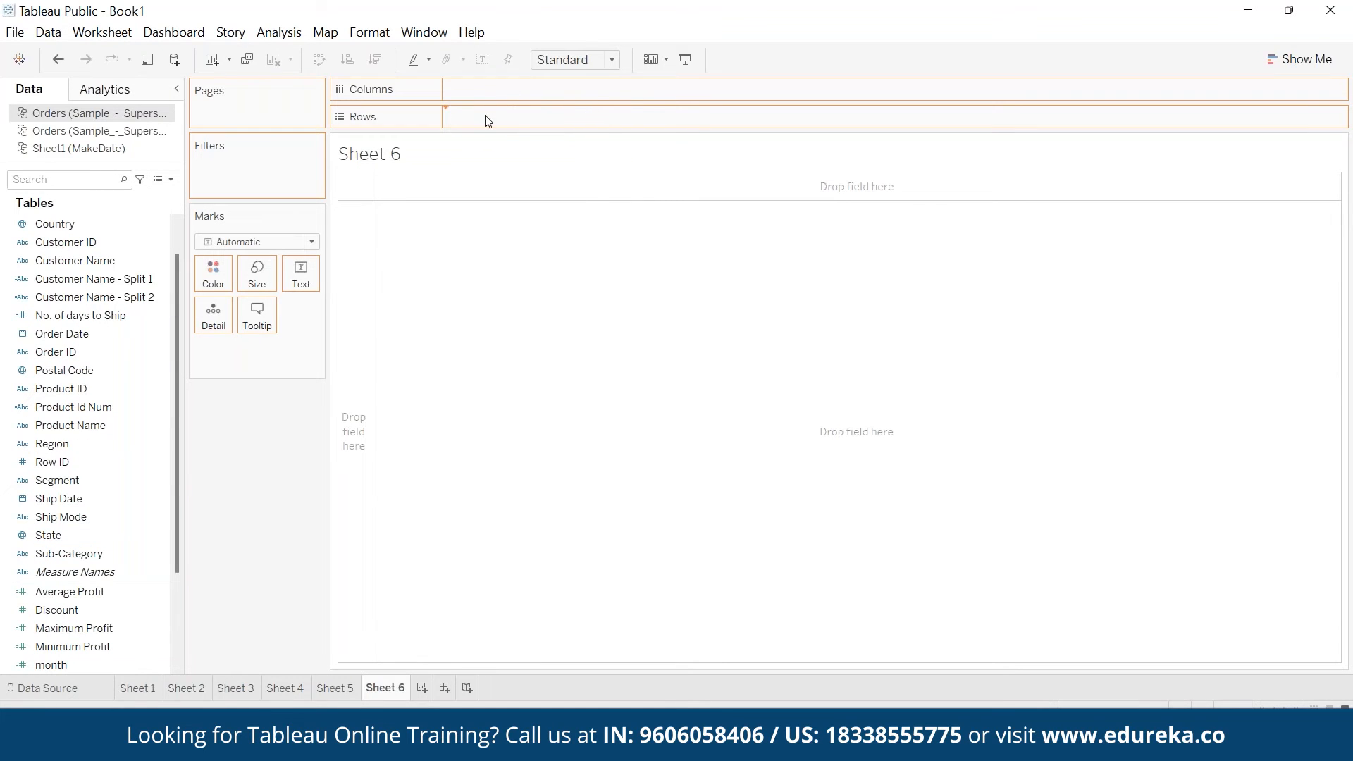
{"action": "left_click", "coordinate": [82, 666]}
{"action": "left_click_drag", "start_coordinate": [81, 661], "coordinate": [452, 211]}
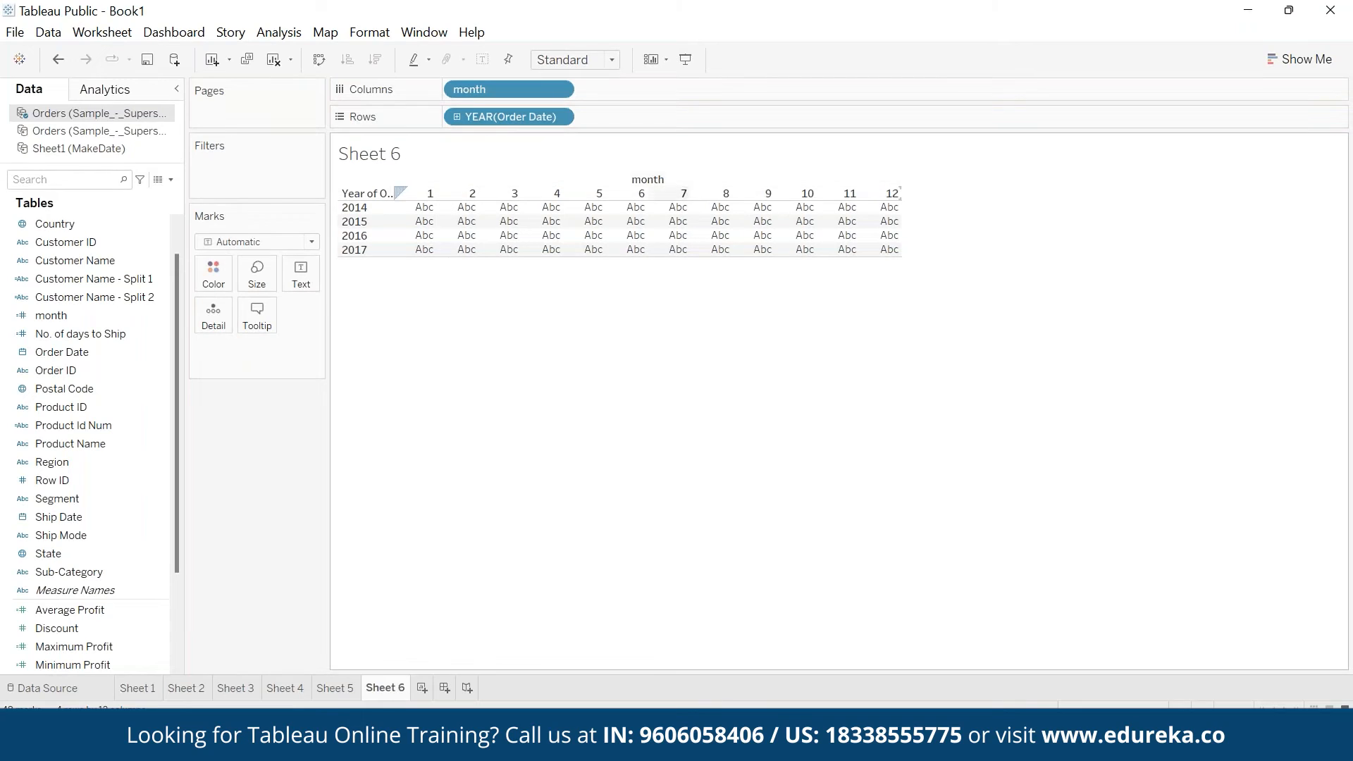
{"action": "left_click_drag", "start_coordinate": [497, 87], "coordinate": [603, 116]}
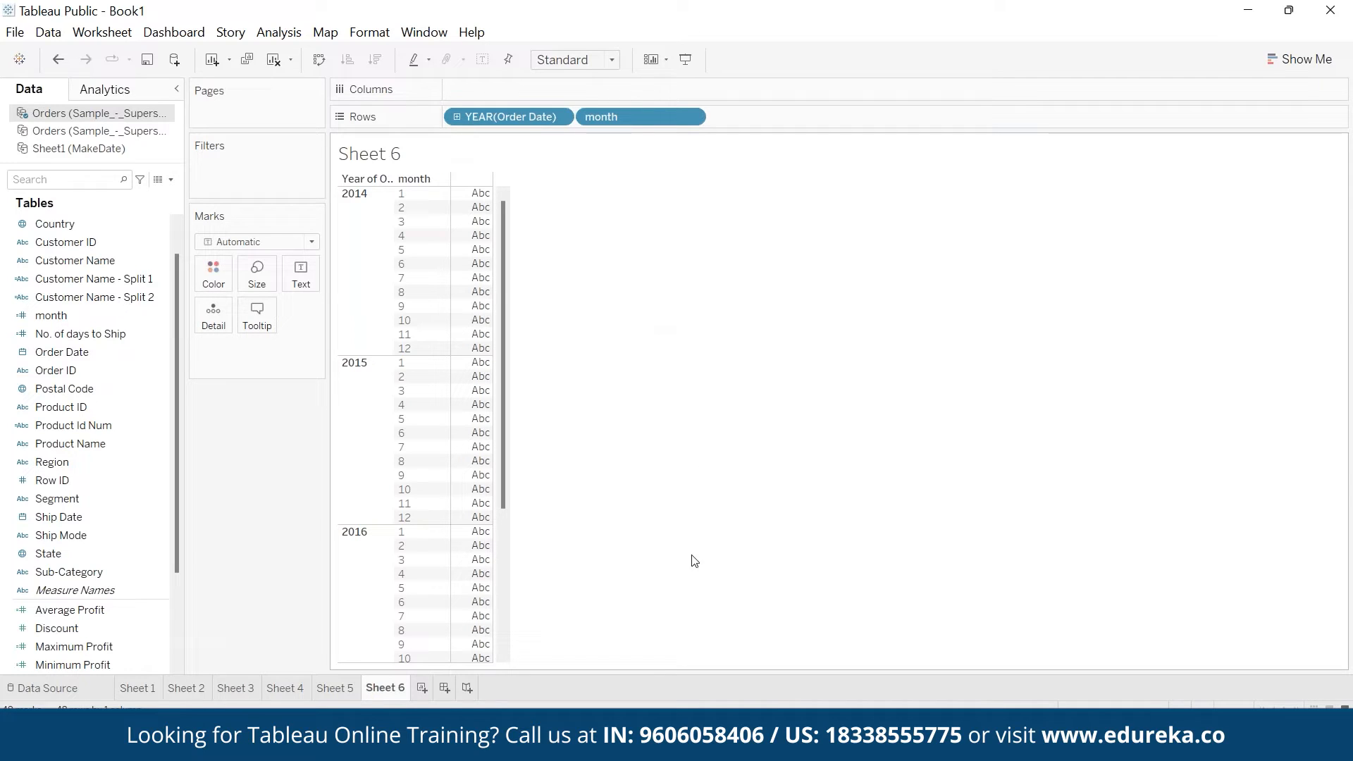
Step: Switch to the running WPS Presentation slideshow and advance it
{"action": "mouse_move", "coordinate": [599, 747]}
{"action": "mouse_move", "coordinate": [910, 747]}
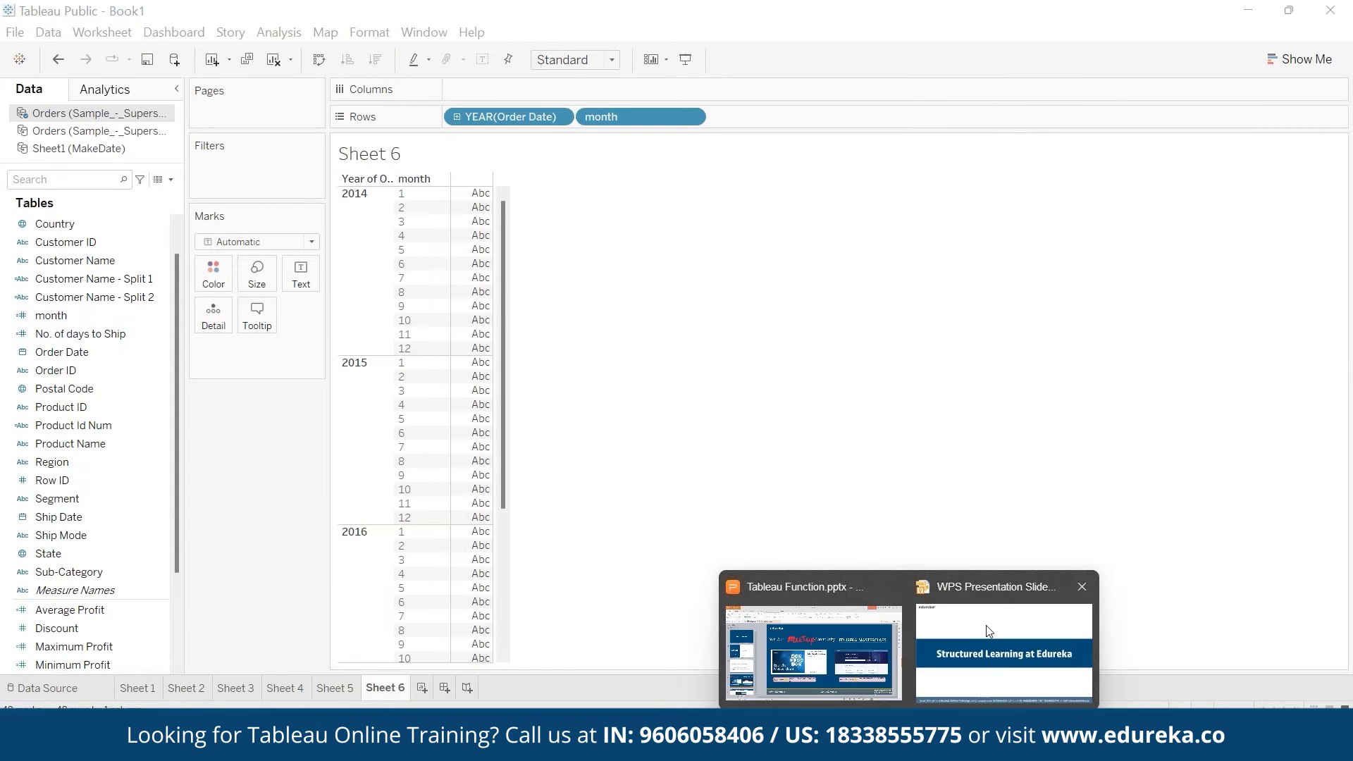
{"action": "left_click", "coordinate": [988, 629]}
{"action": "left_click", "coordinate": [791, 518]}
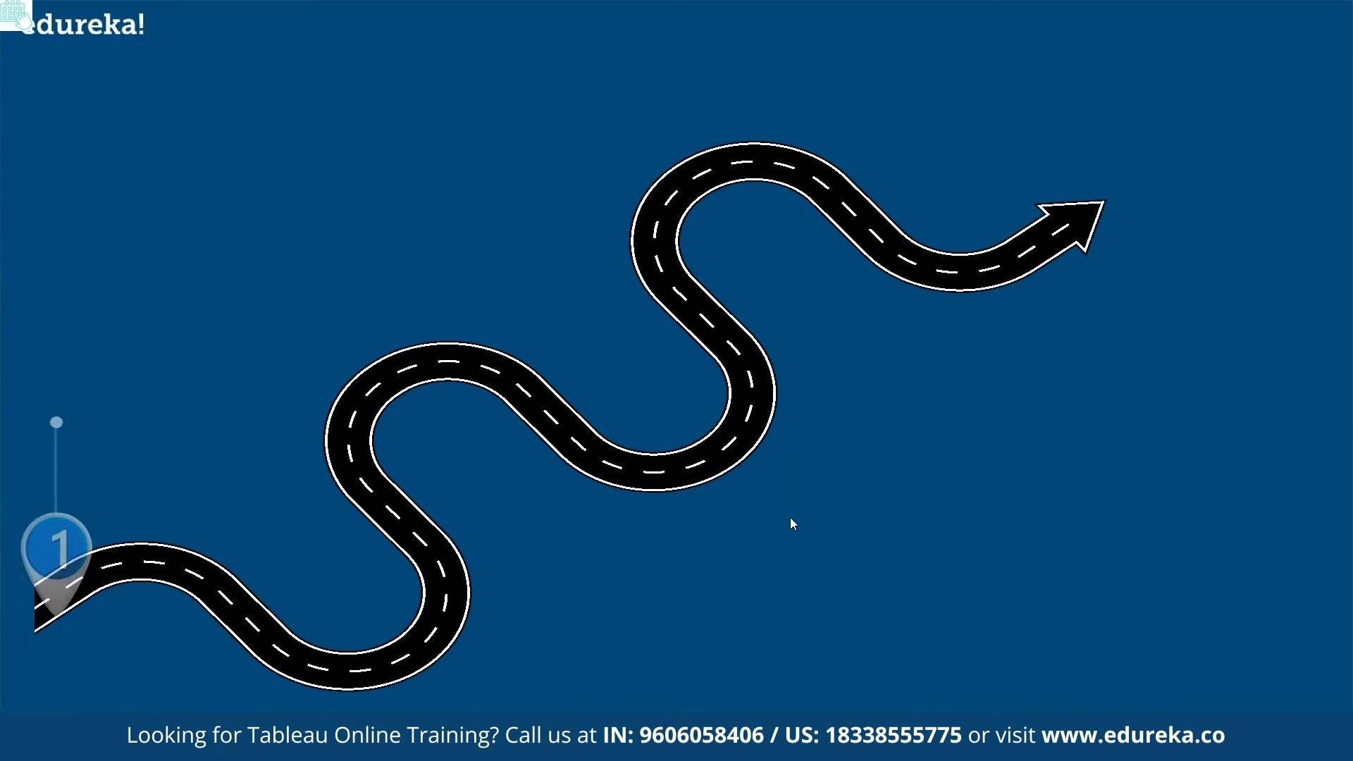
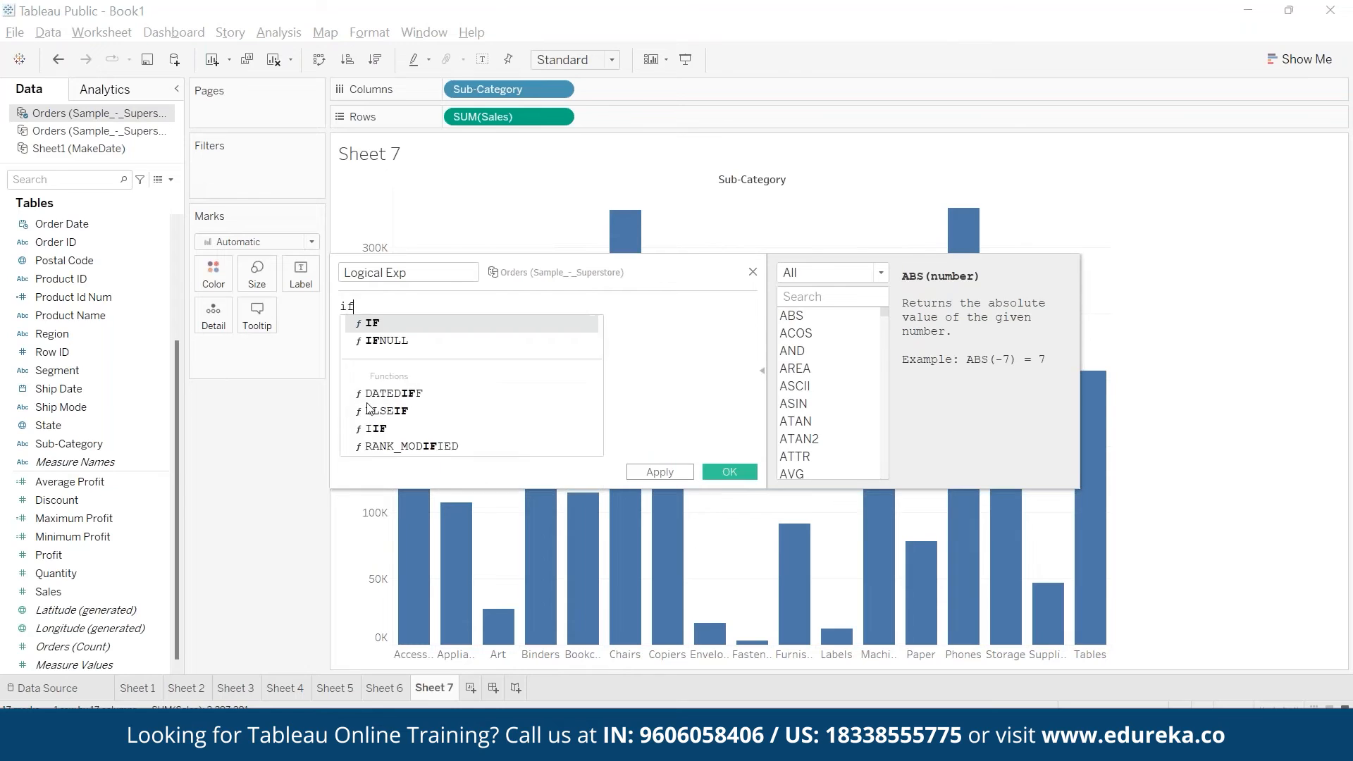
Step: Write the first condition of the Logical Exp formula as IF SUM([Sales]) > 250000 THEN "High Sales"
{"action": "type", "text": "> "}
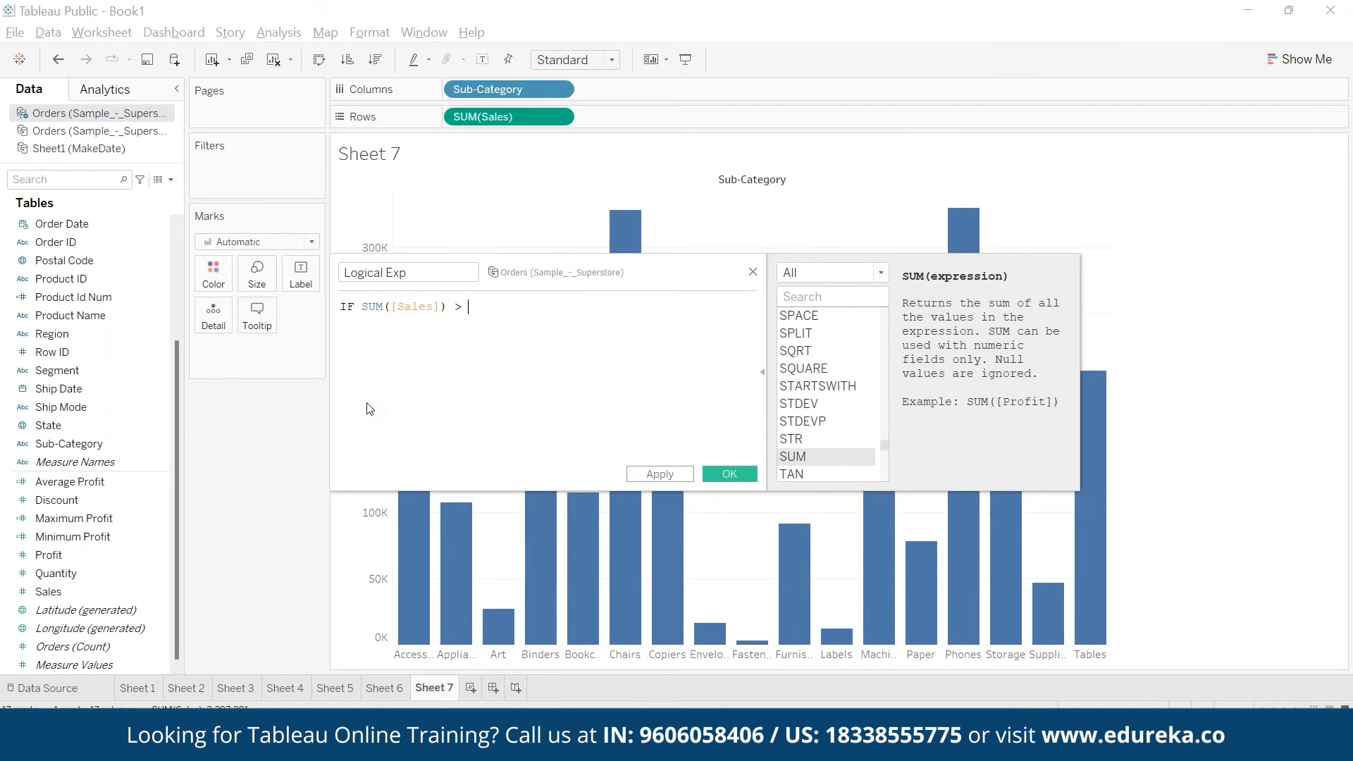
{"action": "type", "text": "250000 th"}
{"action": "key", "text": "Return"}
{"action": "type", "text": "\"high Sa"}
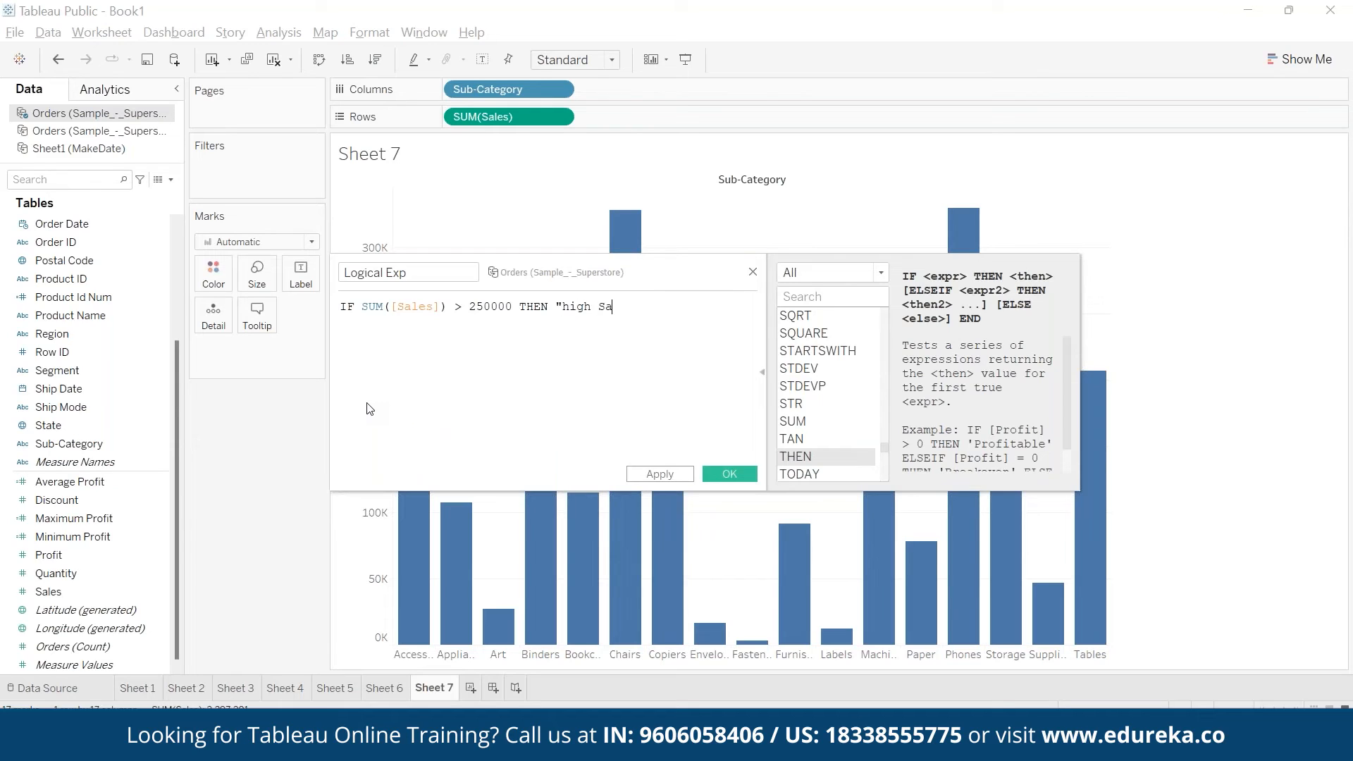
{"action": "type", "text": "les\""}
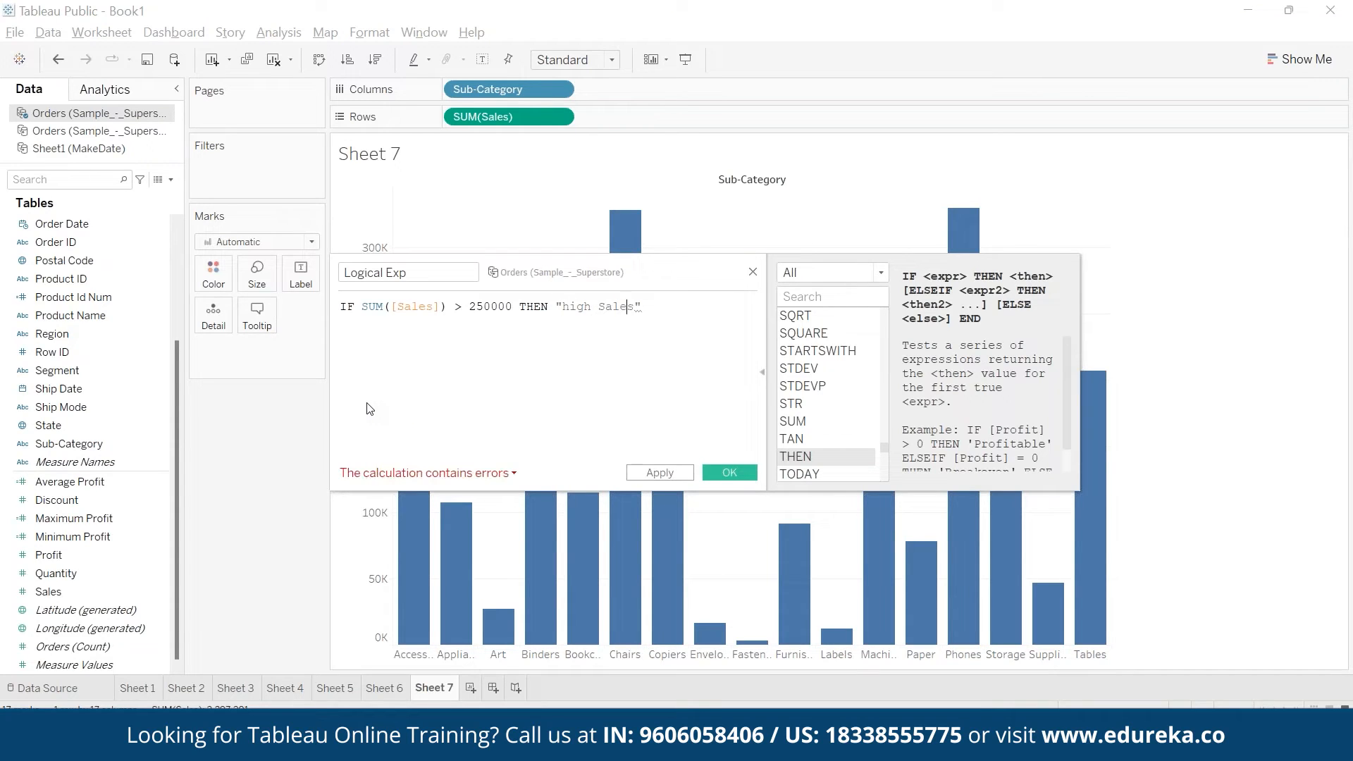
{"action": "key", "text": "BackSpace"}
{"action": "type", "text": "H"}
{"action": "key", "text": "Right"}
{"action": "key", "text": "Right"}
{"action": "key", "text": "Right"}
Step: Add a second line to the Logical Exp formula: ELSEIF SUM([Sales]) < 100000 THEN "Low Sales"
{"action": "key", "text": "Return"}
{"action": "type", "text": "el"}
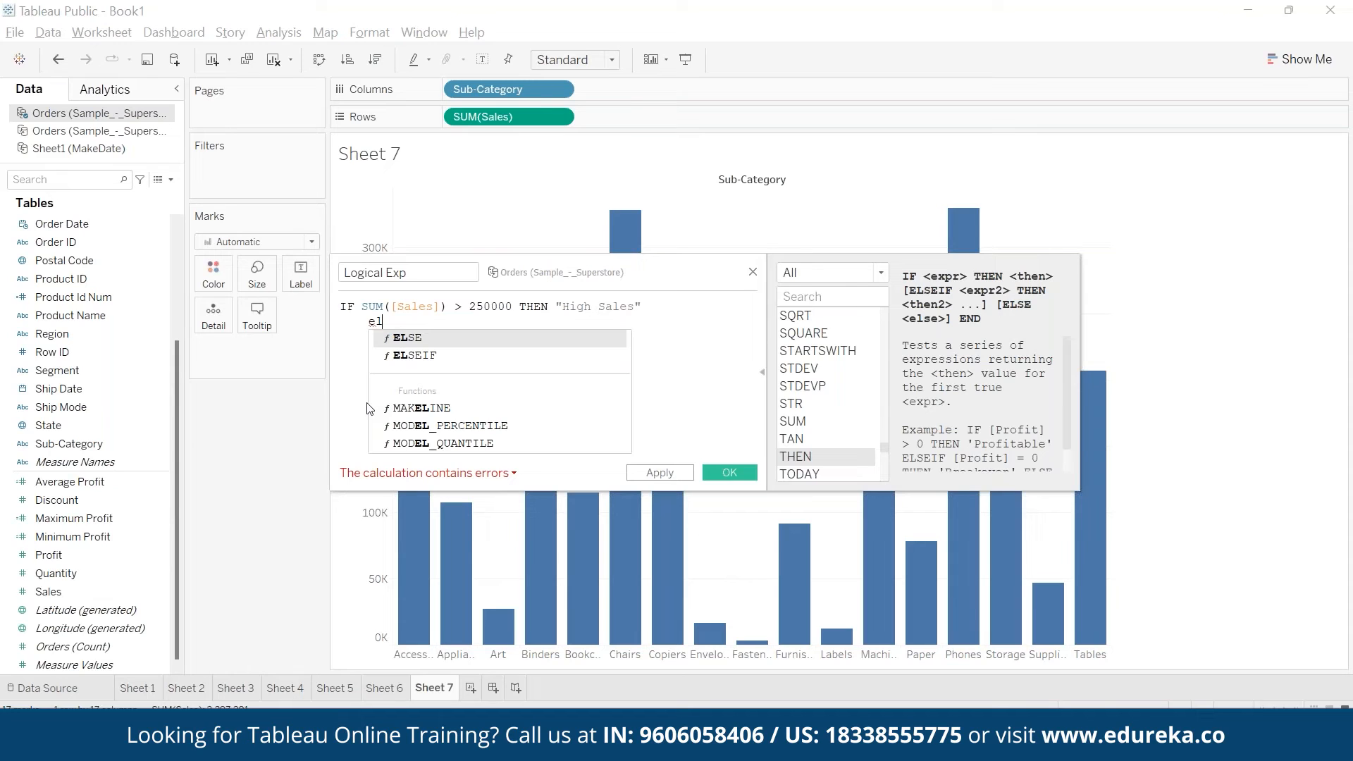
{"action": "key", "text": "Down"}
{"action": "key", "text": "Return"}
{"action": "type", "text": "SUM([Sales]) < "}
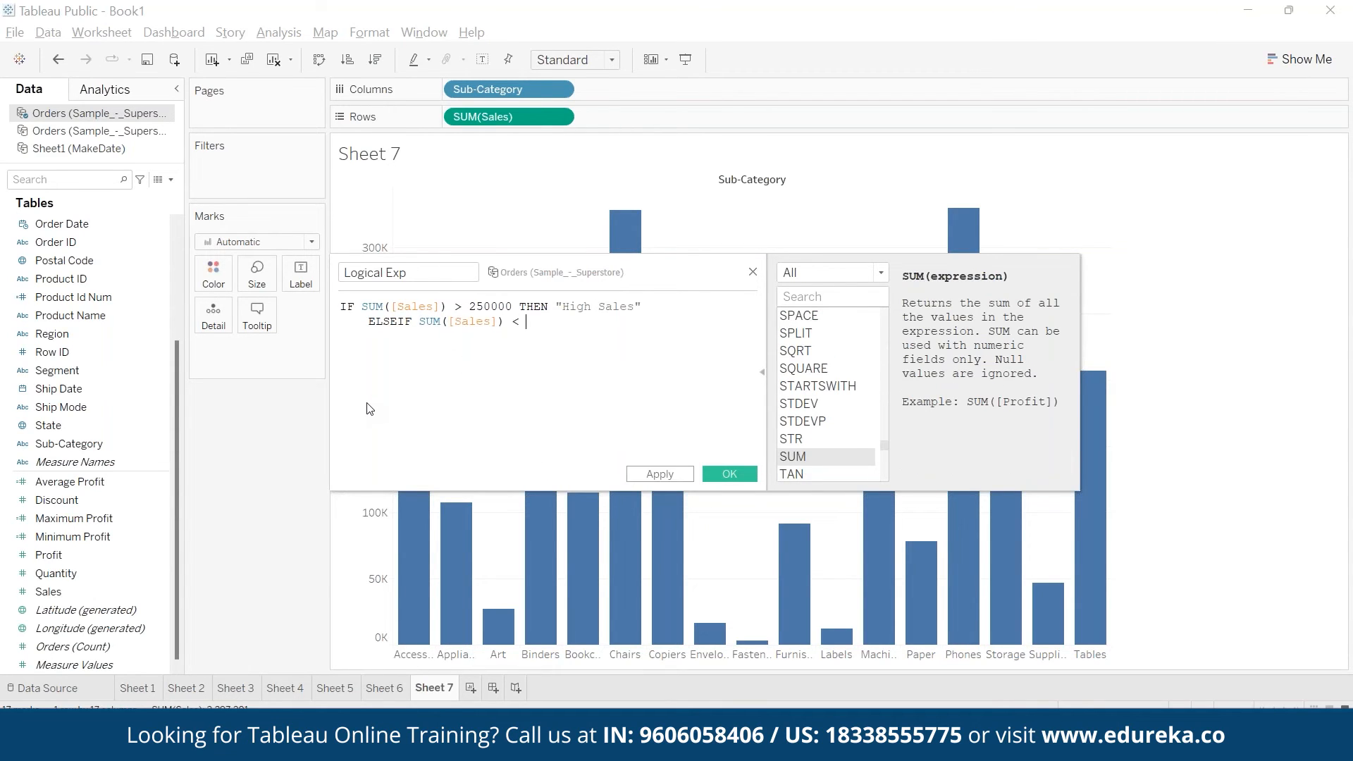
{"action": "type", "text": "100000 th"}
{"action": "key", "text": "Return"}
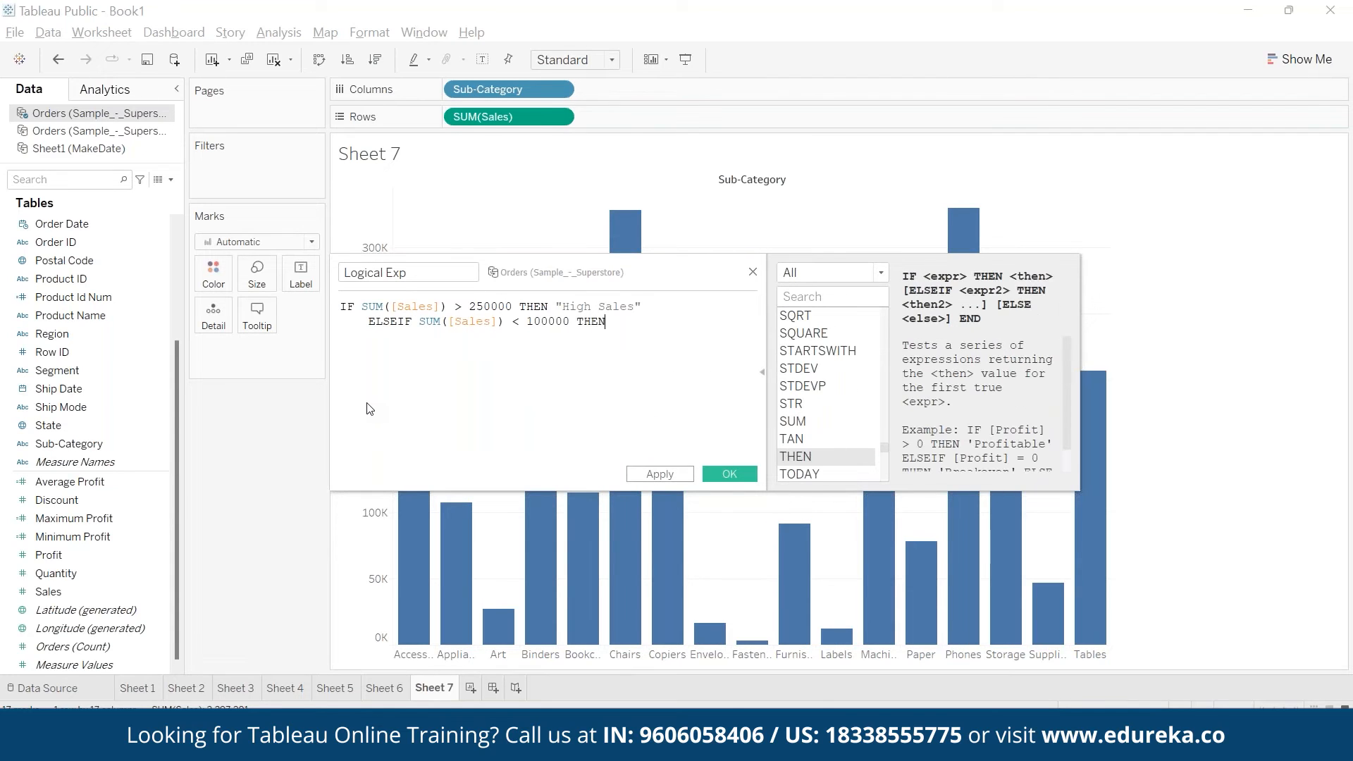
{"action": "type", "text": "\"Low Salees\""}
{"action": "key", "text": "Left"}
{"action": "key", "text": "Left"}
{"action": "key", "text": "BackSpace"}
{"action": "key", "text": "End"}
Step: Complete the Logical Exp formula with ELSE "Medium Sales" and a closing END
{"action": "key", "text": "Return"}
{"action": "type", "text": "ELSE"}
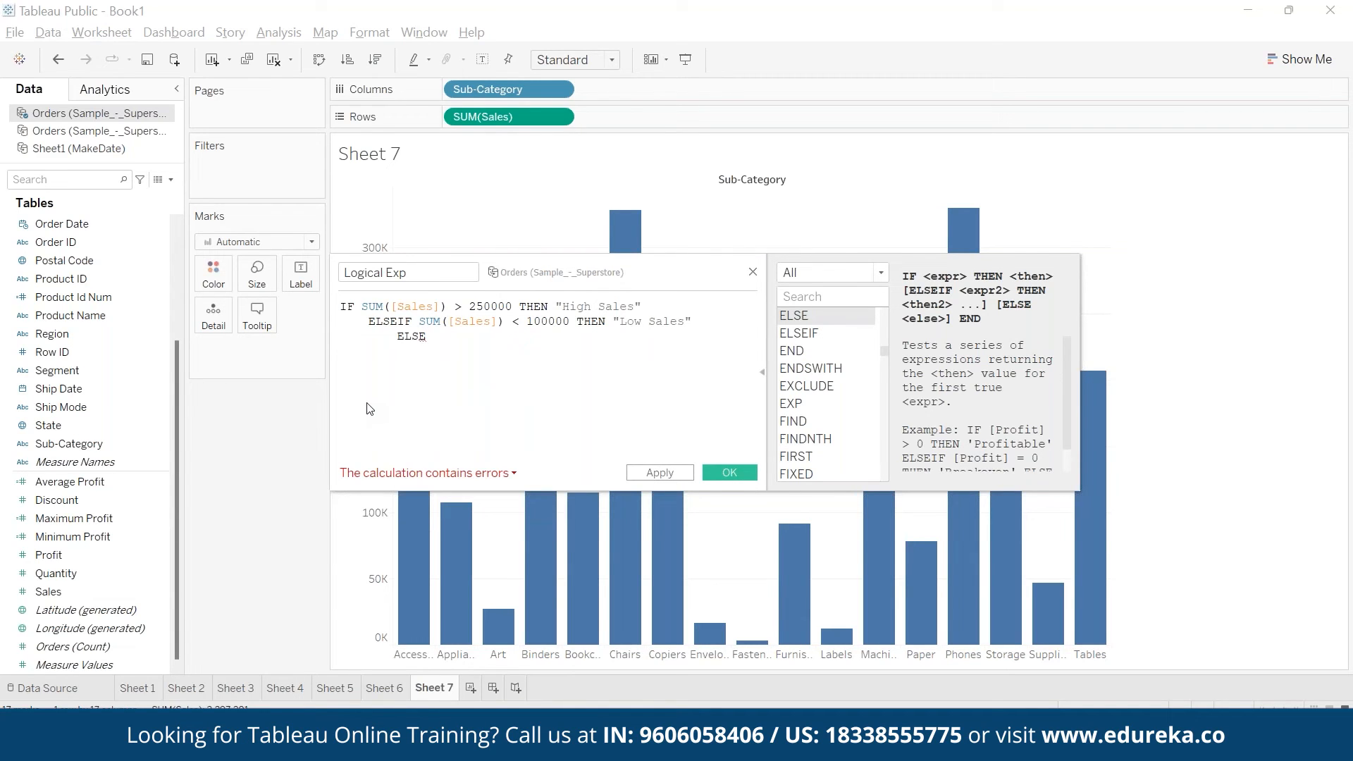
{"action": "type", "text": " \"Me"}
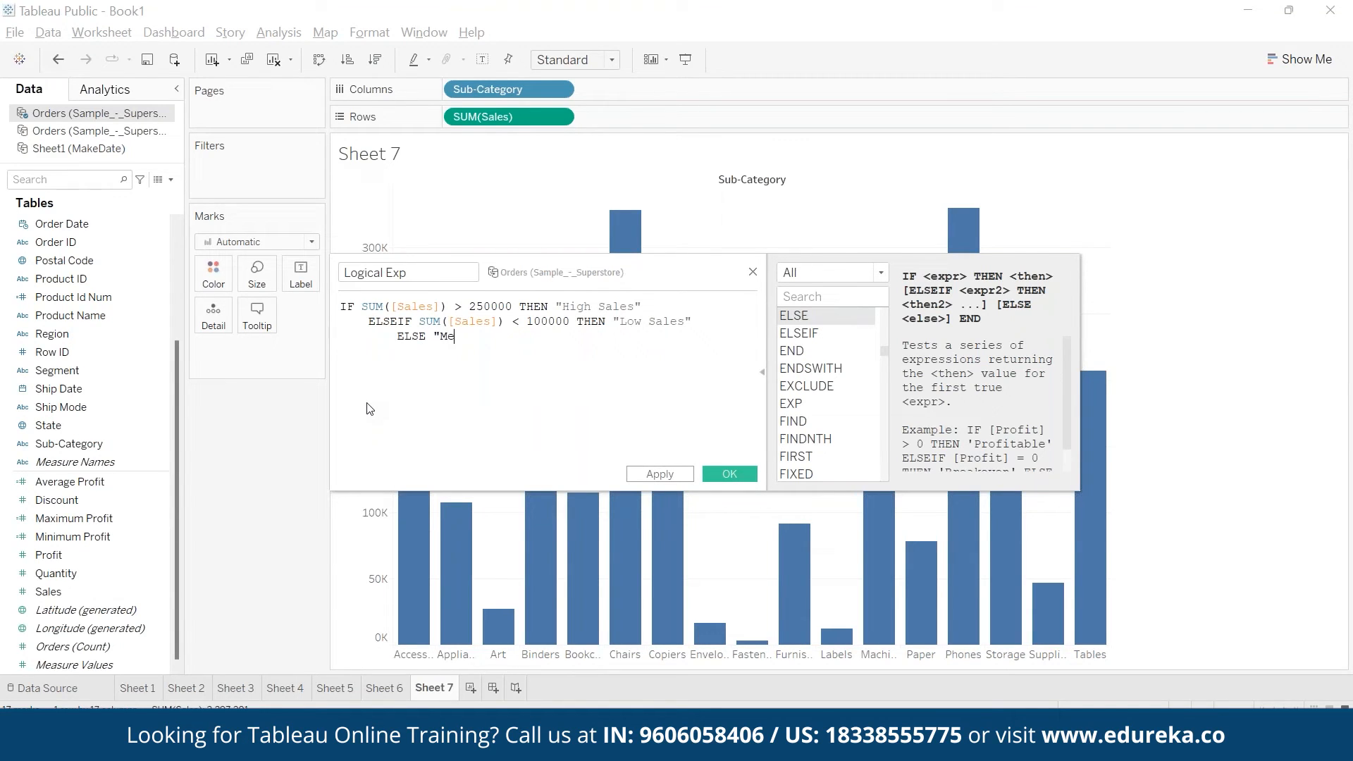
{"action": "type", "text": "dium Salees\""}
{"action": "key", "text": "BackSpace"}
{"action": "key", "text": "BackSpace"}
{"action": "type", "text": "s"}
{"action": "key", "text": "End"}
{"action": "key", "text": "Return"}
{"action": "type", "text": "e"}
{"action": "left_click", "coordinate": [367, 409]}
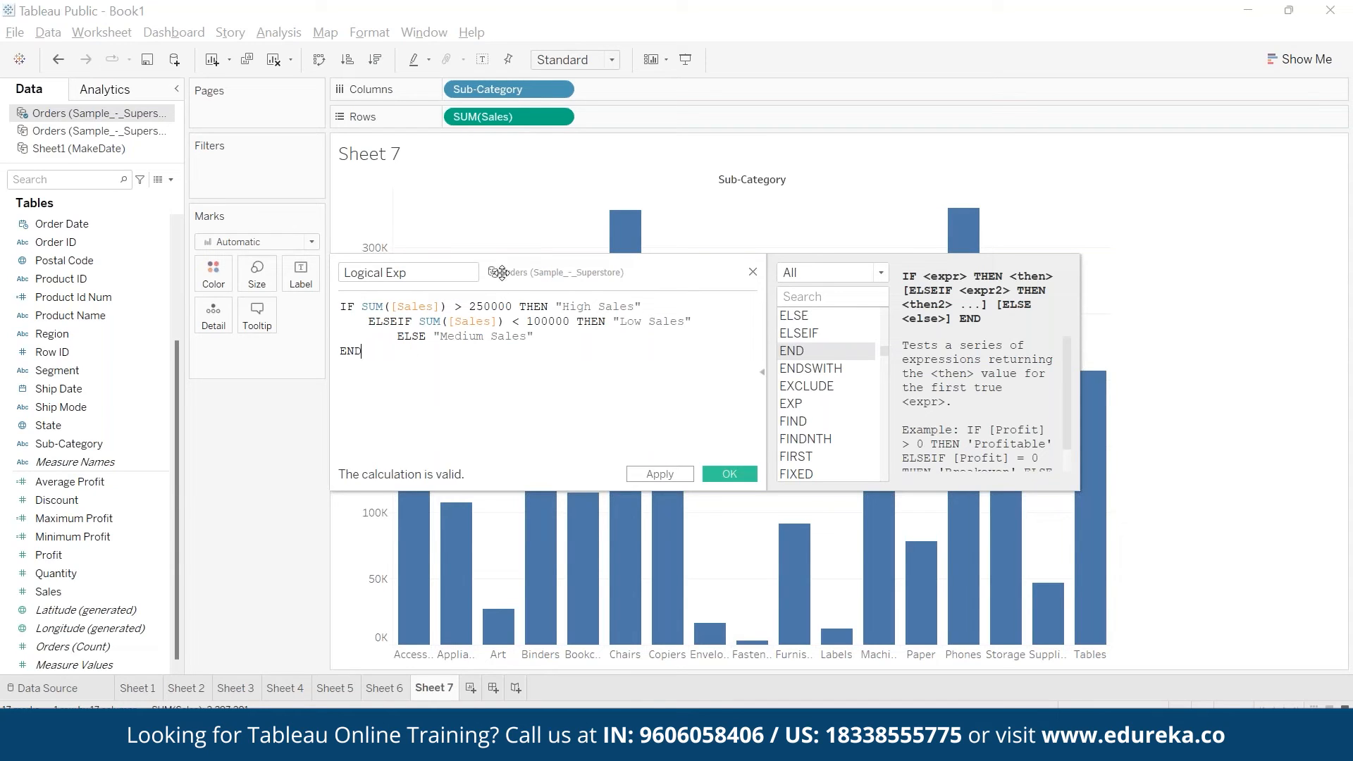
Step: Move the calculation editor off the tall bars and compare the Chairs sales with the "High Sales" condition
{"action": "mouse_move", "coordinate": [624, 212]}
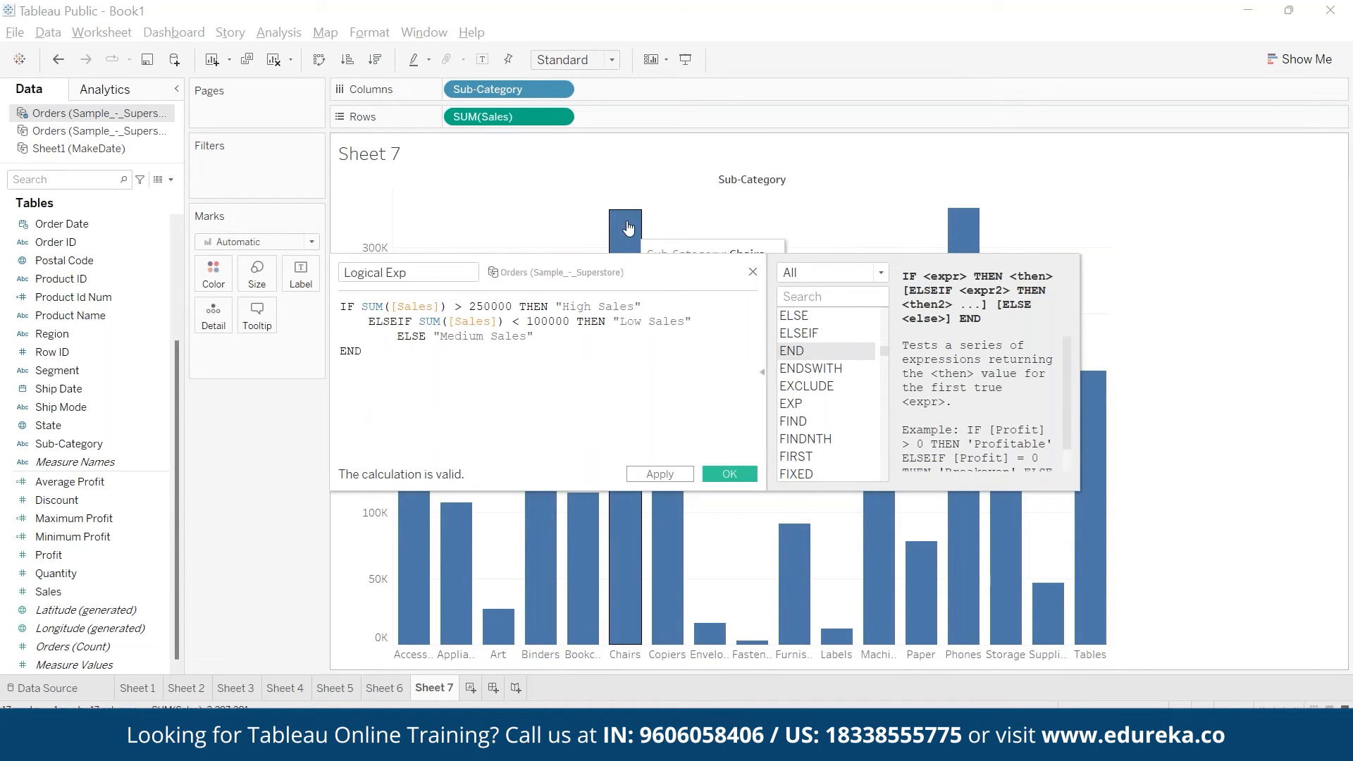
{"action": "left_click_drag", "start_coordinate": [695, 272], "coordinate": [893, 329]}
{"action": "mouse_move", "coordinate": [625, 224]}
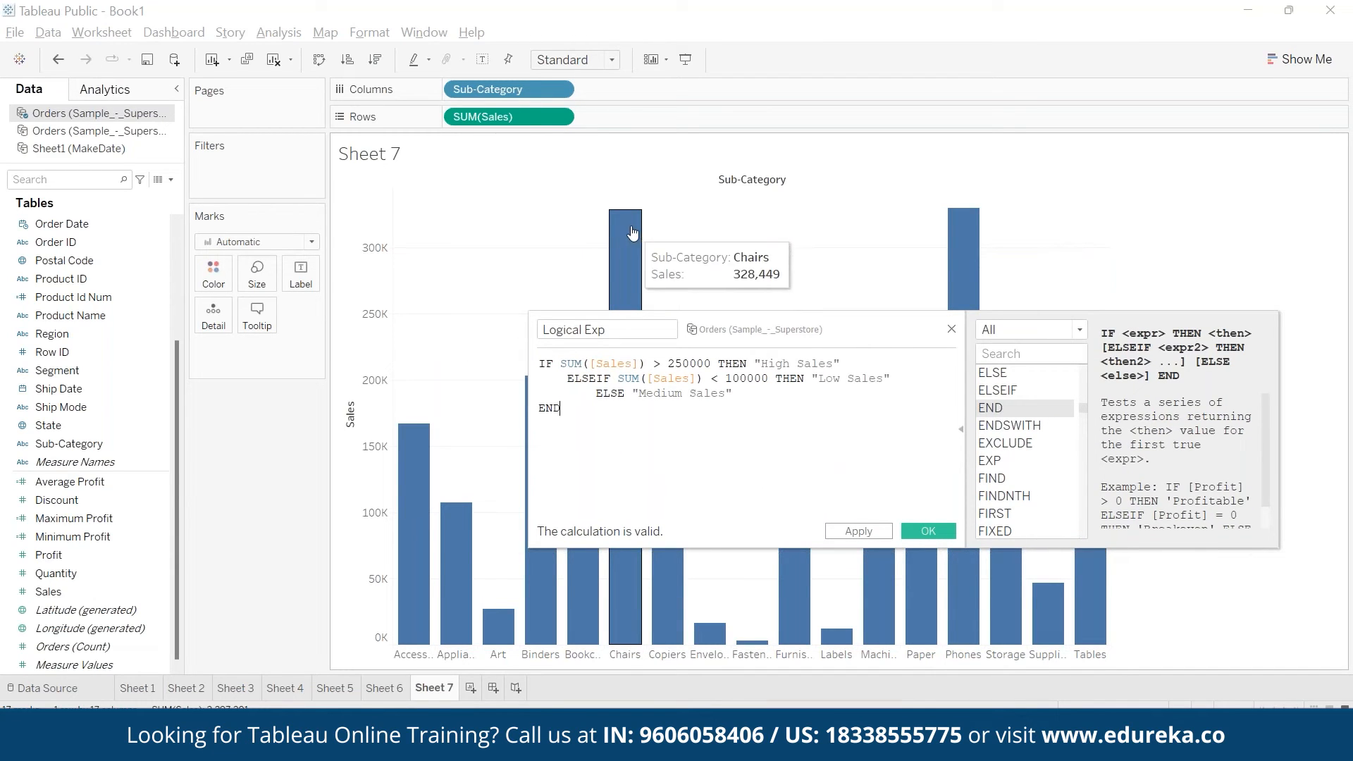
{"action": "left_click_drag", "start_coordinate": [756, 363], "coordinate": [841, 363]}
{"action": "mouse_move", "coordinate": [425, 444]}
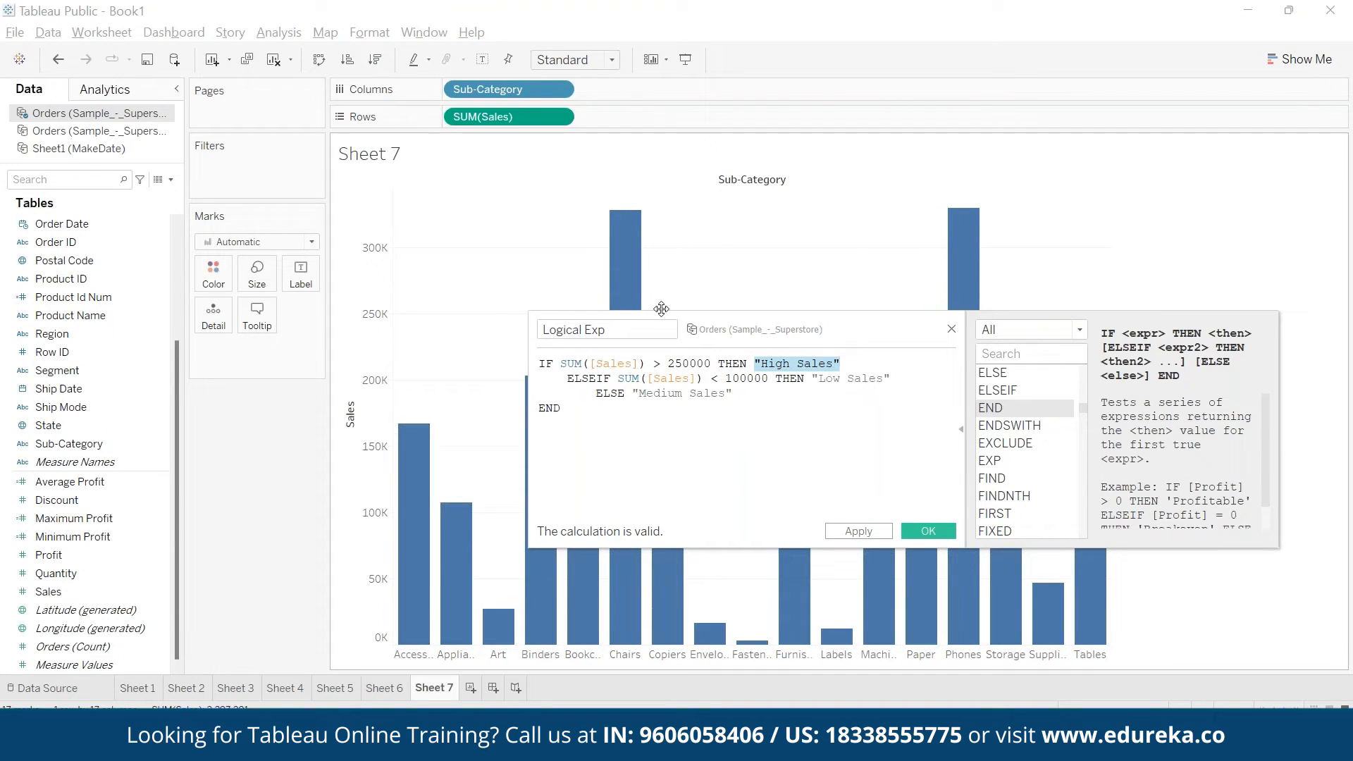
Step: Collapse the function reference, move the editor off the shorter bars and compare the "Low Sales" and "Medium Sales" conditions with the chart
{"action": "left_click", "coordinate": [961, 430]}
{"action": "left_click_drag", "start_coordinate": [876, 326], "coordinate": [1072, 330]}
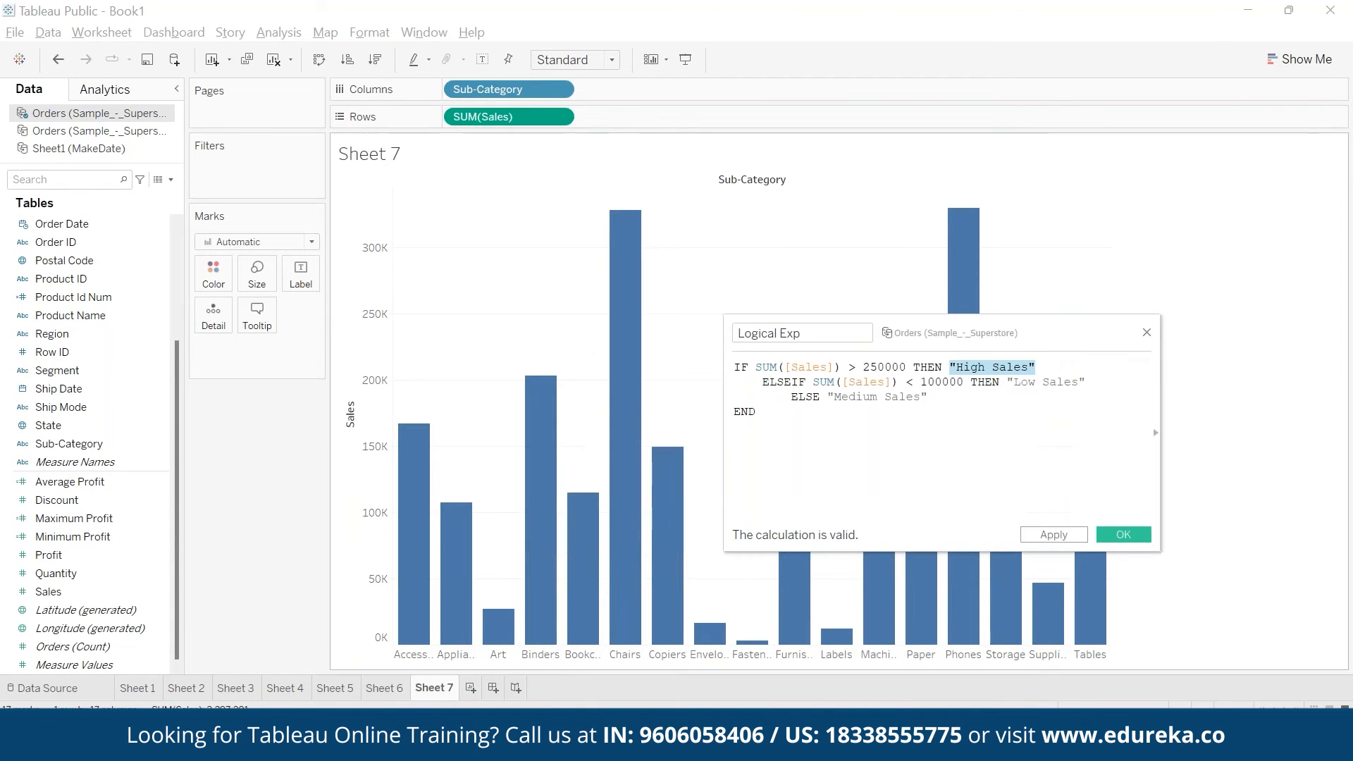
{"action": "mouse_move", "coordinate": [421, 435]}
{"action": "left_click_drag", "start_coordinate": [812, 381], "coordinate": [956, 381]}
{"action": "mouse_move", "coordinate": [422, 437]}
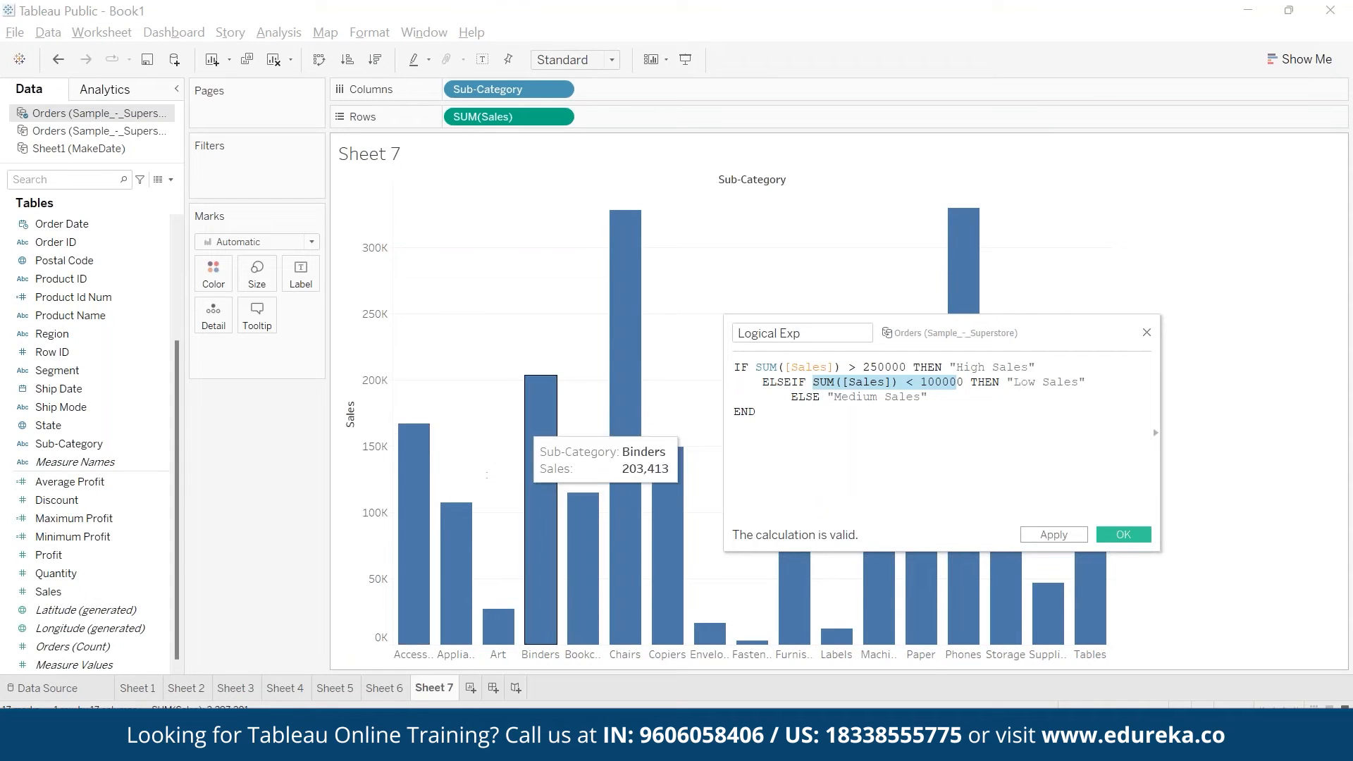
{"action": "left_click_drag", "start_coordinate": [828, 397], "coordinate": [937, 397]}
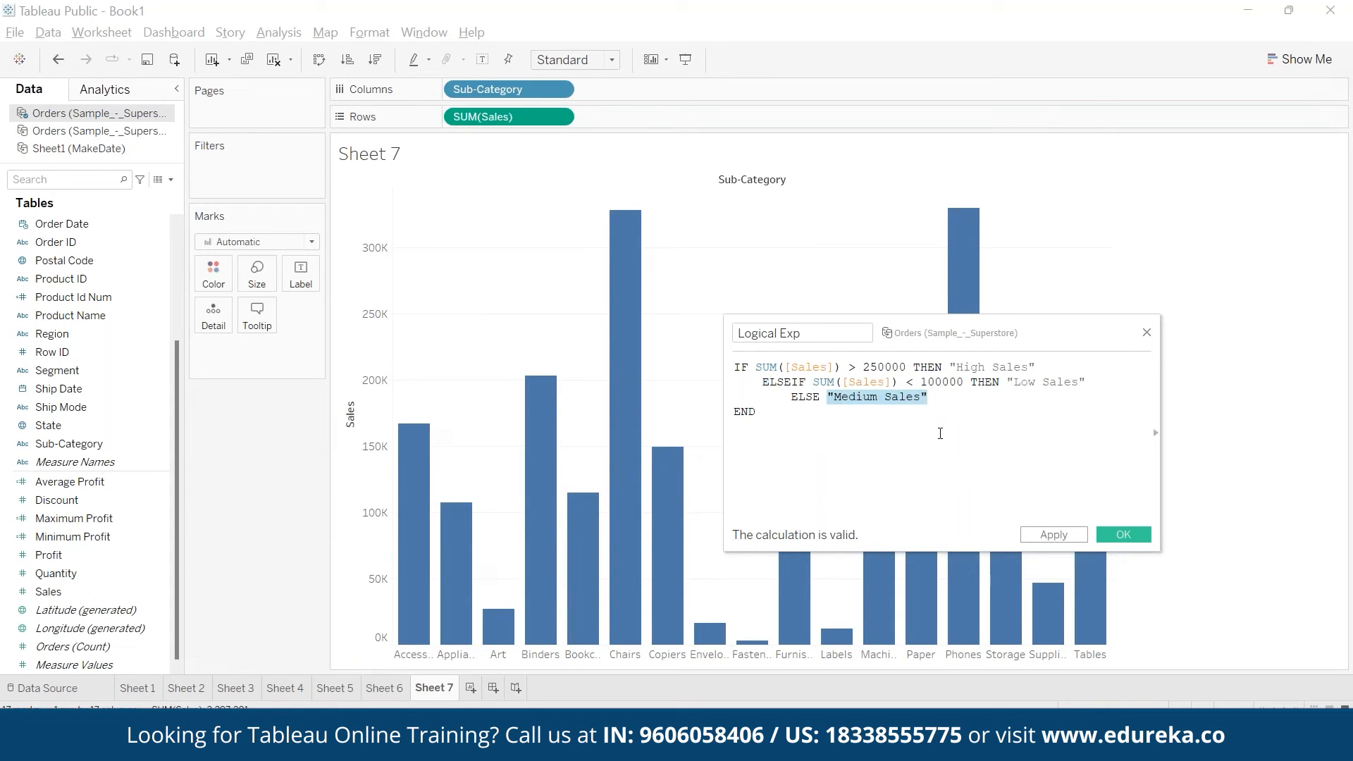
{"action": "left_click", "coordinate": [940, 434]}
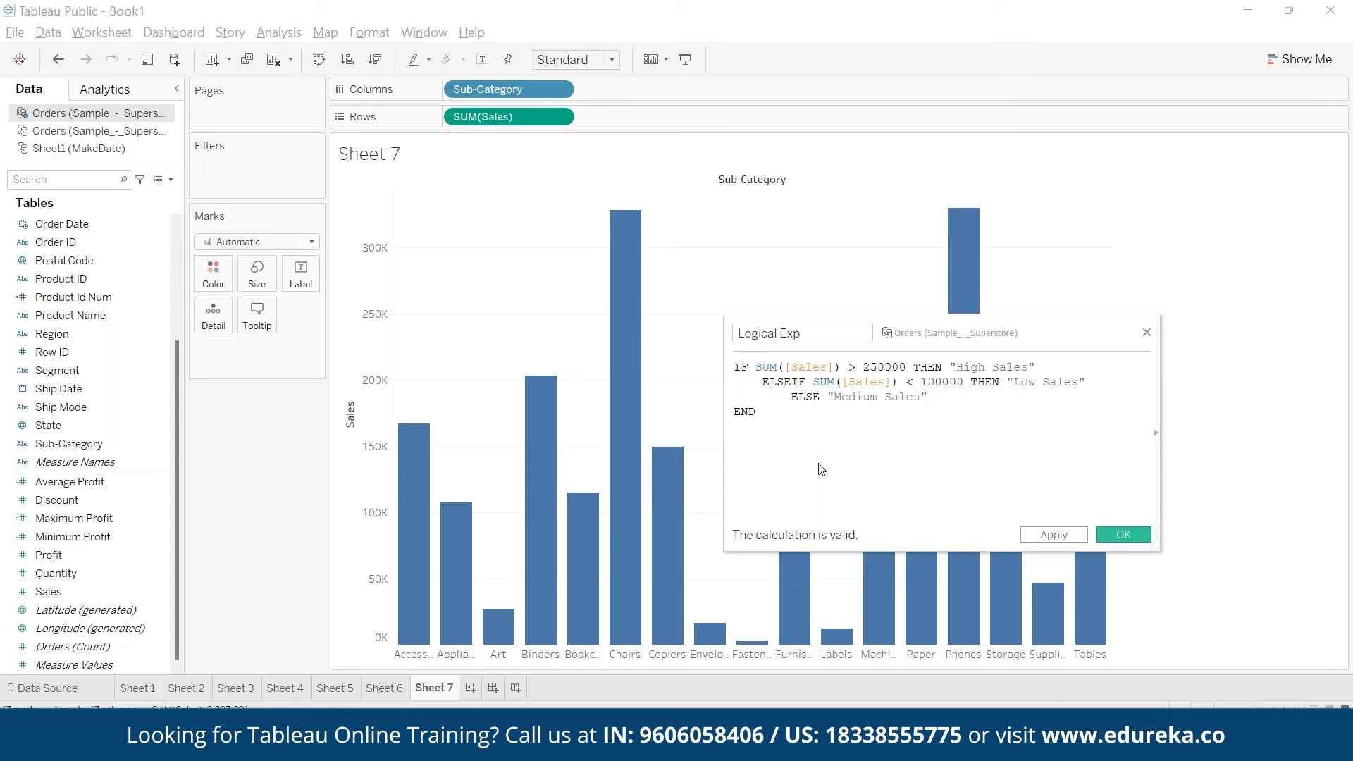
Step: Save the Logical Exp calculation and color the Sub-Category sales bars by it
{"action": "left_click", "coordinate": [1122, 535]}
{"action": "left_click_drag", "start_coordinate": [64, 518], "coordinate": [214, 273]}
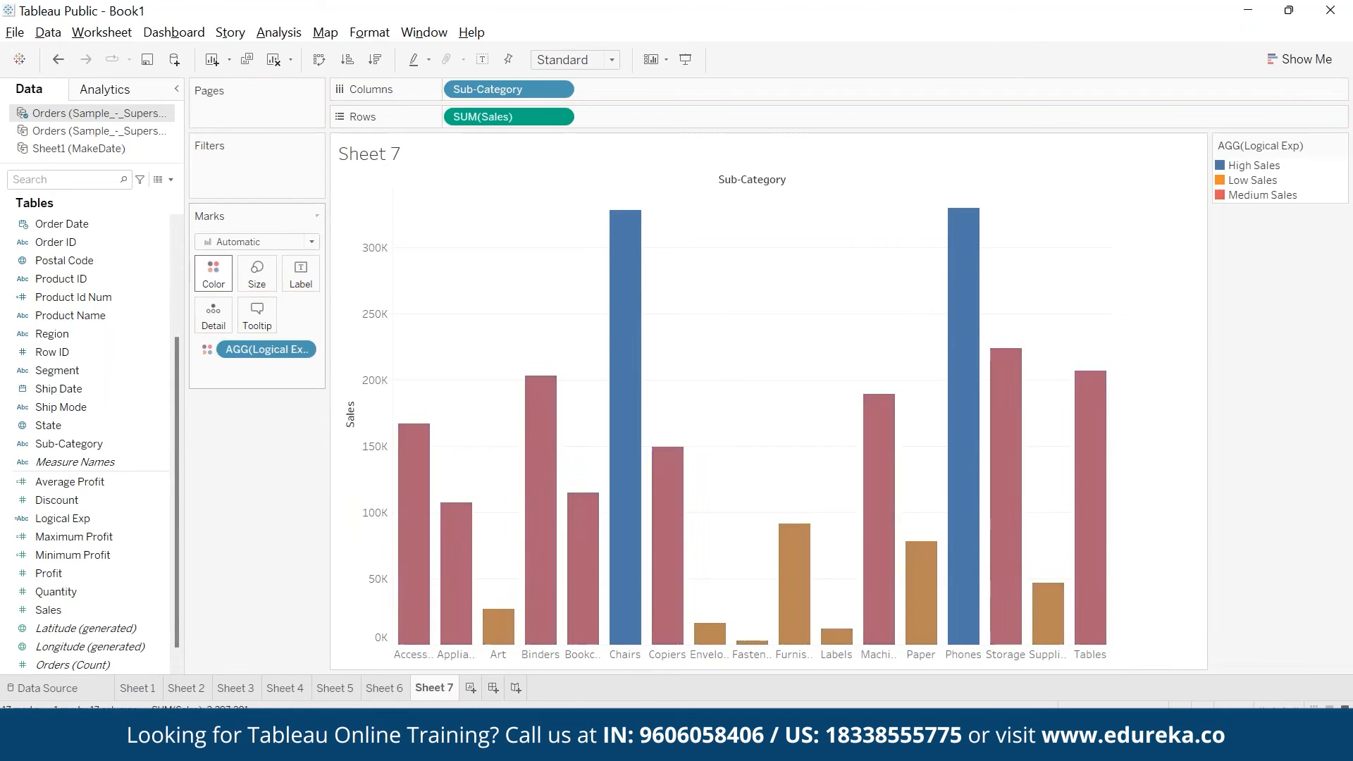
Step: Recolor the Logical Exp categories: green for High Sales, red for Low Sales and grey for Medium Sales
{"action": "double_click", "coordinate": [1262, 167]}
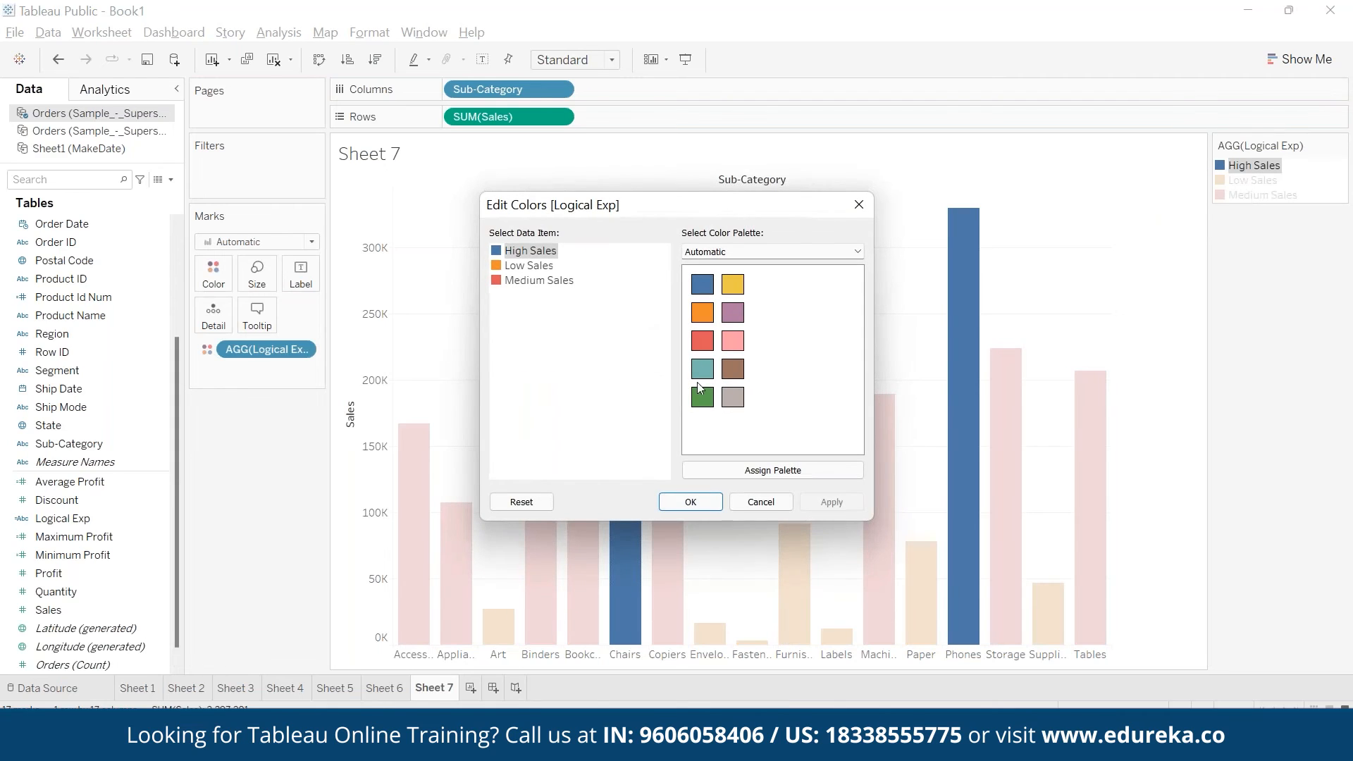
{"action": "left_click", "coordinate": [706, 393]}
{"action": "left_click", "coordinate": [536, 266]}
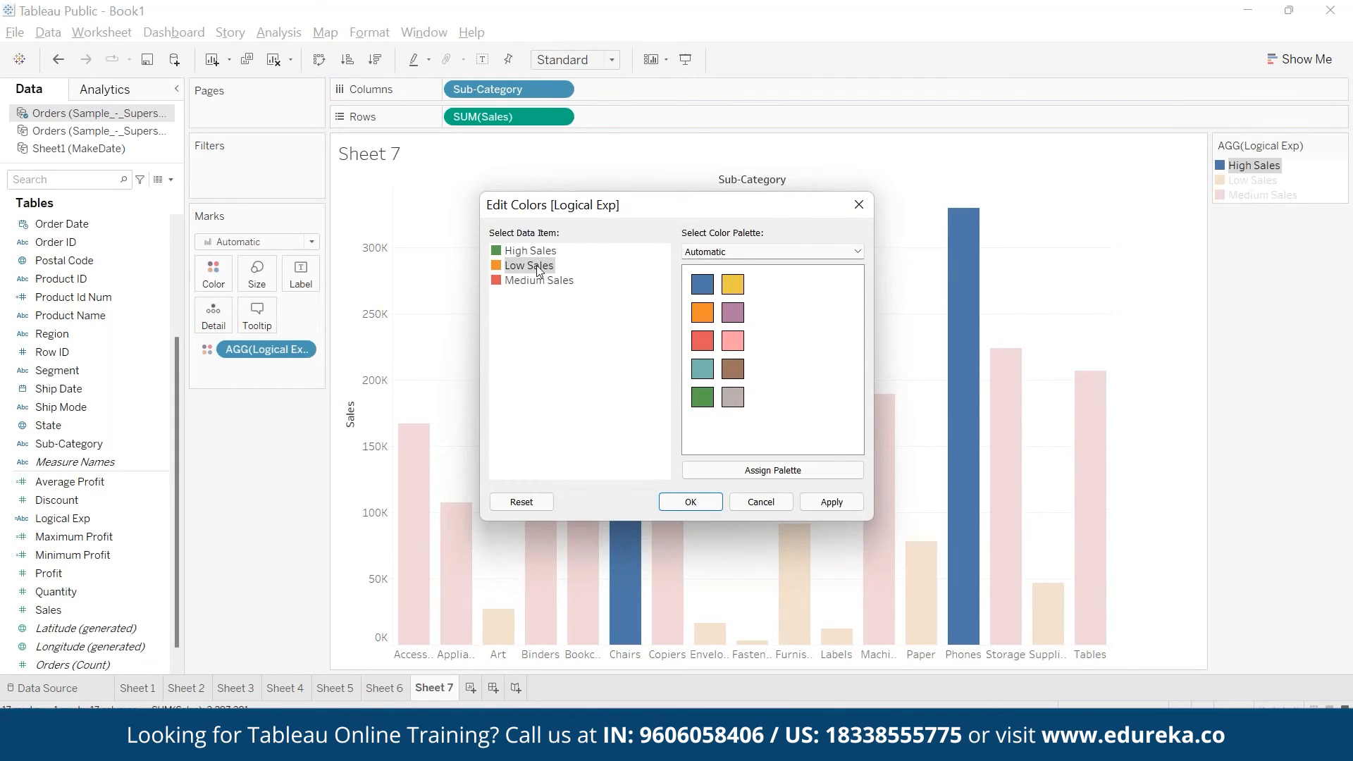
{"action": "left_click", "coordinate": [711, 346]}
{"action": "left_click", "coordinate": [567, 282]}
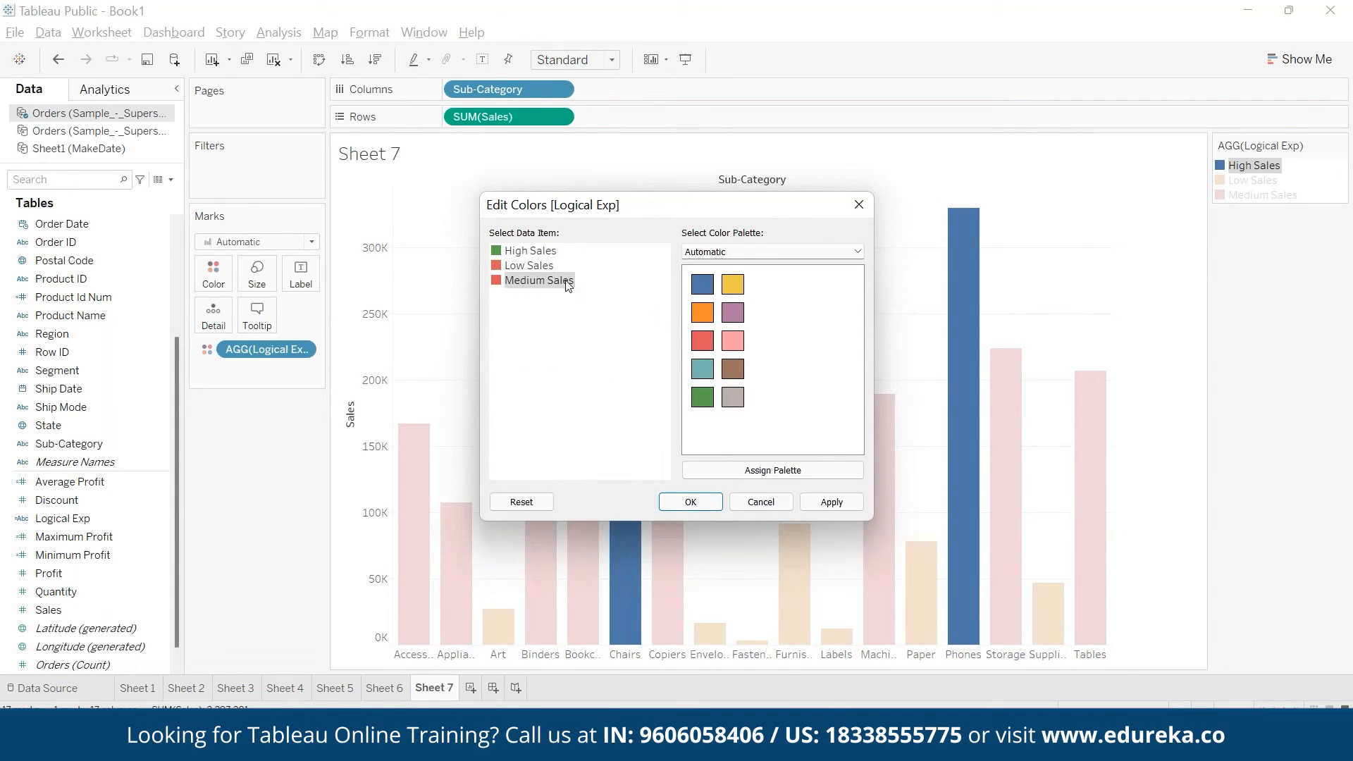
{"action": "left_click", "coordinate": [737, 400]}
{"action": "left_click", "coordinate": [691, 502]}
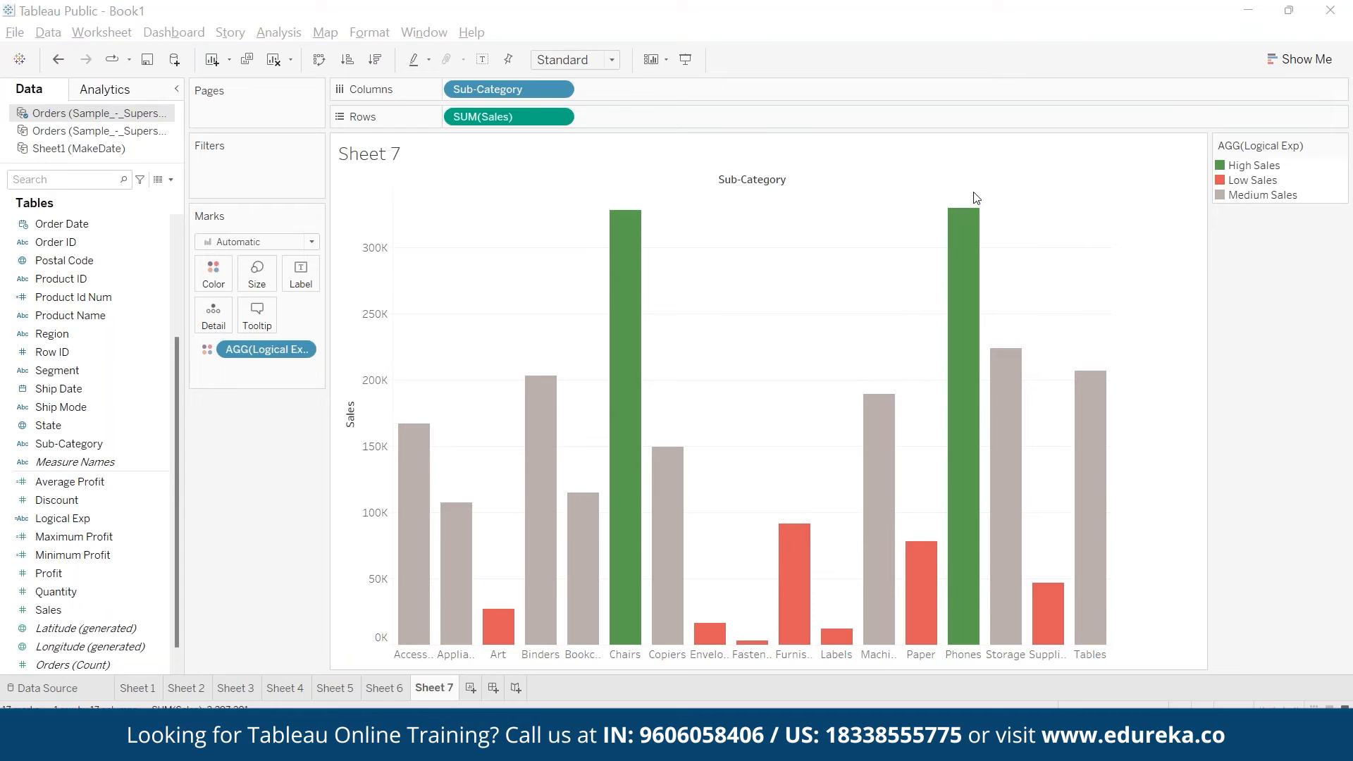
Step: Reopen the Logical Exp calculation in a wider editor and join the ELSEIF condition onto the IF line
{"action": "right_click", "coordinate": [162, 513]}
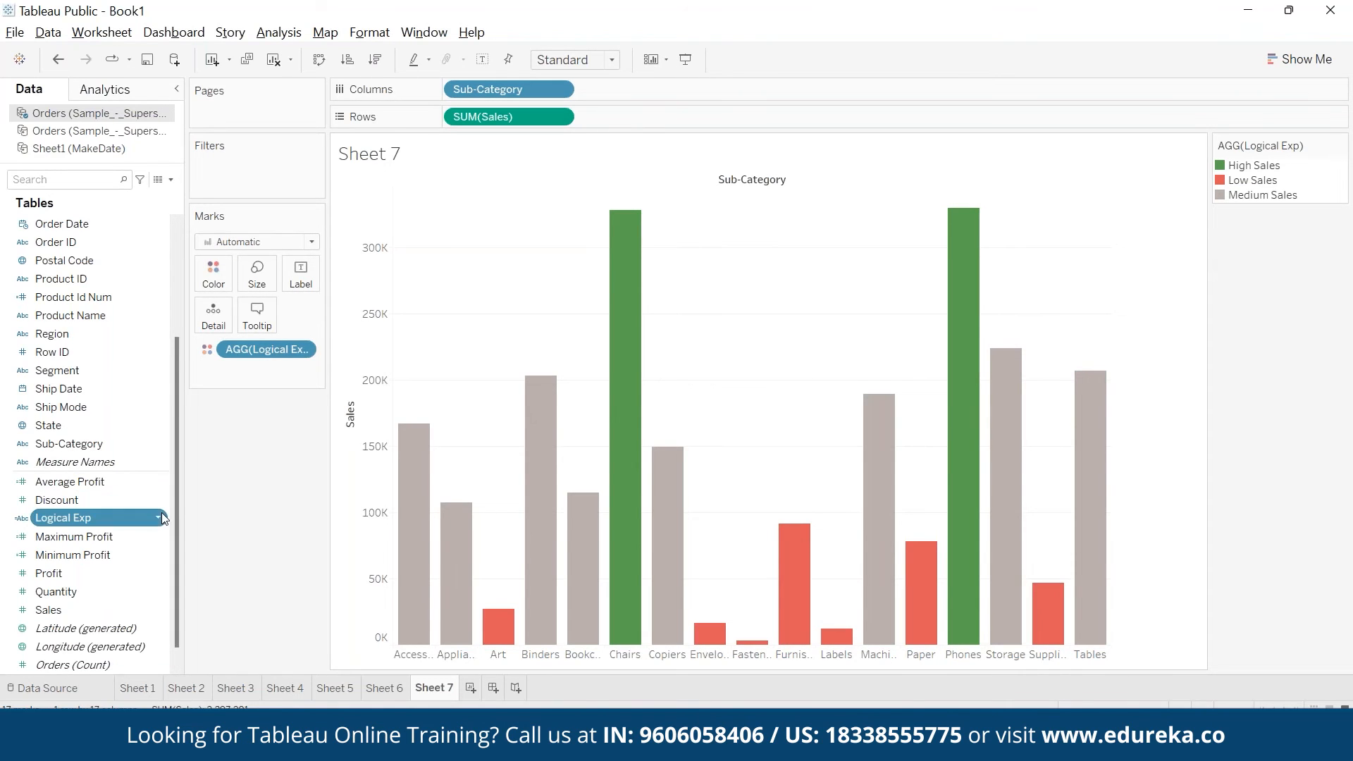
{"action": "left_click", "coordinate": [221, 235]}
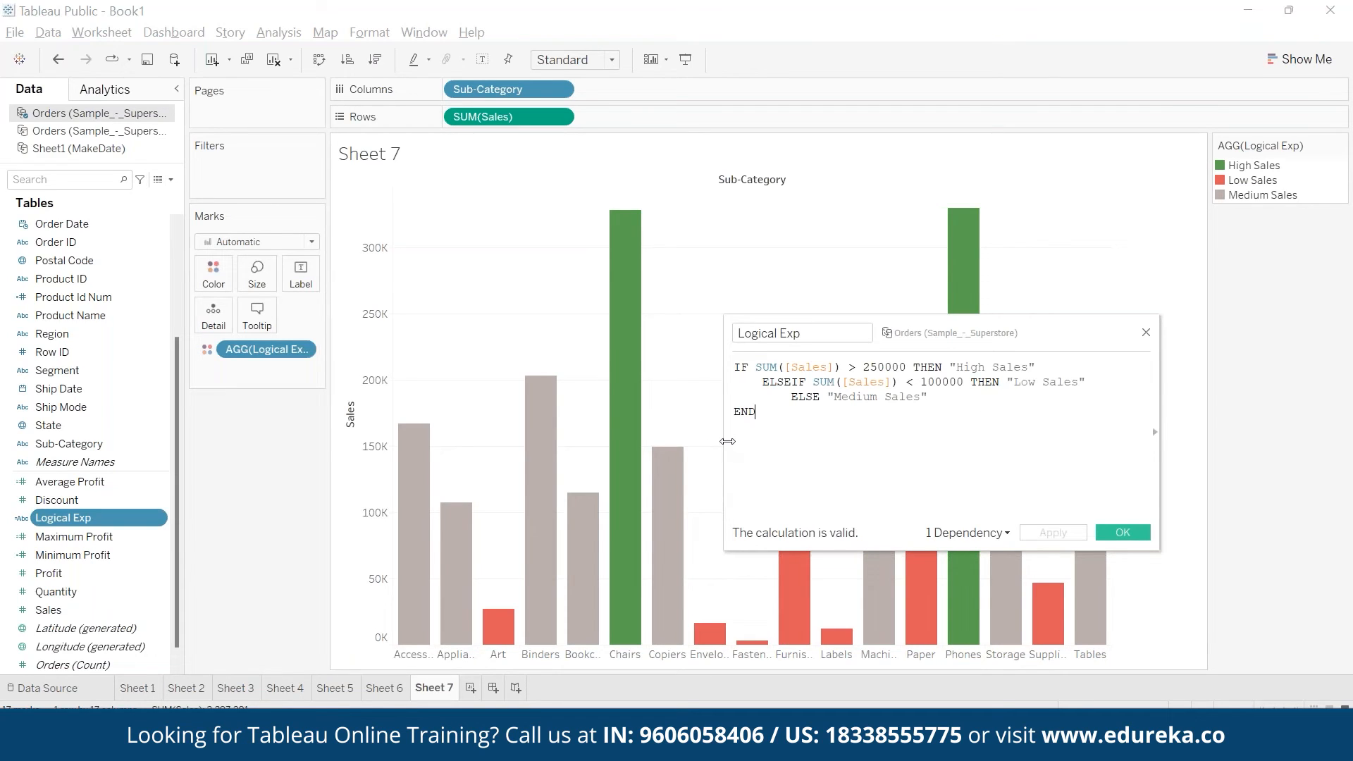
{"action": "left_click_drag", "start_coordinate": [724, 367], "coordinate": [88, 366]}
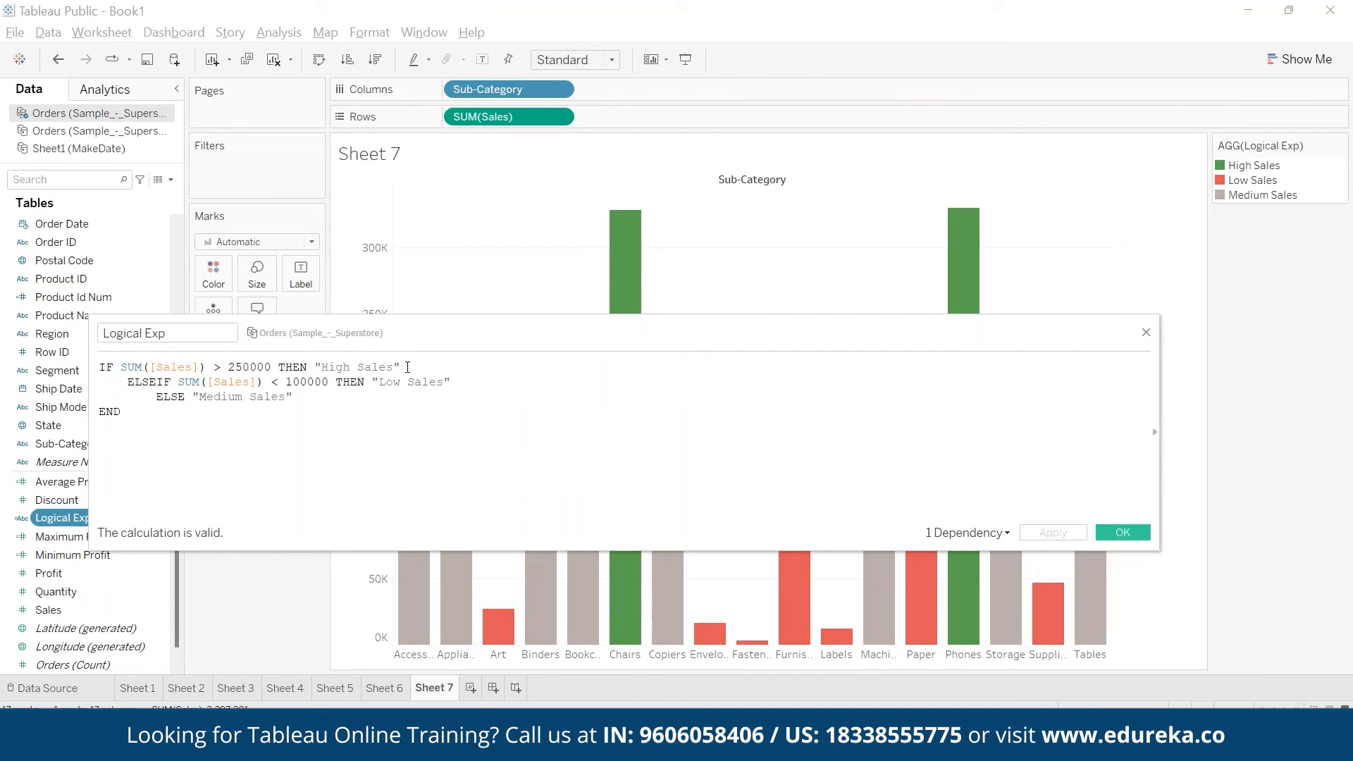
{"action": "key", "text": "Delete"}
{"action": "key", "text": "Delete"}
{"action": "key", "text": "Delete"}
{"action": "key", "text": "Delete"}
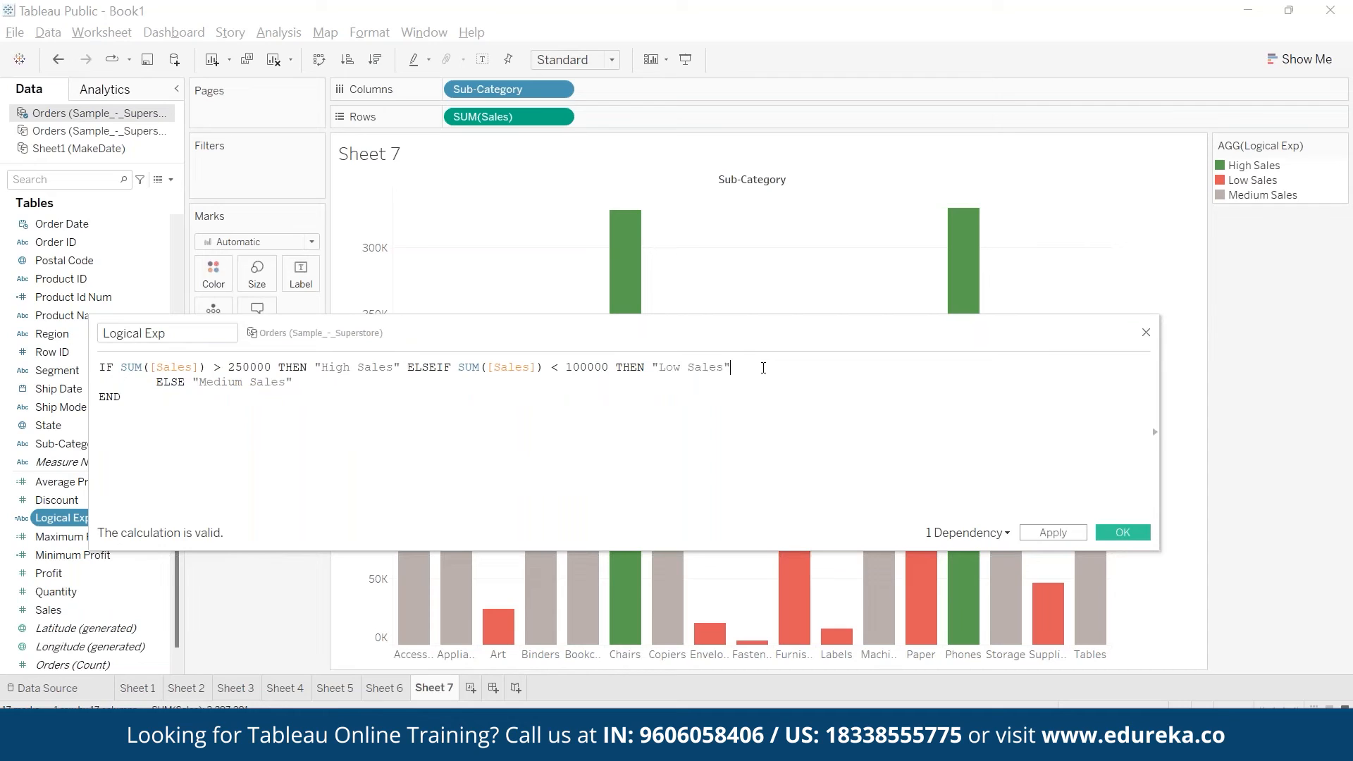
Step: Join ELSE "Medium Sales" and END onto the first line of the formula and save Logical Exp
{"action": "key", "text": "Delete"}
{"action": "key", "text": "Delete"}
{"action": "key", "text": "Delete"}
{"action": "key", "text": "Delete"}
{"action": "key", "text": "Delete"}
{"action": "key", "text": "Delete"}
{"action": "key", "text": "Delete"}
{"action": "key", "text": "Delete"}
{"action": "key", "text": "Delete"}
{"action": "left_click", "coordinate": [932, 415]}
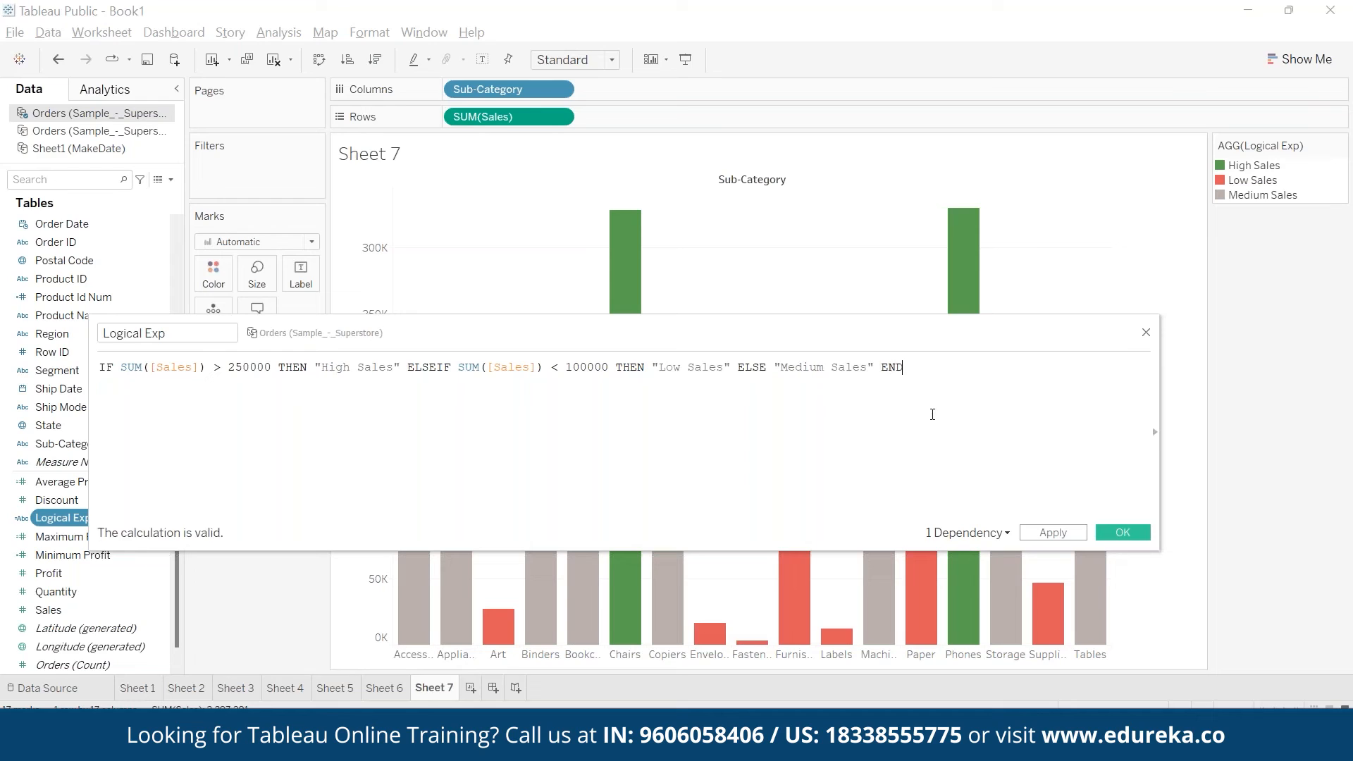
{"action": "left_click", "coordinate": [1123, 532]}
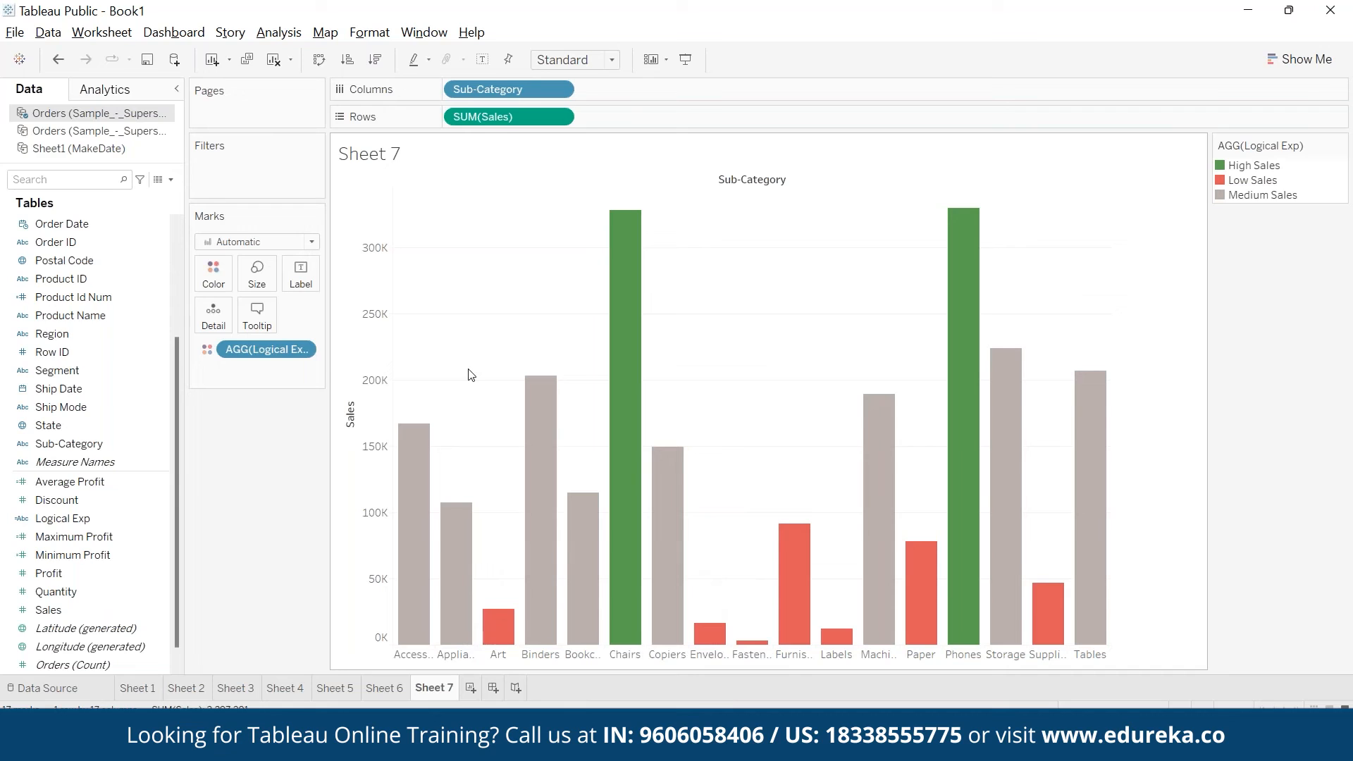
{"action": "left_click", "coordinate": [279, 33]}
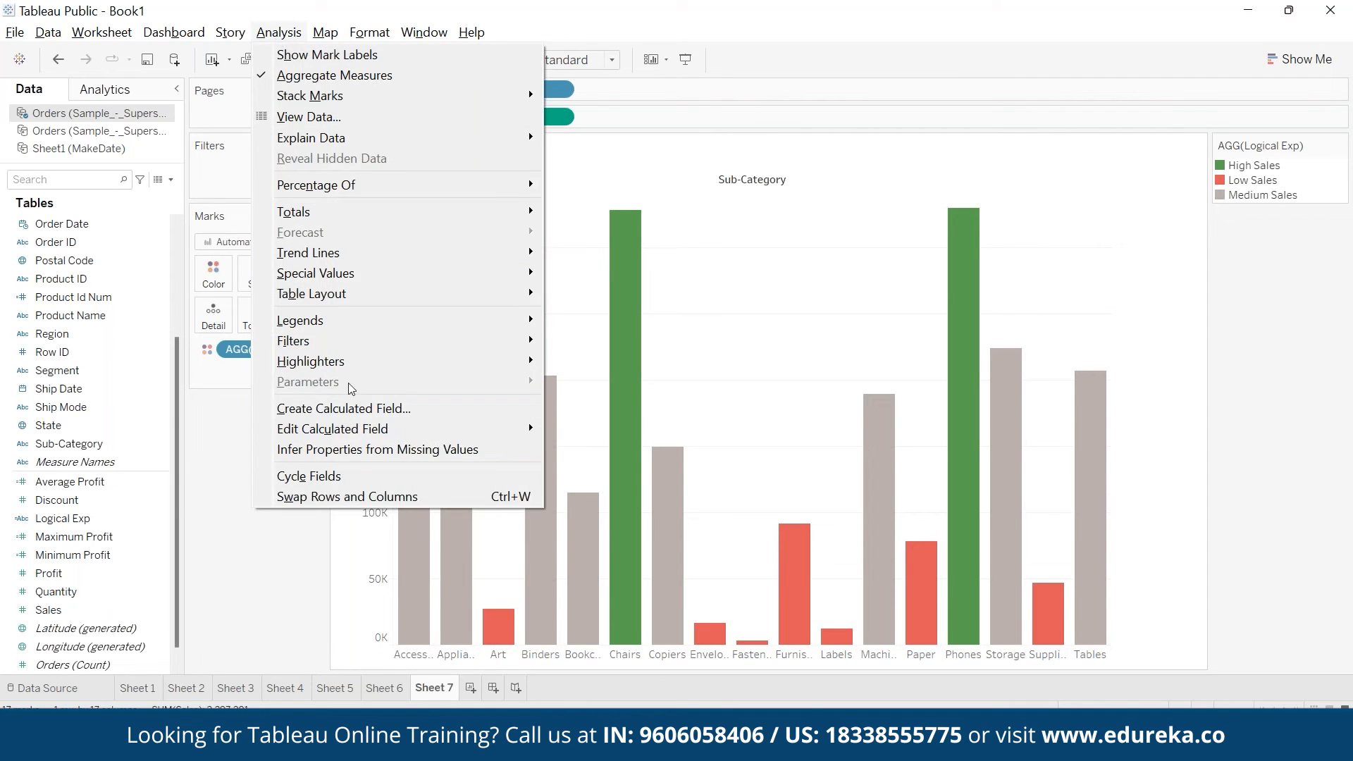
{"action": "left_click", "coordinate": [747, 349]}
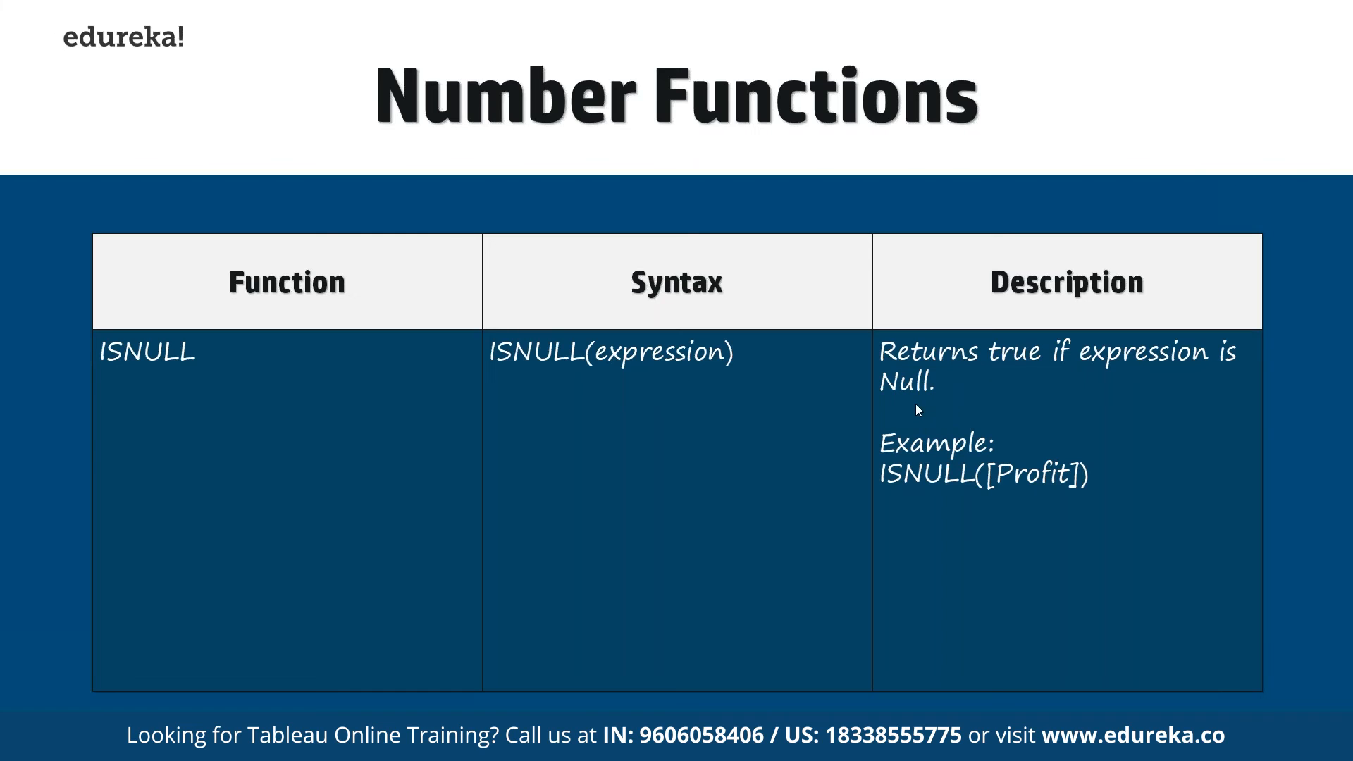
Step: Switch from the slides back to Tableau and connect the Excel workbook ZN as a new data source
{"action": "key", "text": "super+Tab"}
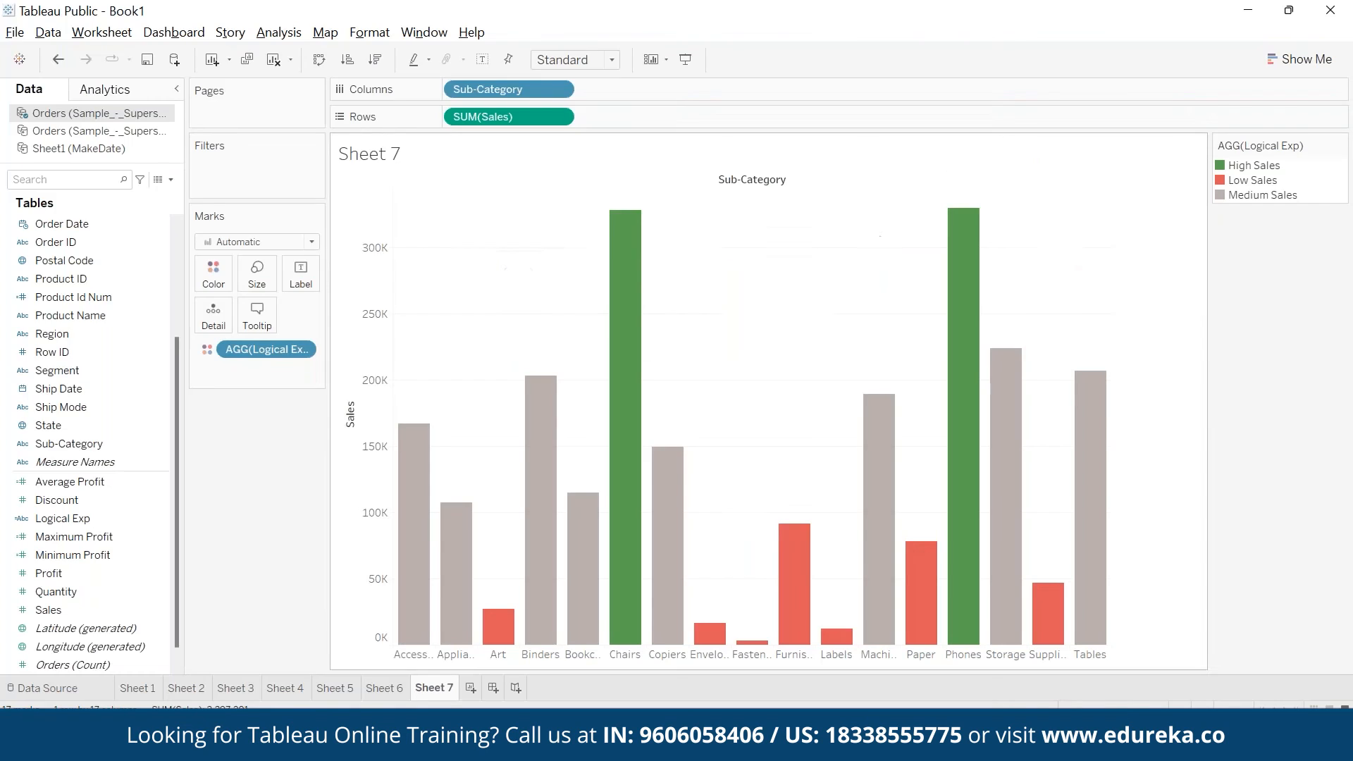
{"action": "left_click", "coordinate": [172, 60]}
{"action": "left_click", "coordinate": [233, 183]}
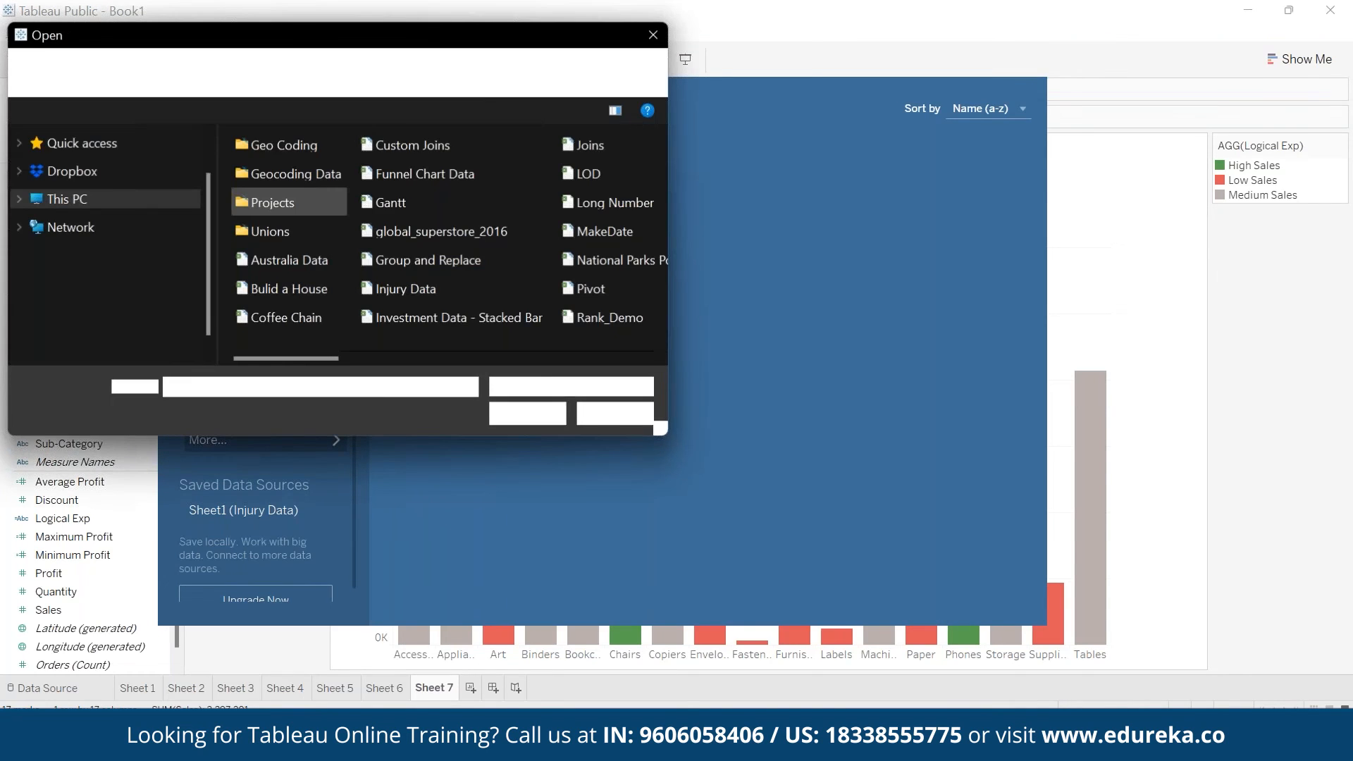
{"action": "left_click", "coordinate": [513, 359]}
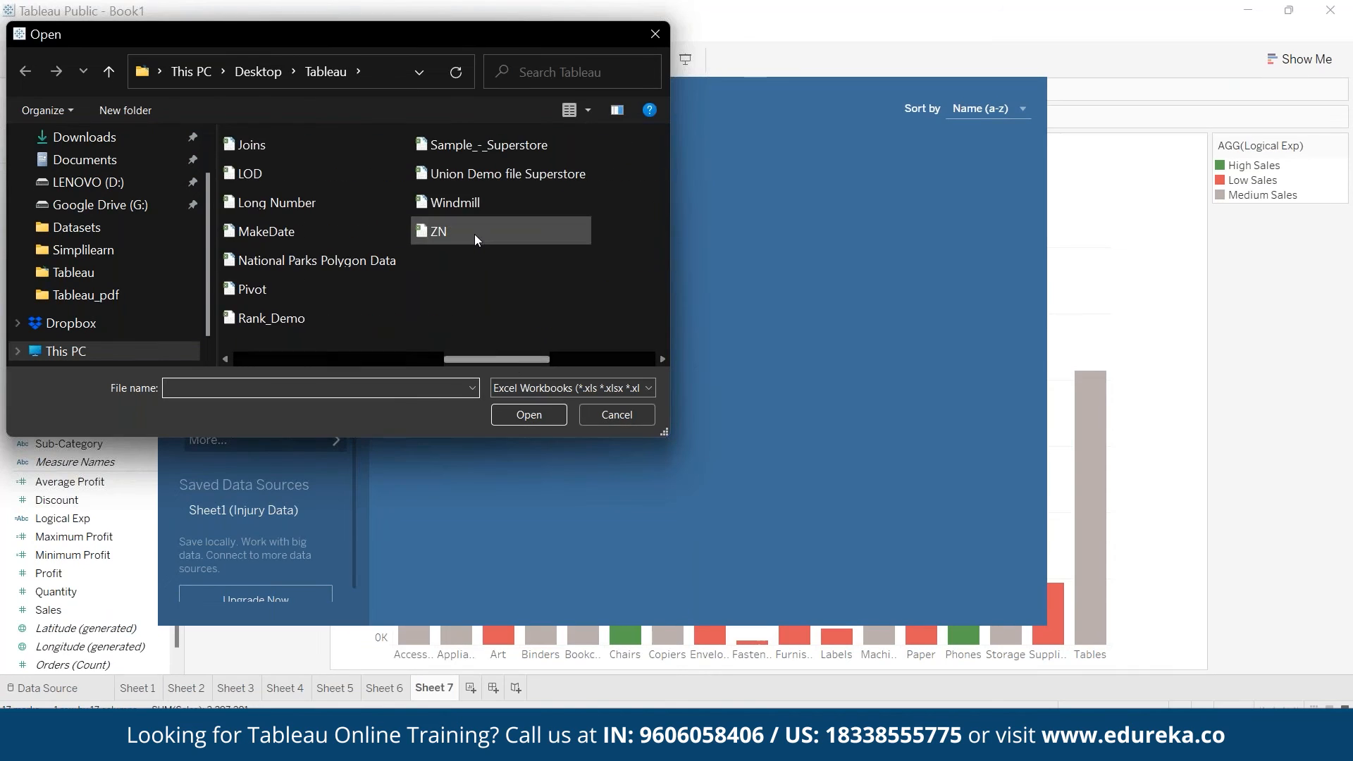
{"action": "left_click", "coordinate": [473, 234]}
{"action": "left_click", "coordinate": [536, 413]}
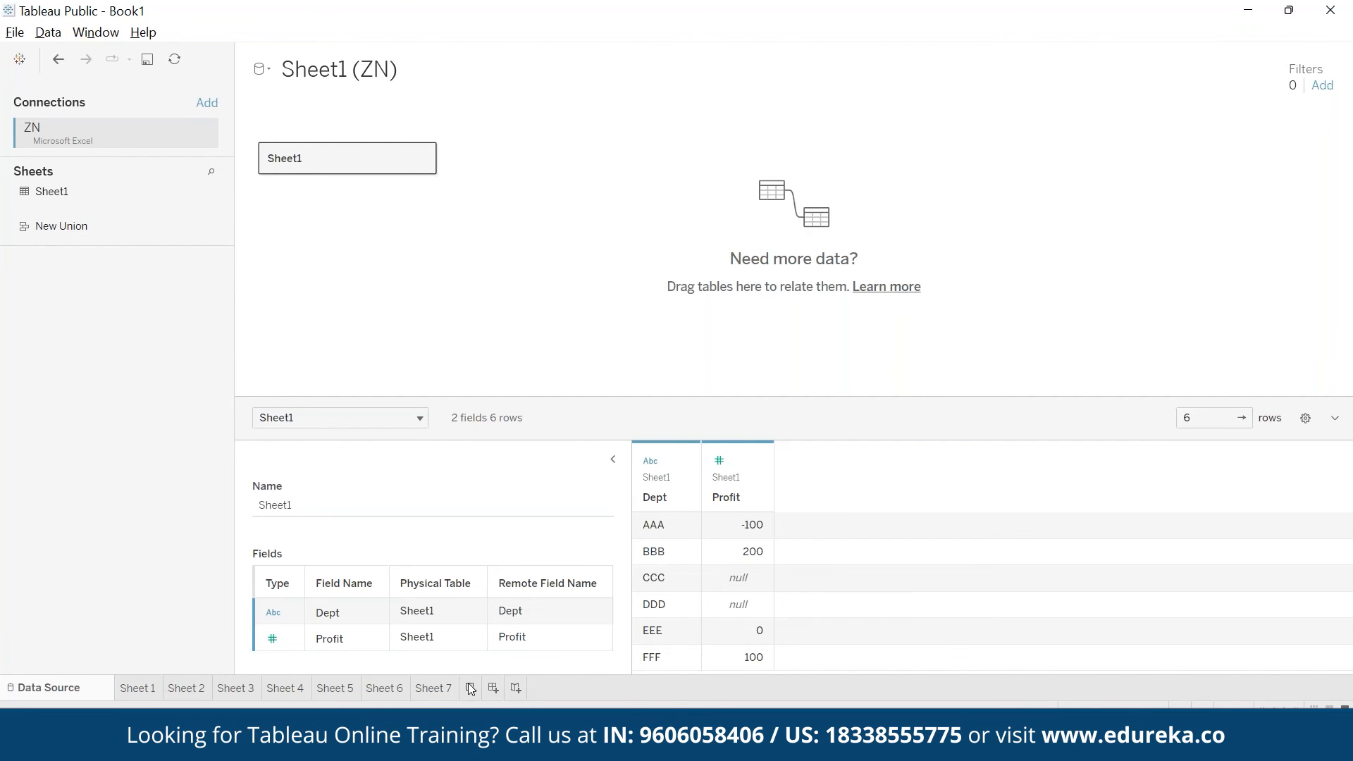
Step: Examine the Dept and Profit columns in the data preview, including the null Profit cells
{"action": "left_click_drag", "start_coordinate": [683, 529], "coordinate": [679, 657]}
{"action": "left_click_drag", "start_coordinate": [717, 536], "coordinate": [725, 654]}
{"action": "left_click_drag", "start_coordinate": [748, 585], "coordinate": [755, 607]}
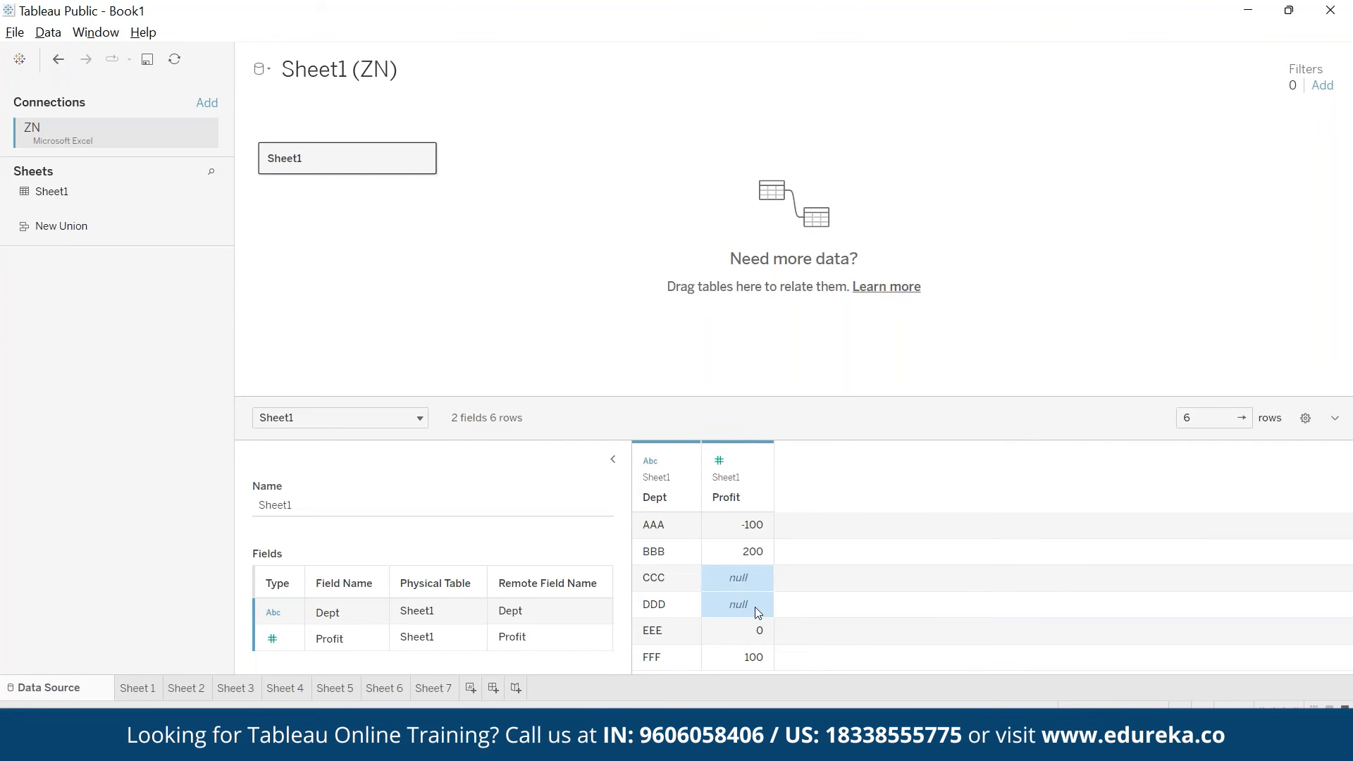
Step: Create a new worksheet listing Dept as rows with Profit as the text values
{"action": "left_click", "coordinate": [435, 689]}
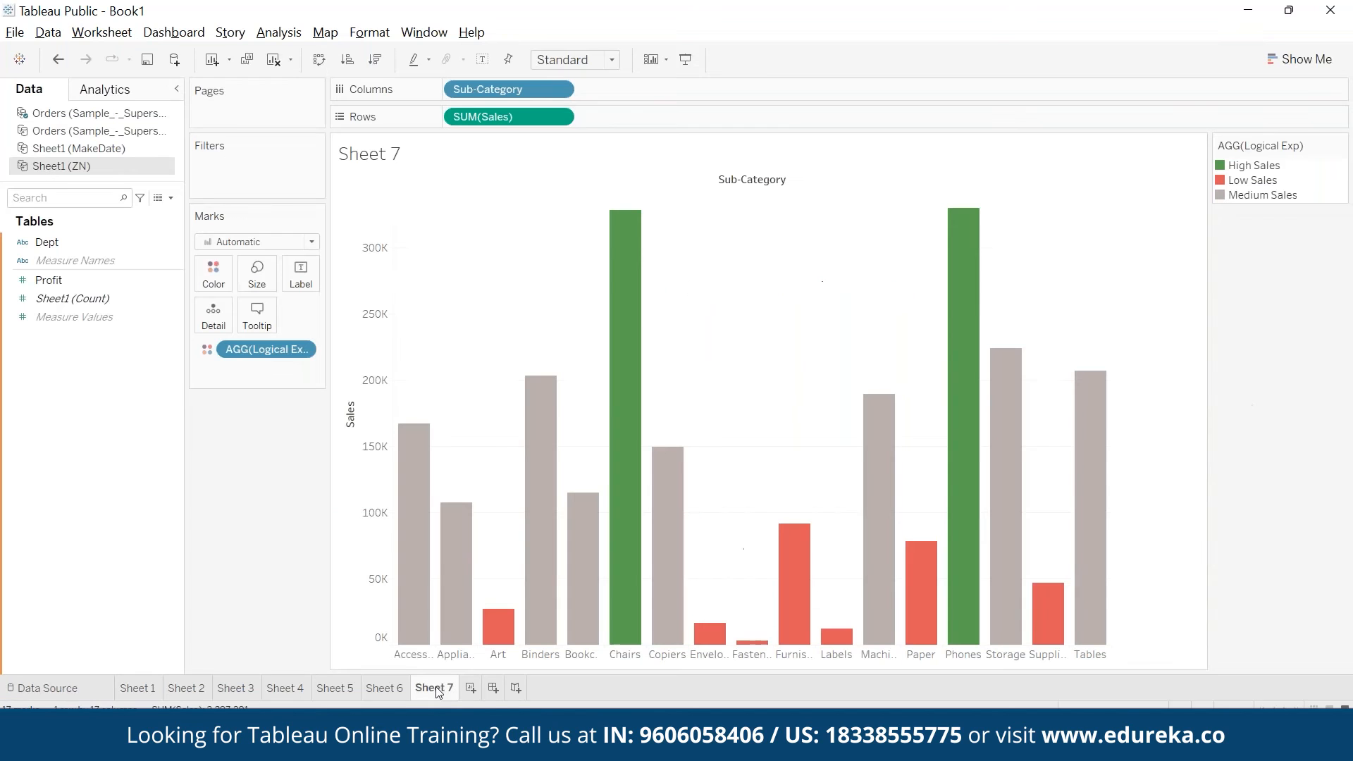
{"action": "left_click", "coordinate": [471, 688]}
{"action": "left_click", "coordinate": [106, 238]}
{"action": "left_click_drag", "start_coordinate": [108, 233], "coordinate": [493, 118]}
{"action": "left_click", "coordinate": [69, 277]}
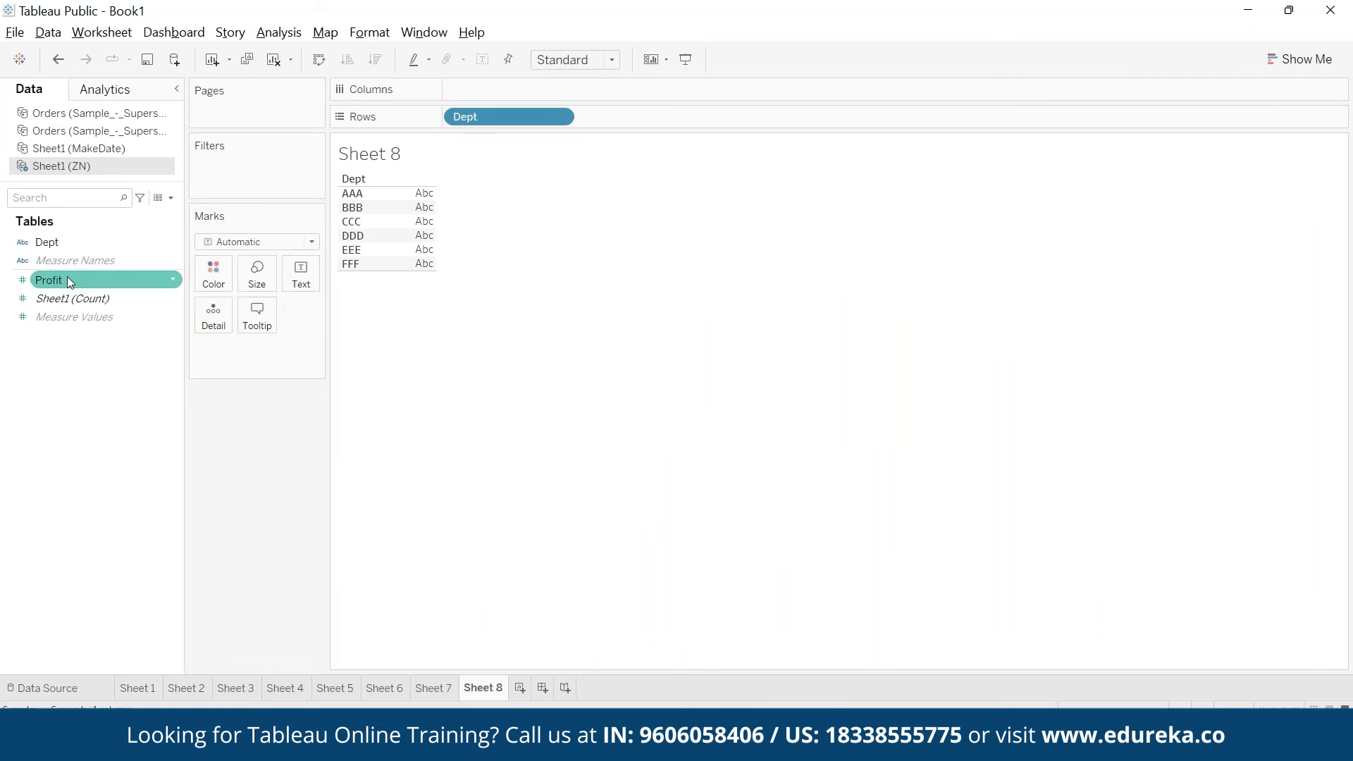
{"action": "left_click_drag", "start_coordinate": [69, 277], "coordinate": [424, 236]}
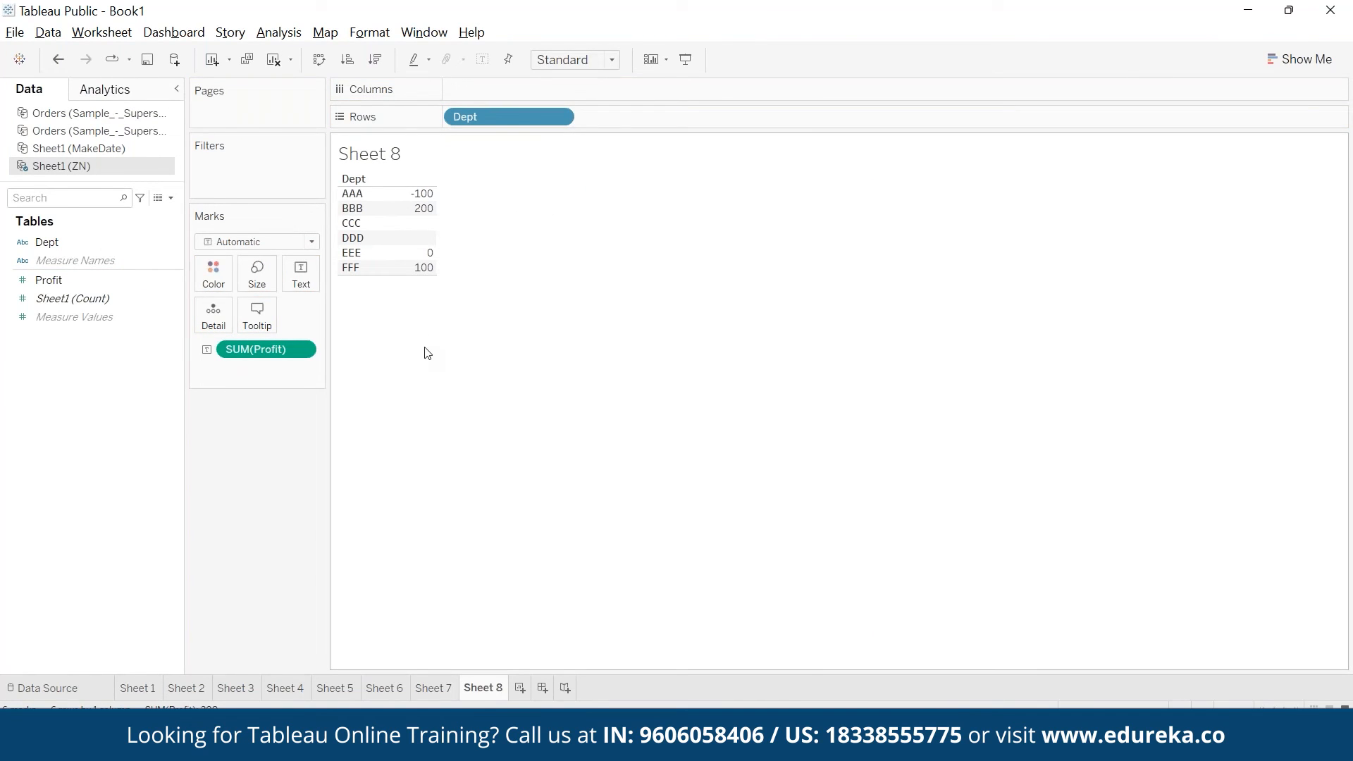
Step: Create a calculated field named ZN with the formula ZN(SUM([Profit]))
{"action": "left_click", "coordinate": [266, 35]}
{"action": "left_click", "coordinate": [385, 407]}
{"action": "type", "text": "ZN"}
{"action": "key", "text": "Tab"}
{"action": "type", "text": "ZN(SUM(pro"}
{"action": "key", "text": "Return"}
{"action": "left_click_drag", "start_coordinate": [90, 408], "coordinate": [589, 408]}
{"action": "left_click", "coordinate": [1123, 534]}
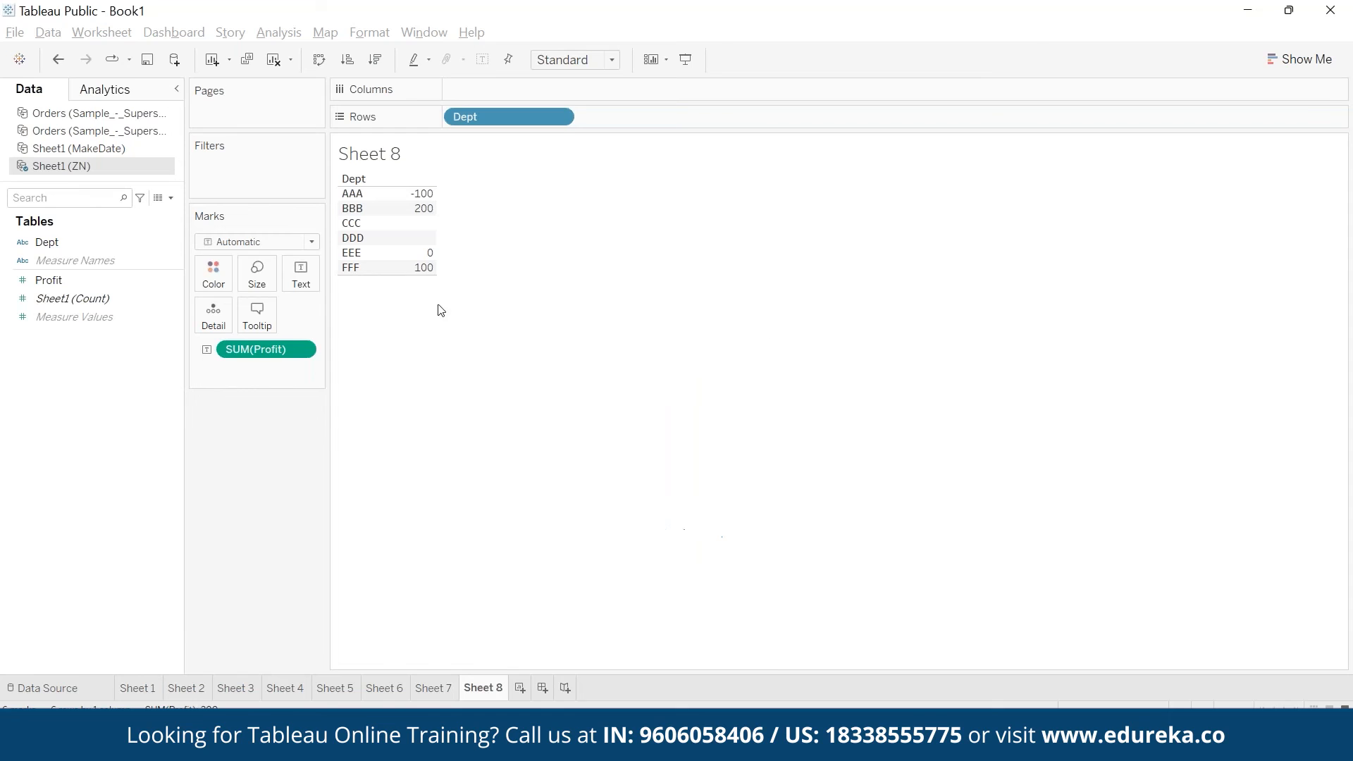
Step: Add the ZN field to the Dept table beside Profit and compare the two columns
{"action": "left_click_drag", "start_coordinate": [115, 302], "coordinate": [417, 234]}
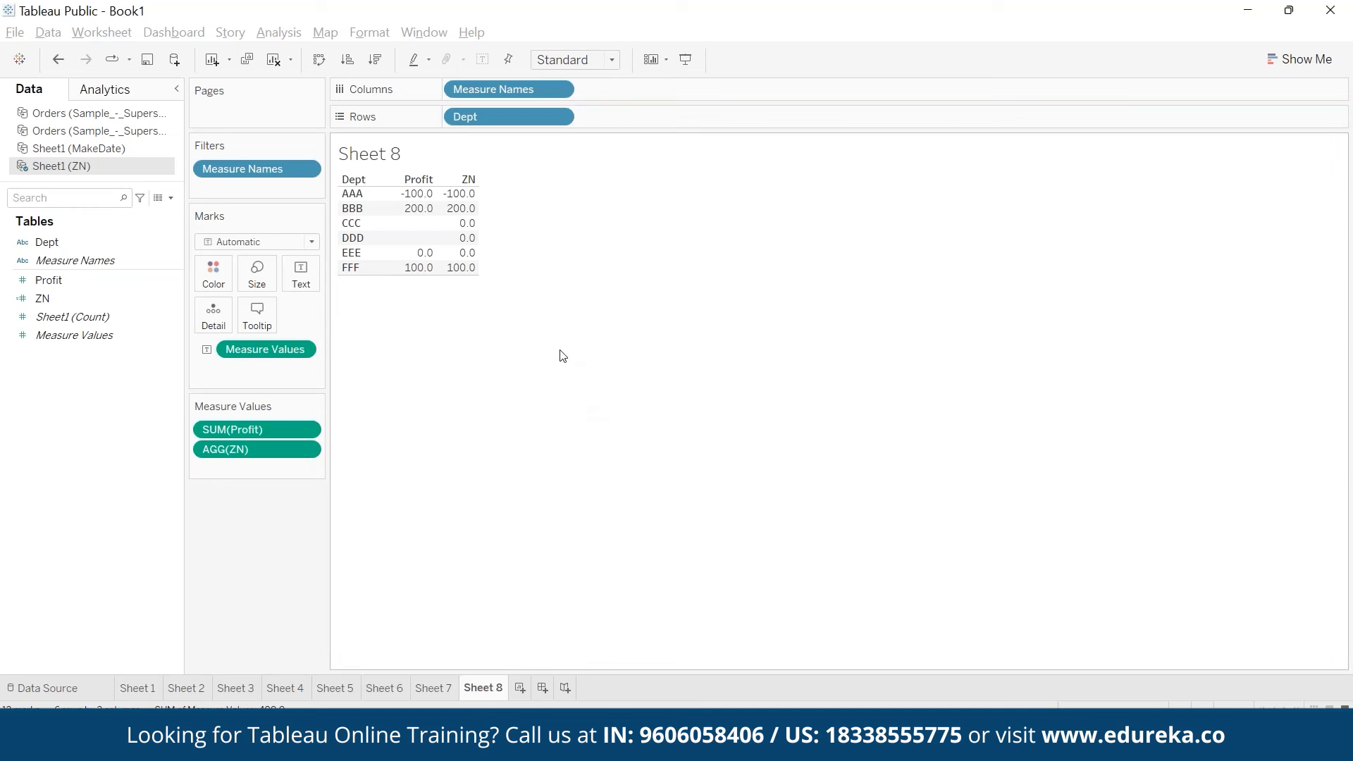
{"action": "mouse_move", "coordinate": [438, 250]}
{"action": "mouse_move", "coordinate": [472, 235]}
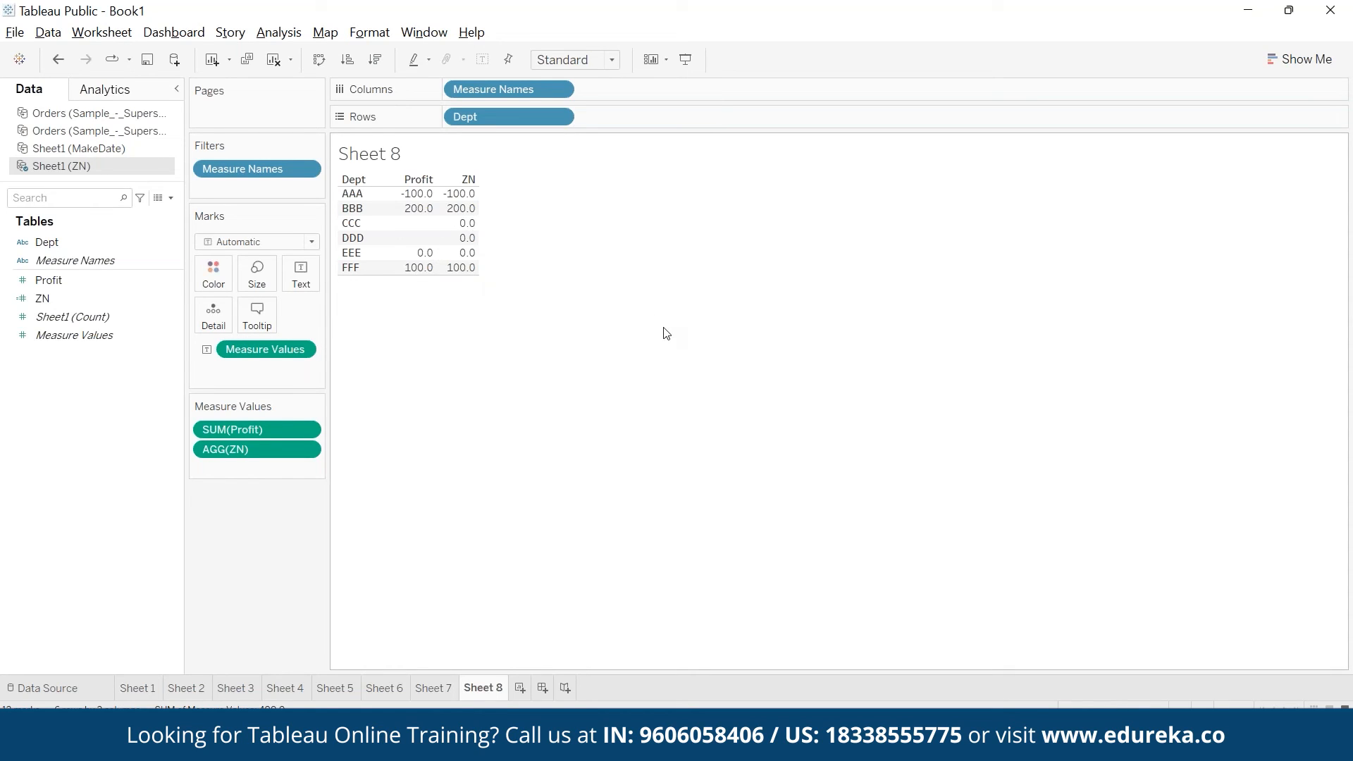
Step: Start a new calculated field named isNull and begin its formula with IS
{"action": "left_click", "coordinate": [280, 33]}
{"action": "left_click", "coordinate": [380, 408]}
{"action": "key", "text": "BackSpace"}
{"action": "type", "text": "isNull"}
{"action": "key", "text": "Tab"}
{"action": "type", "text": "is"}
{"action": "key", "text": "Return"}
{"action": "key", "text": "BackSpace"}
{"action": "key", "text": "BackSpace"}
{"action": "key", "text": "BackSpace"}
{"action": "key", "text": "BackSpace"}
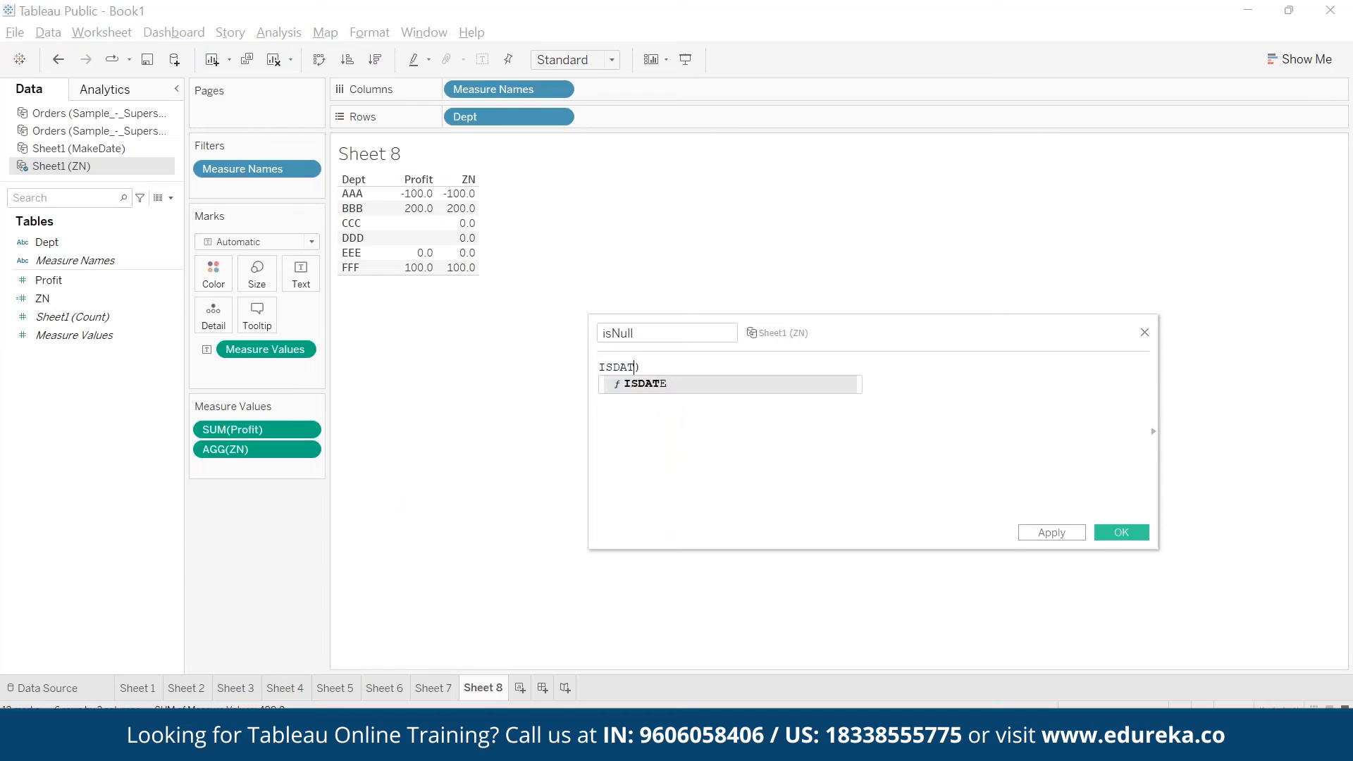
{"action": "key", "text": "BackSpace"}
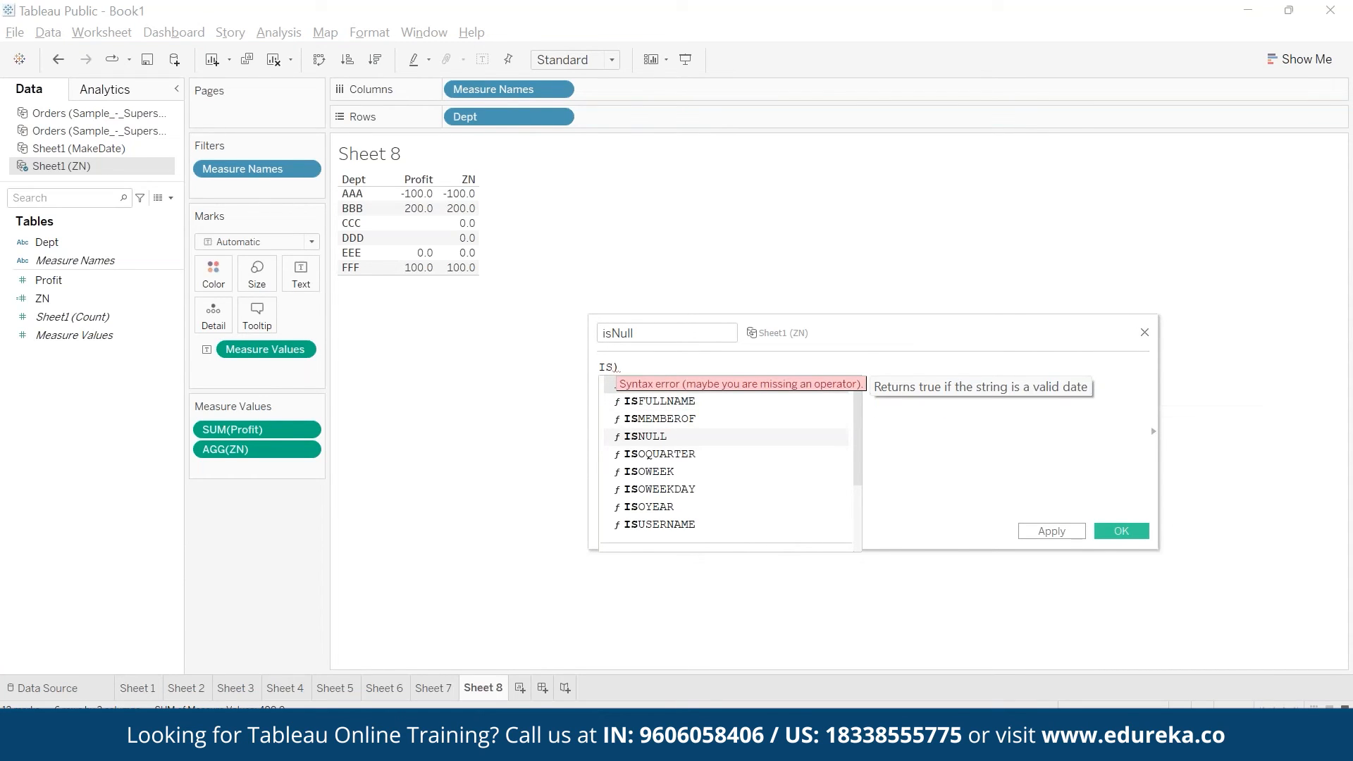
Step: Complete the isNull formula as ISNULL(SUM([Profit])) and save the calculated field
{"action": "type", "text": "n"}
{"action": "key", "text": "Return"}
{"action": "type", "text": "sump"}
{"action": "key", "text": "BackSpace"}
{"action": "key", "text": "Return"}
{"action": "type", "text": "pro"}
{"action": "key", "text": "Return"}
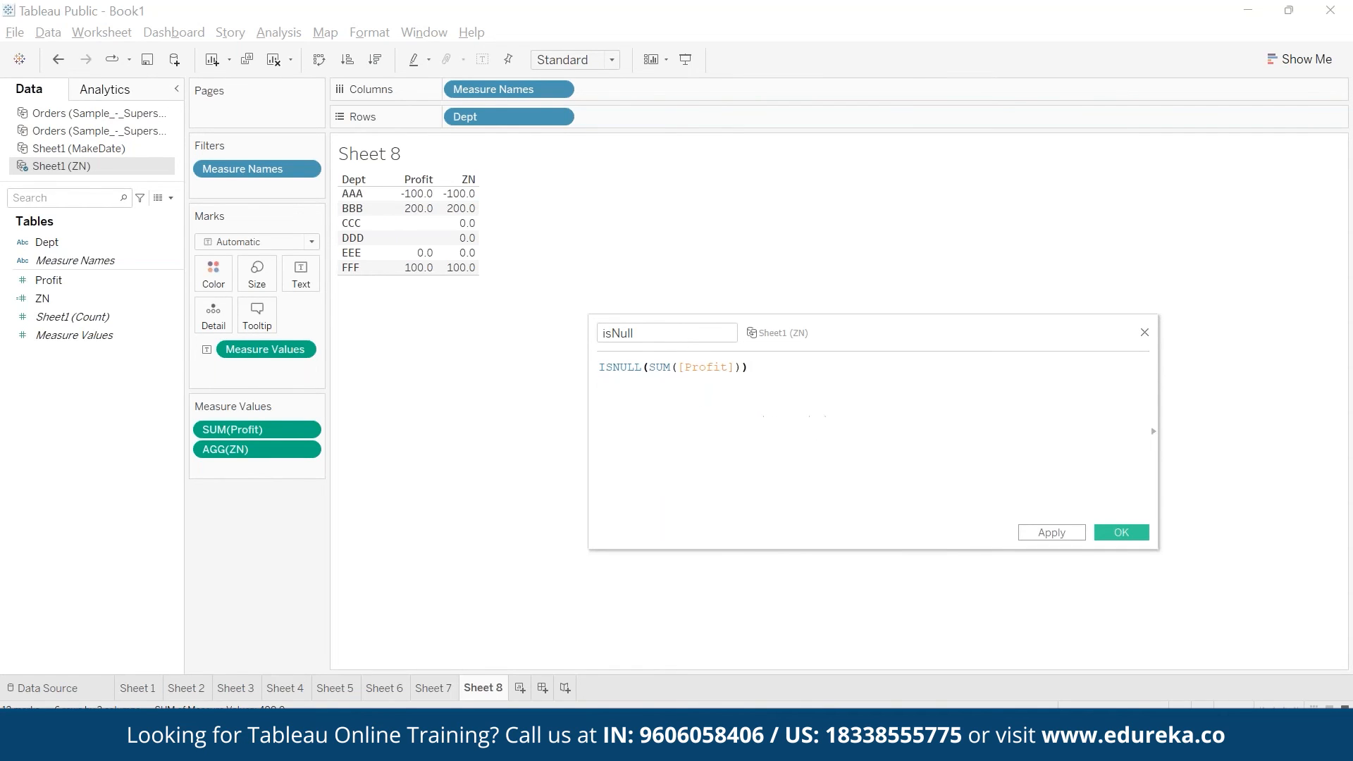
{"action": "left_click", "coordinate": [1122, 533]}
Step: Color the Dept table values by isNull and check which values belong to the False legend entry
{"action": "left_click_drag", "start_coordinate": [49, 279], "coordinate": [213, 271]}
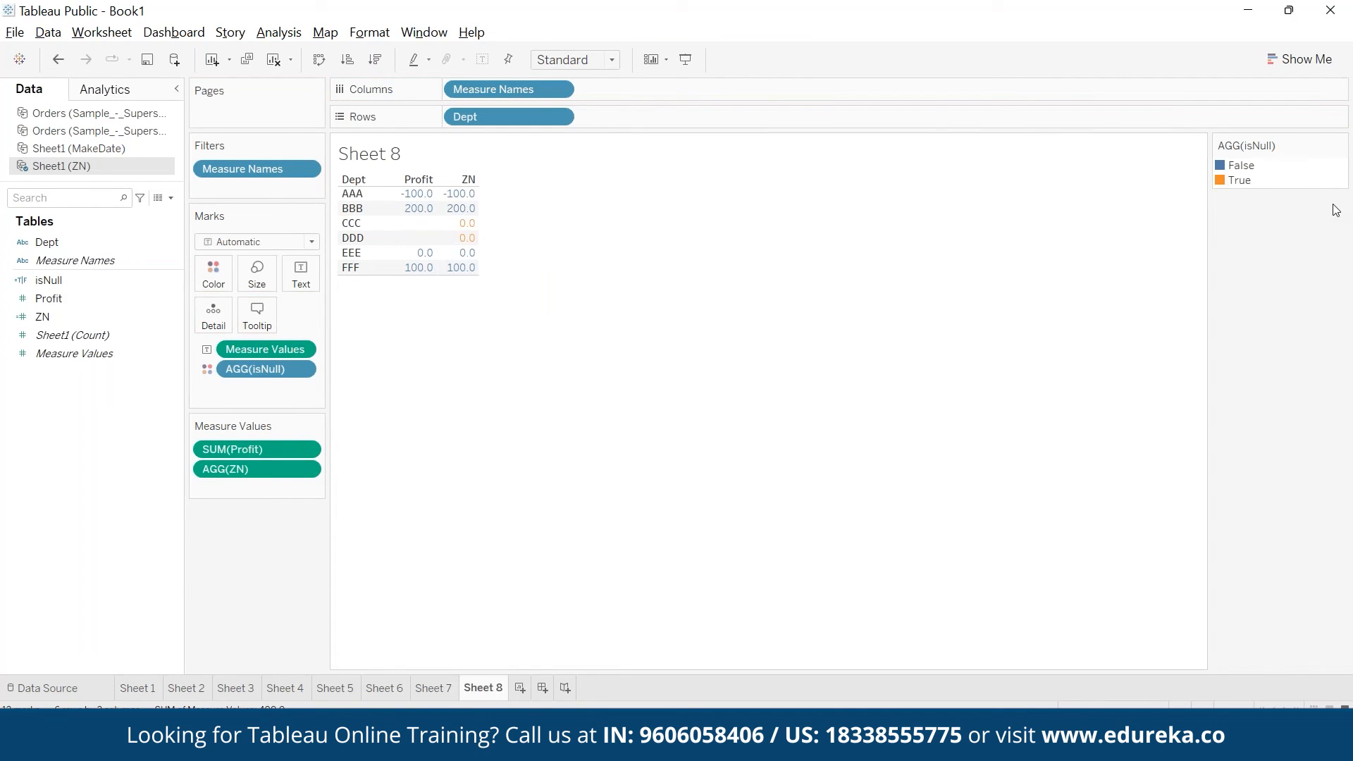
{"action": "left_click", "coordinate": [1239, 169]}
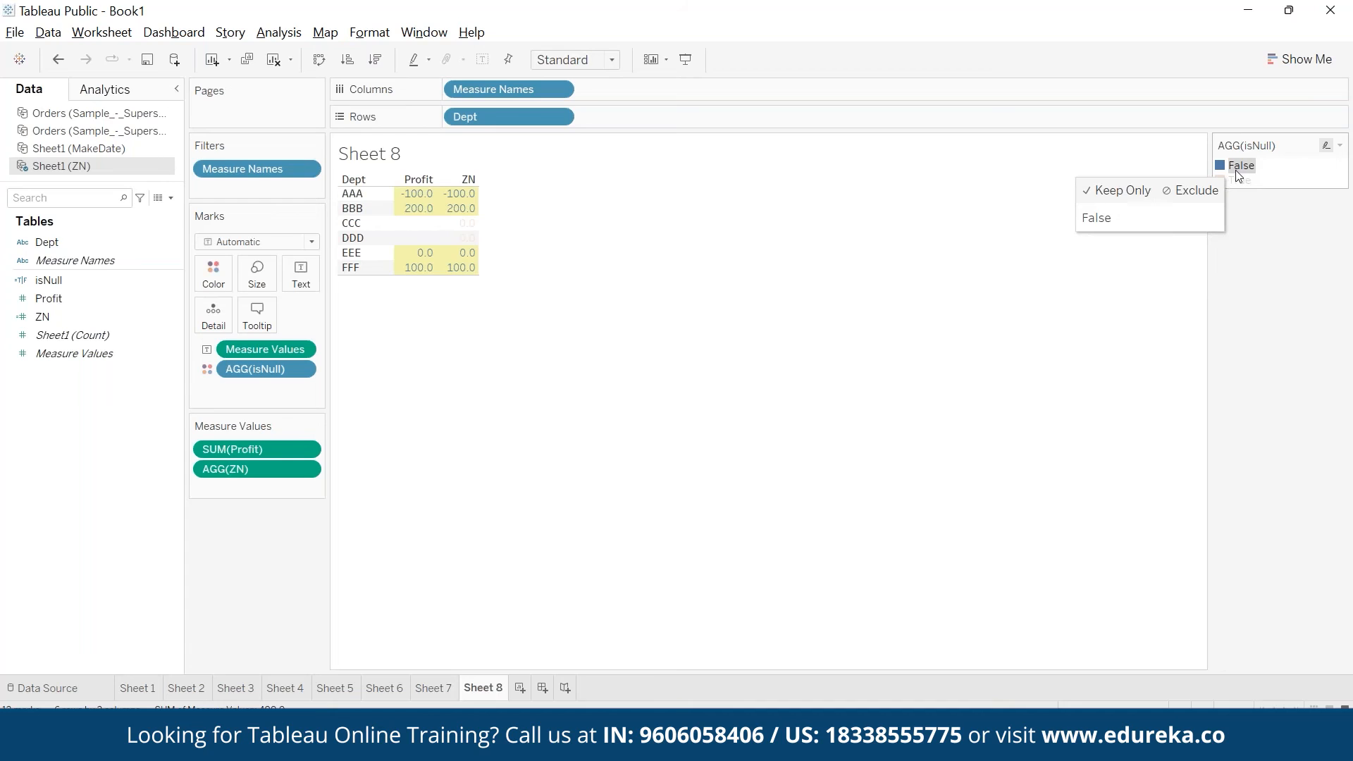
{"action": "left_click", "coordinate": [709, 350]}
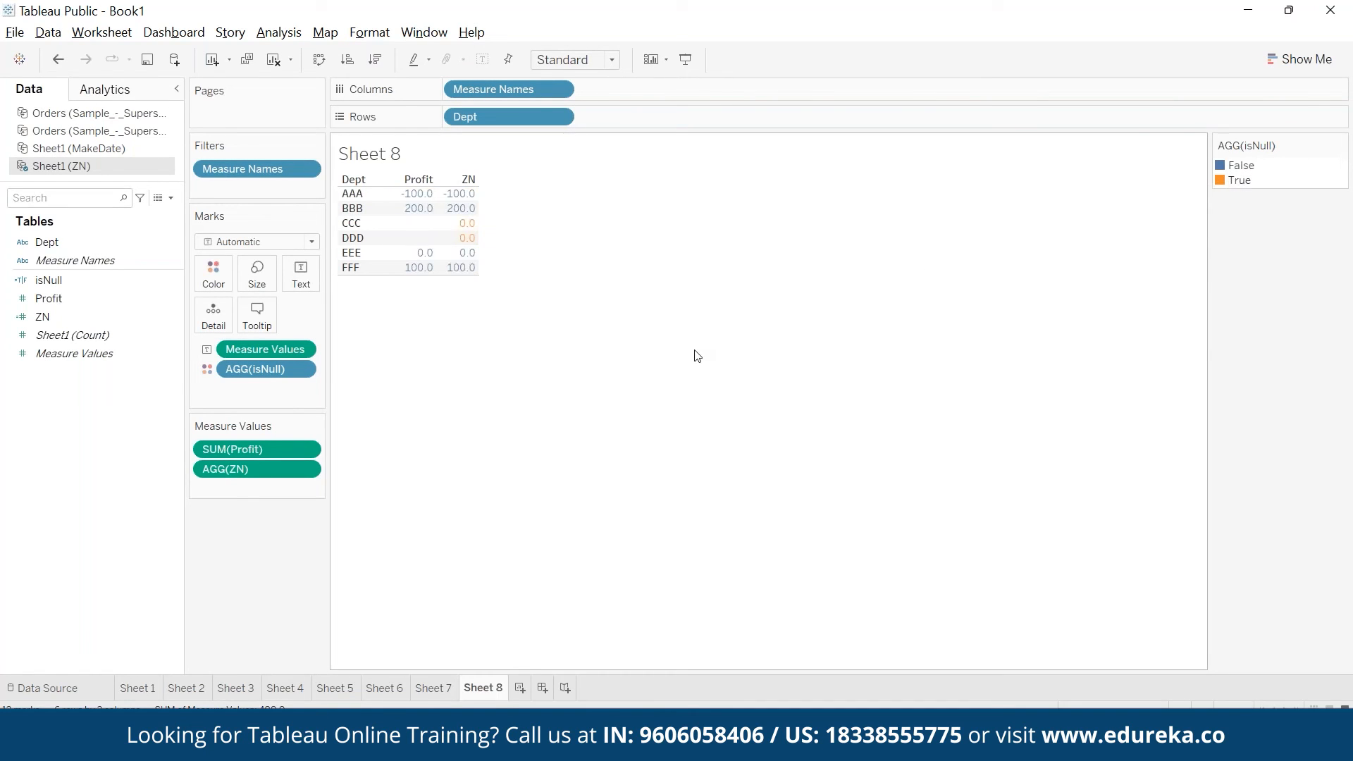
{"action": "mouse_move", "coordinate": [411, 244]}
Step: Start a new calculated field named ifnull on the Sheet1 (ZN) data source
{"action": "left_click", "coordinate": [275, 35]}
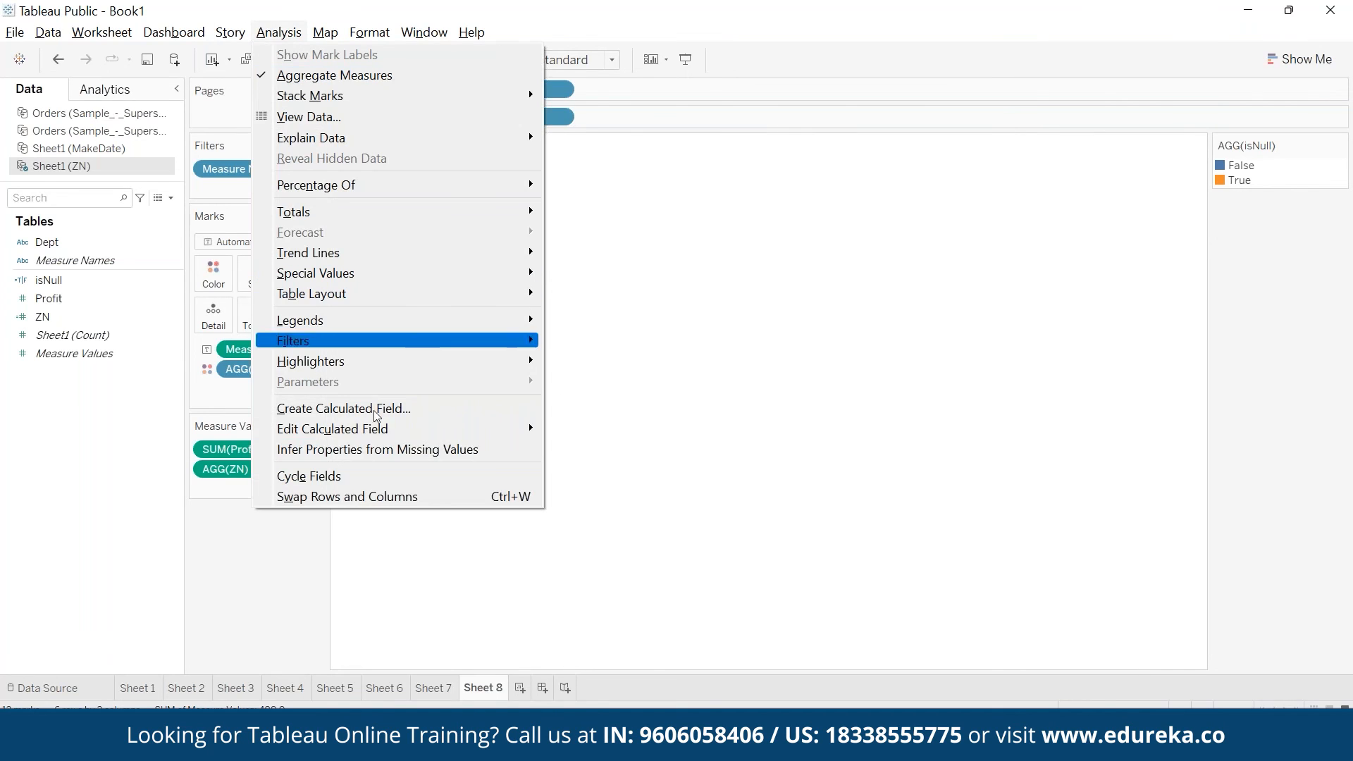
{"action": "left_click", "coordinate": [375, 415]}
{"action": "type", "text": "if"}
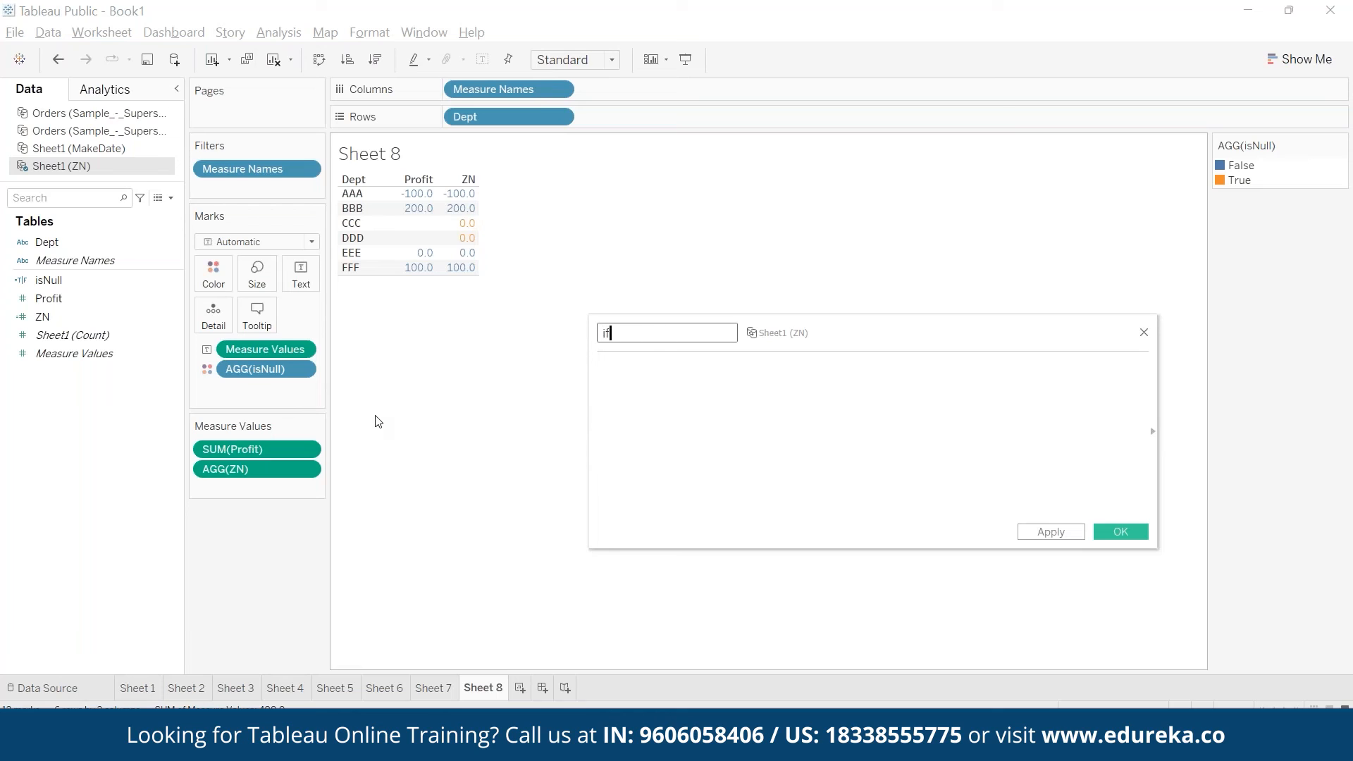
{"action": "type", "text": "null"}
{"action": "key", "text": "Tab"}
Step: Begin the ifnull formula with the IFNULL function and SUM([Profit]) as its first argument
{"action": "type", "text": "if"}
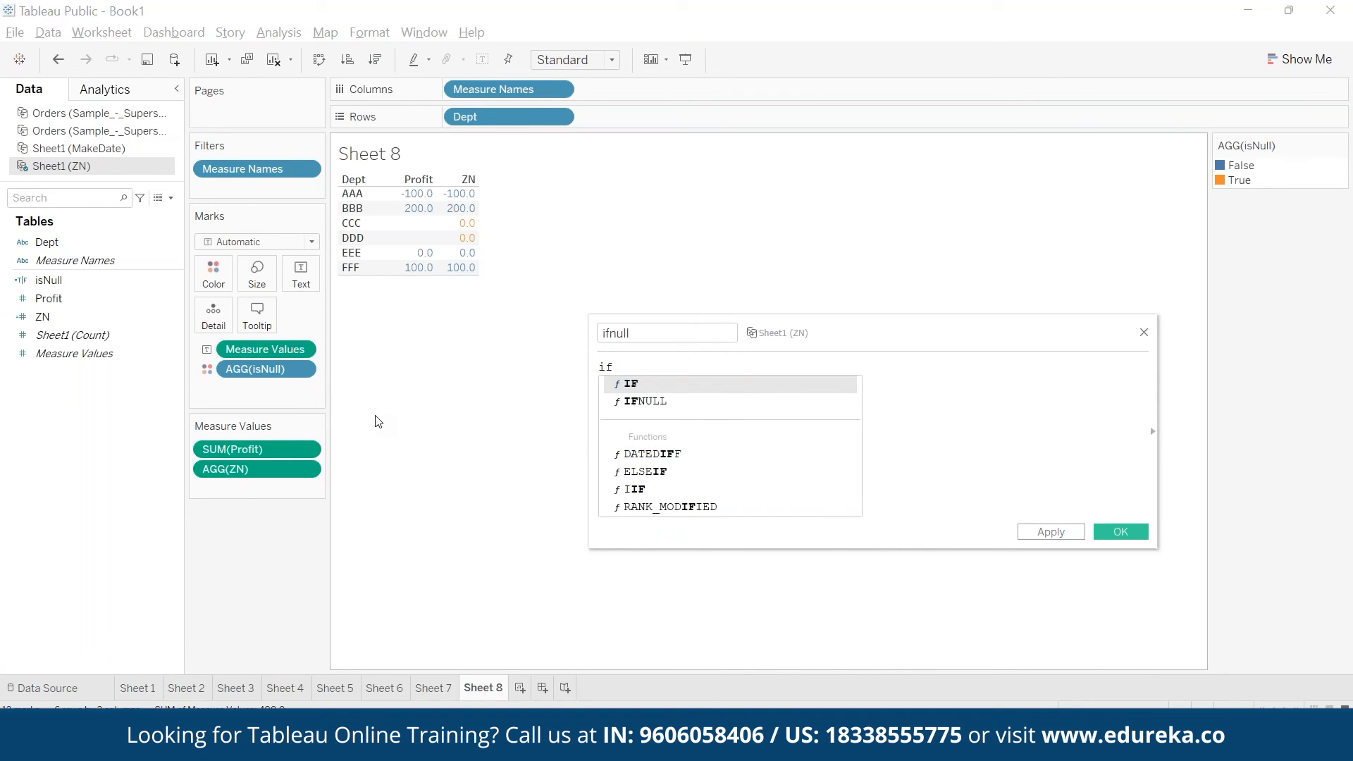
{"action": "key", "text": "Down"}
{"action": "key", "text": "Return"}
{"action": "type", "text": "su"}
{"action": "key", "text": "Return"}
{"action": "type", "text": "pr"}
{"action": "key", "text": "Return"}
{"action": "key", "text": "Right"}
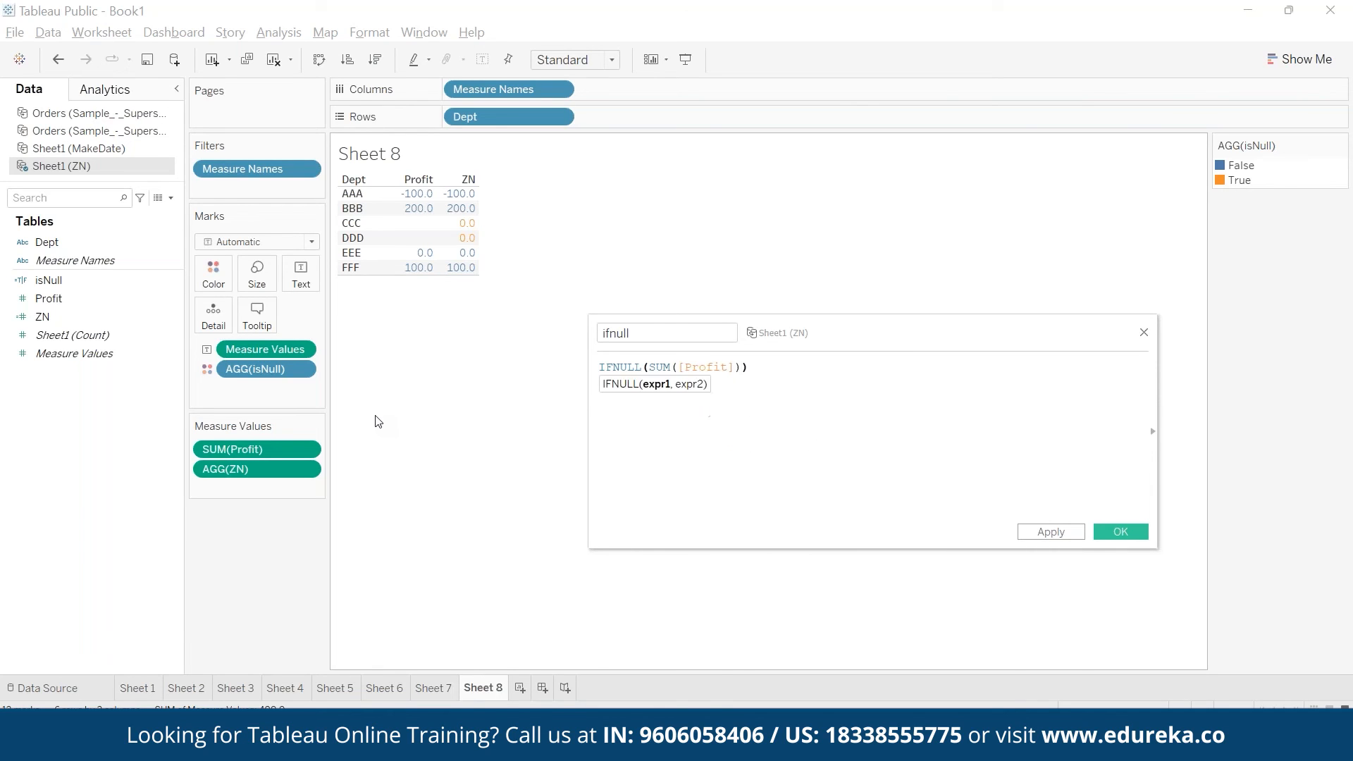
{"action": "type", "text": ","}
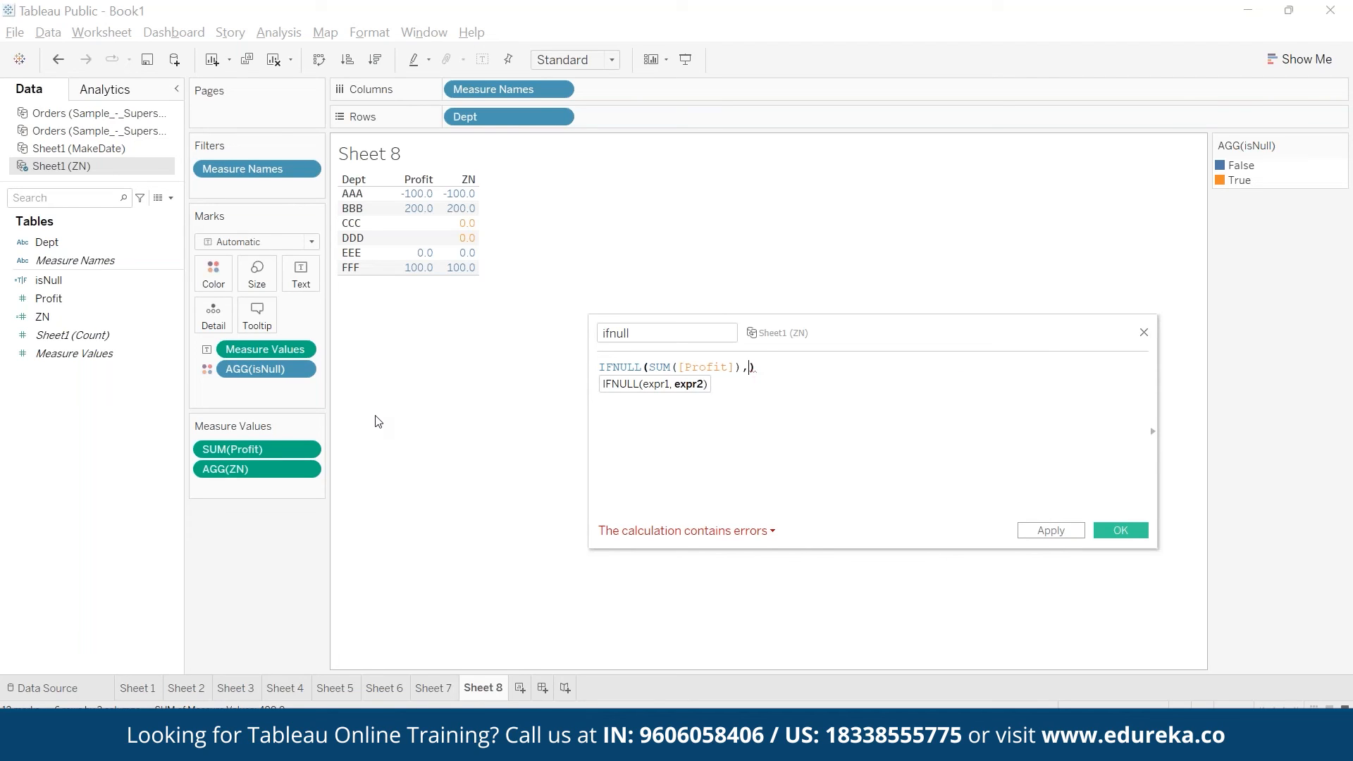
Step: Enter the fixed level-of-detail expression {fixed : AVG([Profit])} as the second argument of IFNULL
{"action": "type", "text": "{fix"}
{"action": "type", "text": "ed"}
{"action": "key", "text": "Return"}
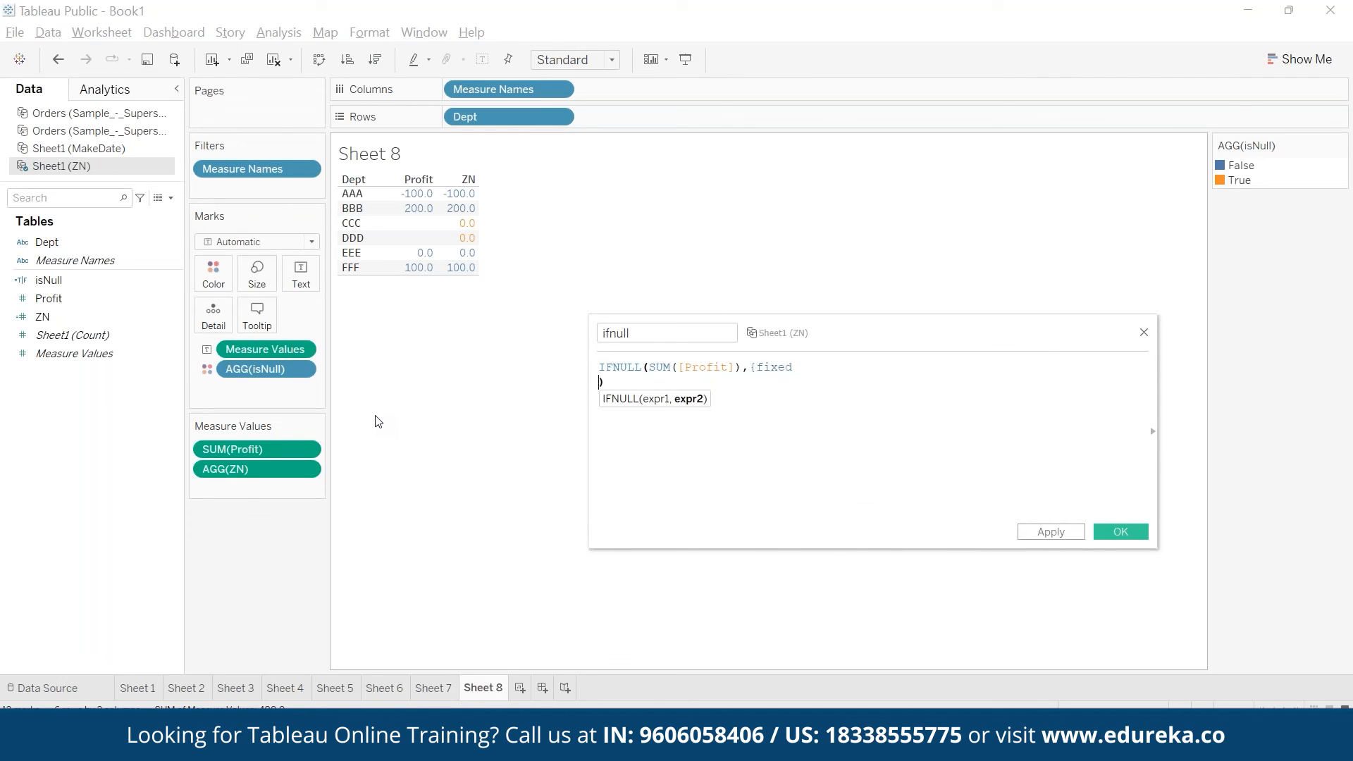
{"action": "key", "text": "BackSpace"}
{"action": "type", "text": ": avg"}
{"action": "key", "text": "Return"}
{"action": "type", "text": "sa"}
{"action": "key", "text": "BackSpace"}
{"action": "key", "text": "BackSpace"}
{"action": "type", "text": "pric))"}
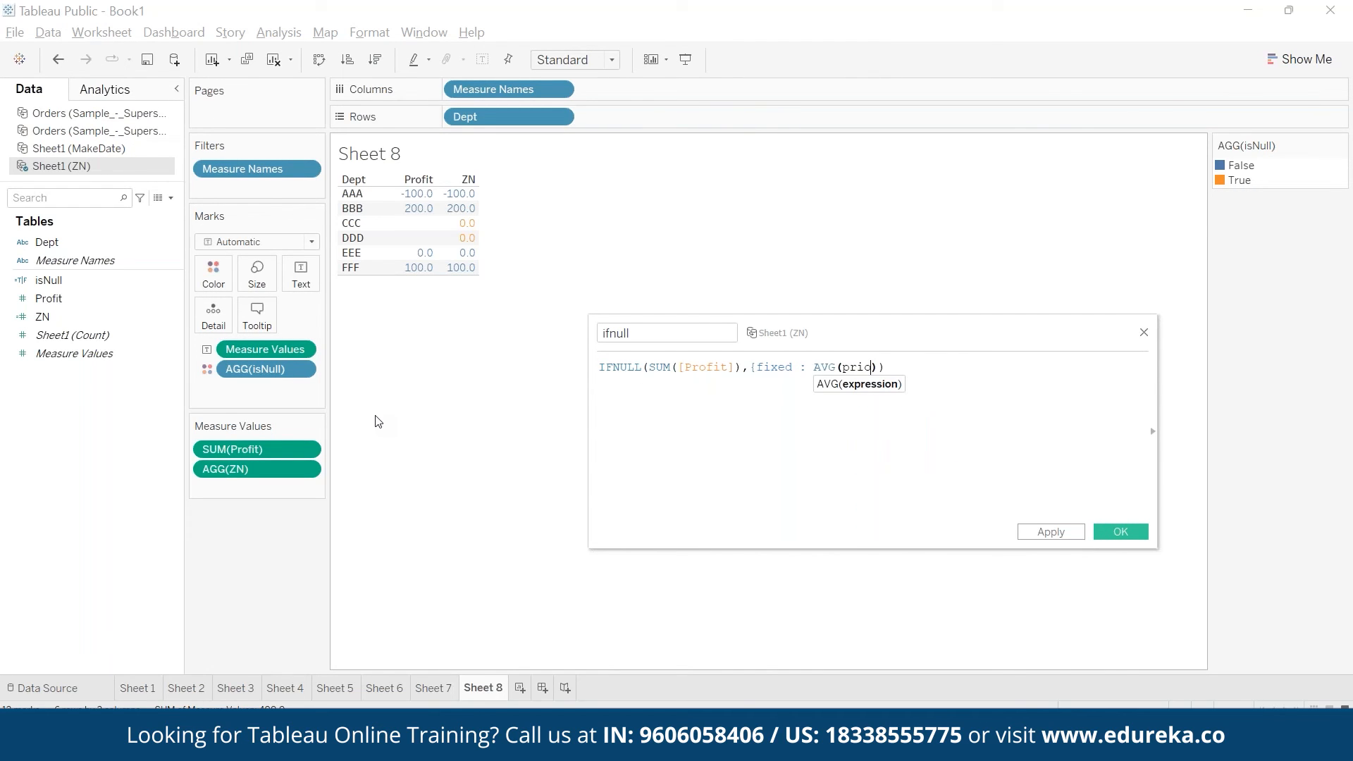
{"action": "key", "text": "BackSpace"}
{"action": "key", "text": "Down"}
{"action": "key", "text": "Return"}
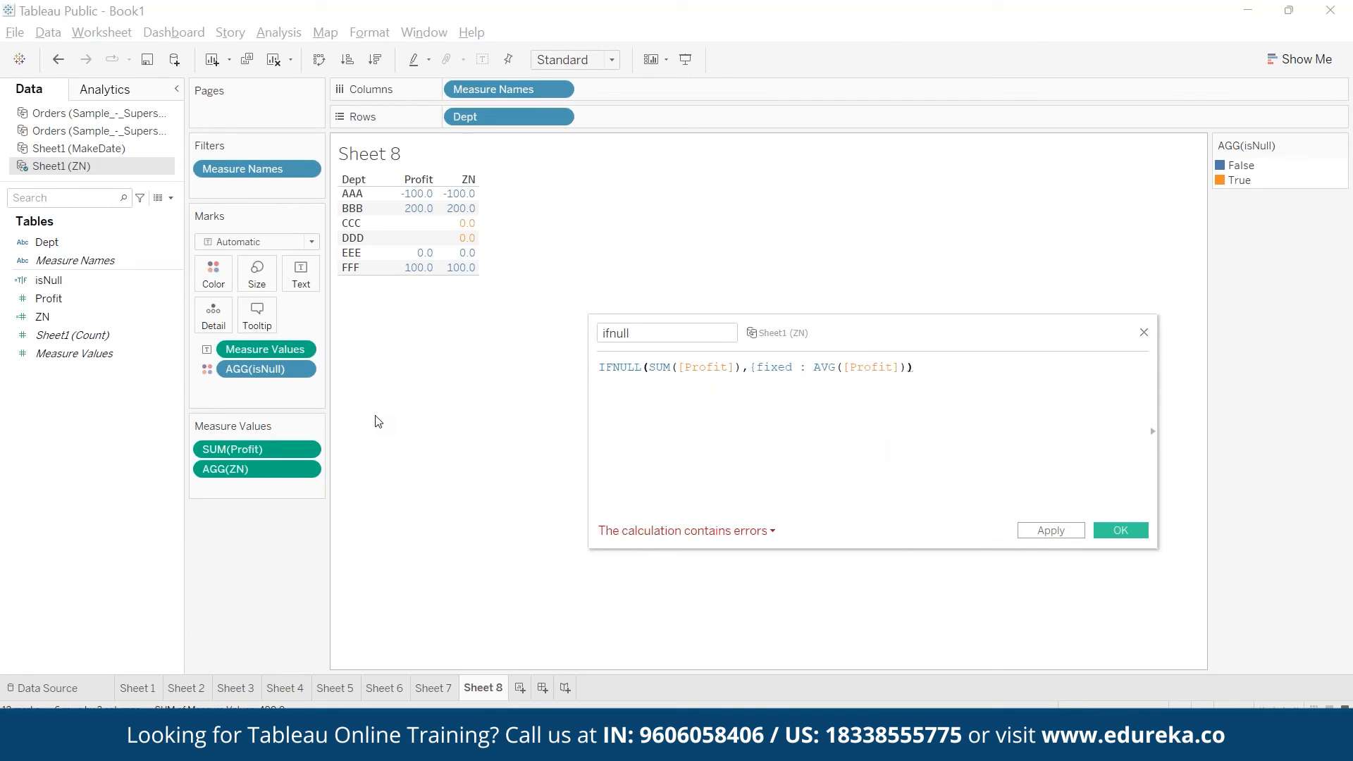
{"action": "key", "text": "Left"}
{"action": "type", "text": "}"}
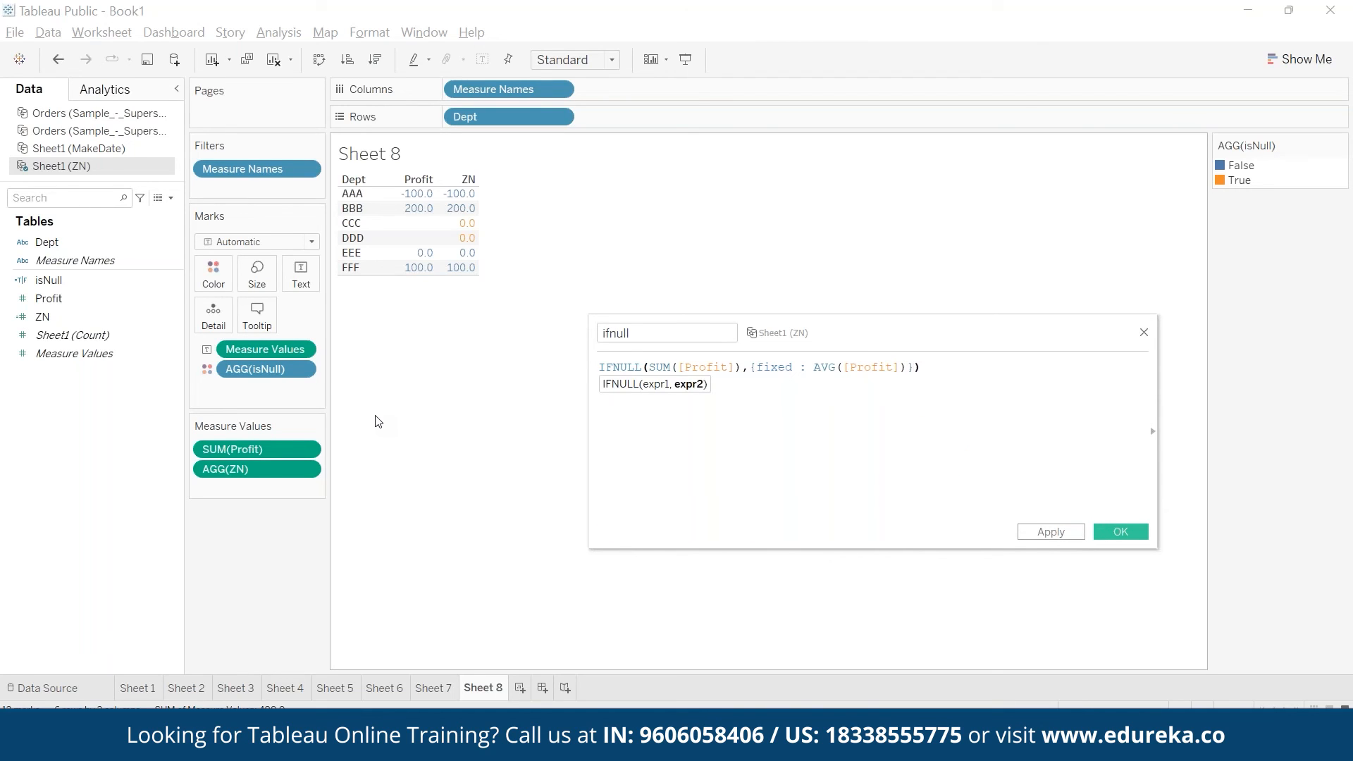
Step: Wrap the fixed expression in SUM so the formula reads IFNULL(SUM([Profit]),SUM({fixed : AVG([Profit])}))
{"action": "left_click", "coordinate": [750, 369]}
{"action": "type", "text": "sum"}
{"action": "key", "text": "Return"}
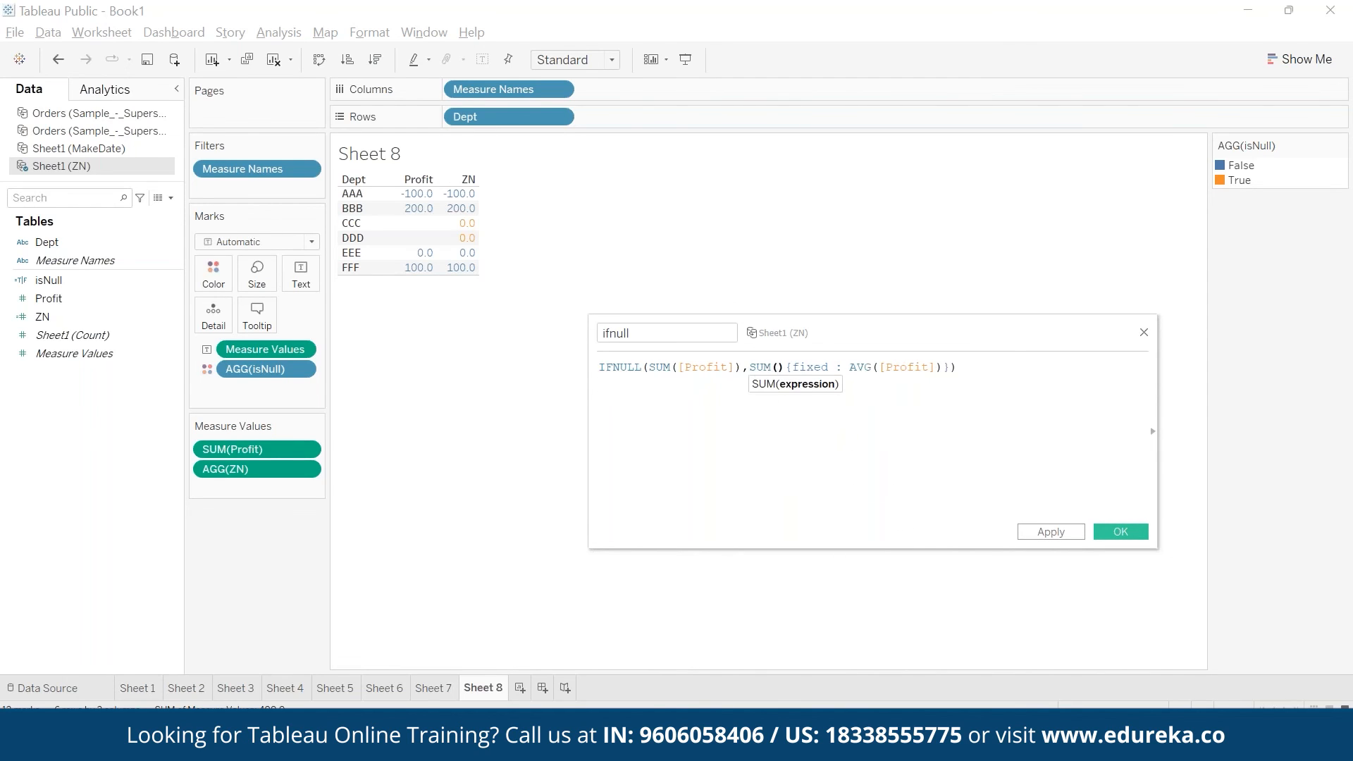
{"action": "key", "text": "BackSpace"}
{"action": "key", "text": "Delete"}
{"action": "type", "text": "("}
{"action": "type", "text": ")"}
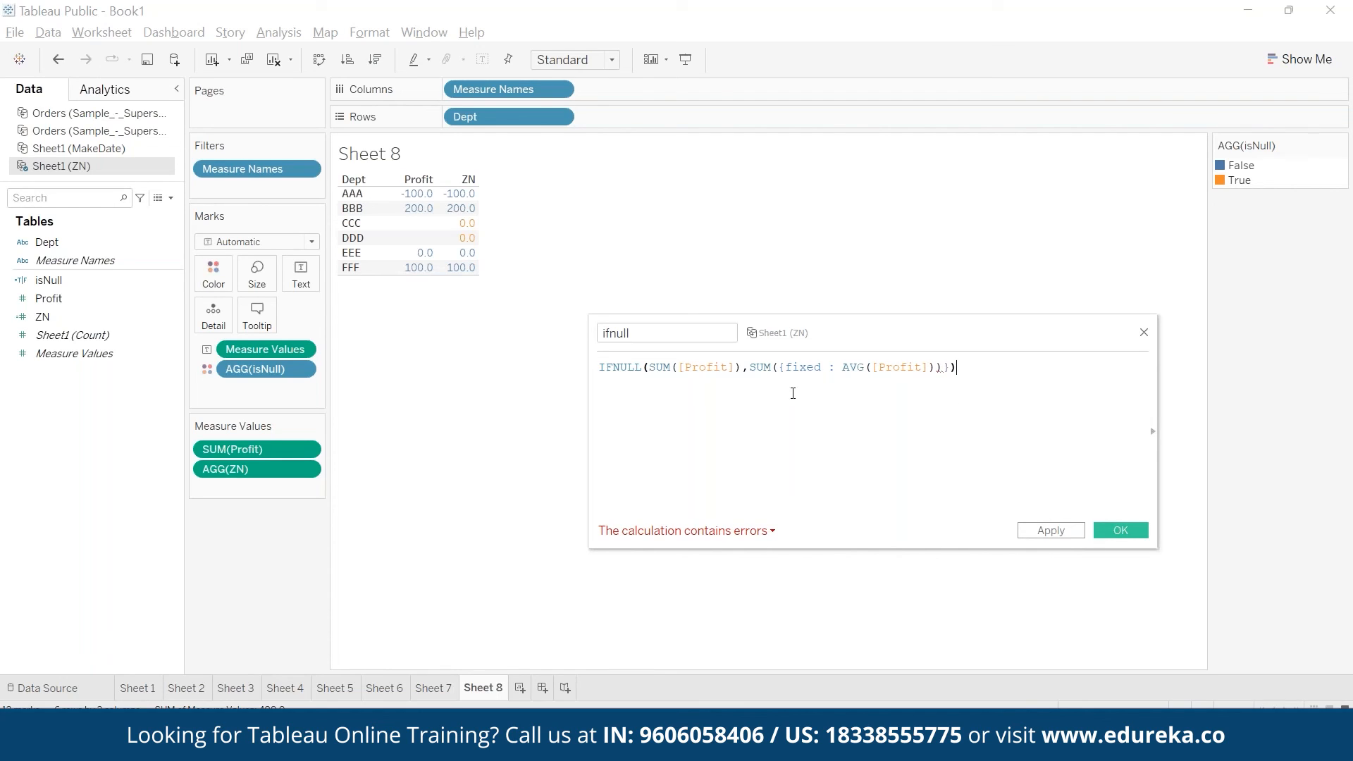
{"action": "key", "text": "BackSpace"}
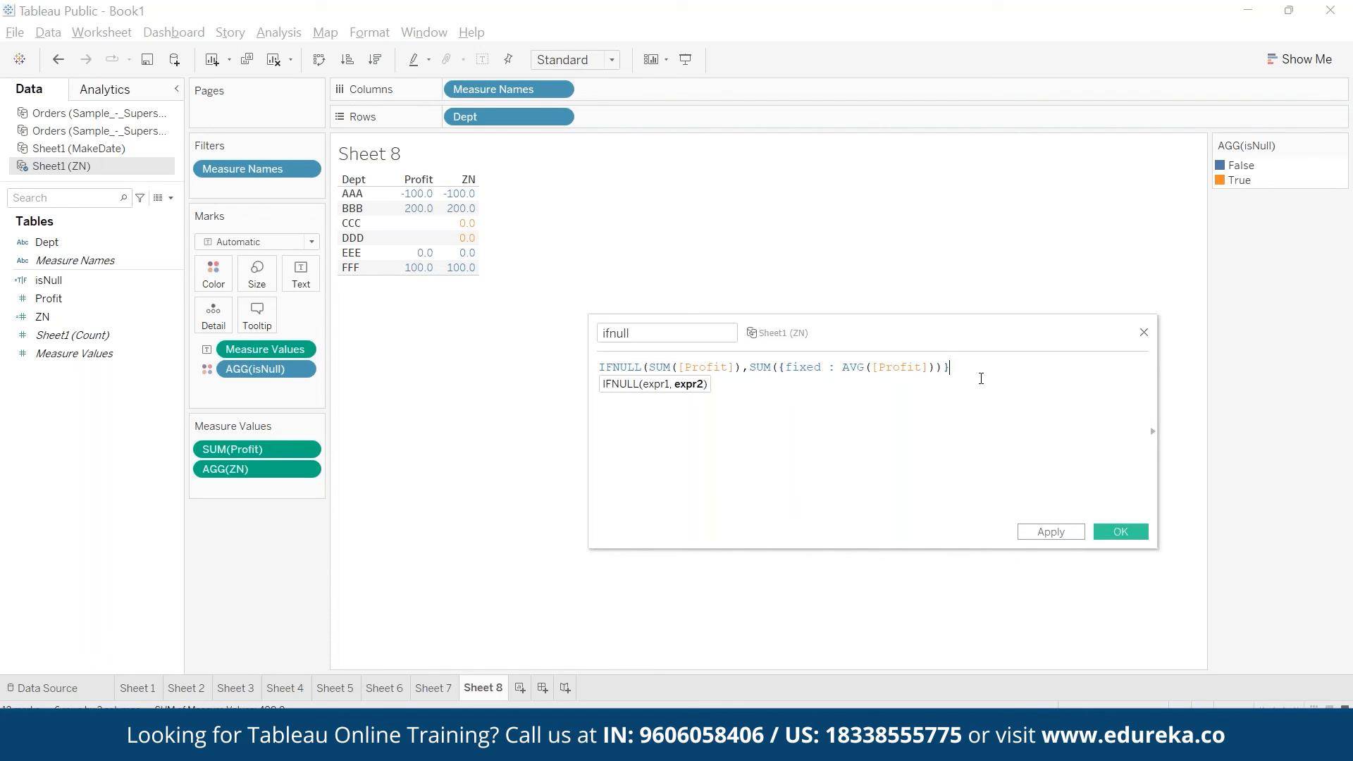
{"action": "left_click", "coordinate": [939, 367]}
{"action": "key", "text": "Delete"}
{"action": "type", "text": "}))"}
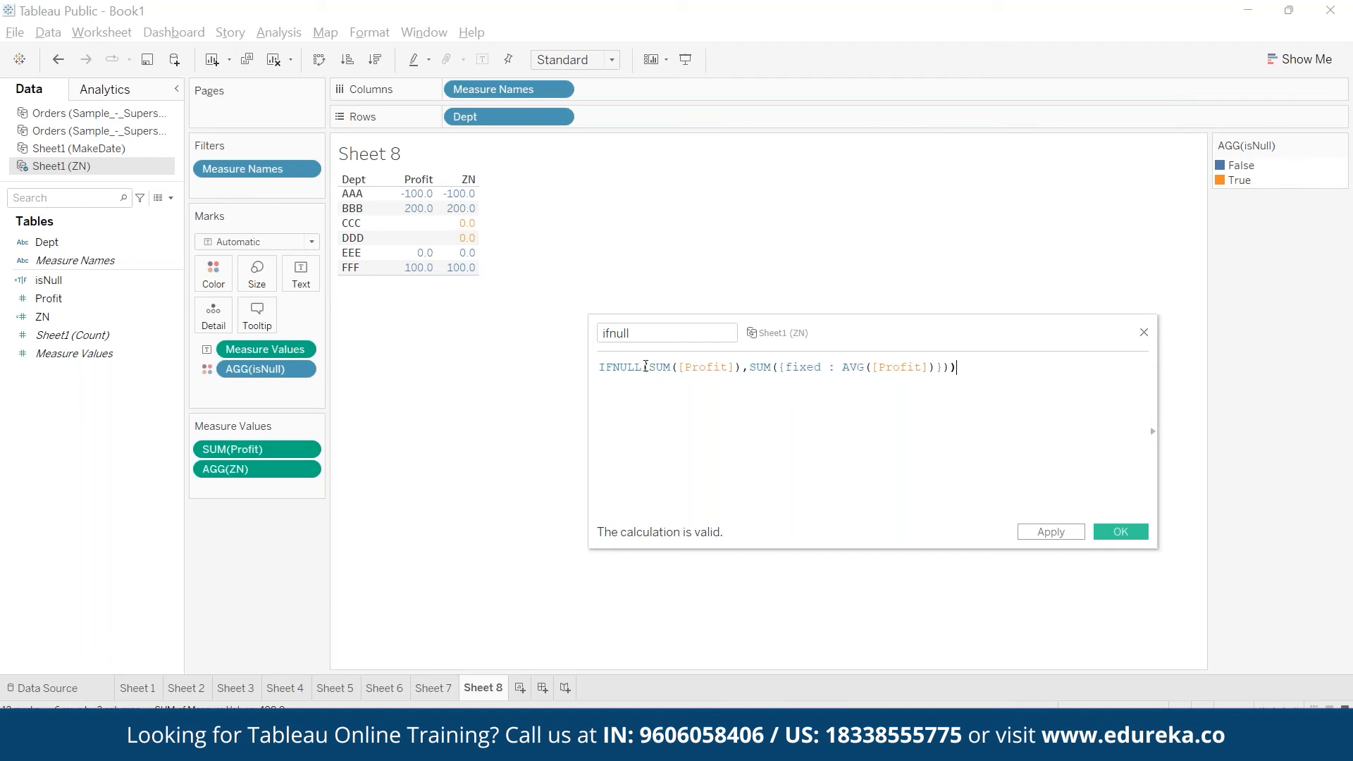
Step: Review the SUM([Profit]) and AVG([Profit]) parts of the ifnull formula and save the calculated field
{"action": "left_click_drag", "start_coordinate": [649, 367], "coordinate": [736, 366]}
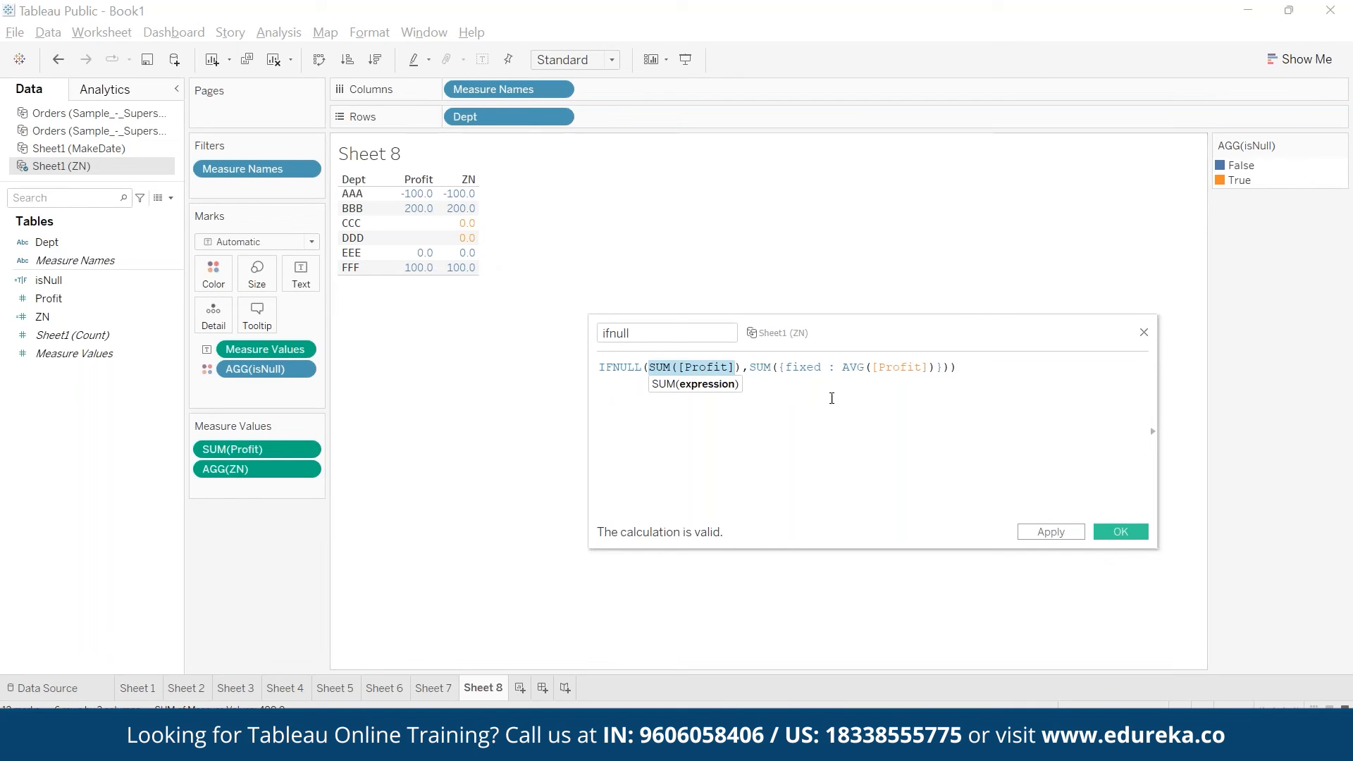
{"action": "left_click_drag", "start_coordinate": [837, 368], "coordinate": [935, 368]}
{"action": "left_click", "coordinate": [962, 412]}
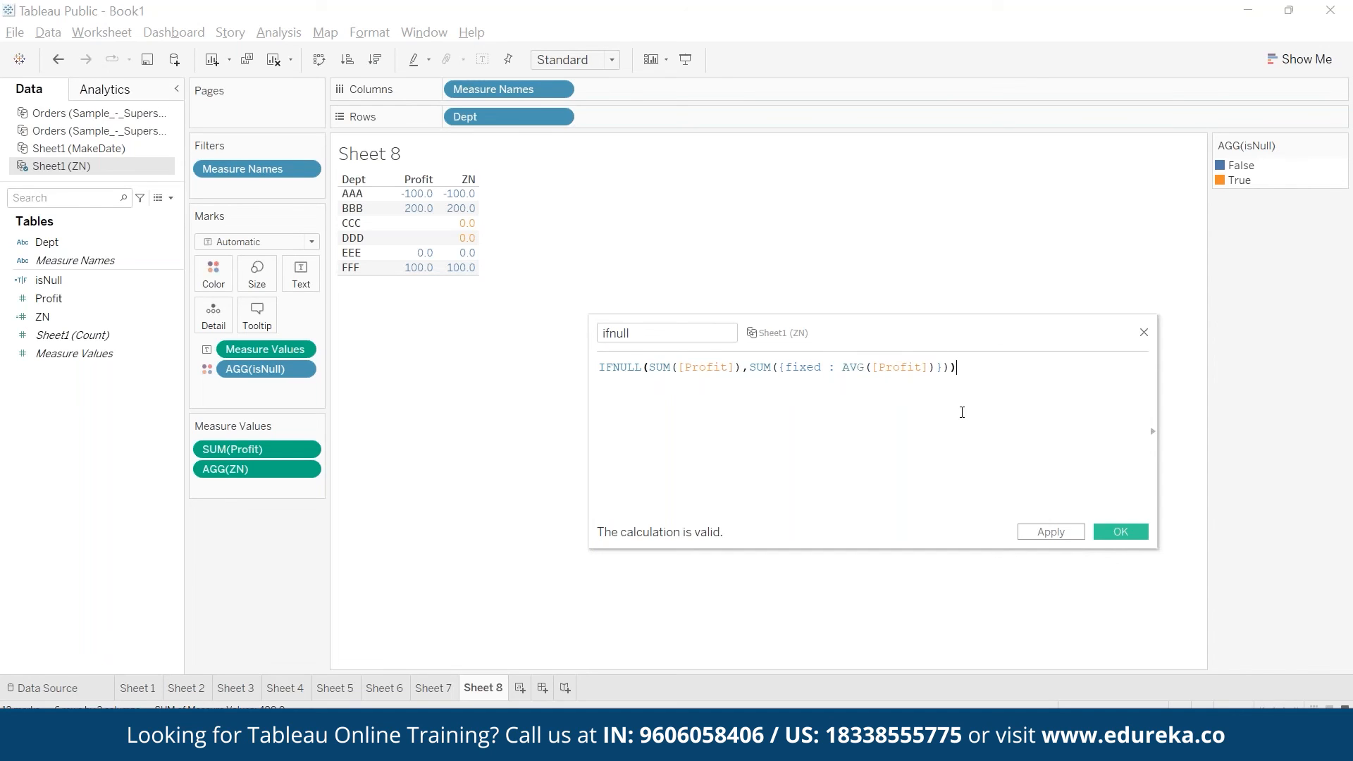
{"action": "left_click", "coordinate": [1121, 532]}
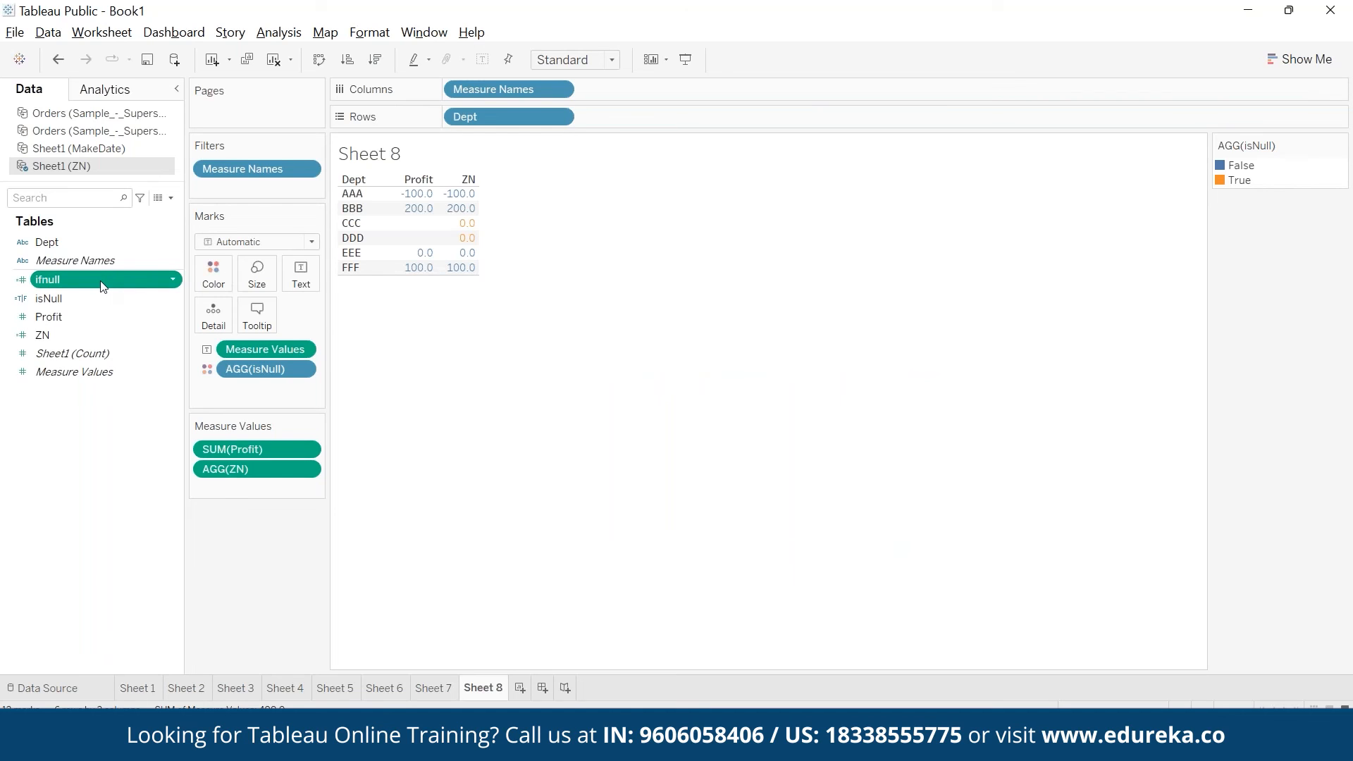
Step: Add ifnull as a value column and isNull as a row field in the Dept table, and inspect the DDD and CCC values
{"action": "left_click_drag", "start_coordinate": [104, 282], "coordinate": [497, 217]}
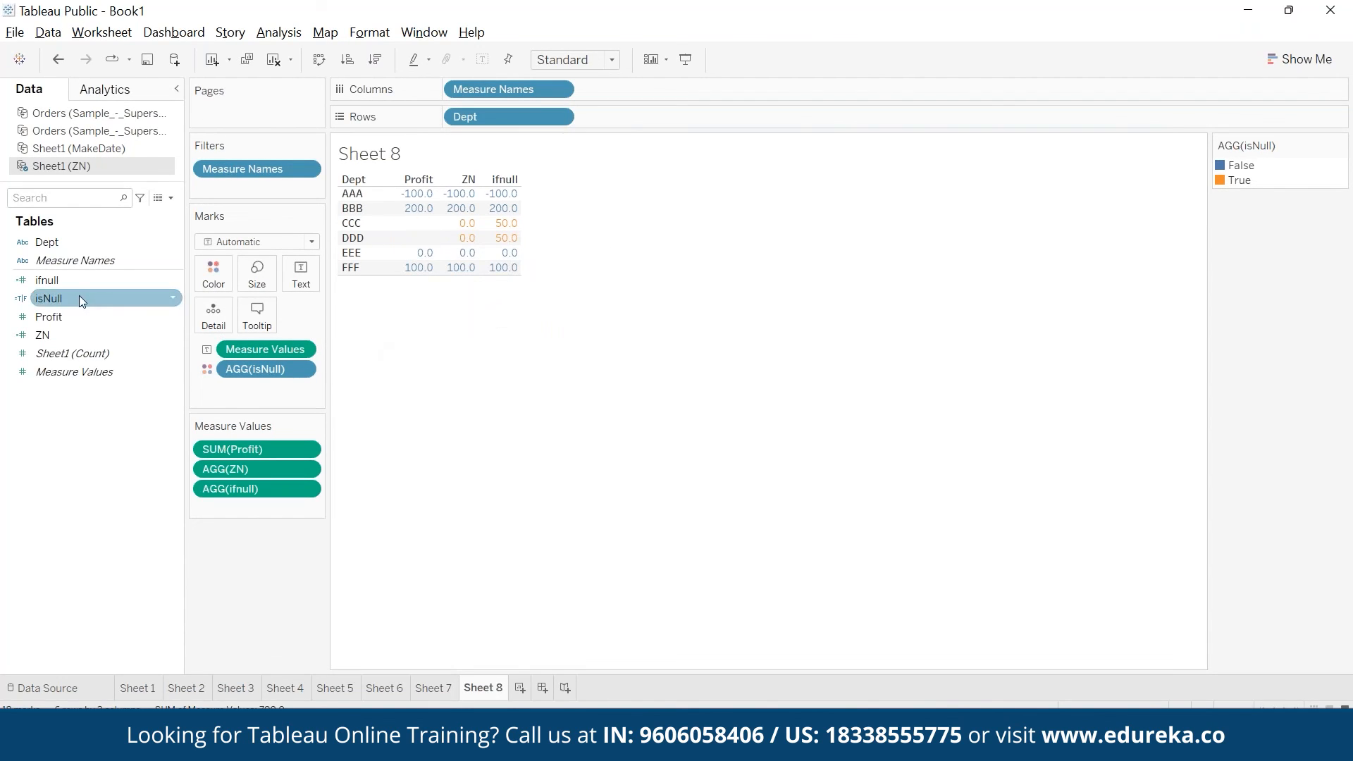
{"action": "left_click_drag", "start_coordinate": [79, 296], "coordinate": [619, 117]}
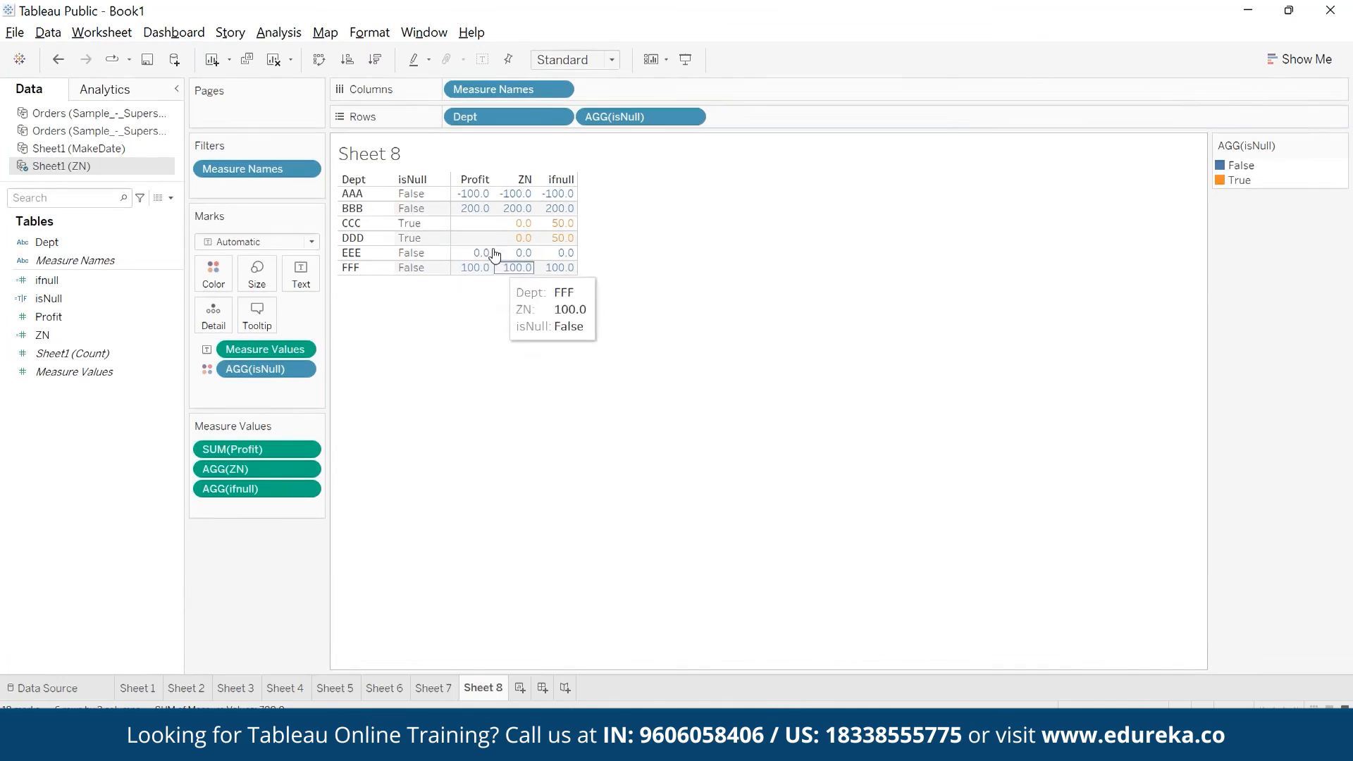
{"action": "mouse_move", "coordinate": [517, 245]}
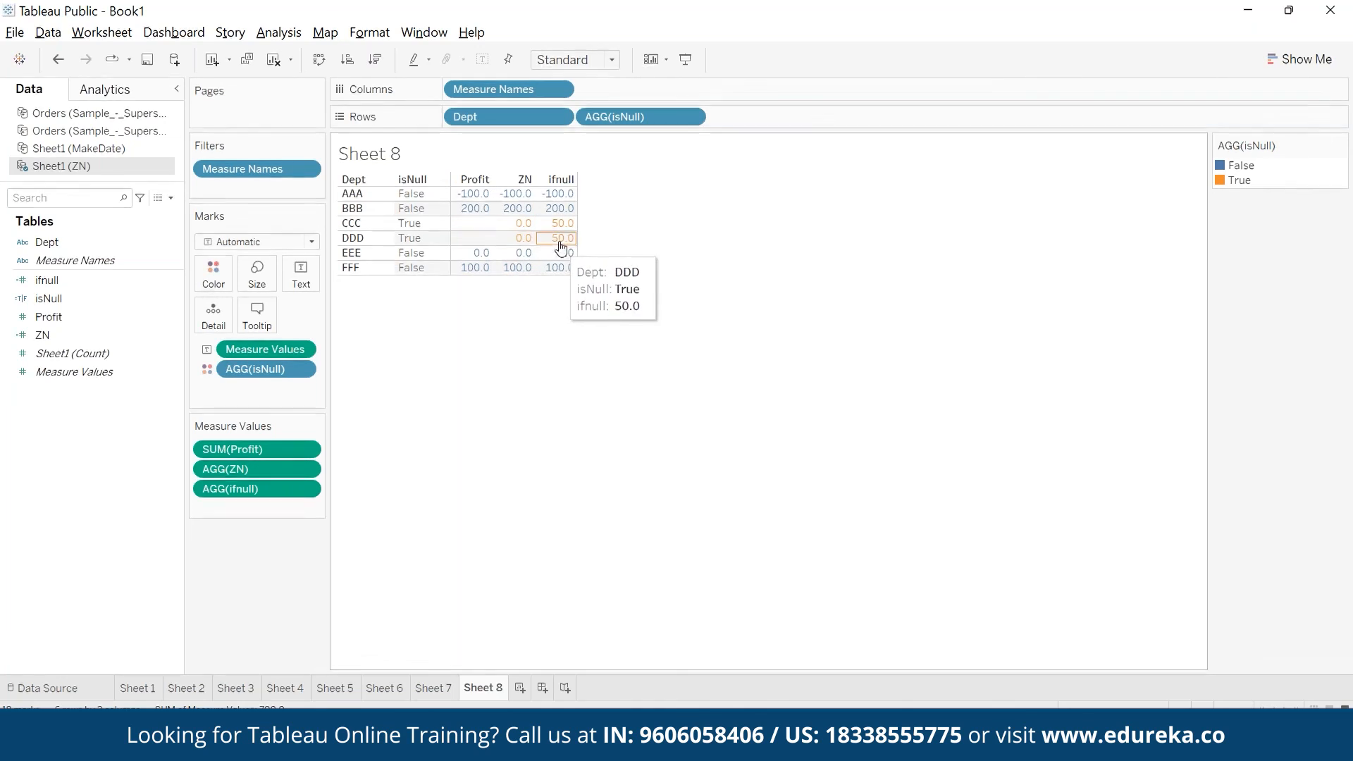
{"action": "mouse_move", "coordinate": [568, 227]}
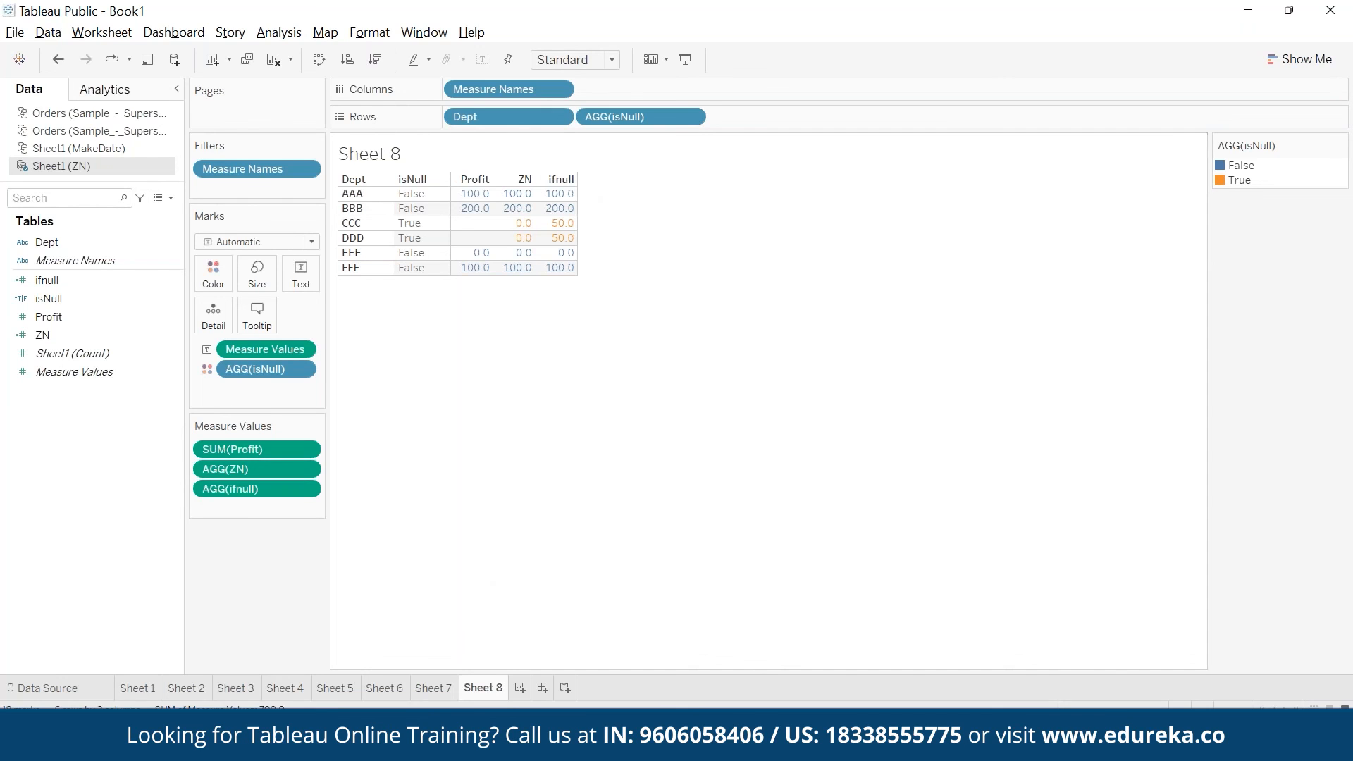
{"action": "key", "text": "alt+Tab"}
{"action": "left_click", "coordinate": [765, 64]}
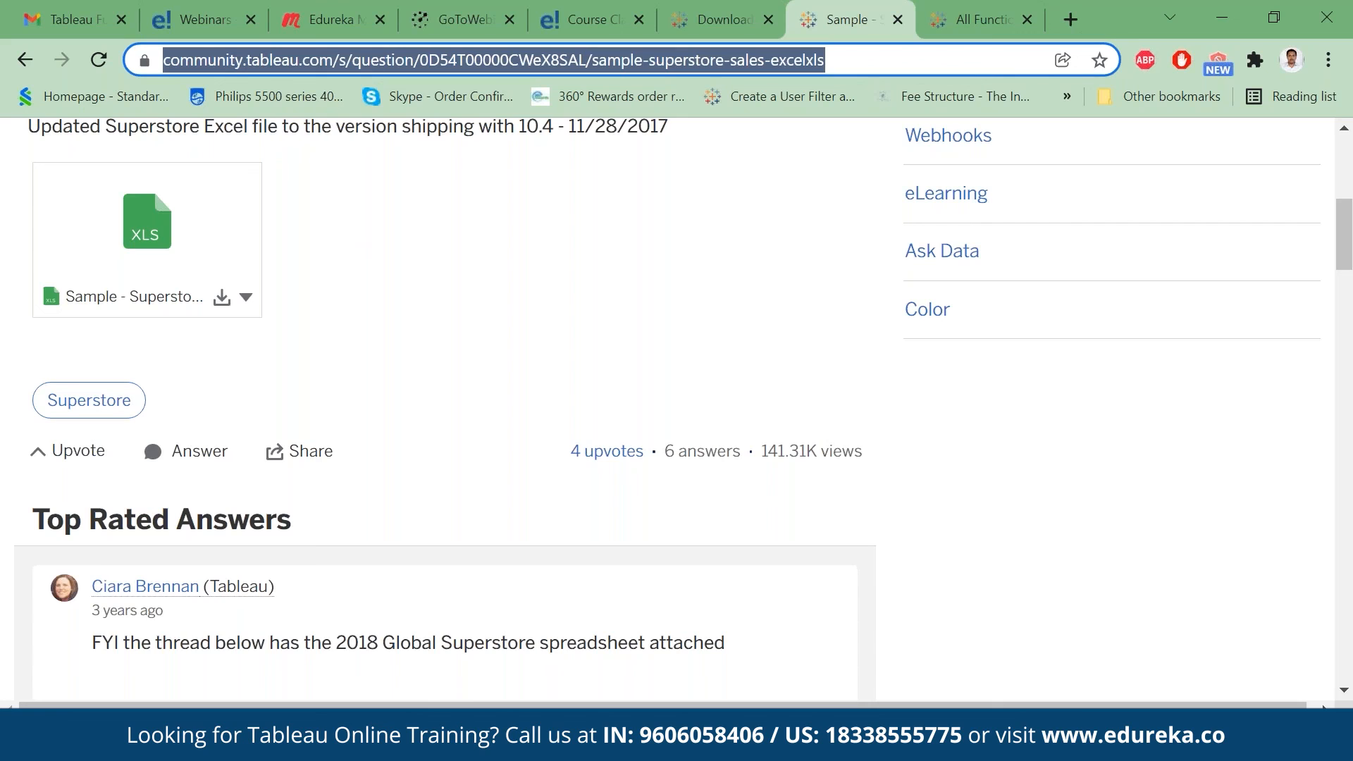
{"action": "key", "text": "alt+Tab"}
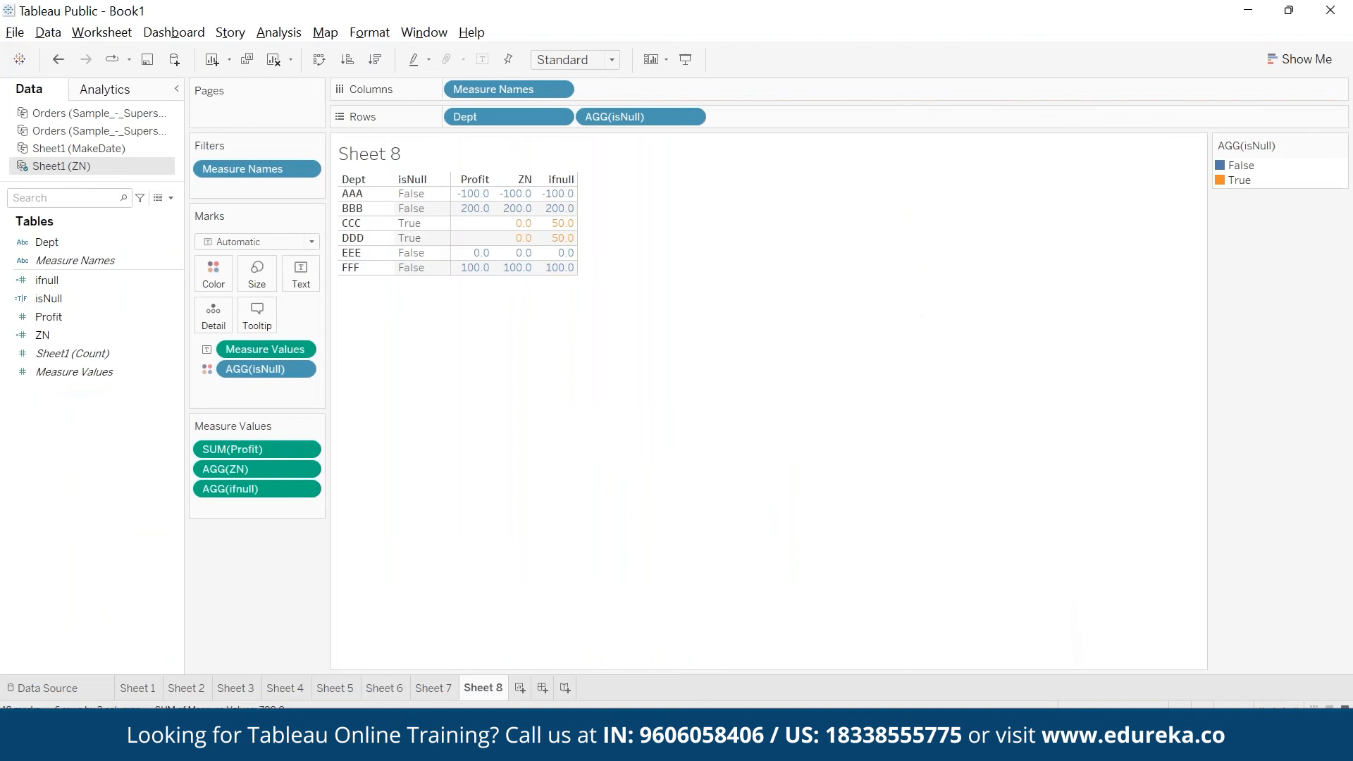
Step: Open the underlying data of Sheet1 (ZN) beside the table and select all its Dept and Profit values
{"action": "left_click", "coordinate": [158, 200]}
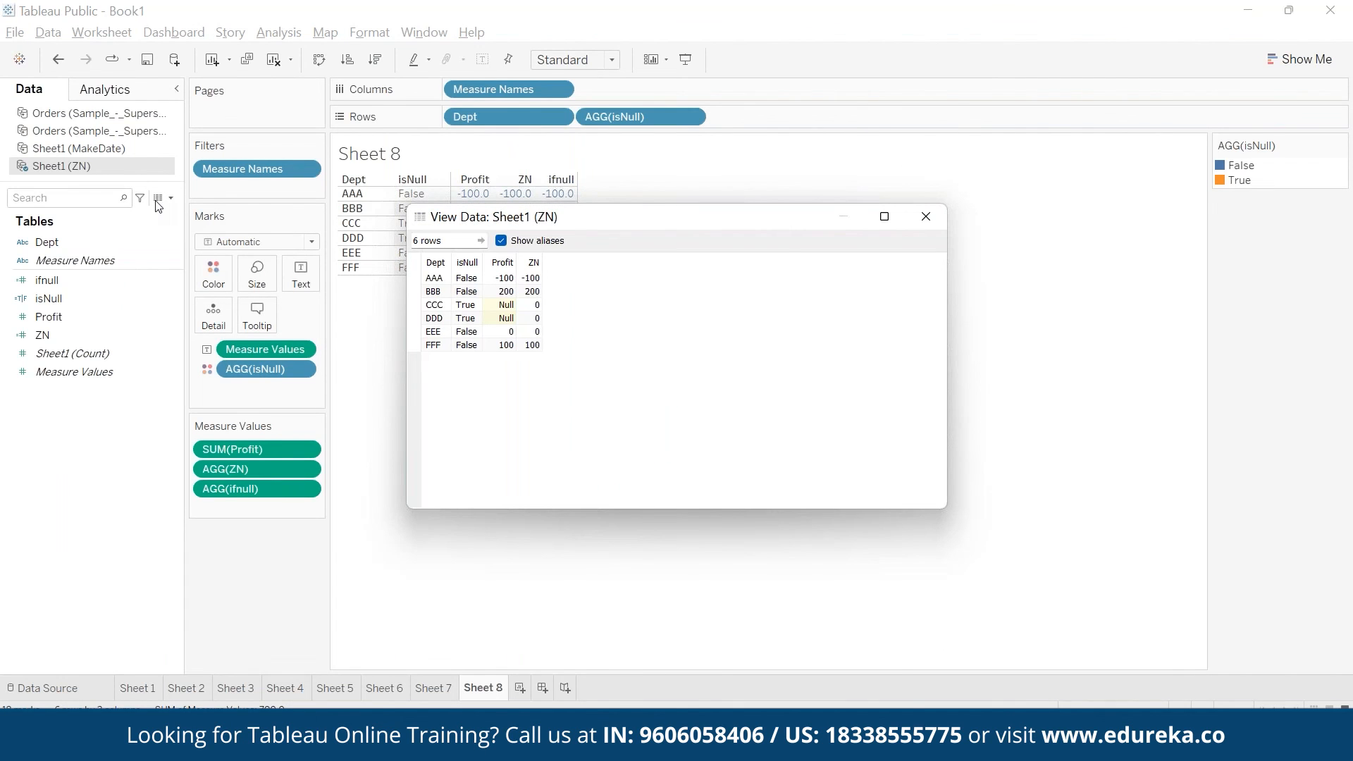
{"action": "left_click_drag", "start_coordinate": [632, 221], "coordinate": [995, 224]}
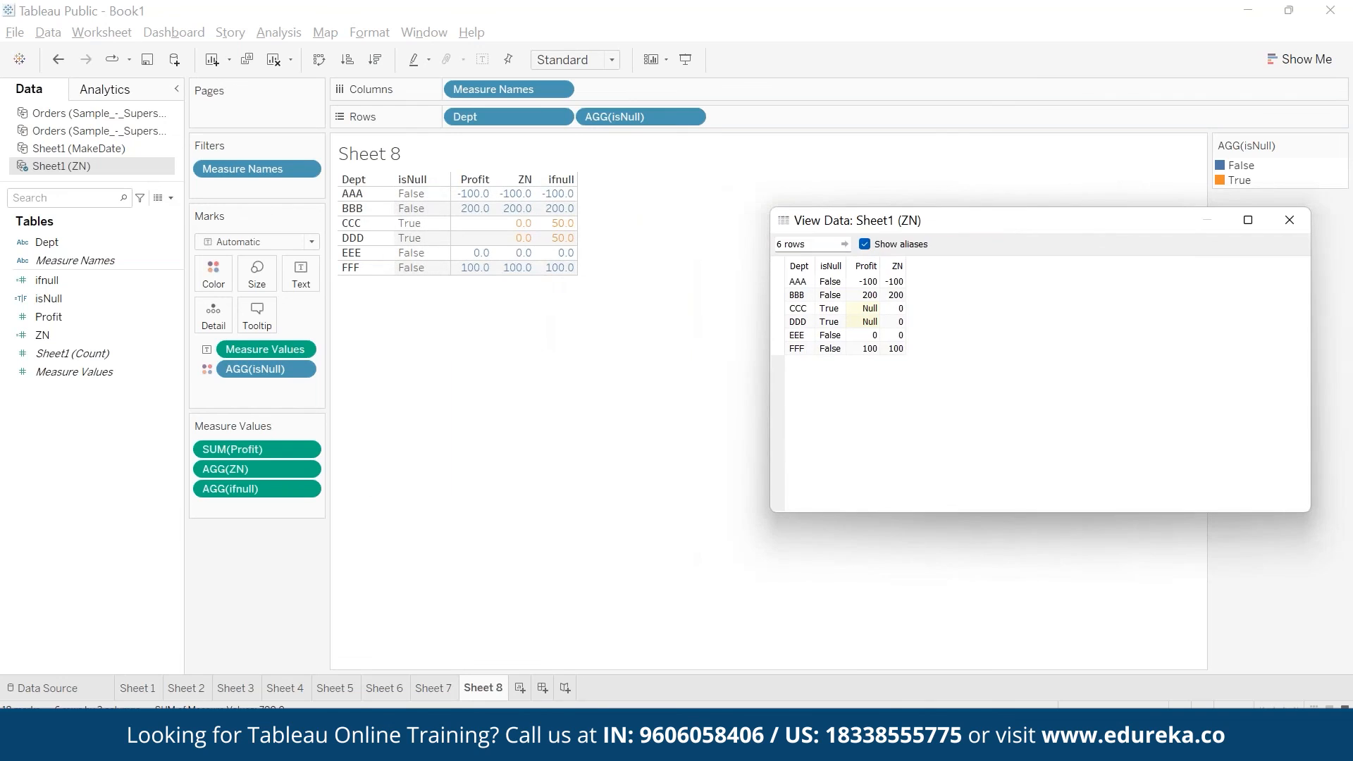
{"action": "left_click_drag", "start_coordinate": [799, 282], "coordinate": [801, 335]}
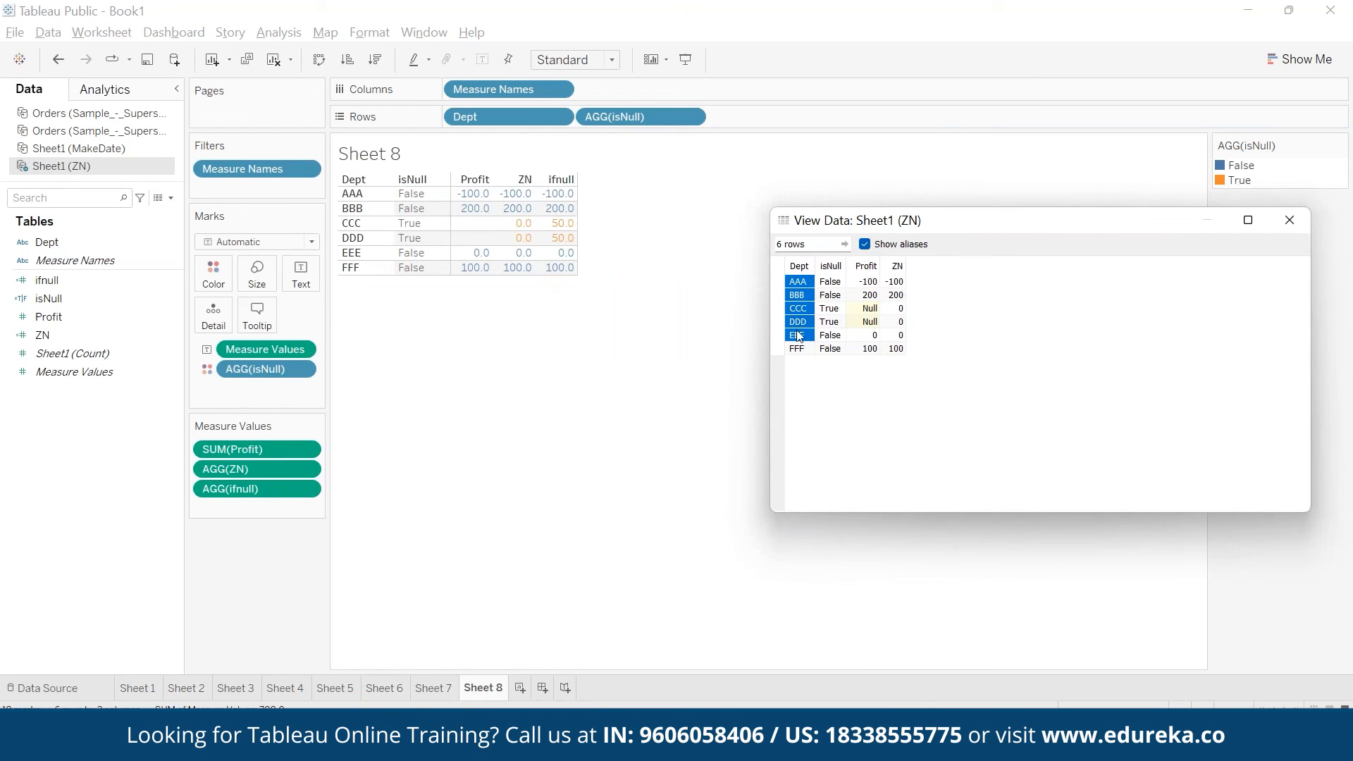
{"action": "left_click_drag", "start_coordinate": [801, 349], "coordinate": [804, 266]}
{"action": "left_click", "coordinate": [863, 283]}
{"action": "left_click_drag", "start_coordinate": [863, 284], "coordinate": [865, 351]}
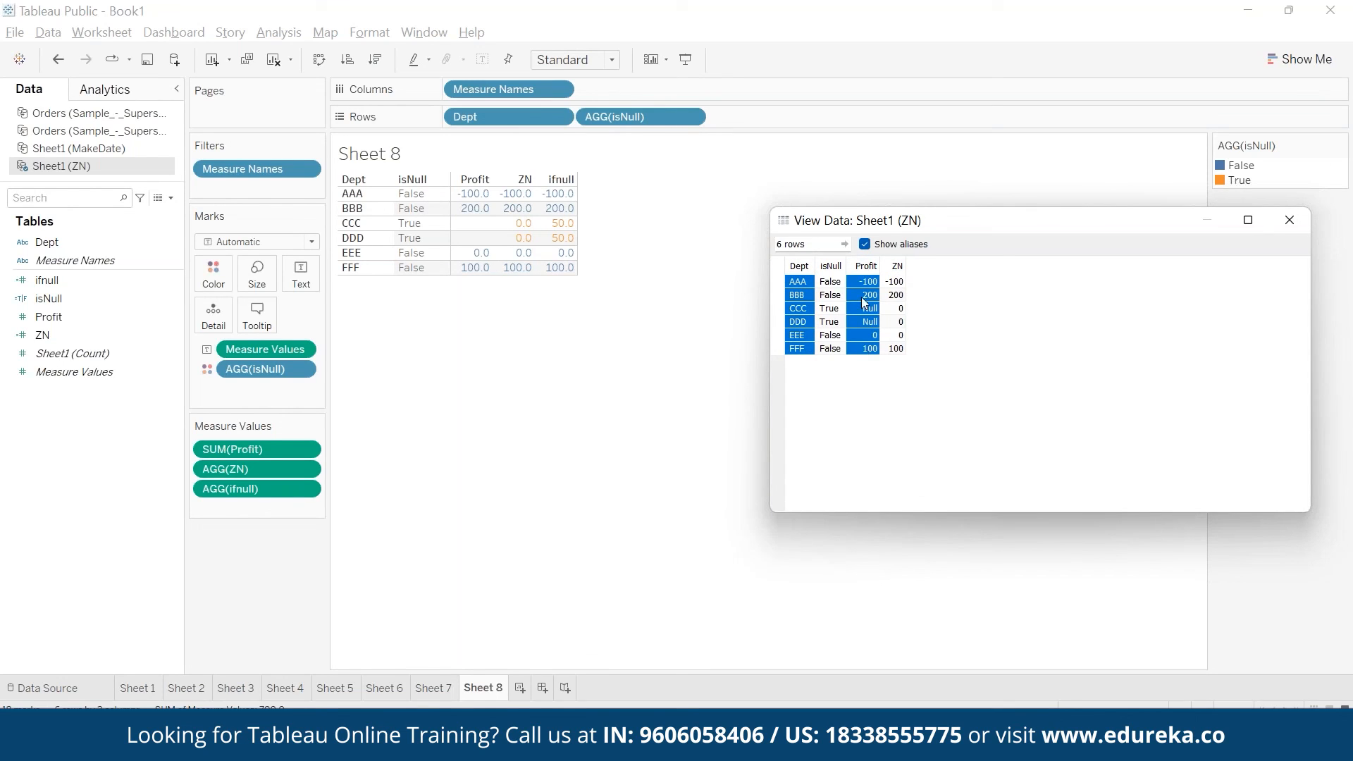